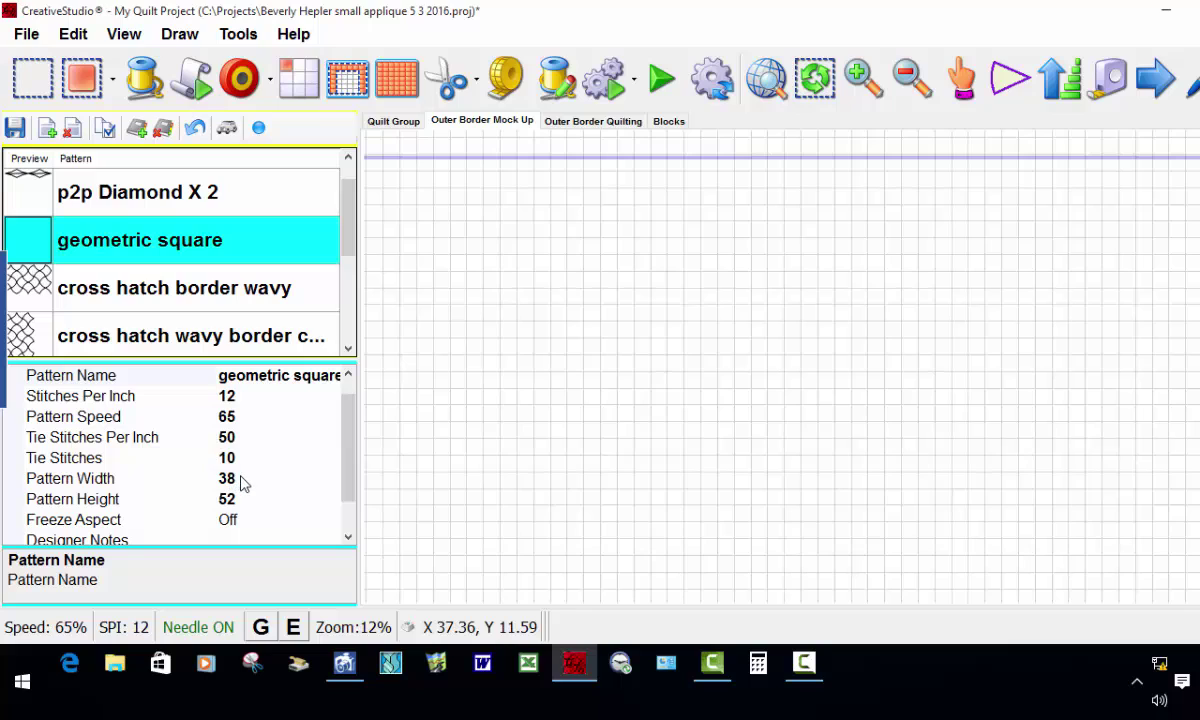
# Set the geometric square pattern's width to 48 and its height to 62.
pyautogui.click(243, 479)
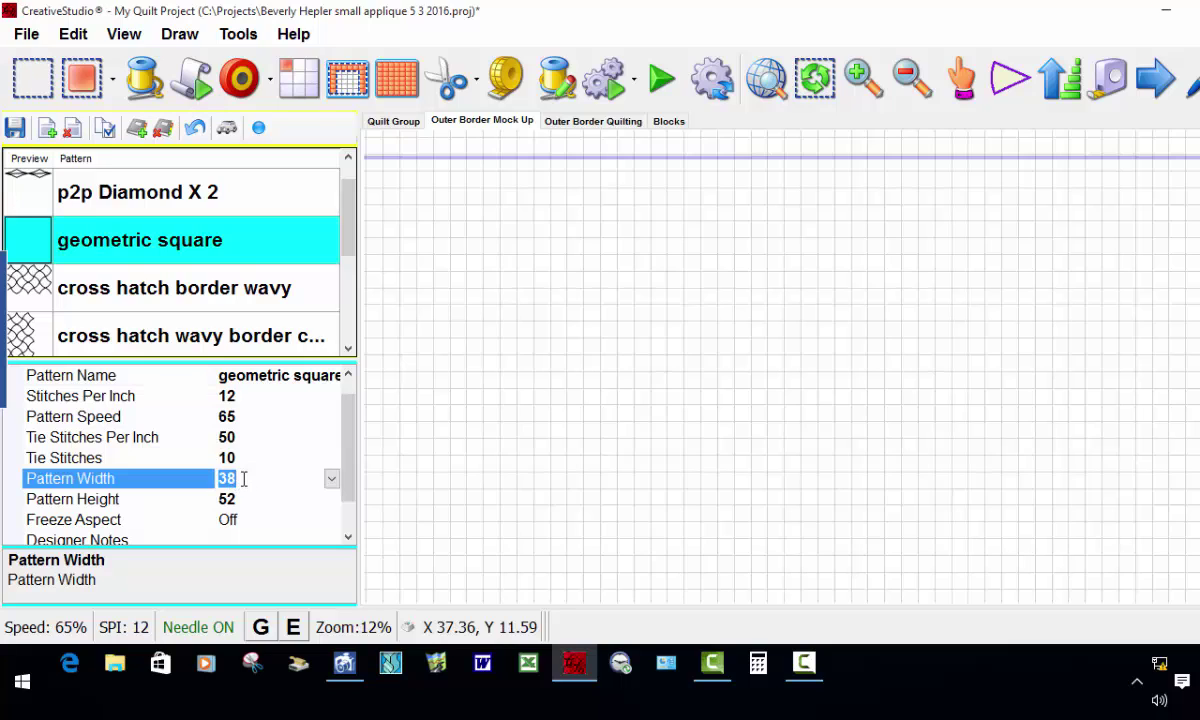
pyautogui.write('48')
pyautogui.click(241, 499)
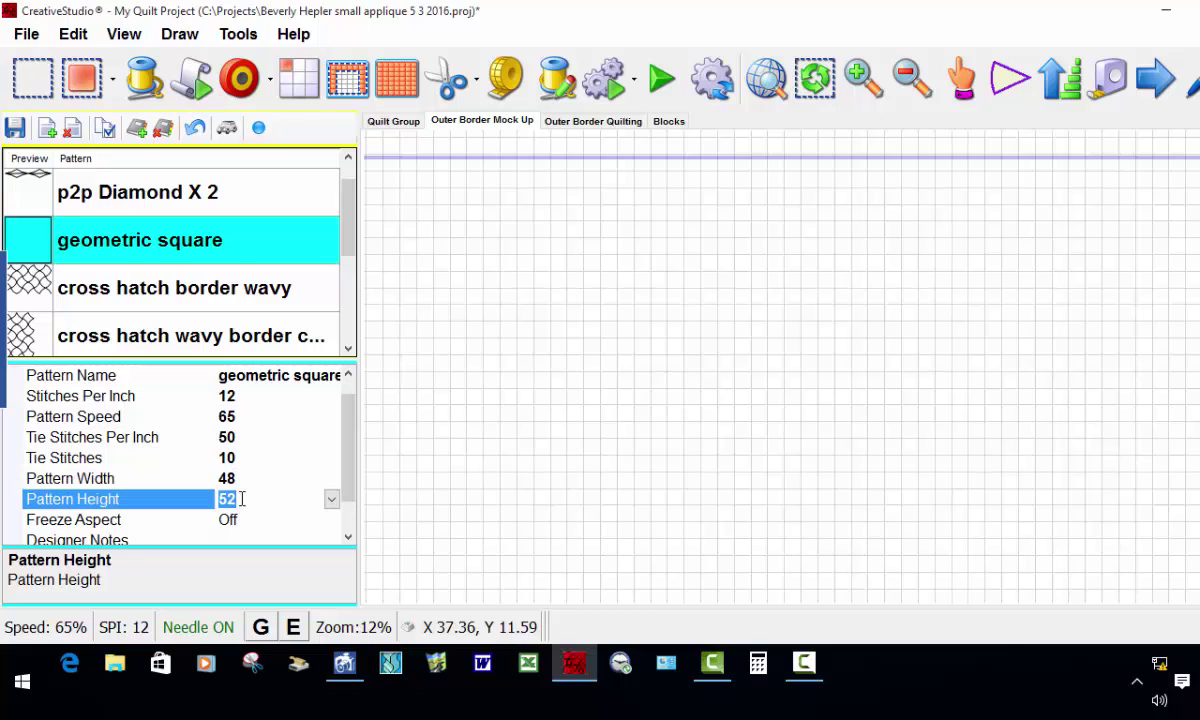
pyautogui.write('62')
pyautogui.press('Return')
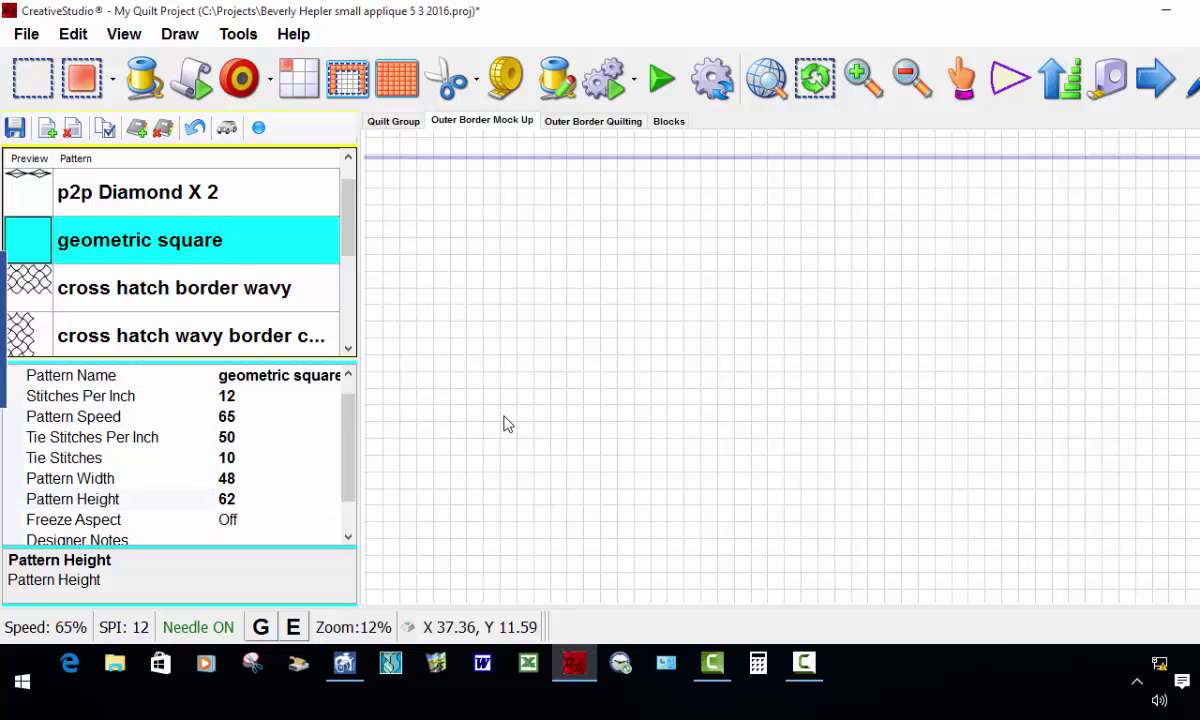
# Place one repeat of the 48 by 62 geometric square with its upper-left corner at the crosshair point.
pyautogui.scroll(-4, 860, 340)
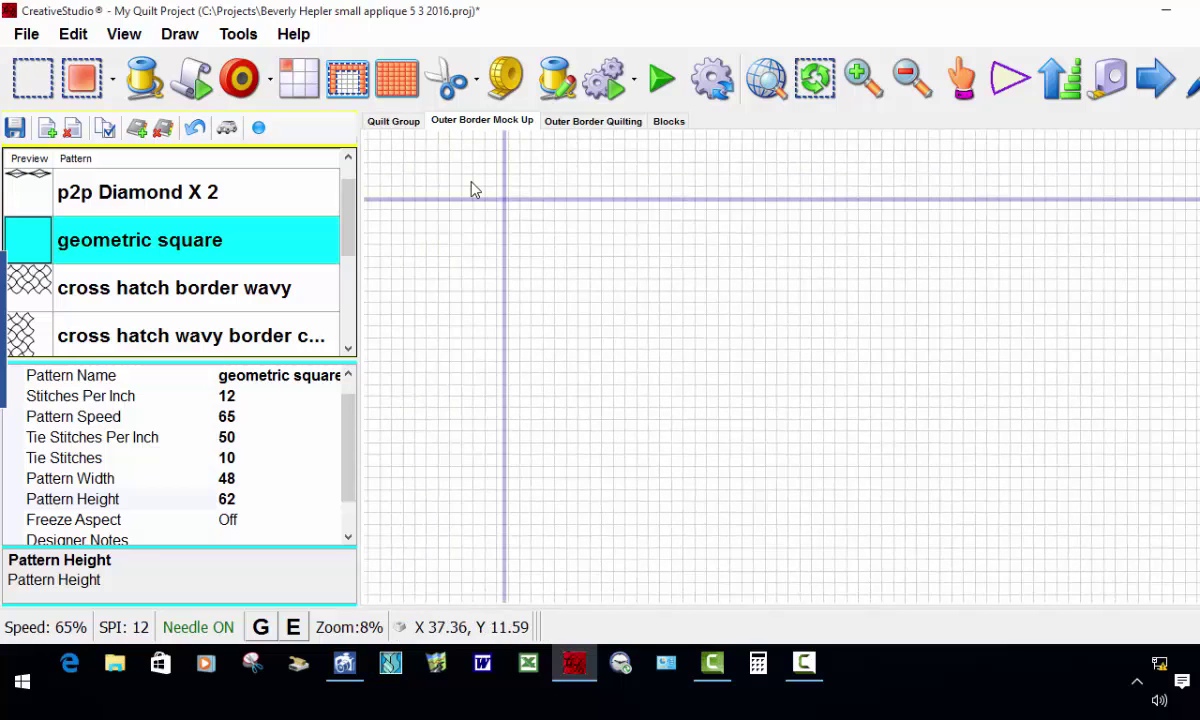
pyautogui.scroll(3, 475, 187)
pyautogui.scroll(5, 520, 215)
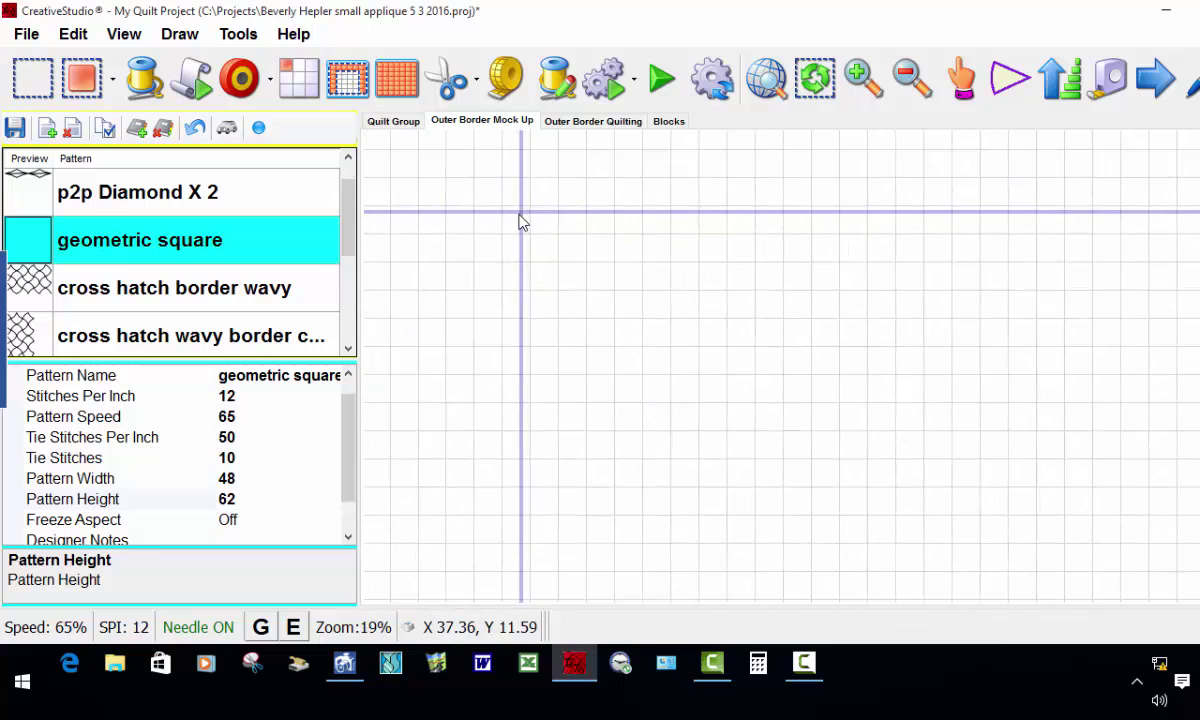
pyautogui.scroll(3, 520, 218)
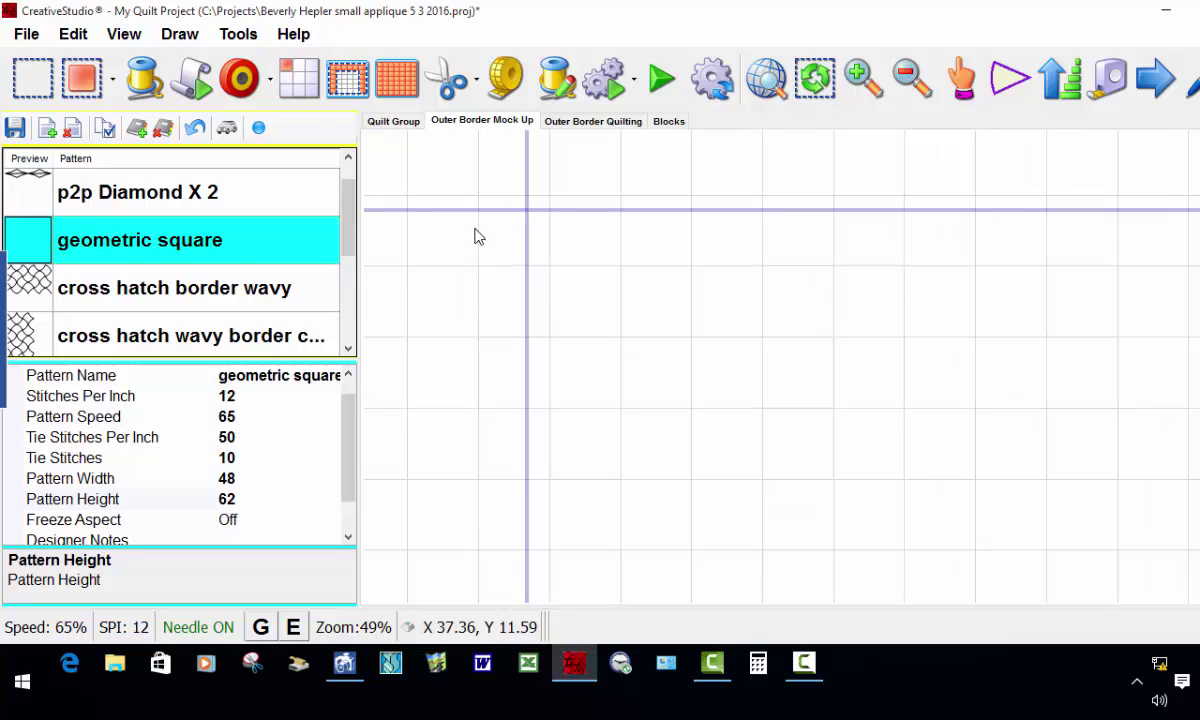
pyautogui.click(301, 80)
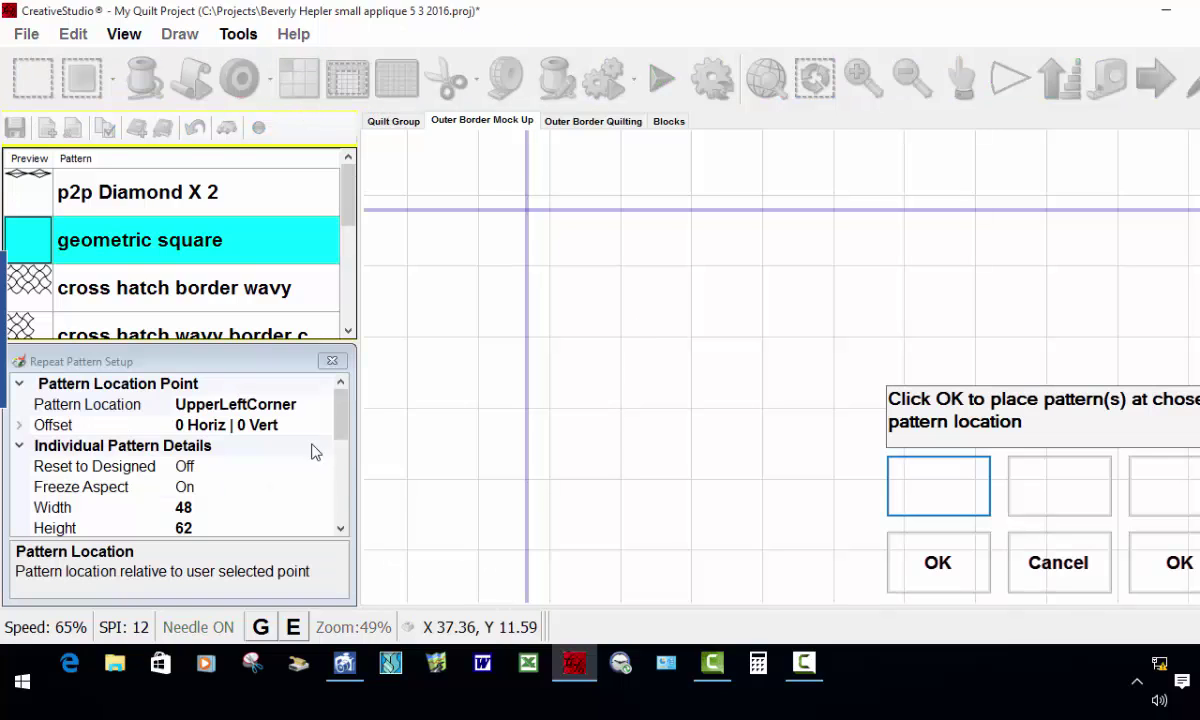
pyautogui.moveTo(341, 421); pyautogui.dragTo(322, 451)
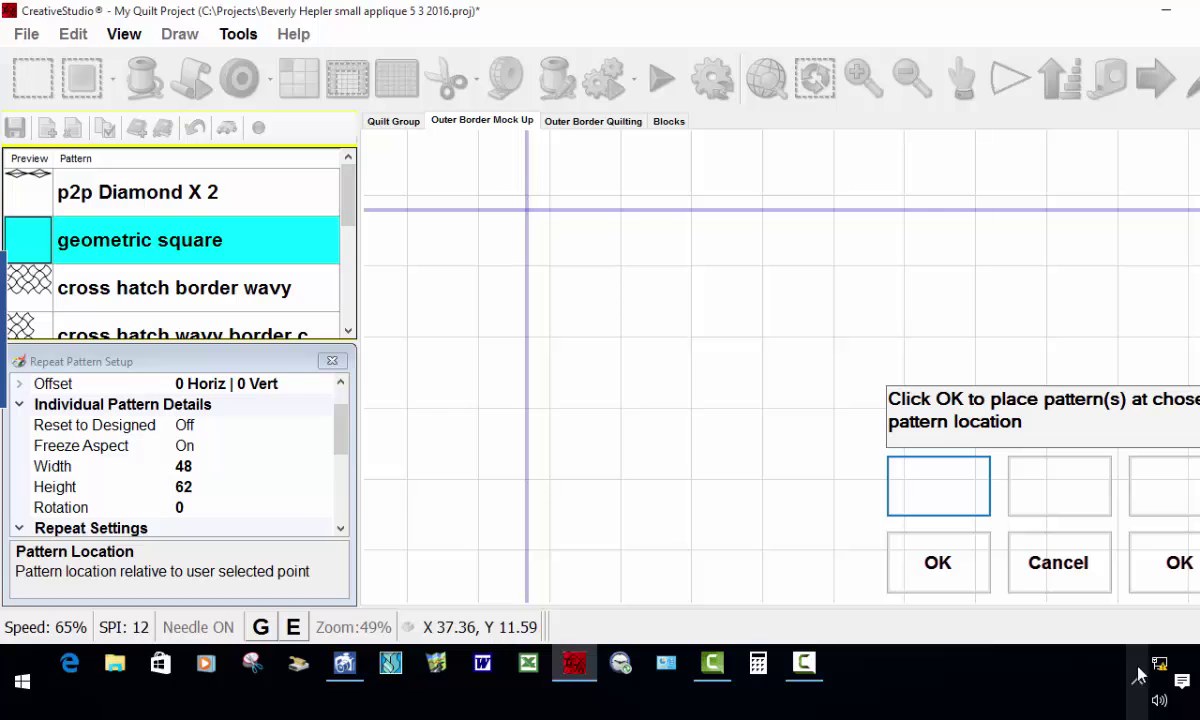
pyautogui.click(940, 573)
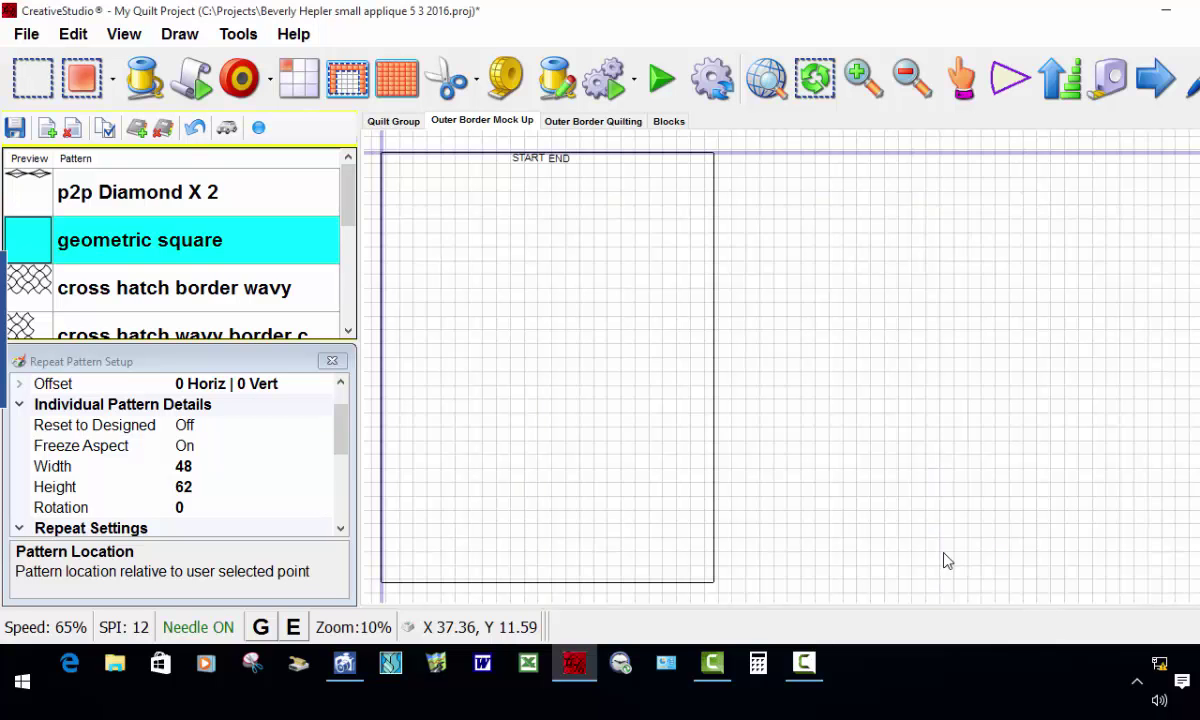
# Convert the placed 48 by 62 rectangle from a pattern to a boundary.
pyautogui.scroll(-2, 980, 402)
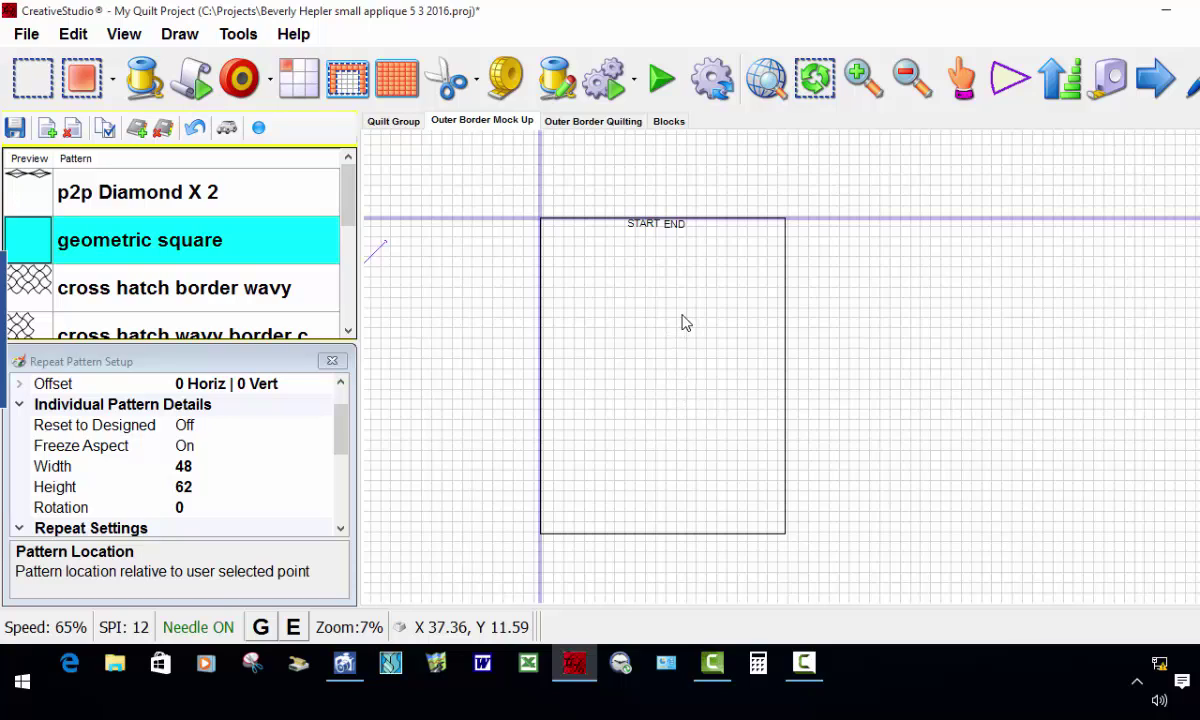
pyautogui.click(726, 313)
pyautogui.rightClick(725, 316)
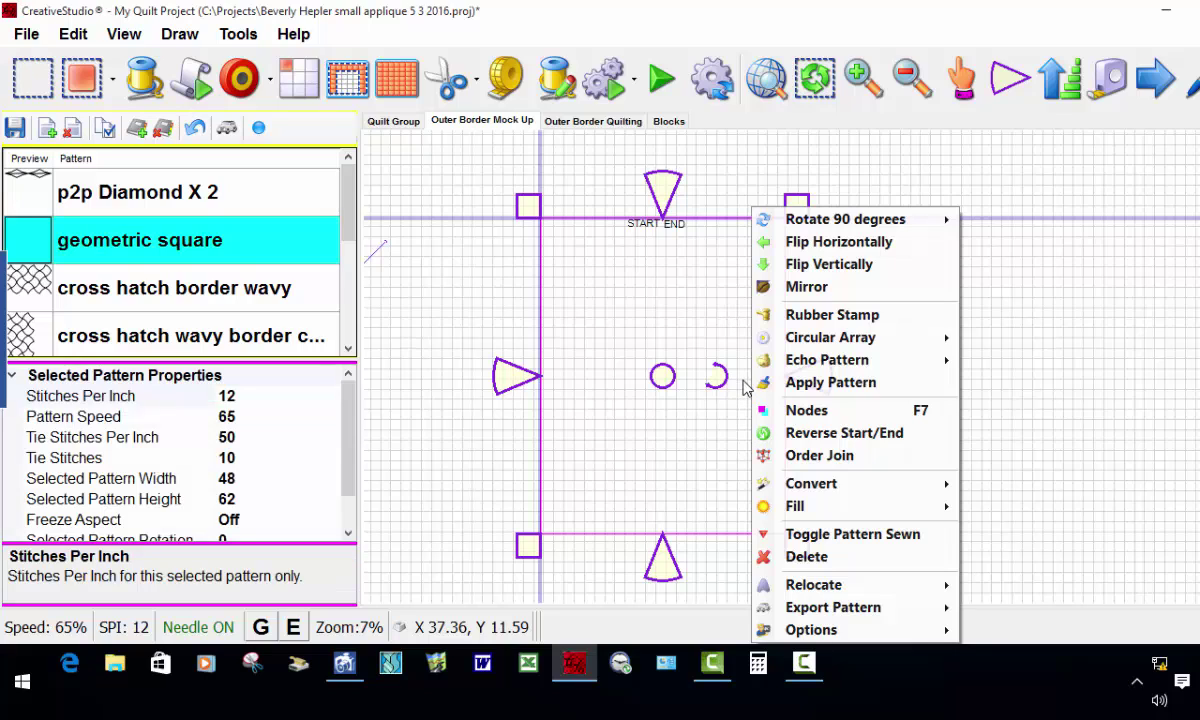
pyautogui.moveTo(805, 488)
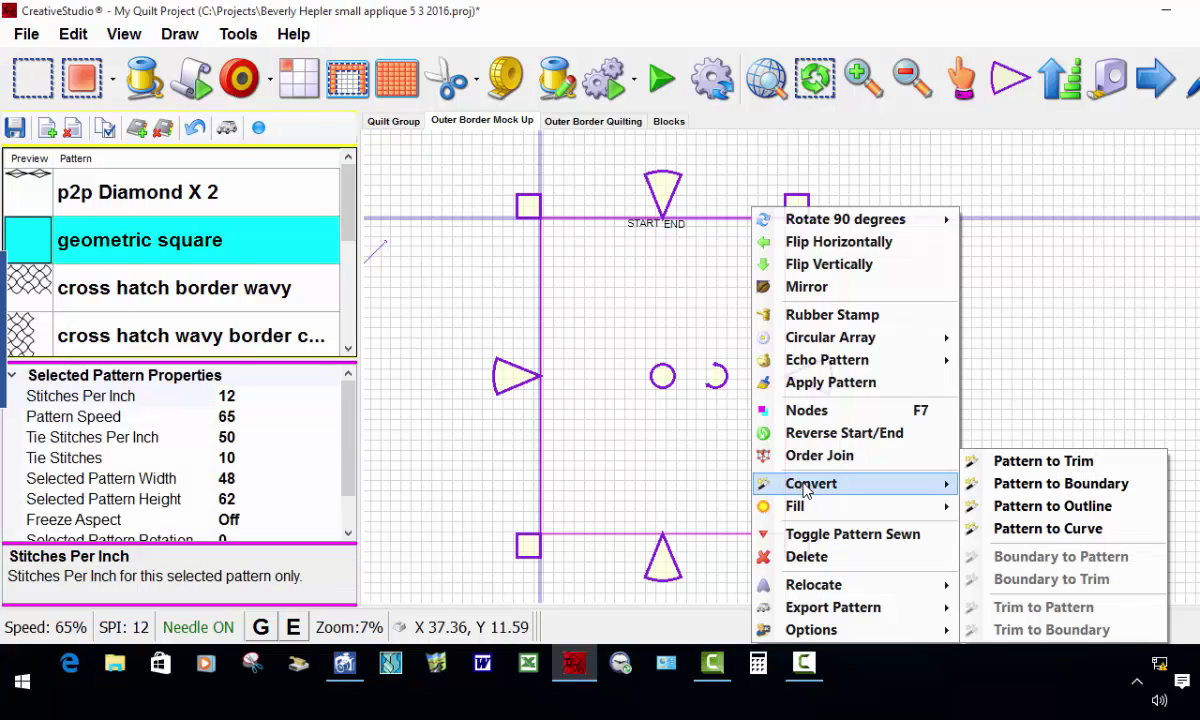
pyautogui.click(1036, 485)
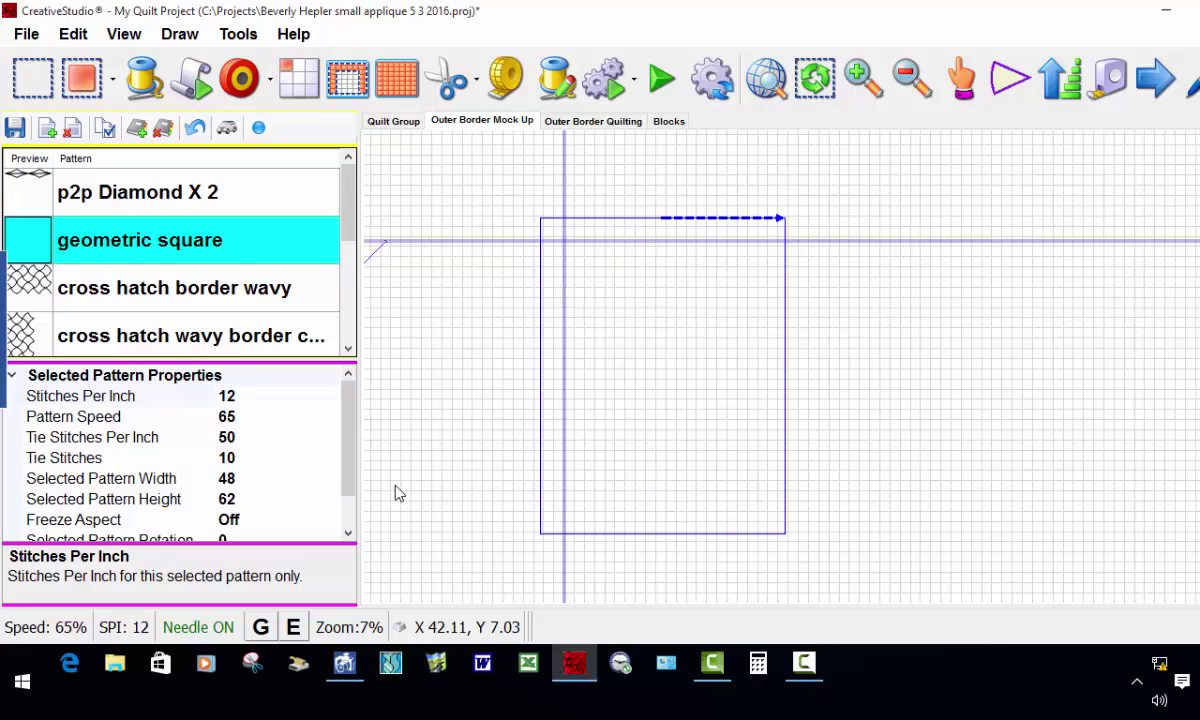
# Try to resize the geometric square through the selected pattern properties to width 38 and height 52.
pyautogui.click(246, 481)
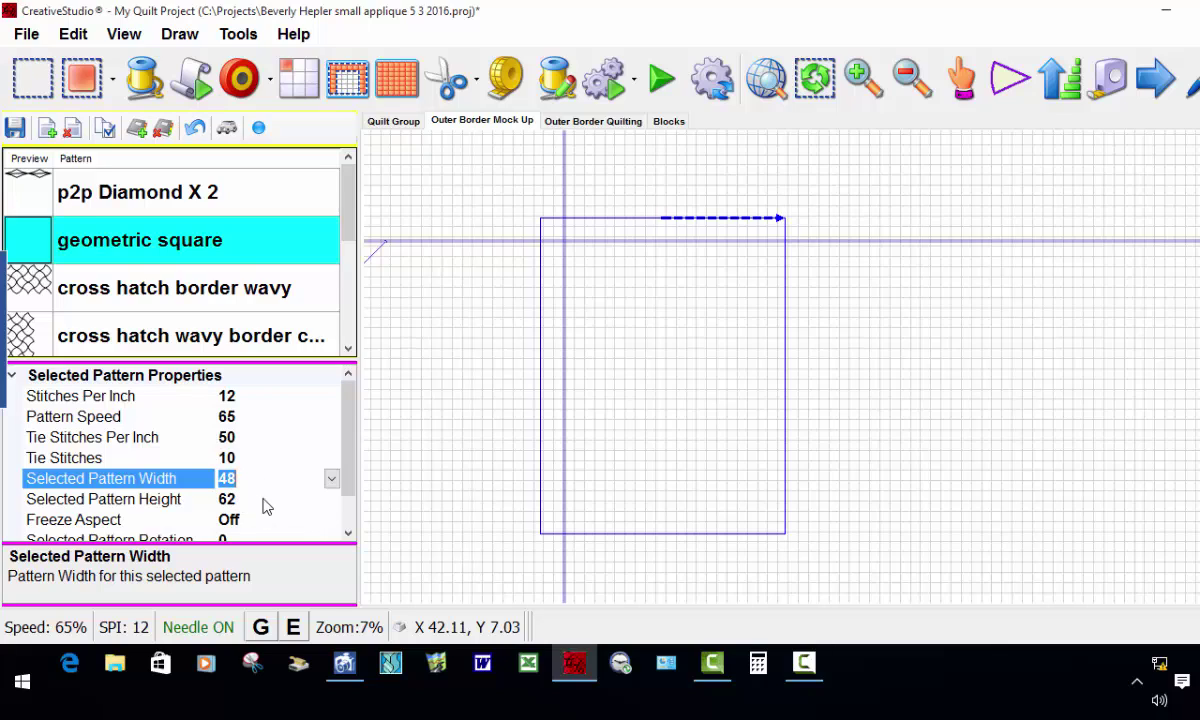
pyautogui.write('38')
pyautogui.click(239, 501)
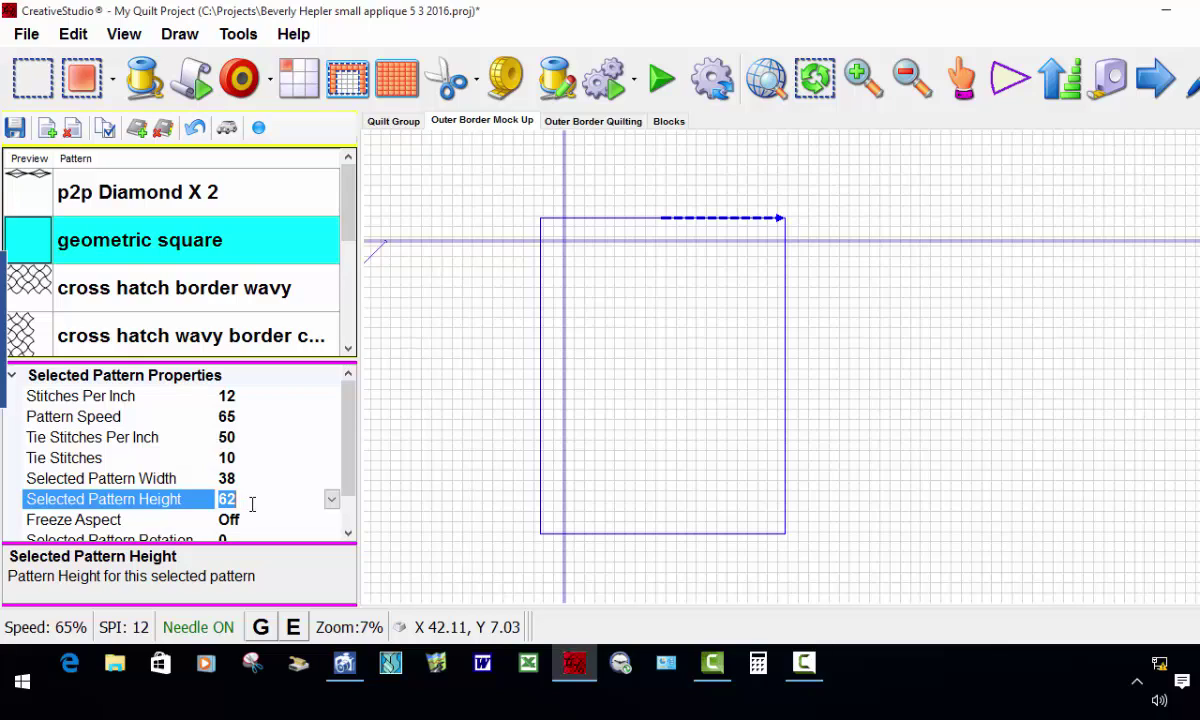
pyautogui.write('52')
pyautogui.press('Return')
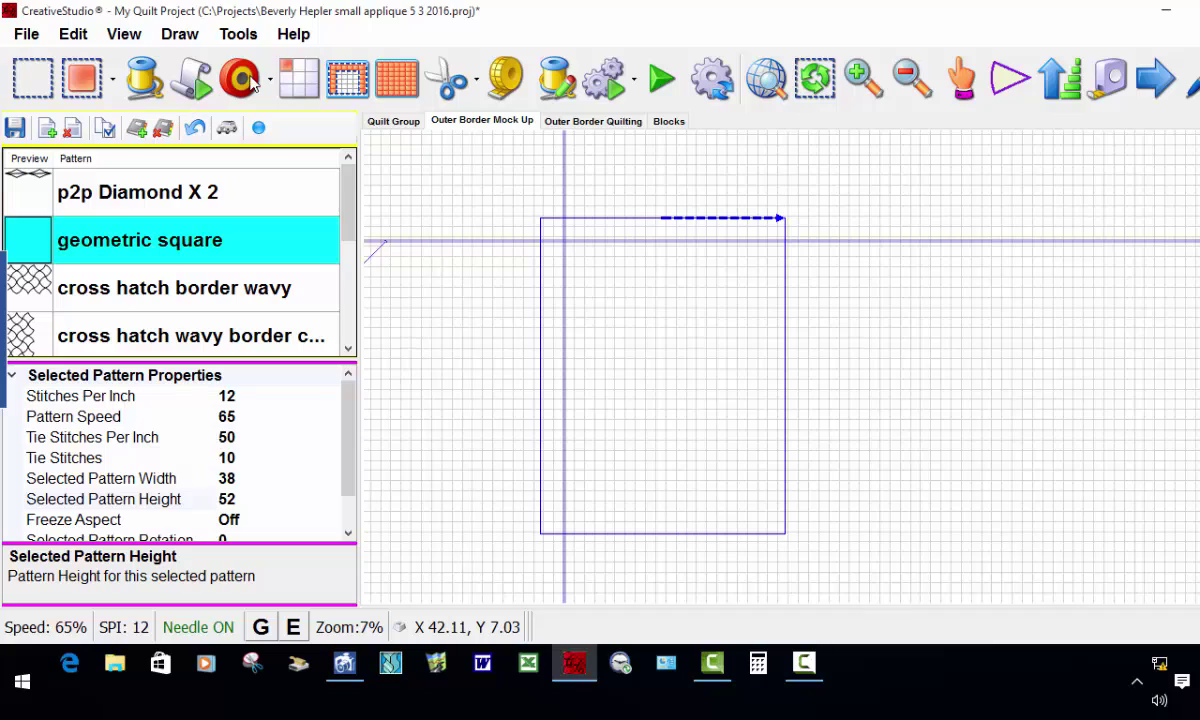
# Place the geometric square inside the outer boundary with a total repeat width of 38 and total height of 52.
pyautogui.click(297, 86)
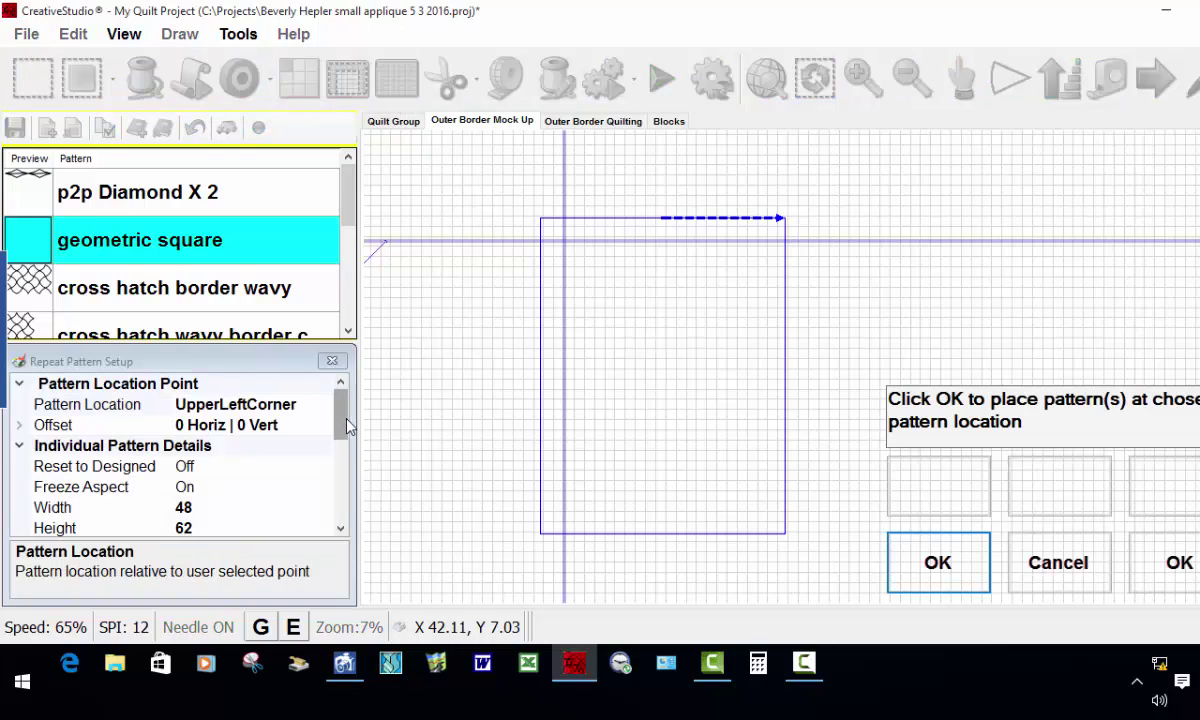
pyautogui.moveTo(347, 426); pyautogui.dragTo(347, 478)
pyautogui.click(205, 469)
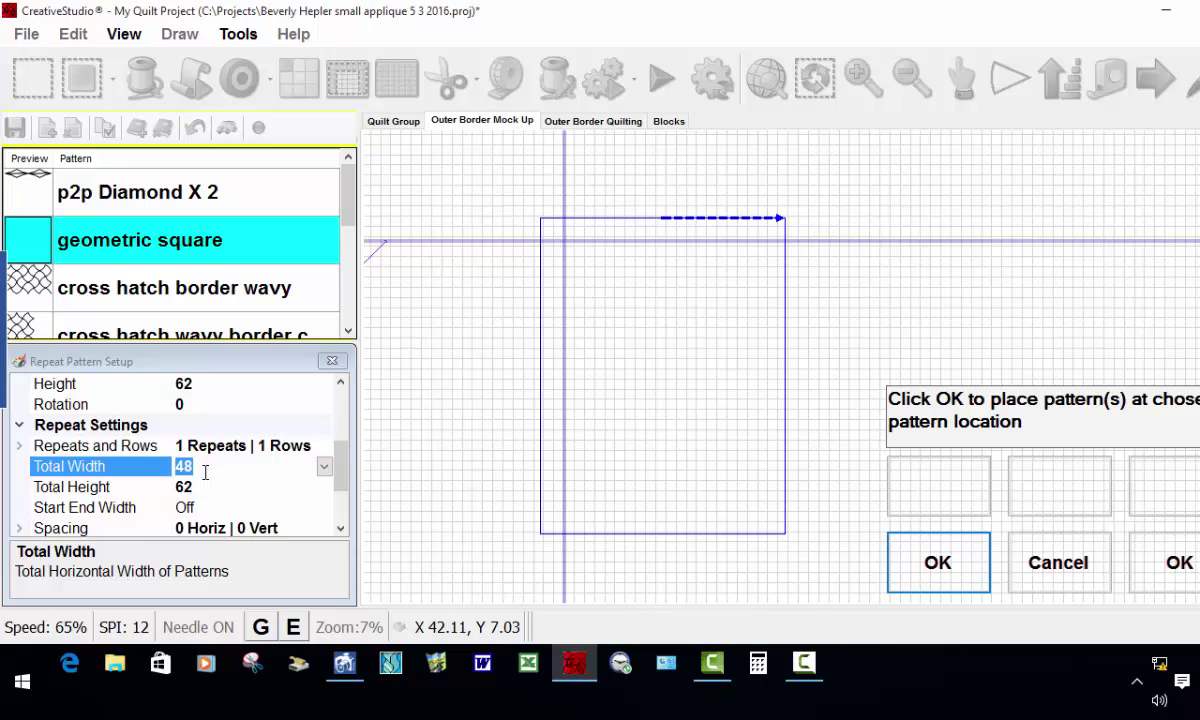
pyautogui.write('38')
pyautogui.click(201, 487)
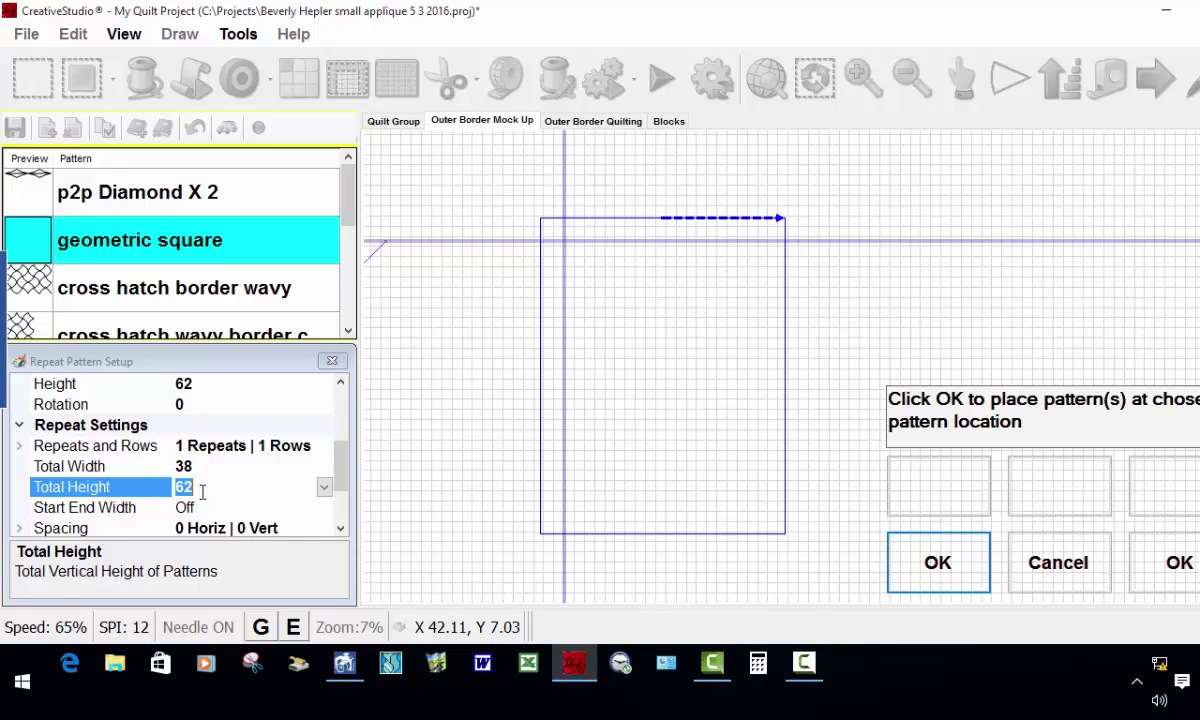
pyautogui.write('52')
pyautogui.press('Return')
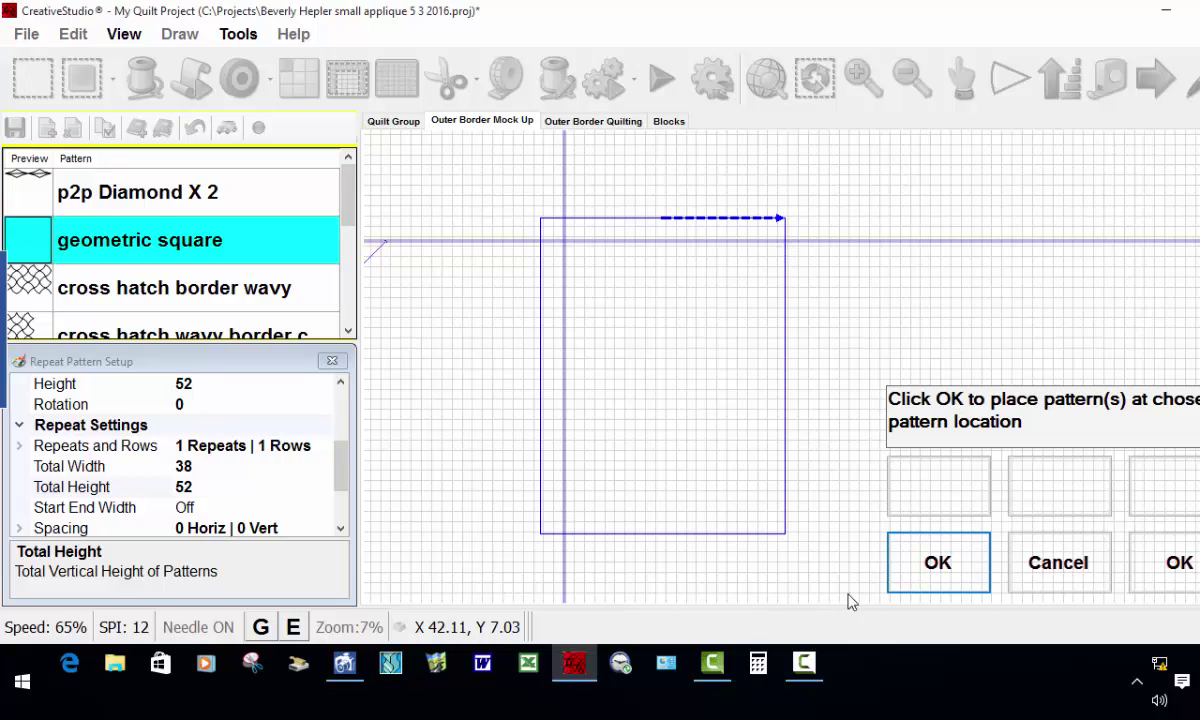
pyautogui.click(932, 573)
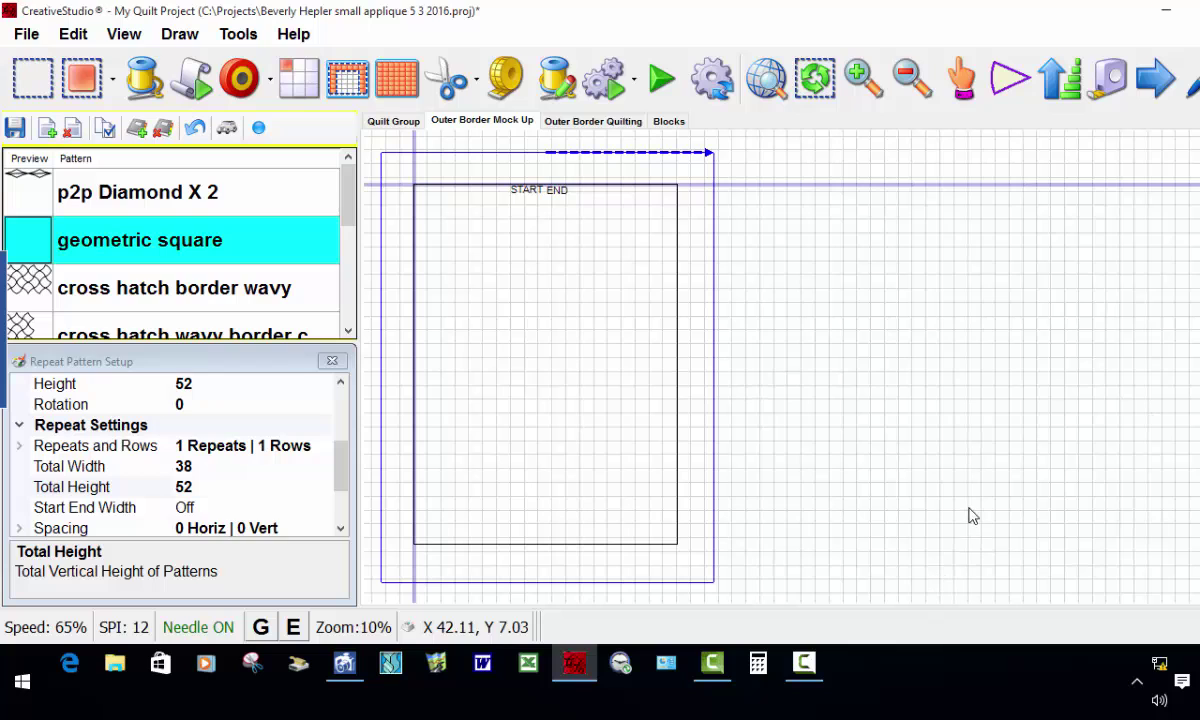
# Convert the inner 38 by 52 rectangle from a pattern to a boundary.
pyautogui.scroll(-1, 868, 382)
pyautogui.scroll(-1, 925, 368)
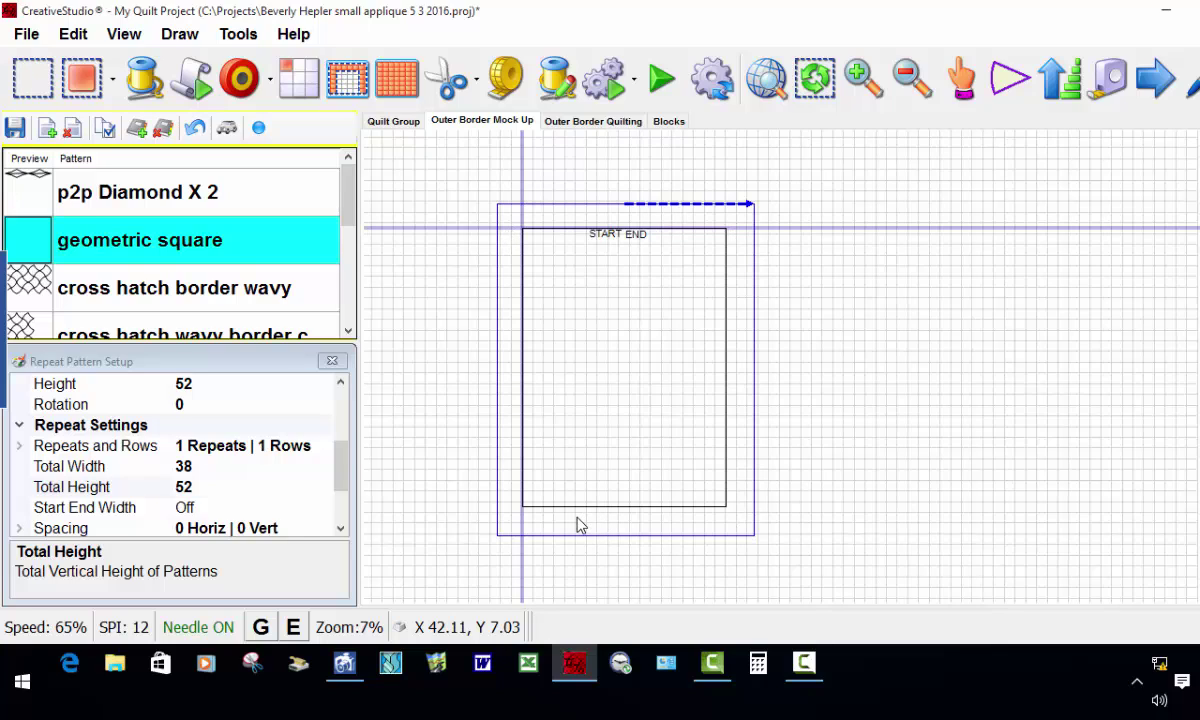
pyautogui.click(612, 436)
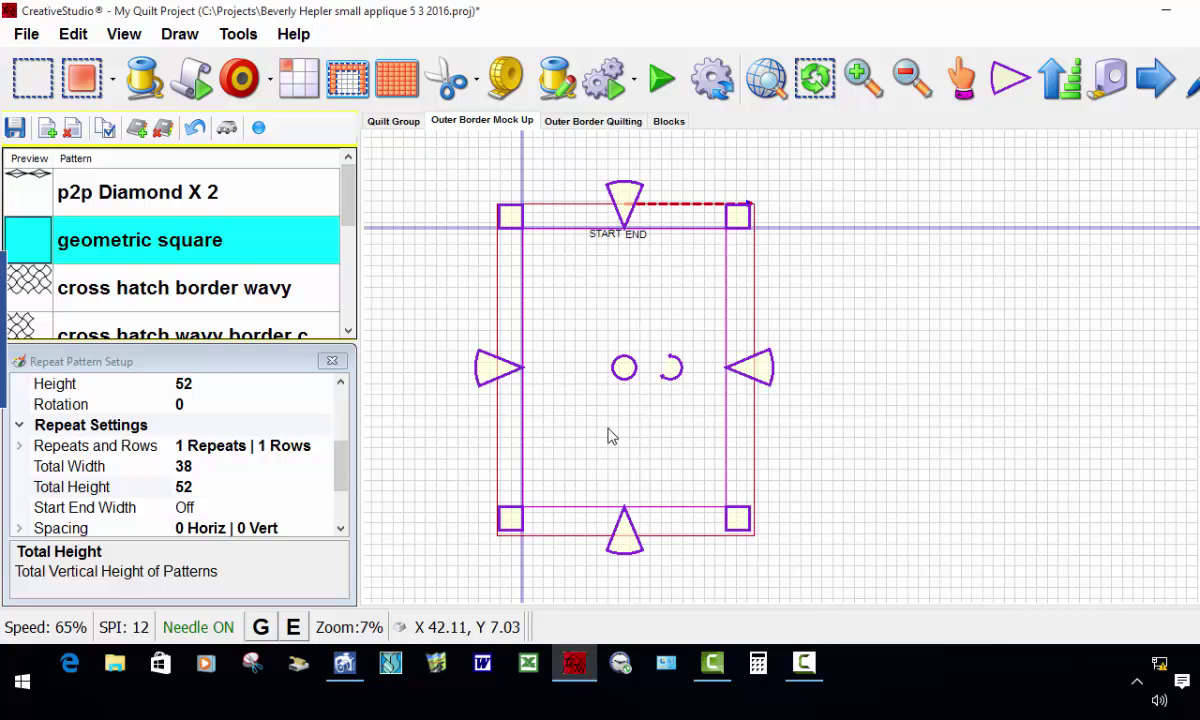
pyautogui.rightClick(622, 418)
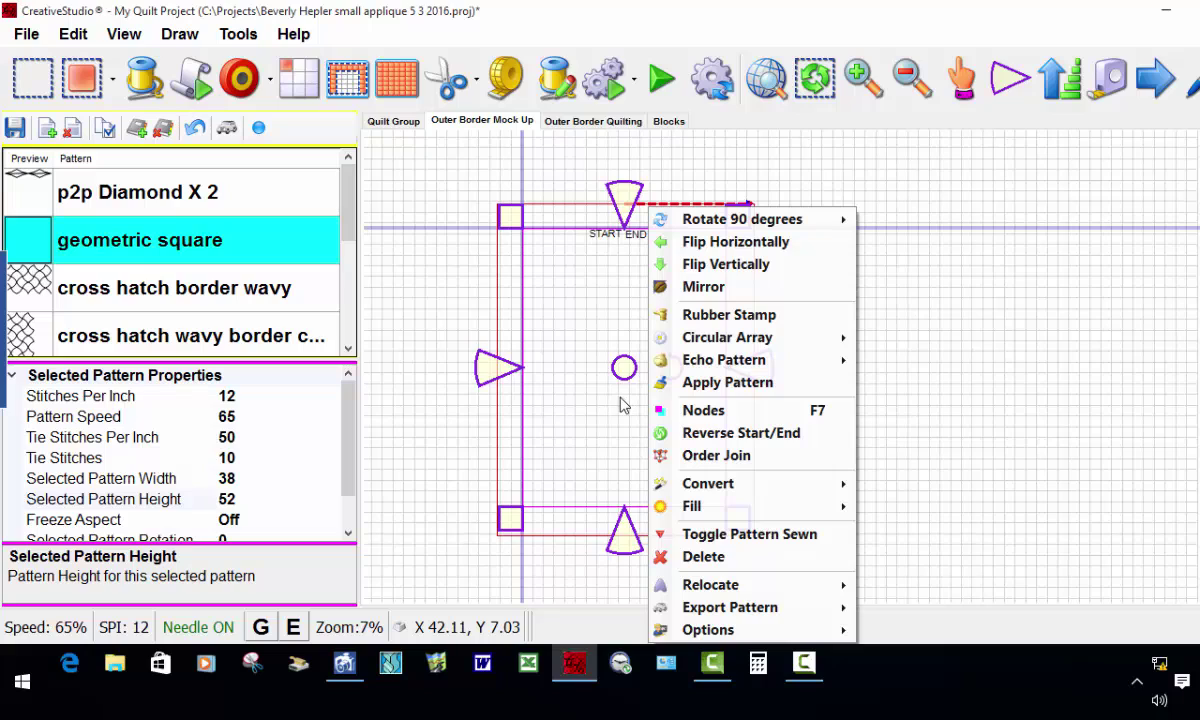
pyautogui.moveTo(664, 483)
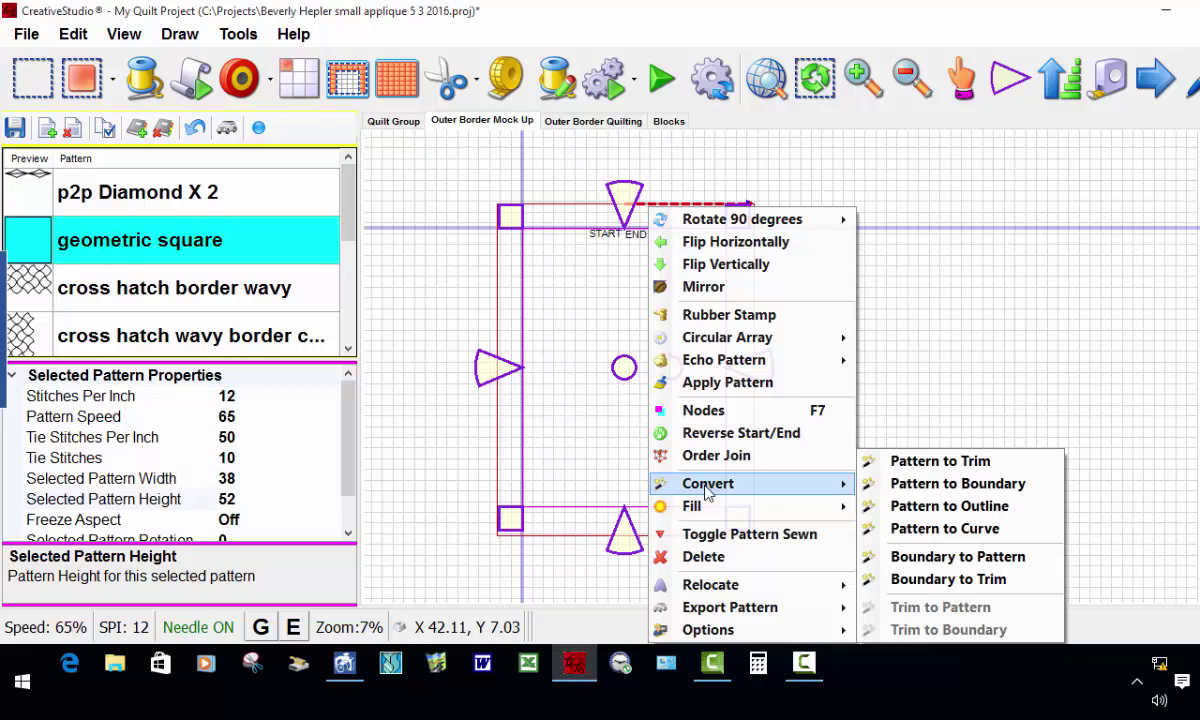
pyautogui.click(985, 489)
pyautogui.scroll(2, 680, 482)
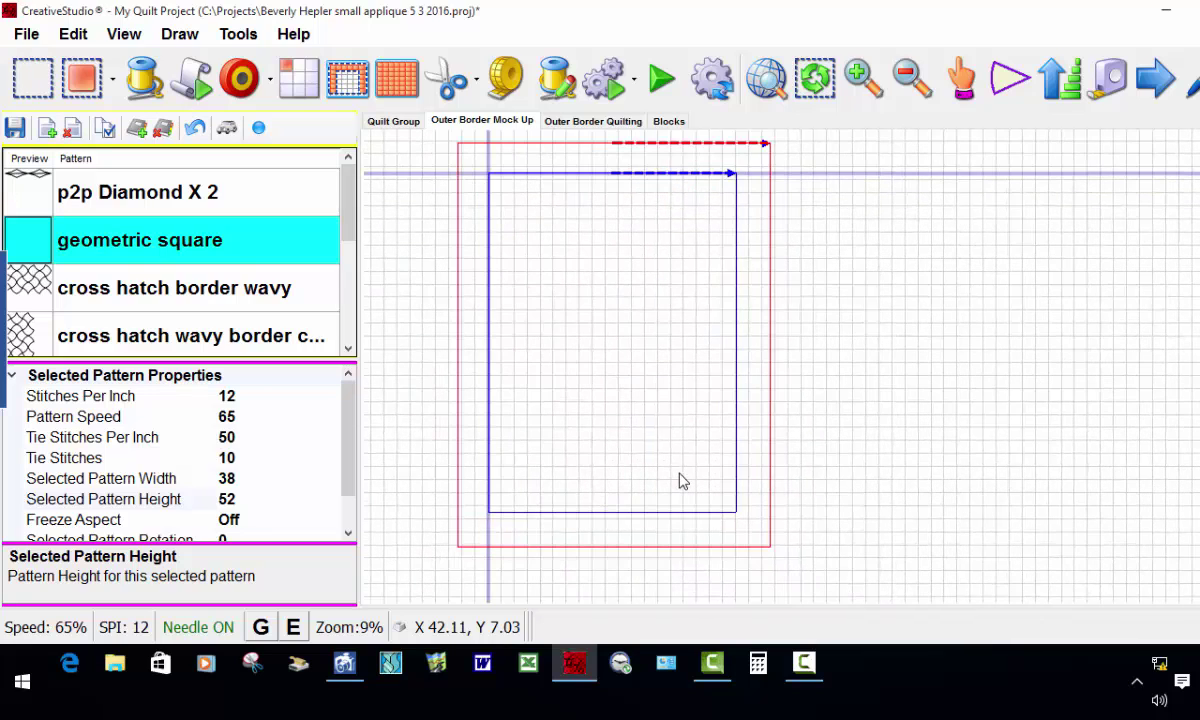
pyautogui.scroll(-1, 745, 466)
pyautogui.rightClick(867, 429)
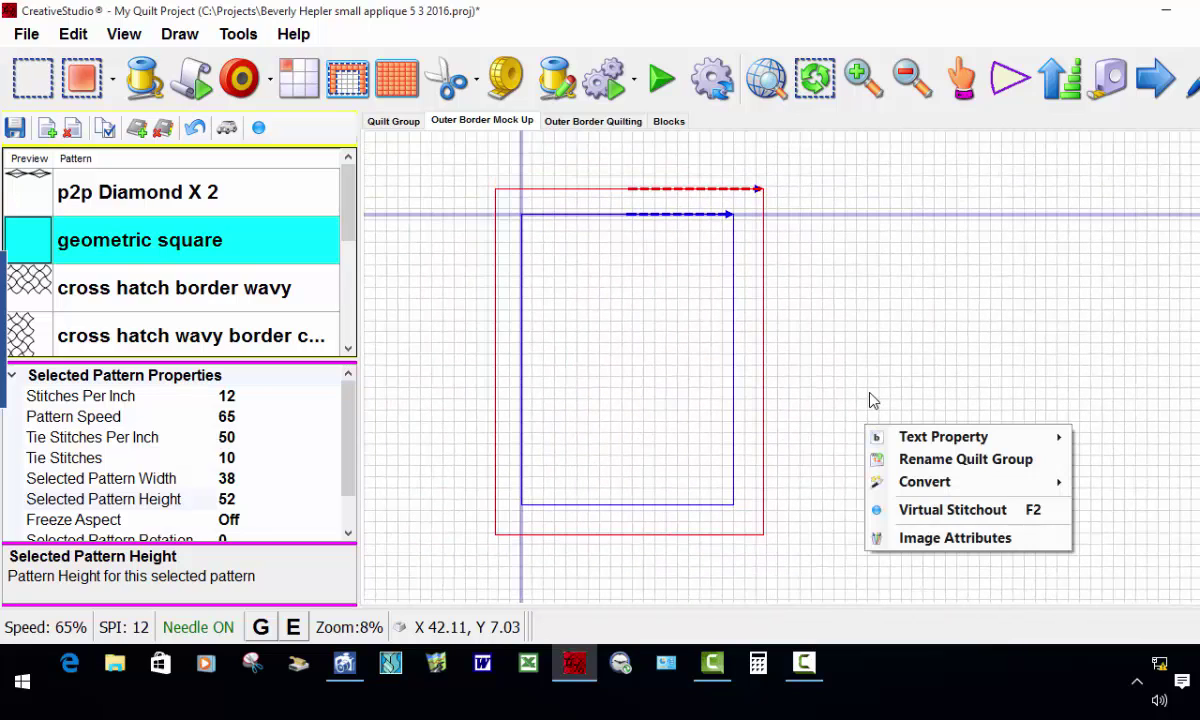
pyautogui.click(858, 346)
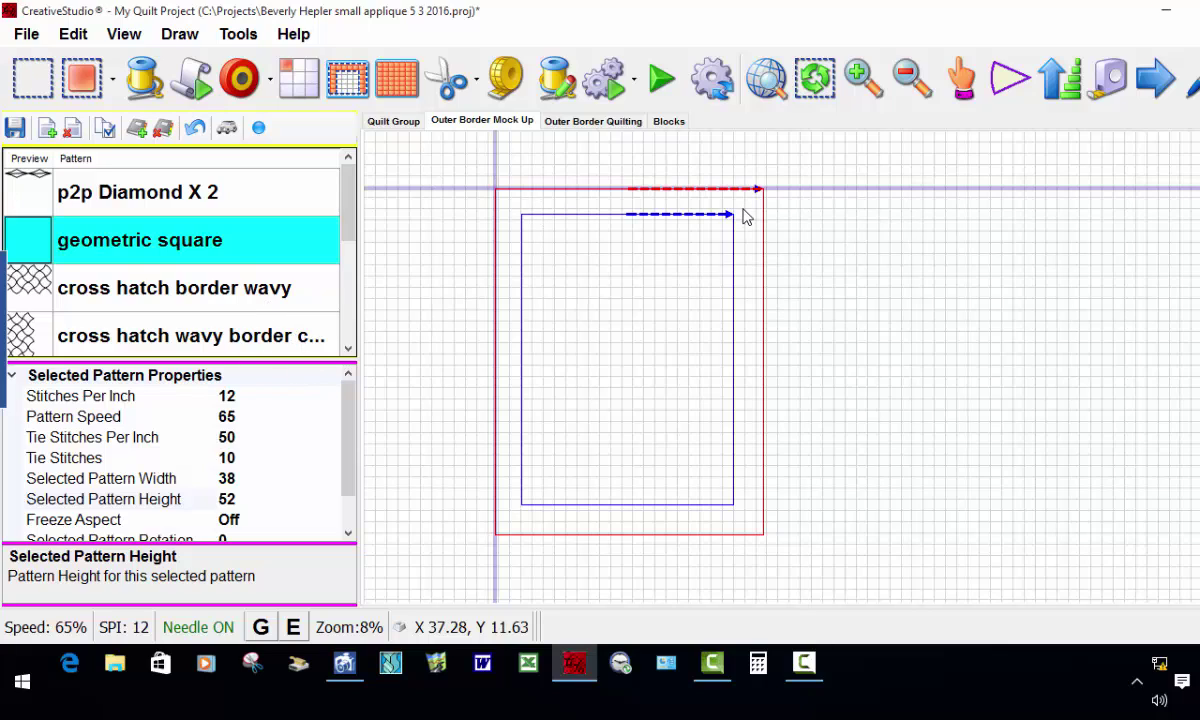
# Place the cross hatch border wavy pattern along the outer boundary's top edge with a total repeat width of 48.
pyautogui.click(134, 288)
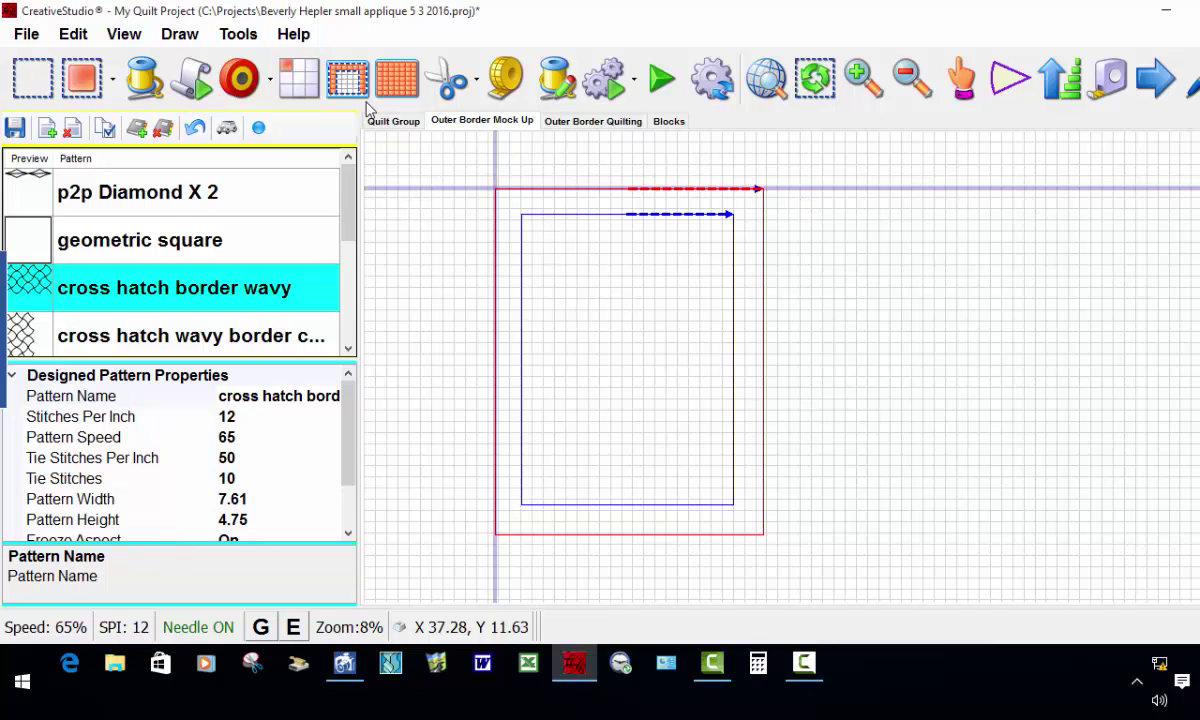
pyautogui.click(295, 82)
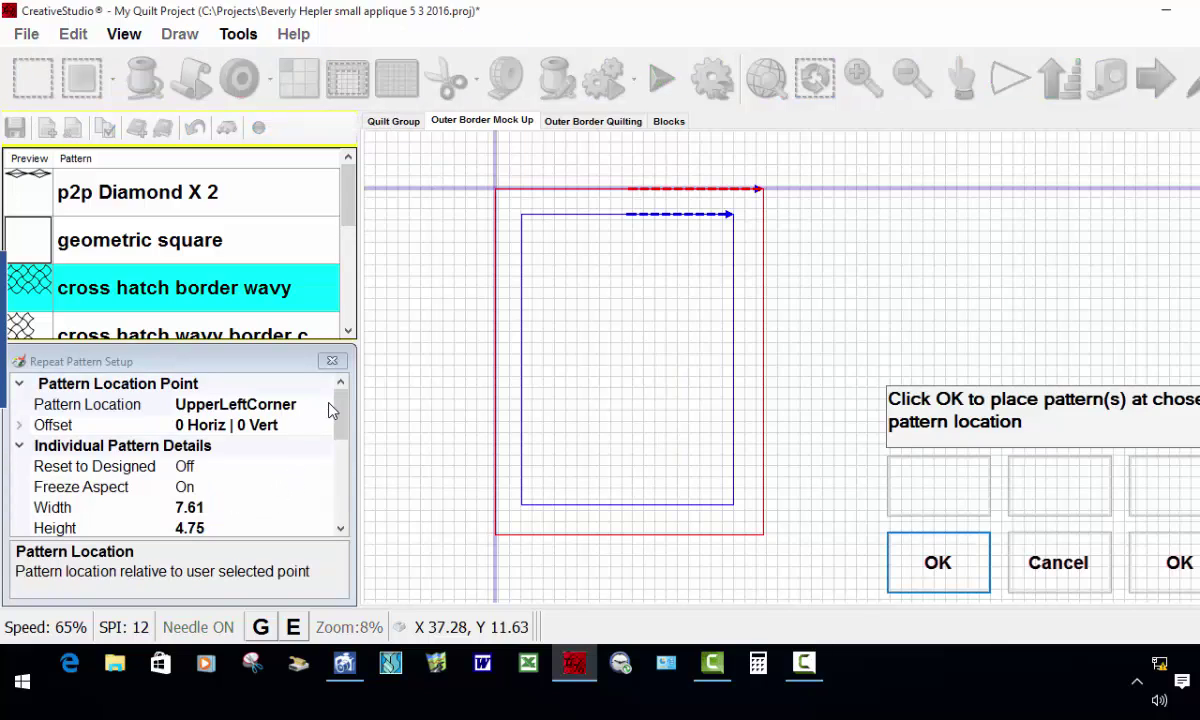
pyautogui.moveTo(340, 425); pyautogui.dragTo(340, 487)
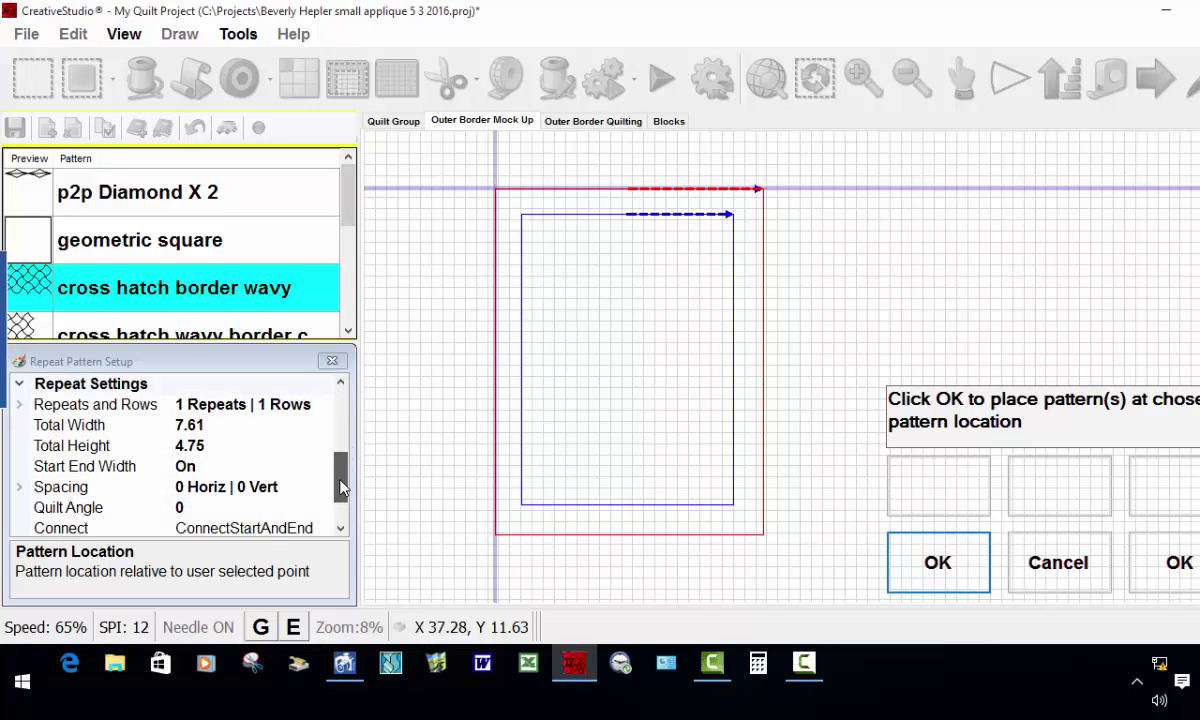
pyautogui.click(211, 424)
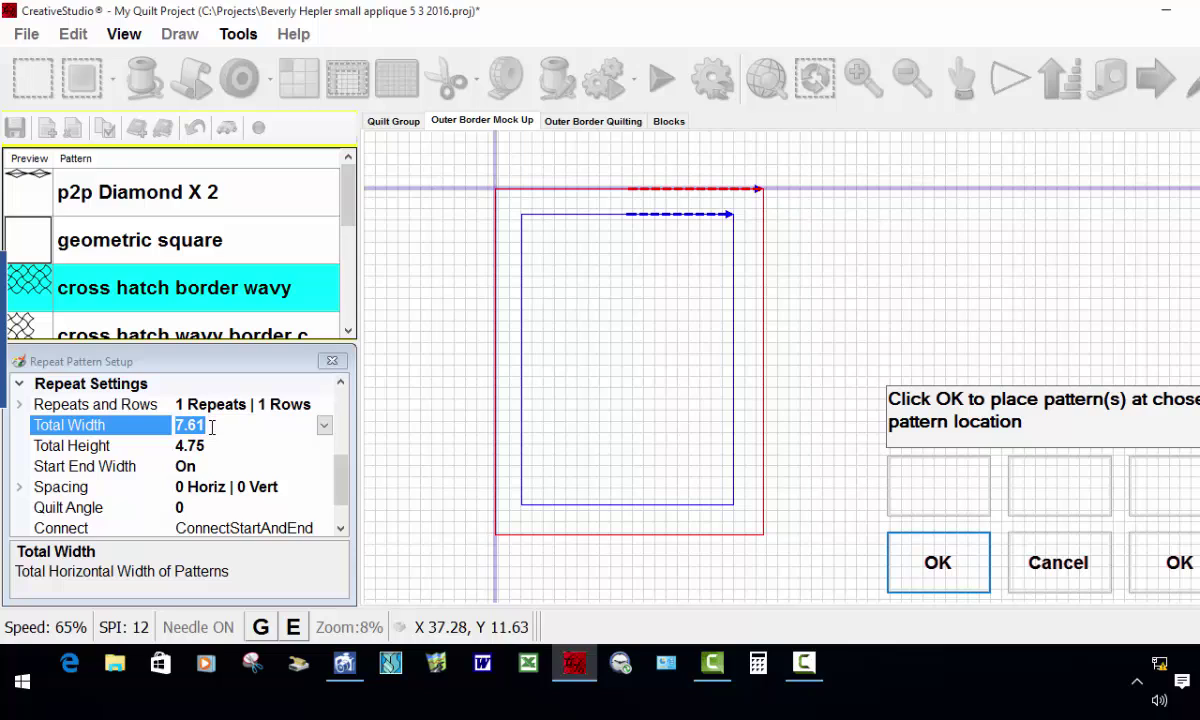
pyautogui.write('48')
pyautogui.press('Return')
pyautogui.click(926, 570)
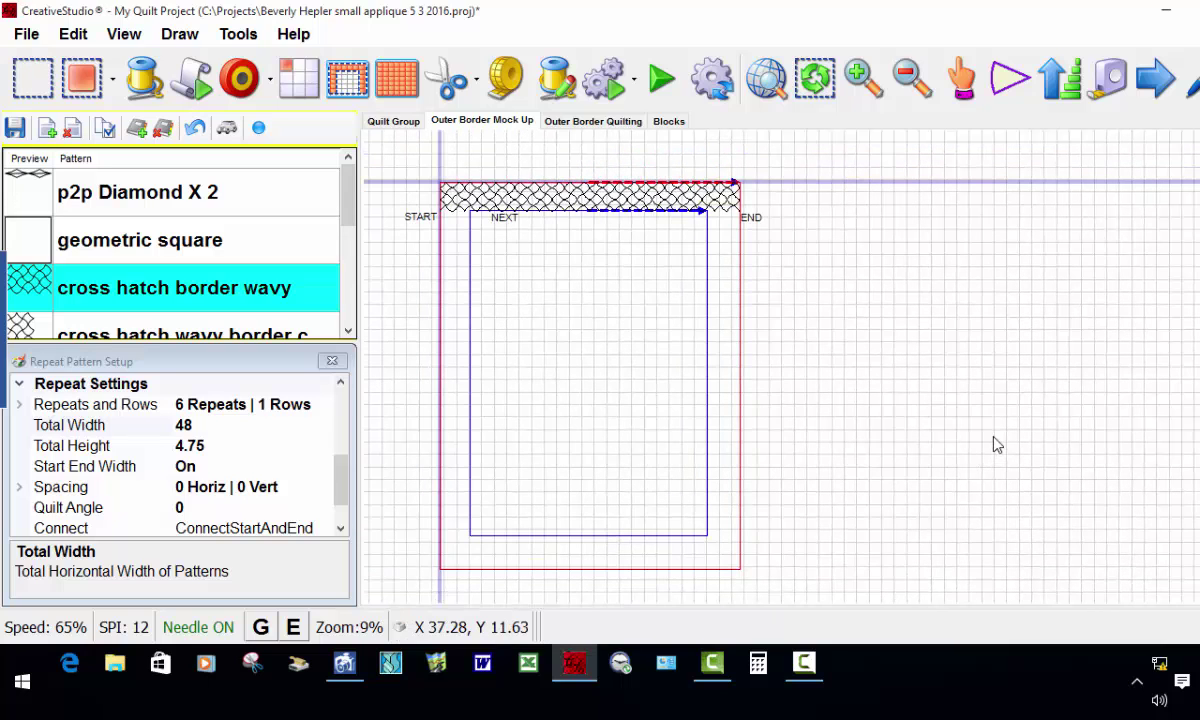
pyautogui.scroll(2, 420, 205)
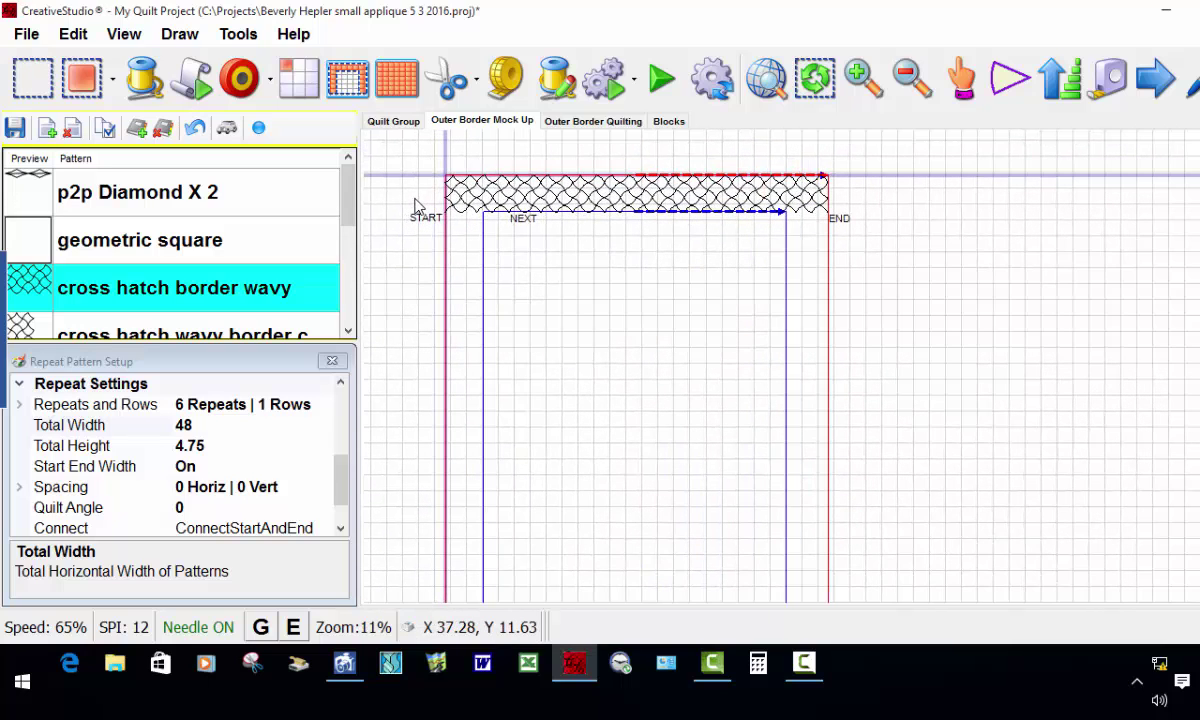
pyautogui.scroll(-4, 427, 205)
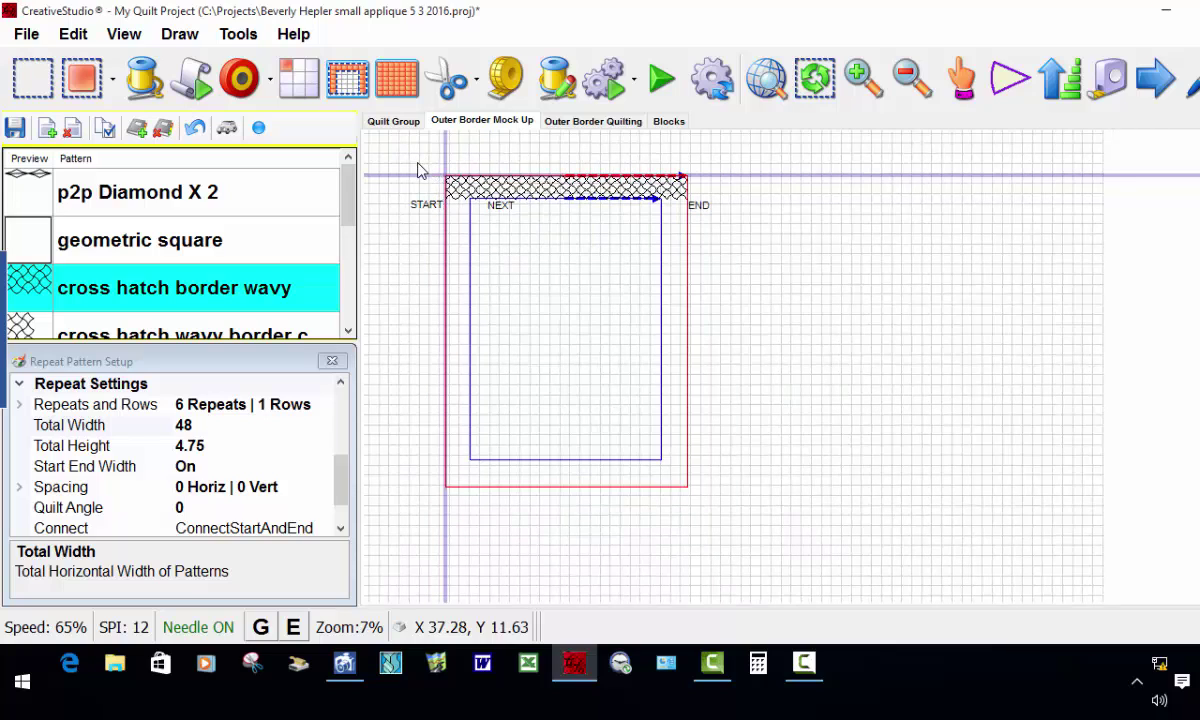
# Duplicate the top edge's cross hatch border with Rubber Stamp and move the copy down near the inner boundary's bottom edge.
pyautogui.moveTo(417, 163)
pyautogui.mouseDown()
pyautogui.moveTo(581, 169)
pyautogui.moveTo(727, 213)
pyautogui.mouseUp()
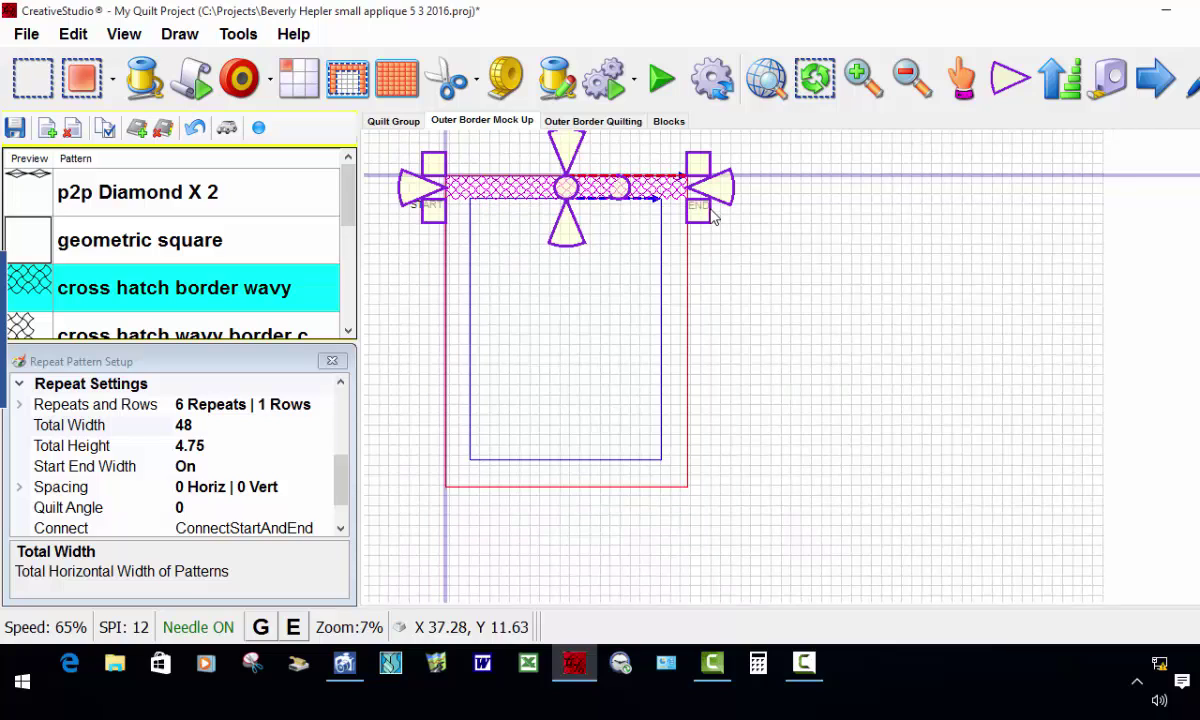
pyautogui.rightClick(565, 188)
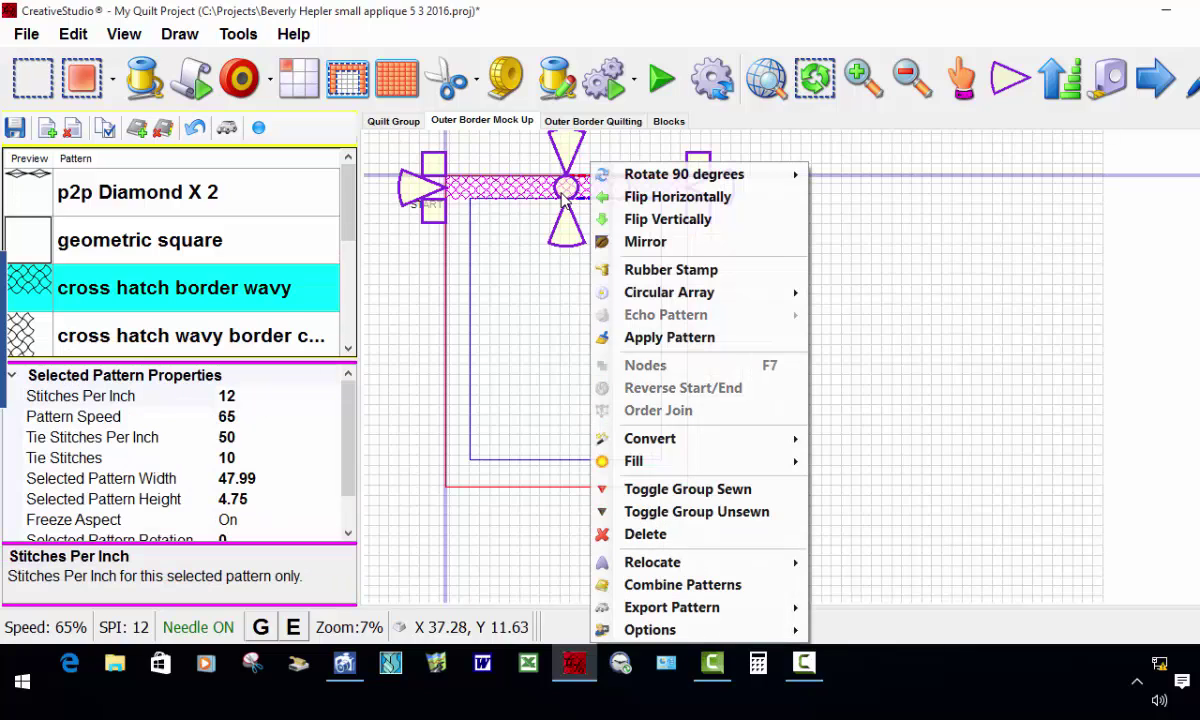
pyautogui.click(655, 272)
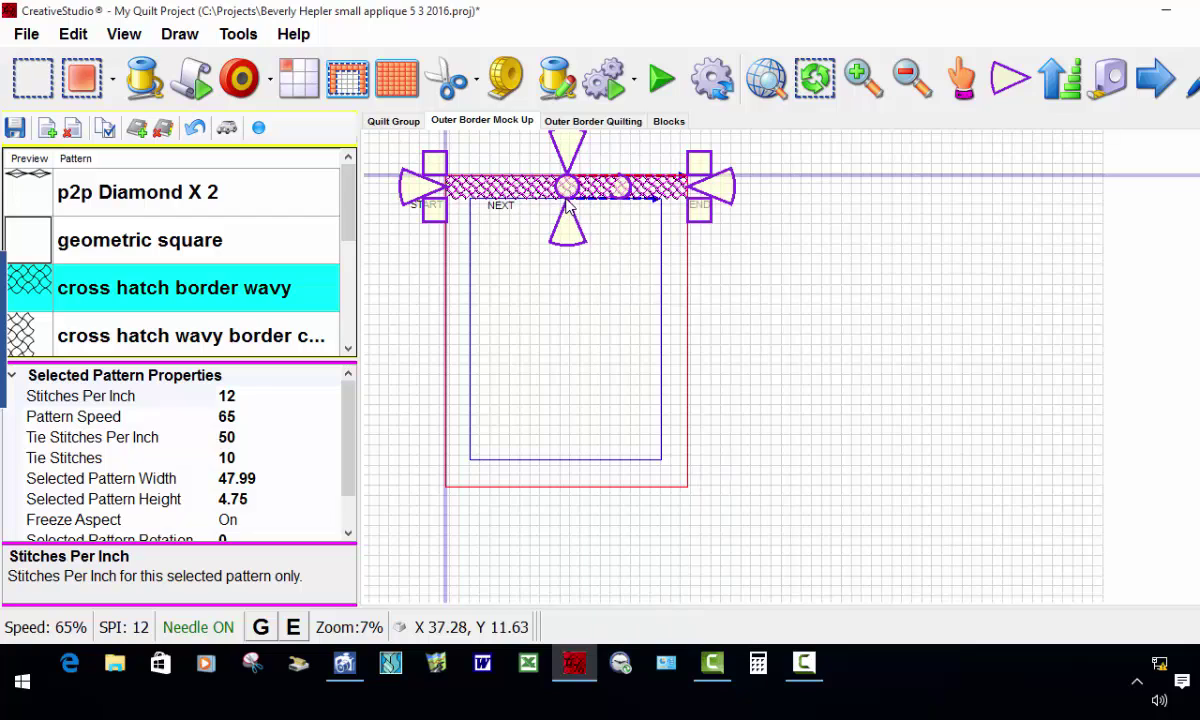
pyautogui.moveTo(574, 212); pyautogui.dragTo(652, 459)
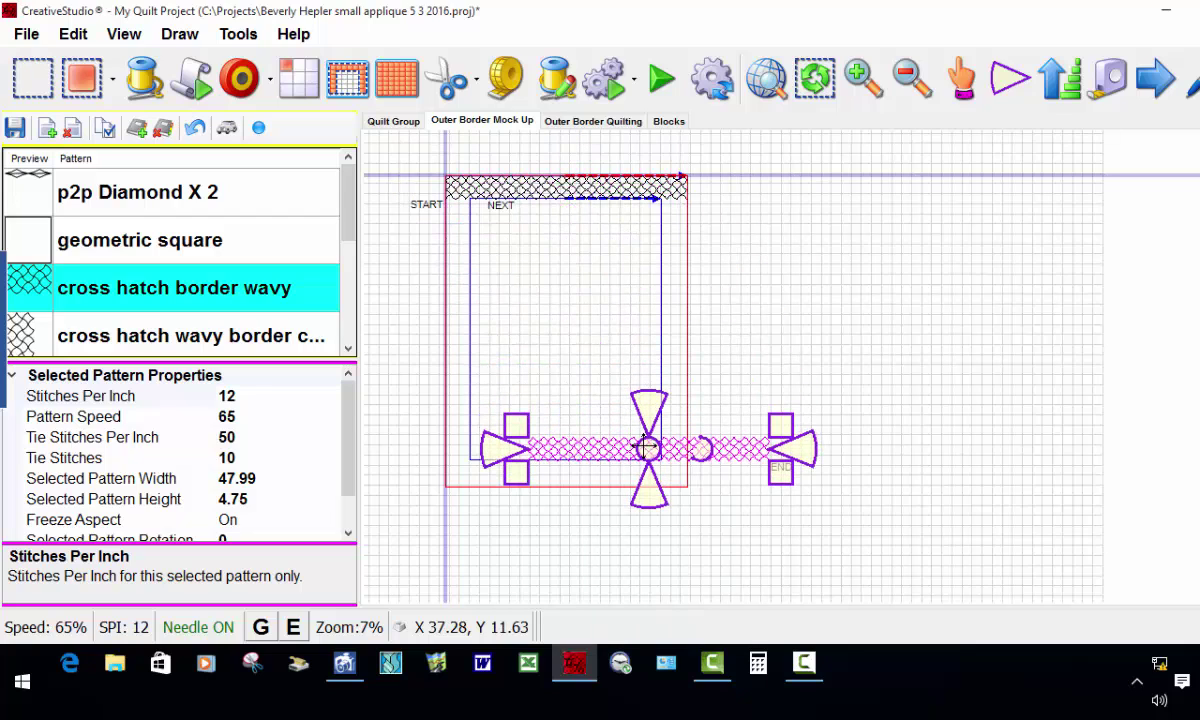
# Rotate the copied cross hatch border 180 degrees and fit it between the two boundaries along the bottom edge.
pyautogui.rightClick(670, 445)
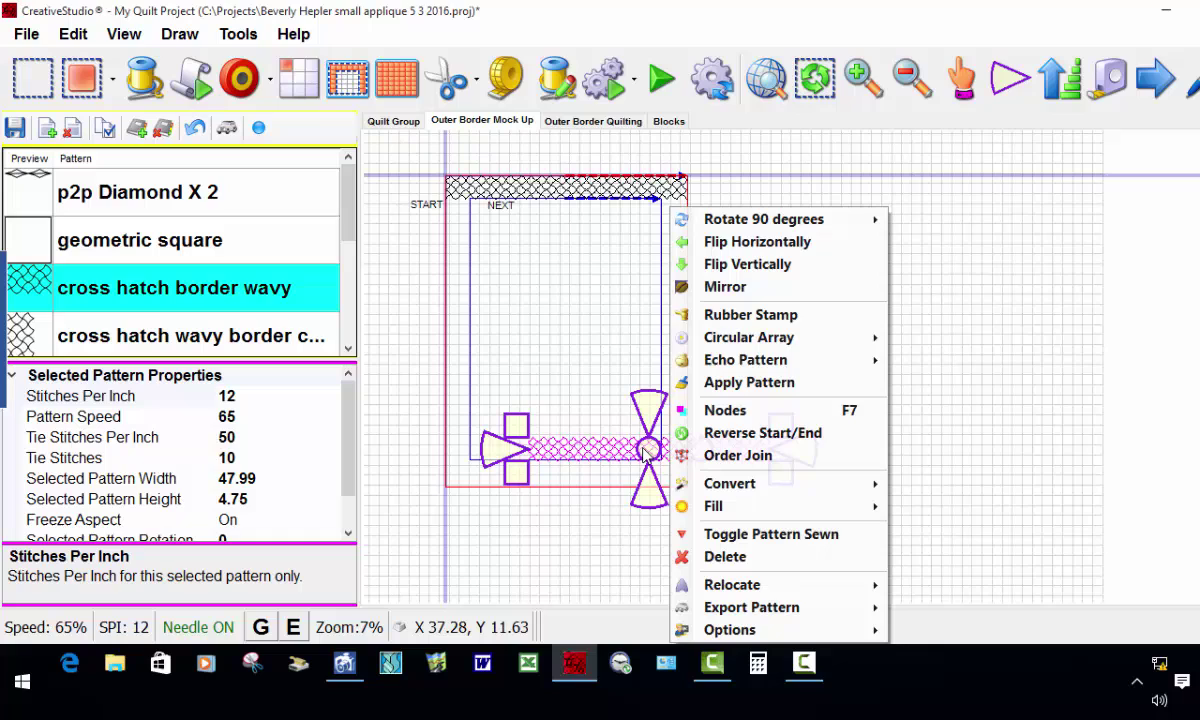
pyautogui.click(755, 222)
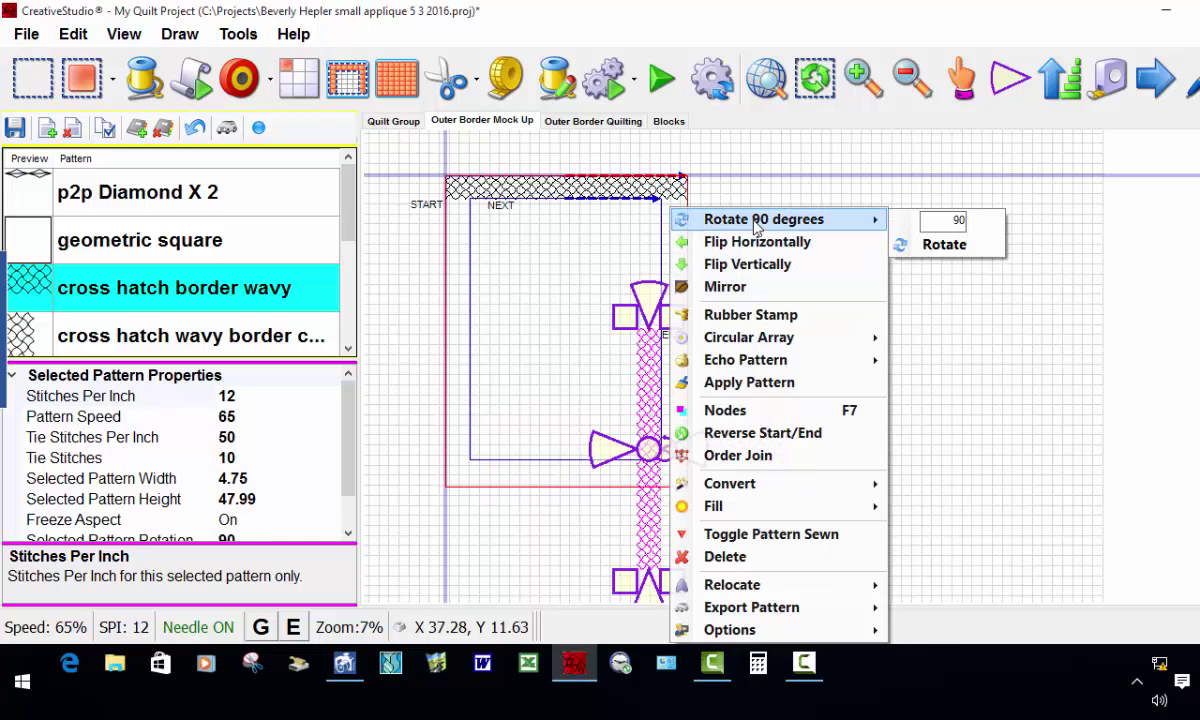
pyautogui.click(755, 222)
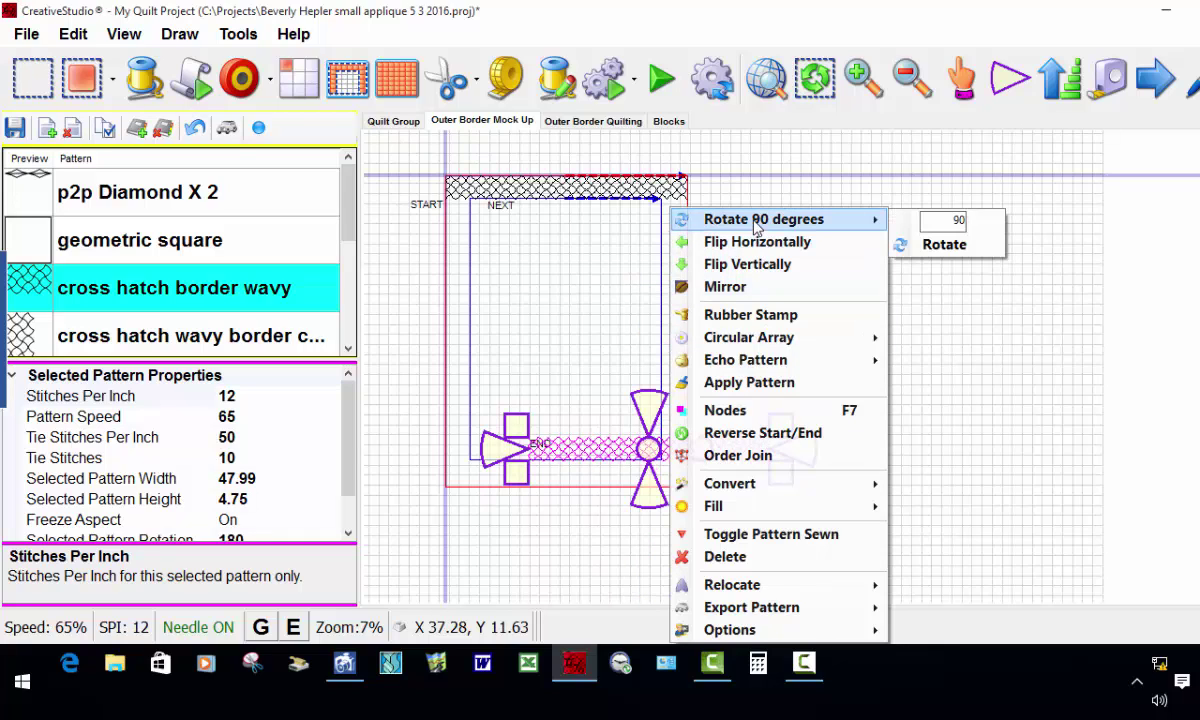
pyautogui.click(756, 286)
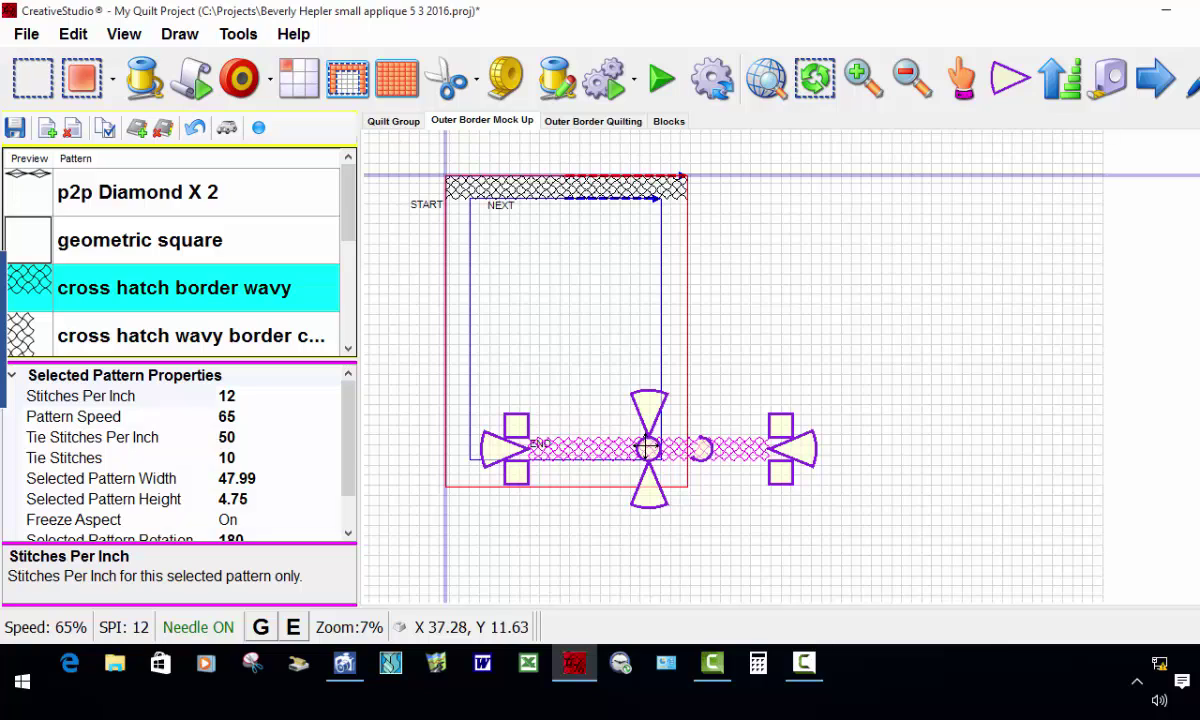
pyautogui.moveTo(648, 448)
pyautogui.mouseDown()
pyautogui.moveTo(622, 474)
pyautogui.moveTo(562, 468)
pyautogui.mouseUp()
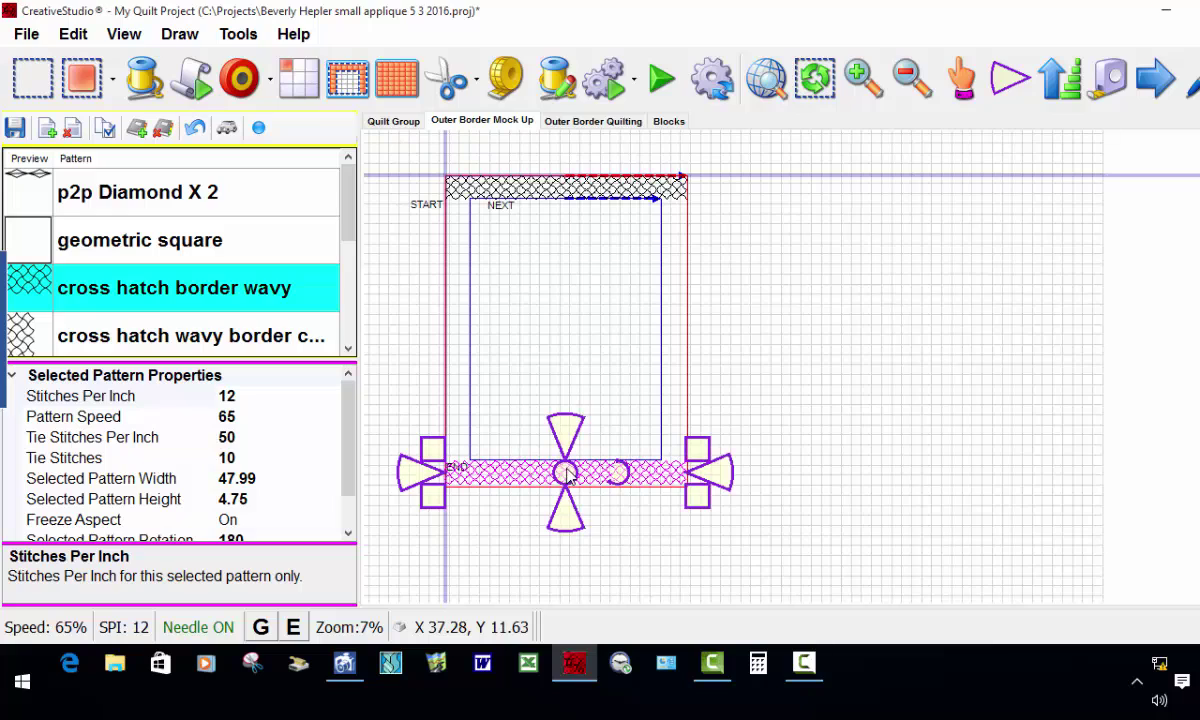
pyautogui.click(825, 525)
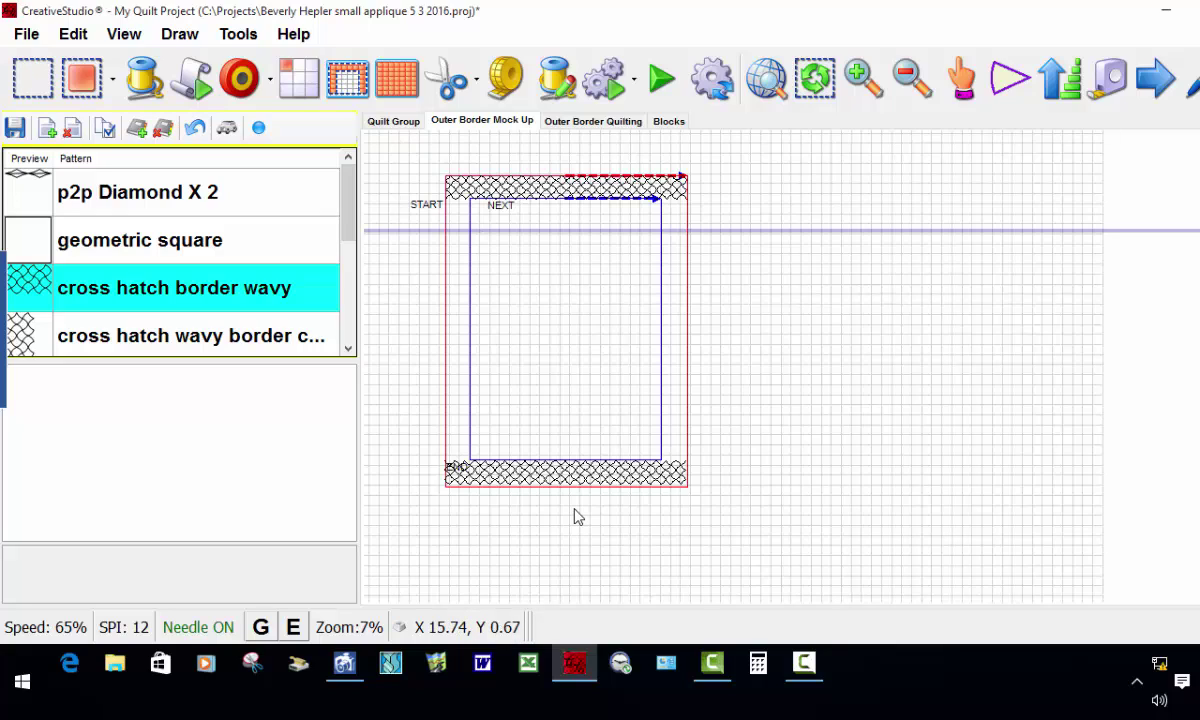
# Place the vertical cross hatch wavy border pattern beside the quilt mock-up with a total repeat height of 52.
pyautogui.scroll(-1, 620, 240)
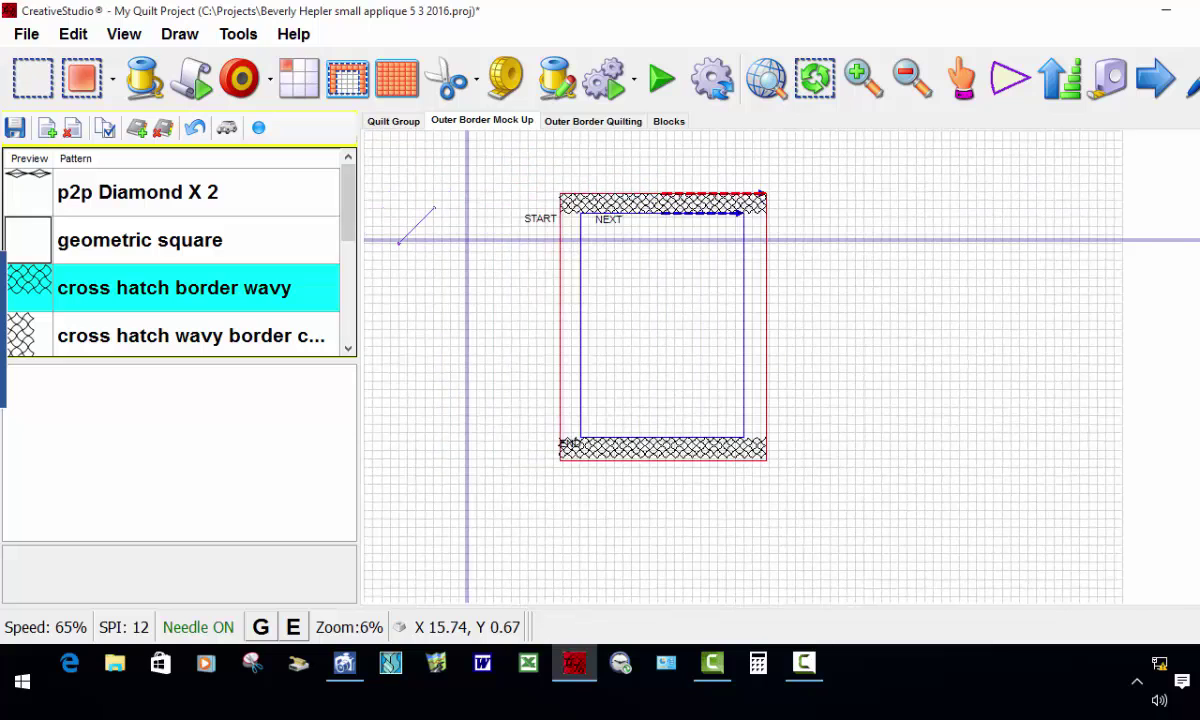
pyautogui.scroll(-1, 1140, 185)
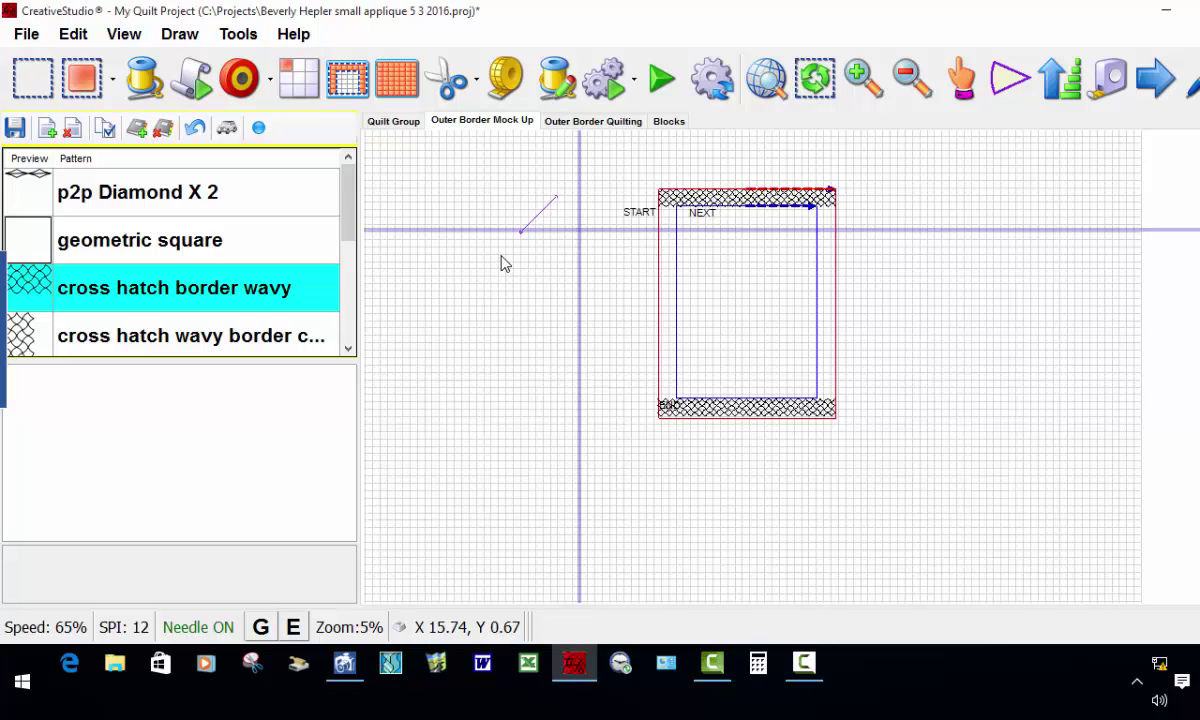
pyautogui.scroll(-1, 1025, 237)
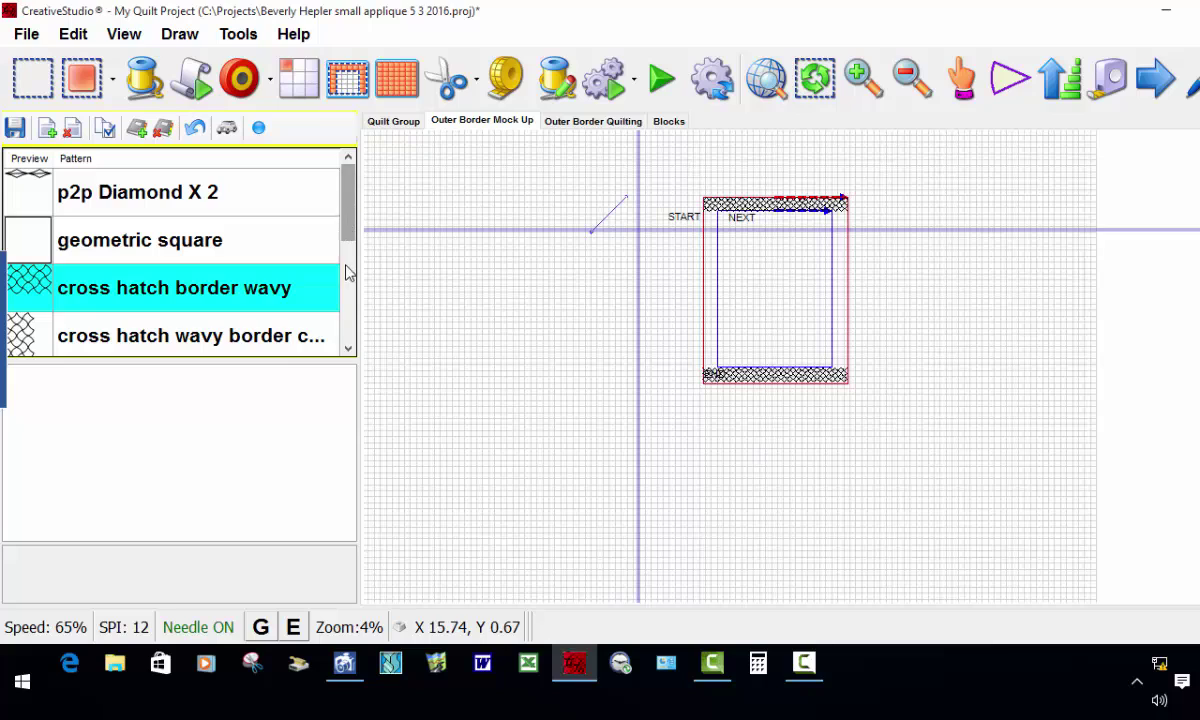
pyautogui.click(172, 342)
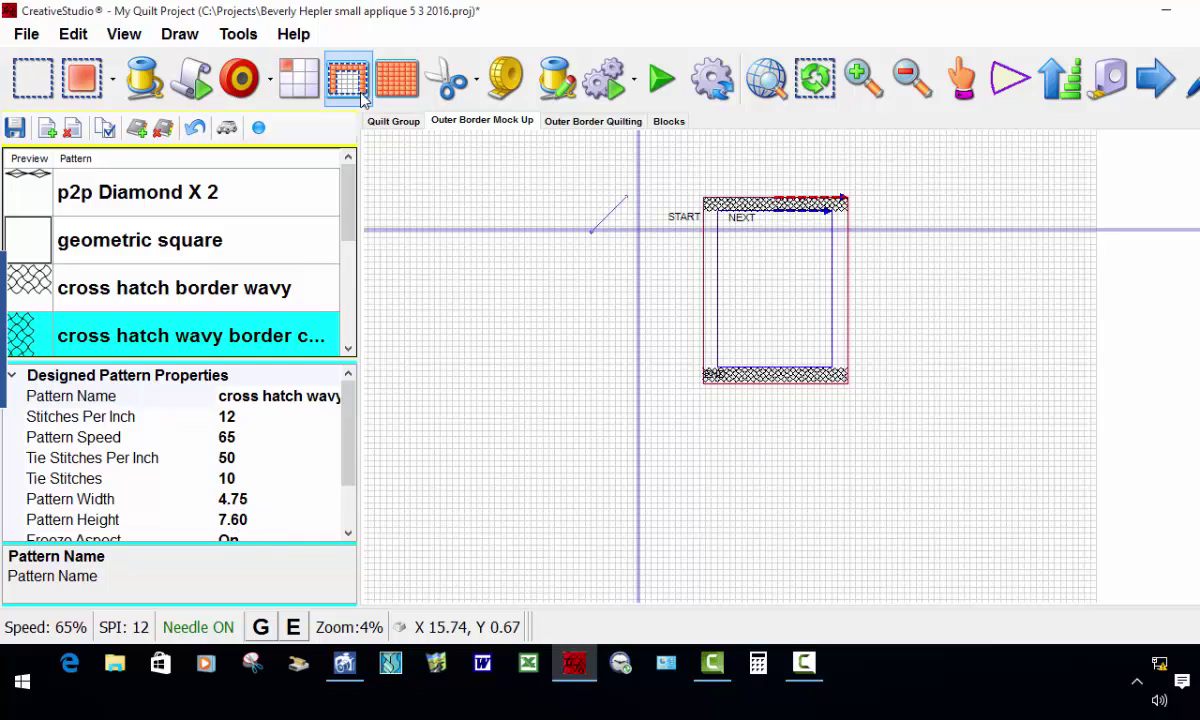
pyautogui.click(298, 83)
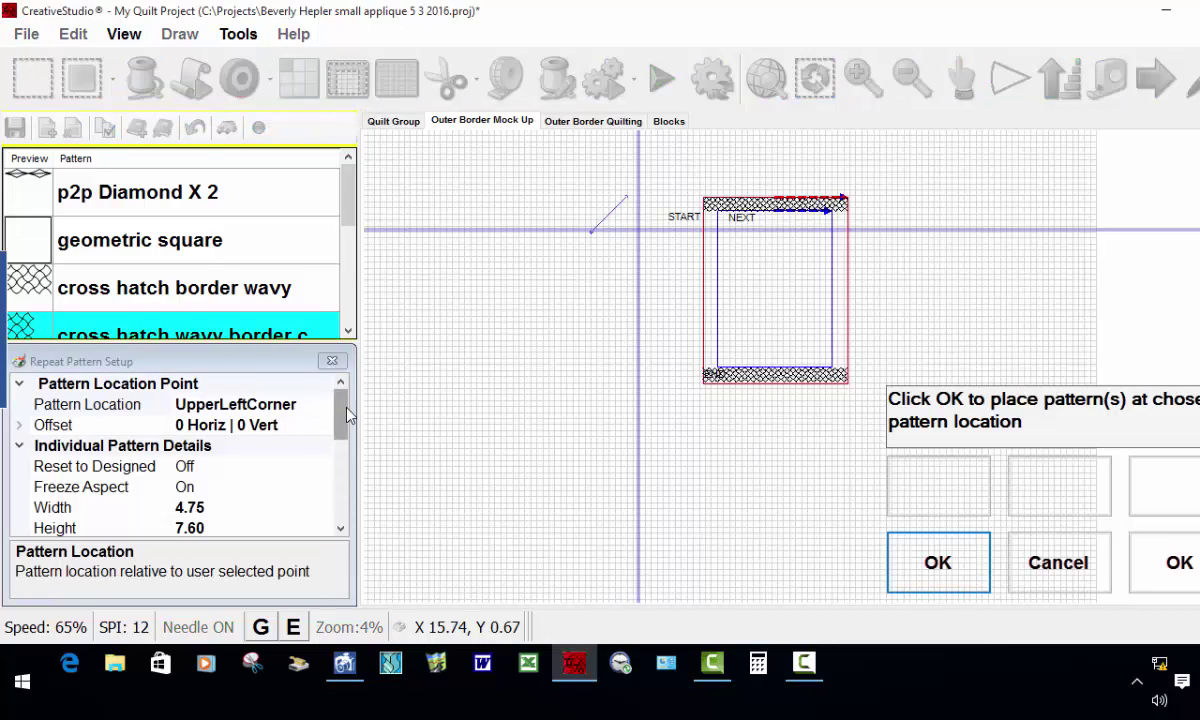
pyautogui.moveTo(348, 416); pyautogui.dragTo(345, 440)
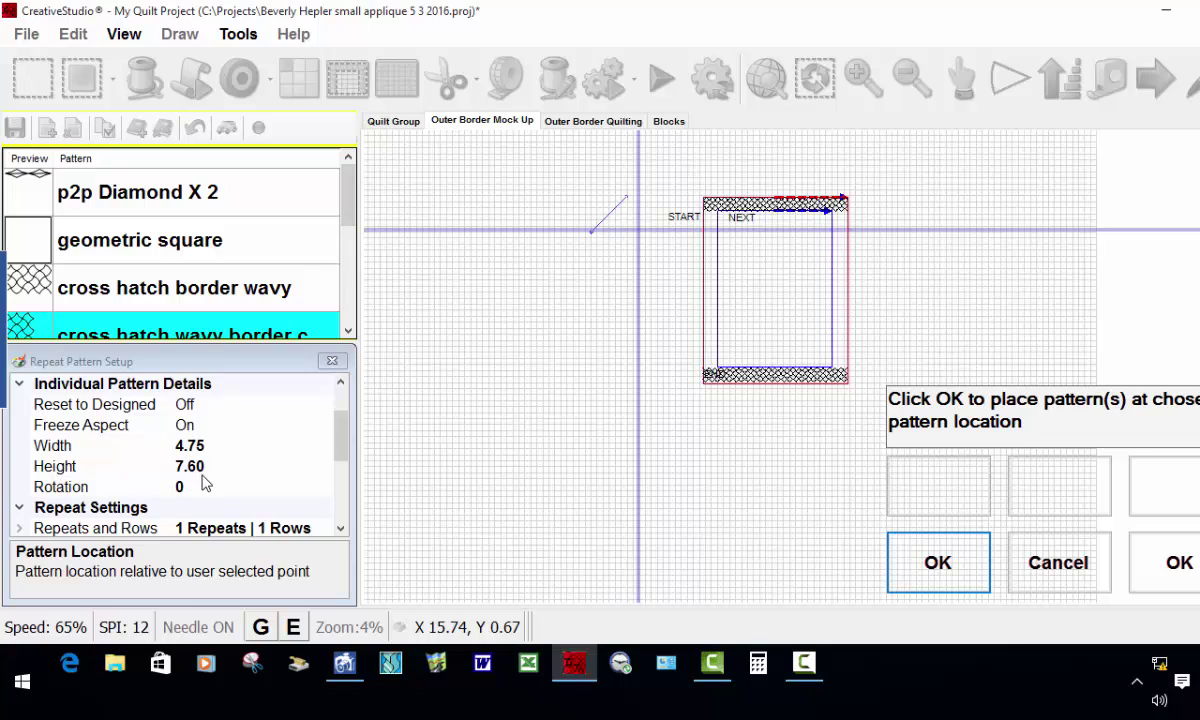
pyautogui.scroll(-3, 347, 460)
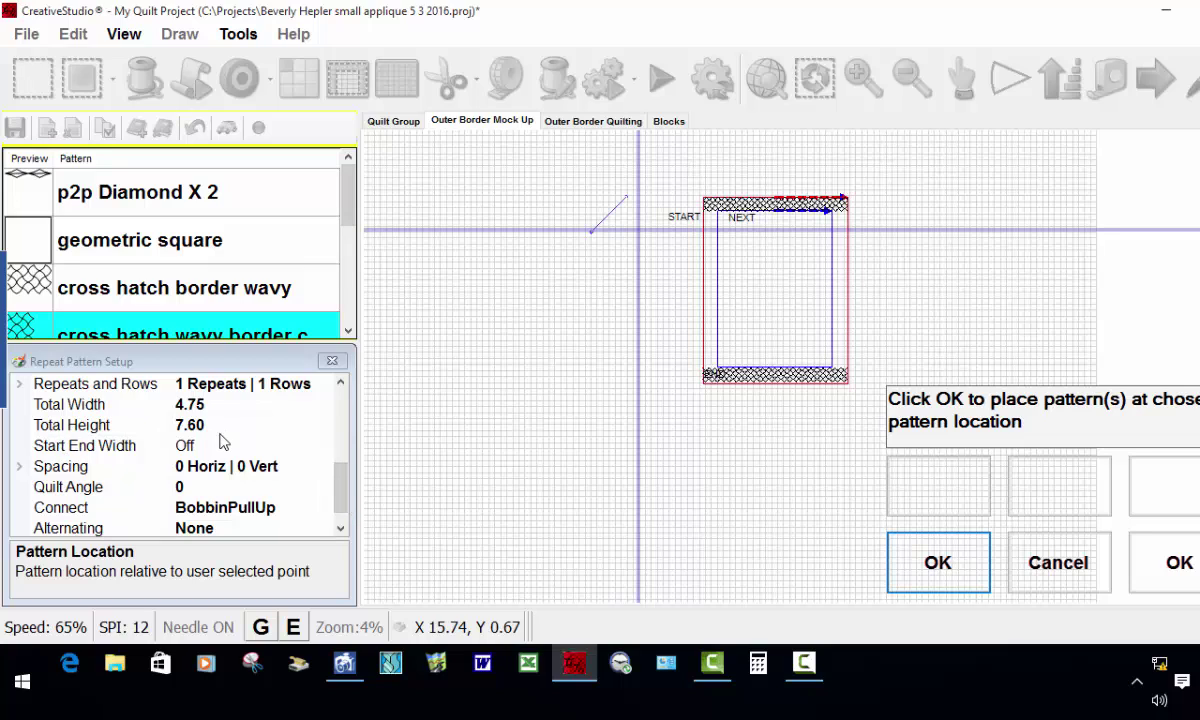
pyautogui.click(217, 426)
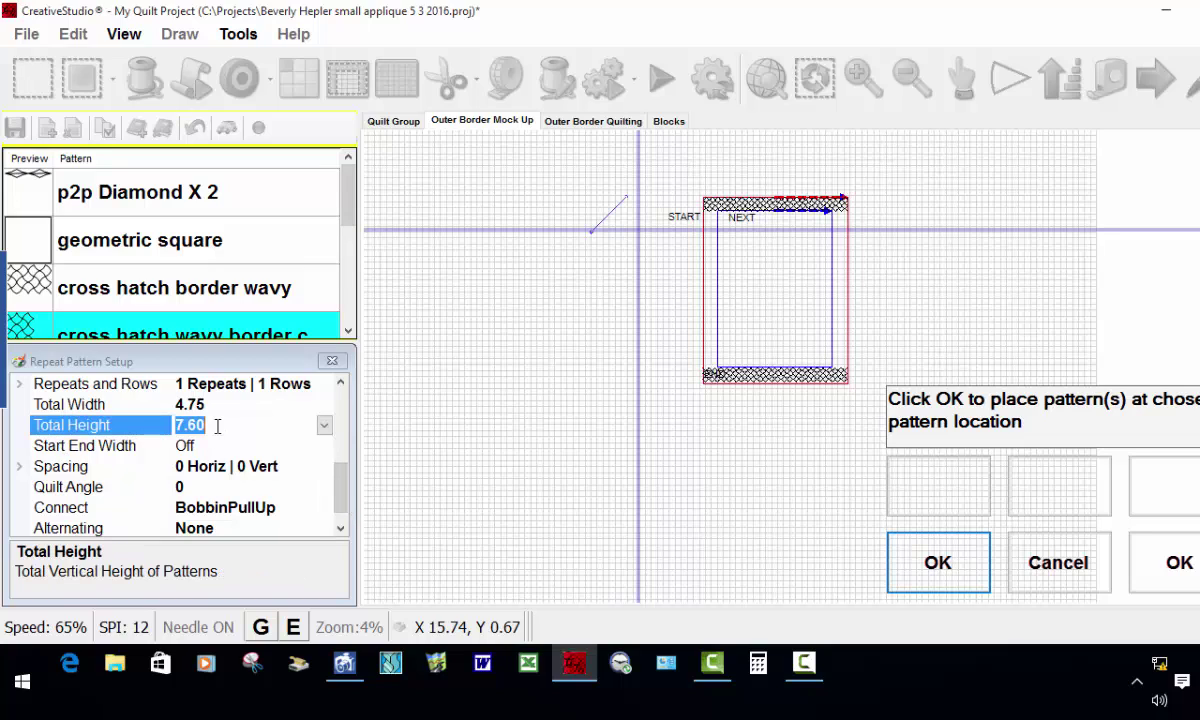
pyautogui.write('52')
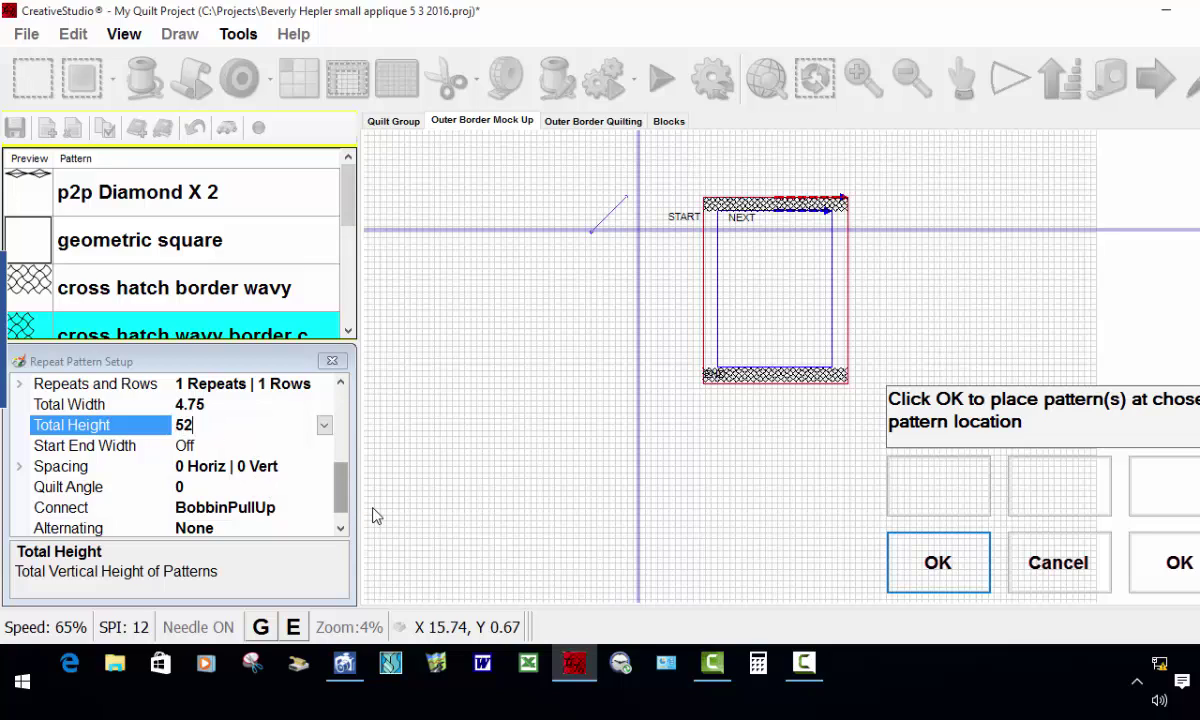
pyautogui.press('Return')
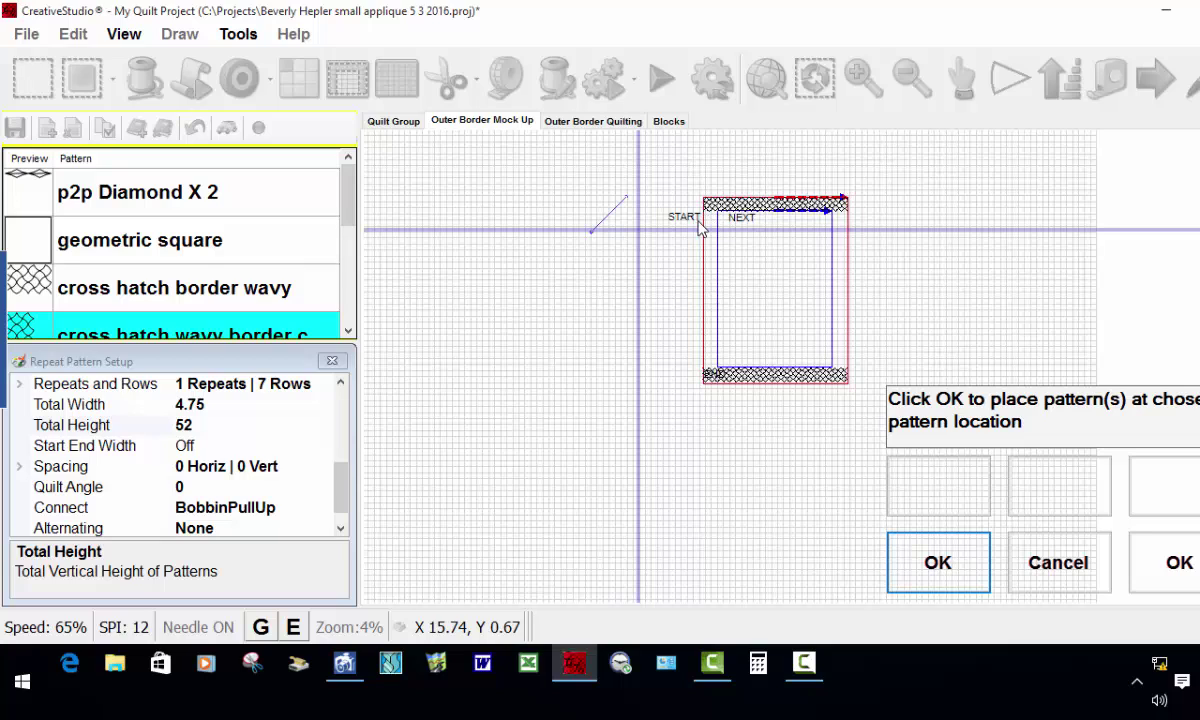
pyautogui.click(930, 570)
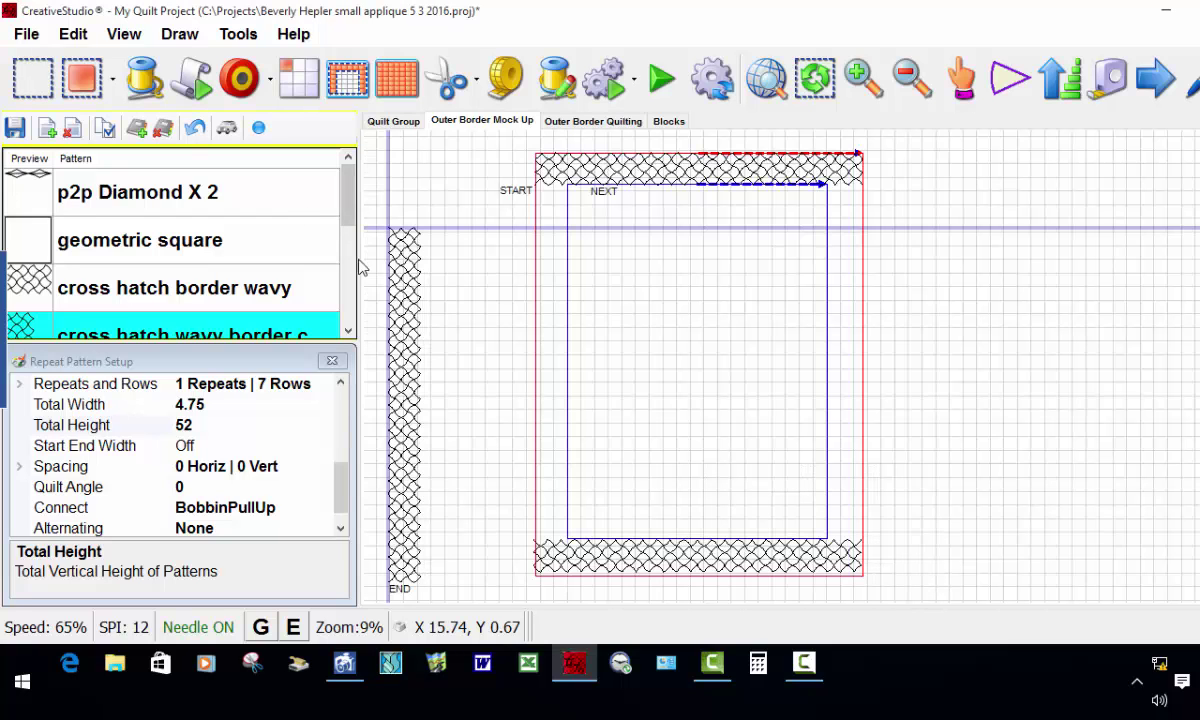
# Select the whole vertical cross hatch strip and move it between the two boundaries along the quilt's left edge.
pyautogui.scroll(-1, 455, 176)
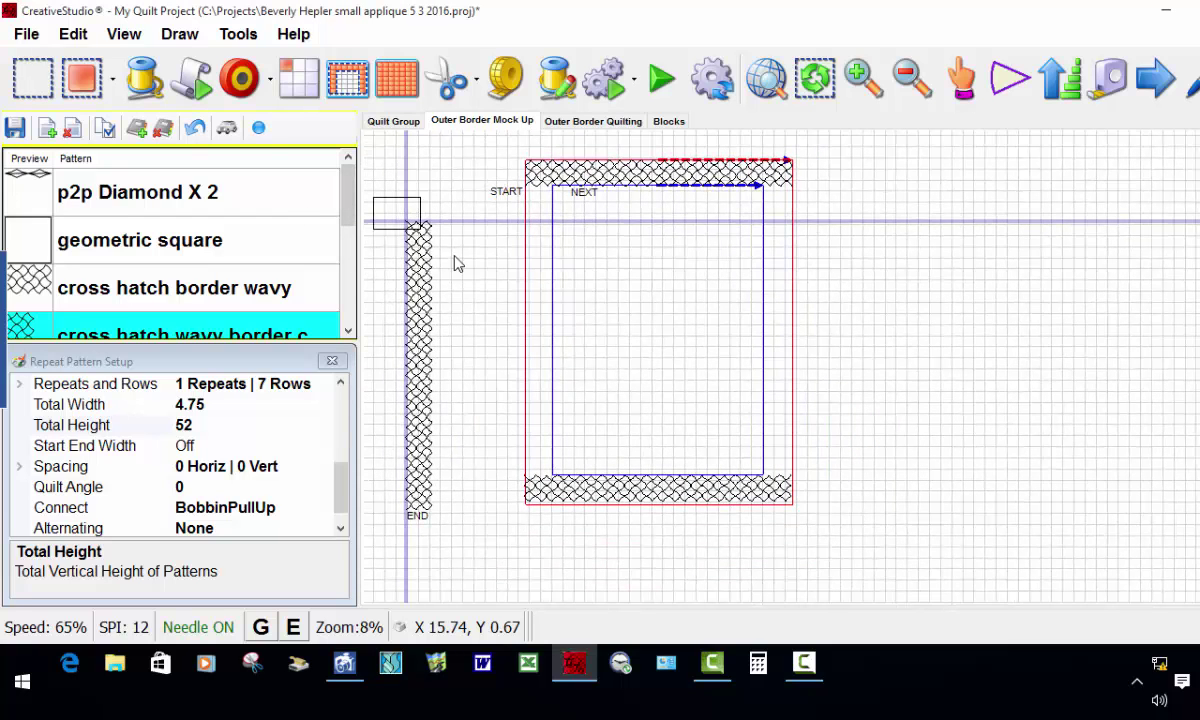
pyautogui.moveTo(455, 263)
pyautogui.mouseDown()
pyautogui.moveTo(469, 544)
pyautogui.moveTo(466, 534)
pyautogui.mouseUp()
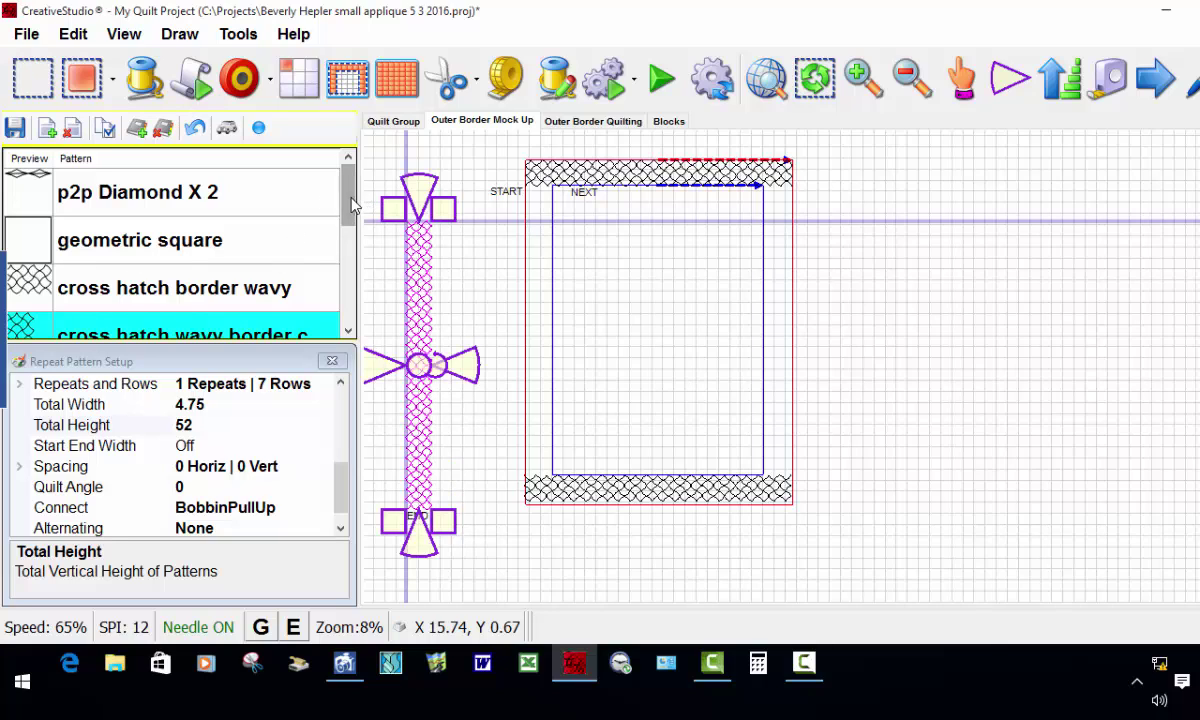
pyautogui.moveTo(352, 205); pyautogui.dragTo(352, 240)
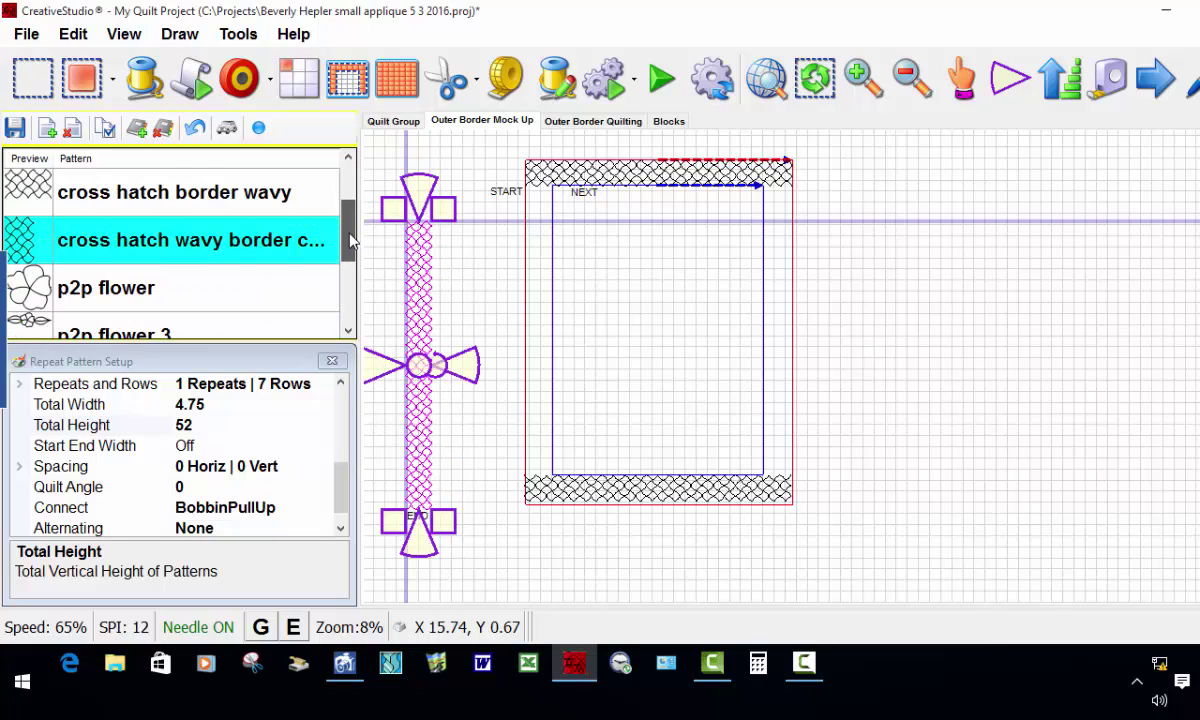
pyautogui.rightClick(421, 368)
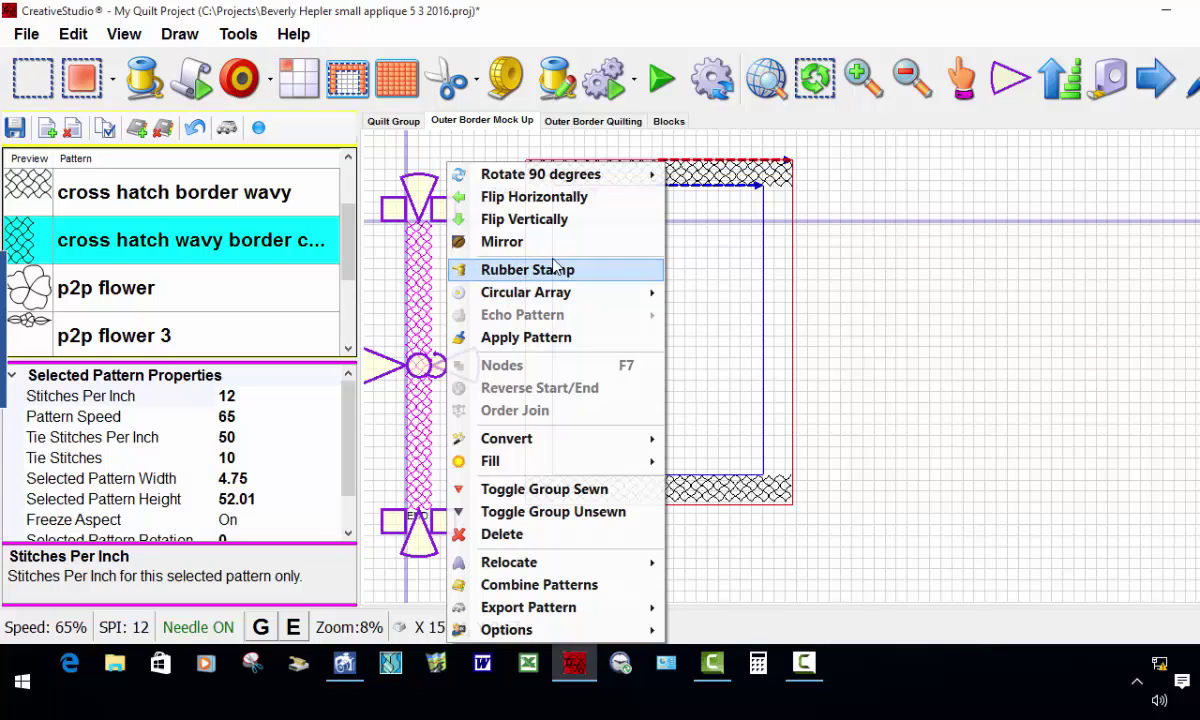
pyautogui.click(968, 259)
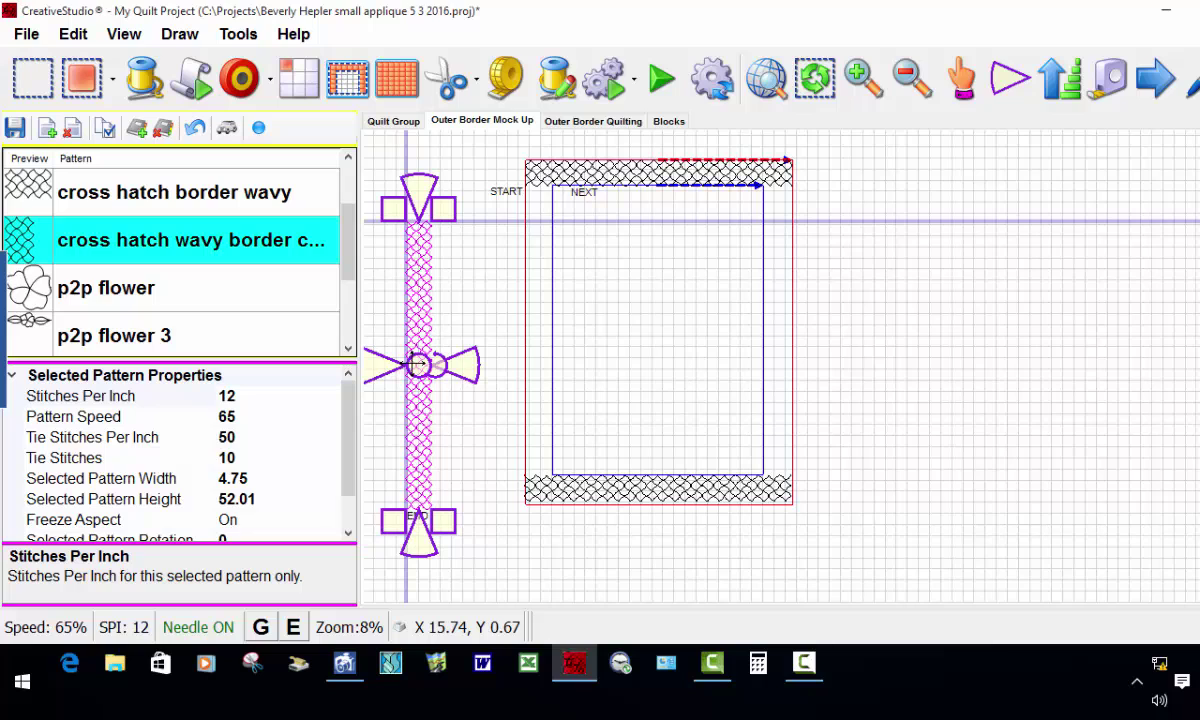
pyautogui.moveTo(418, 364)
pyautogui.mouseDown()
pyautogui.moveTo(522, 351)
pyautogui.moveTo(537, 331)
pyautogui.mouseUp()
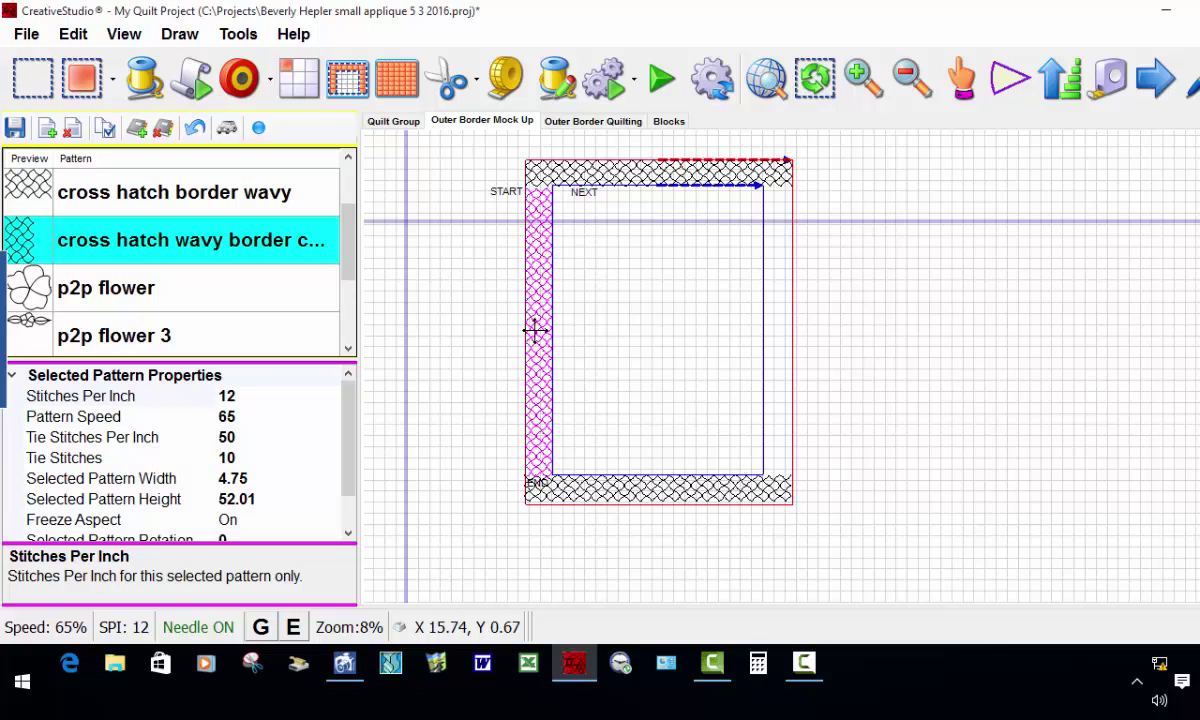
pyautogui.click(530, 330)
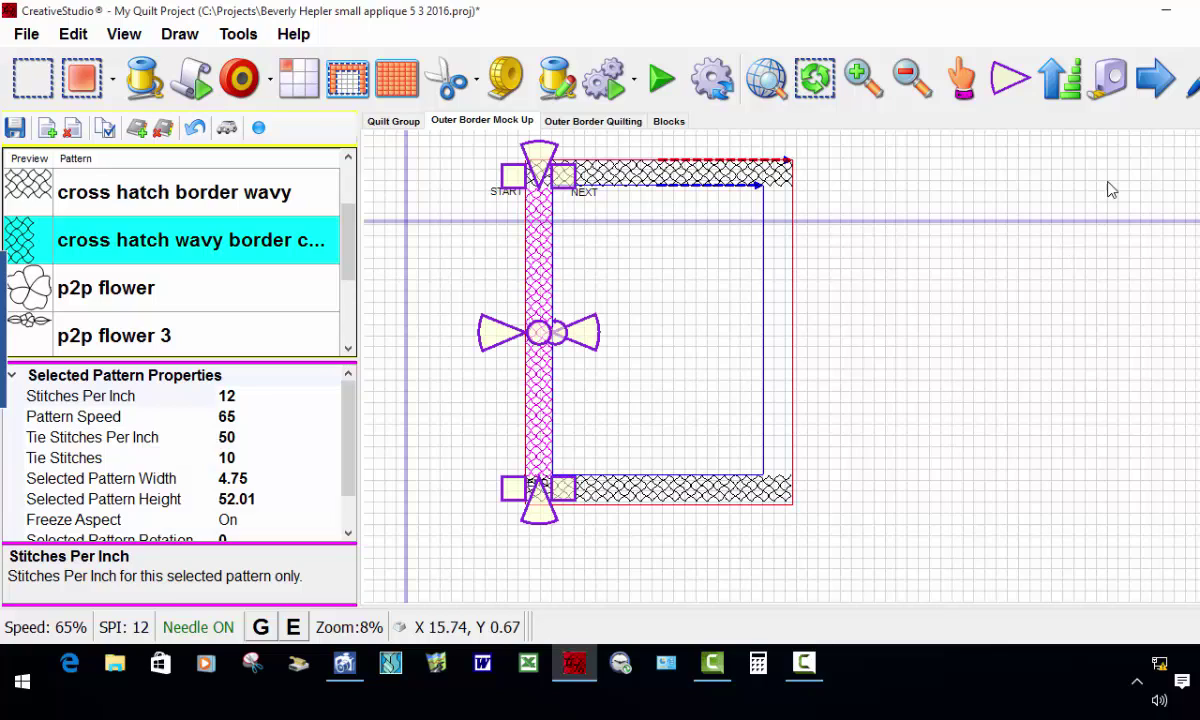
# Cycle the left strip's anchors to the start and end points and nudge both points to meet the top and bottom borders.
pyautogui.click(1006, 85)
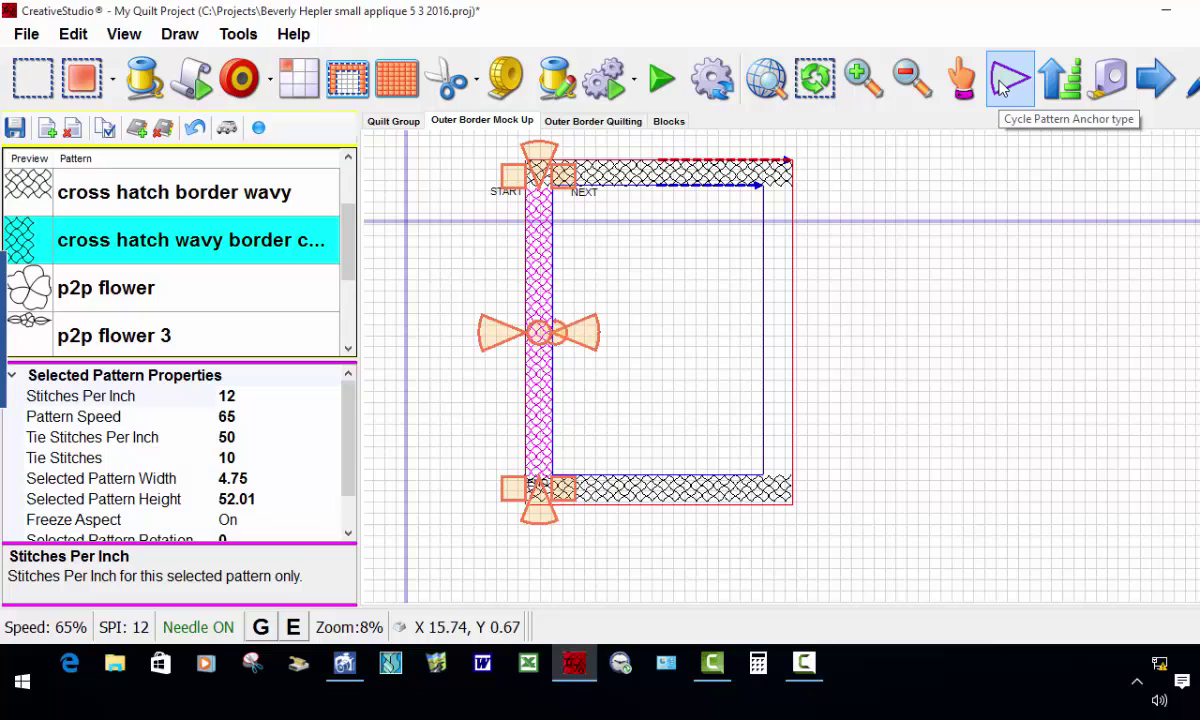
pyautogui.click(1006, 85)
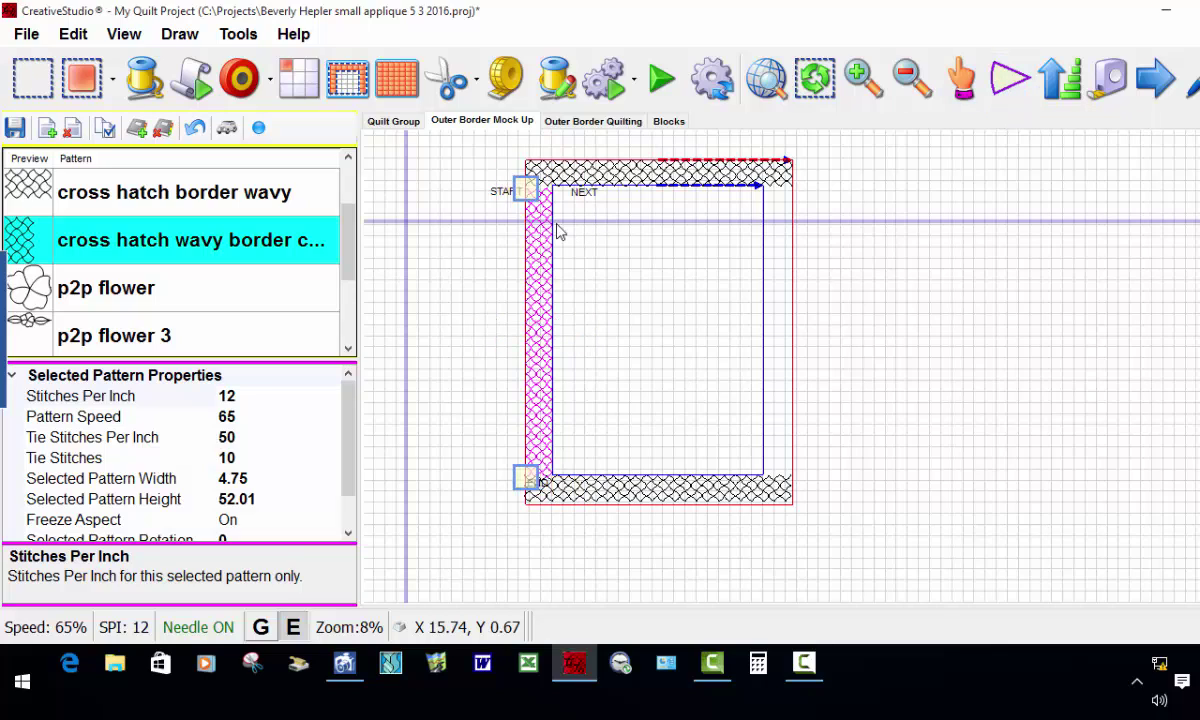
pyautogui.moveTo(529, 190)
pyautogui.mouseDown()
pyautogui.moveTo(506, 397)
pyautogui.moveTo(527, 192)
pyautogui.mouseUp()
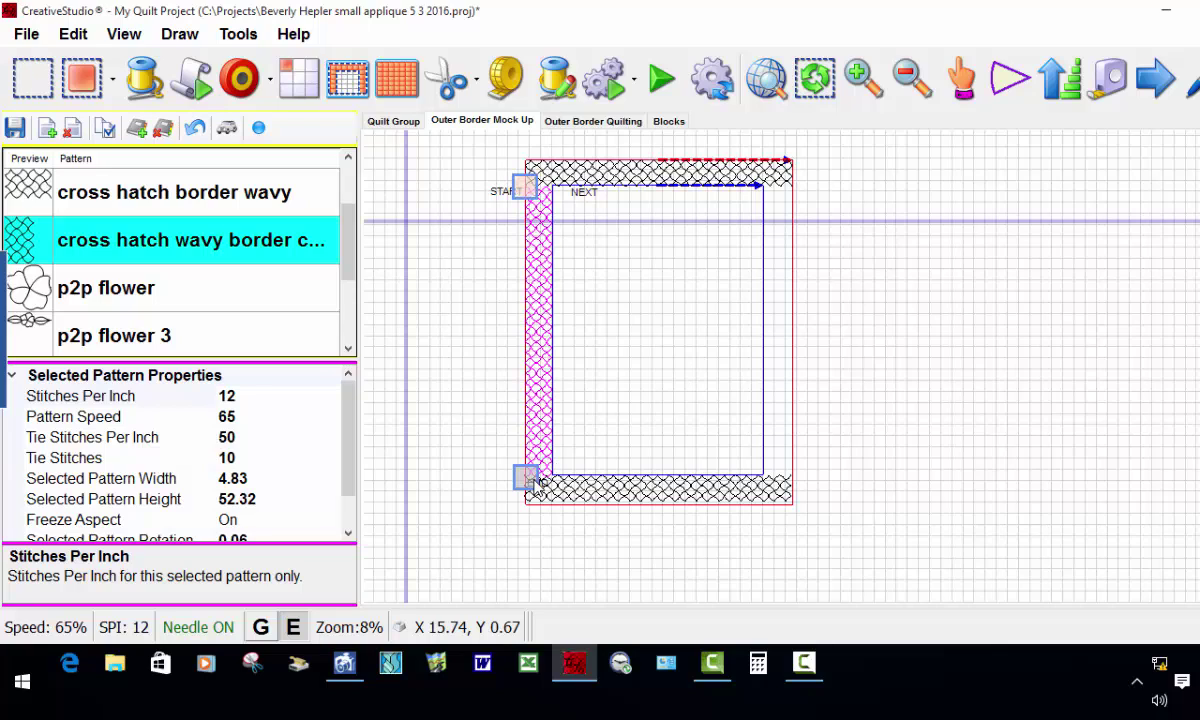
pyautogui.moveTo(537, 481); pyautogui.dragTo(533, 477)
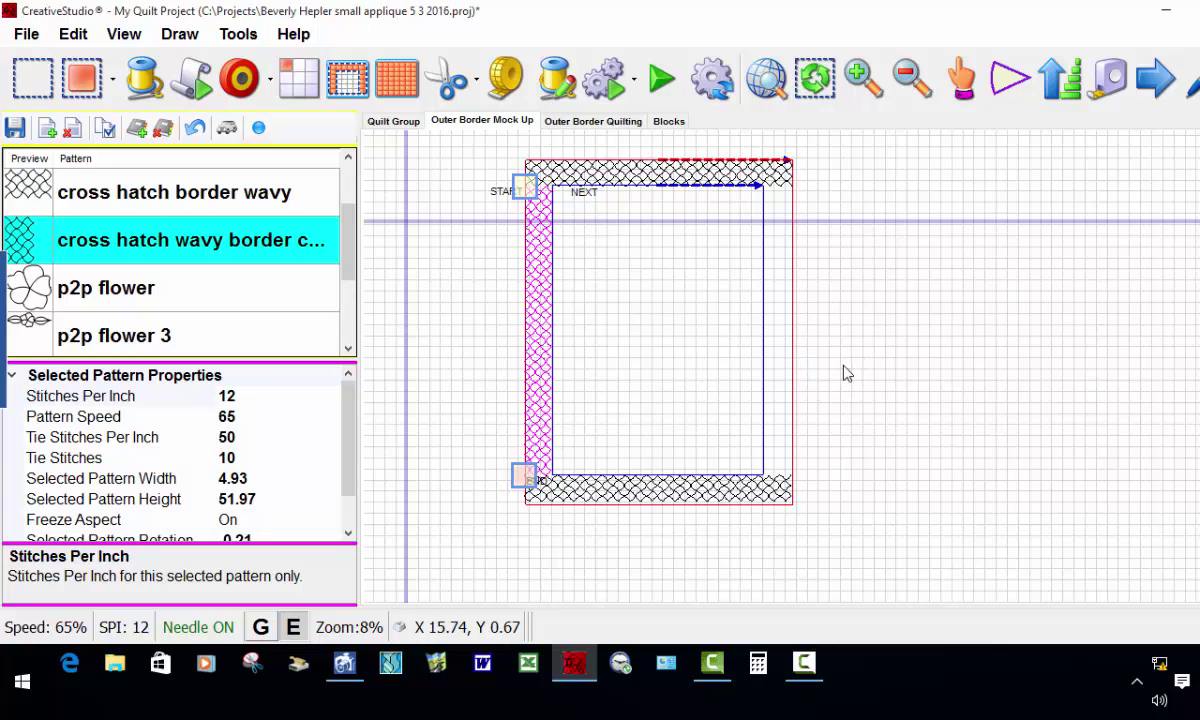
pyautogui.click(843, 373)
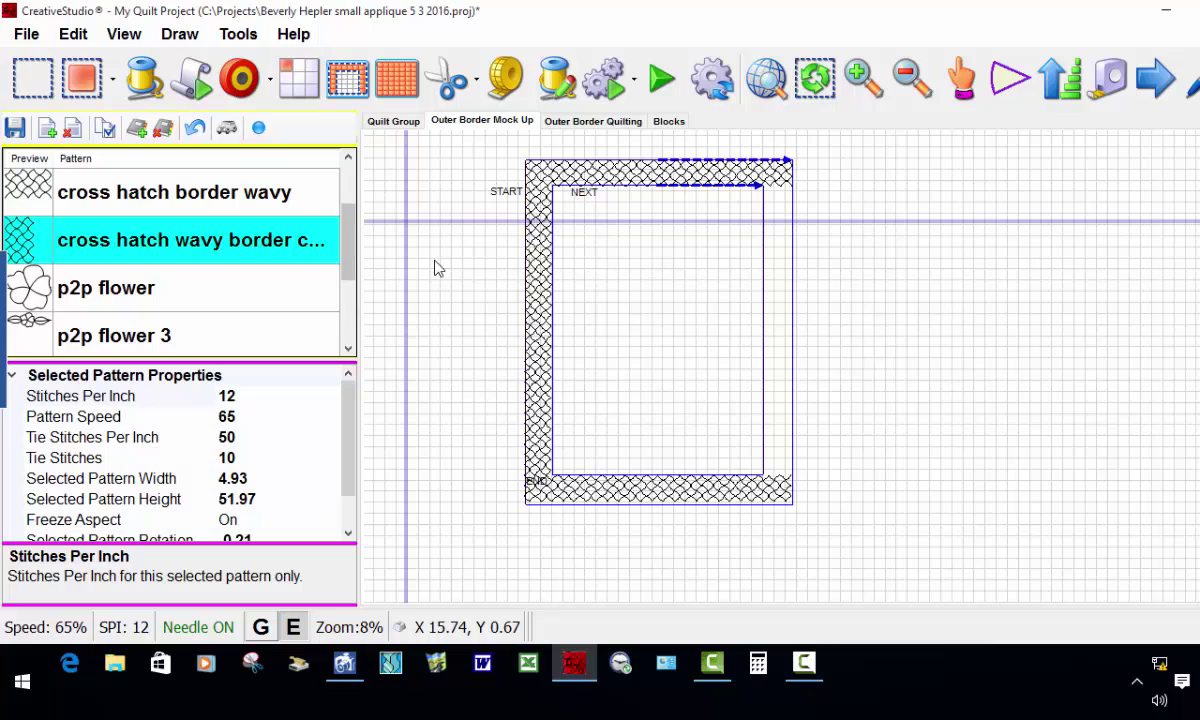
# Place a second vertical cross hatch wavy border pattern beside the quilt mock-up with a total repeat height of 52.
pyautogui.click(292, 74)
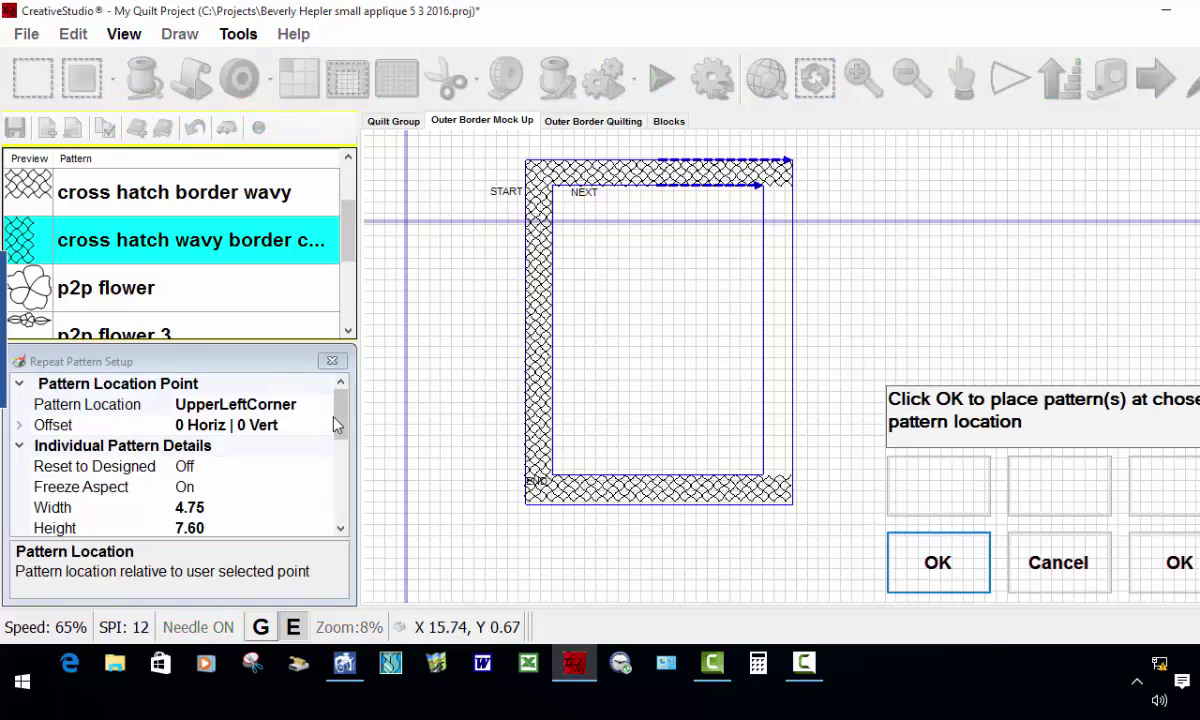
pyautogui.moveTo(340, 420); pyautogui.dragTo(360, 475)
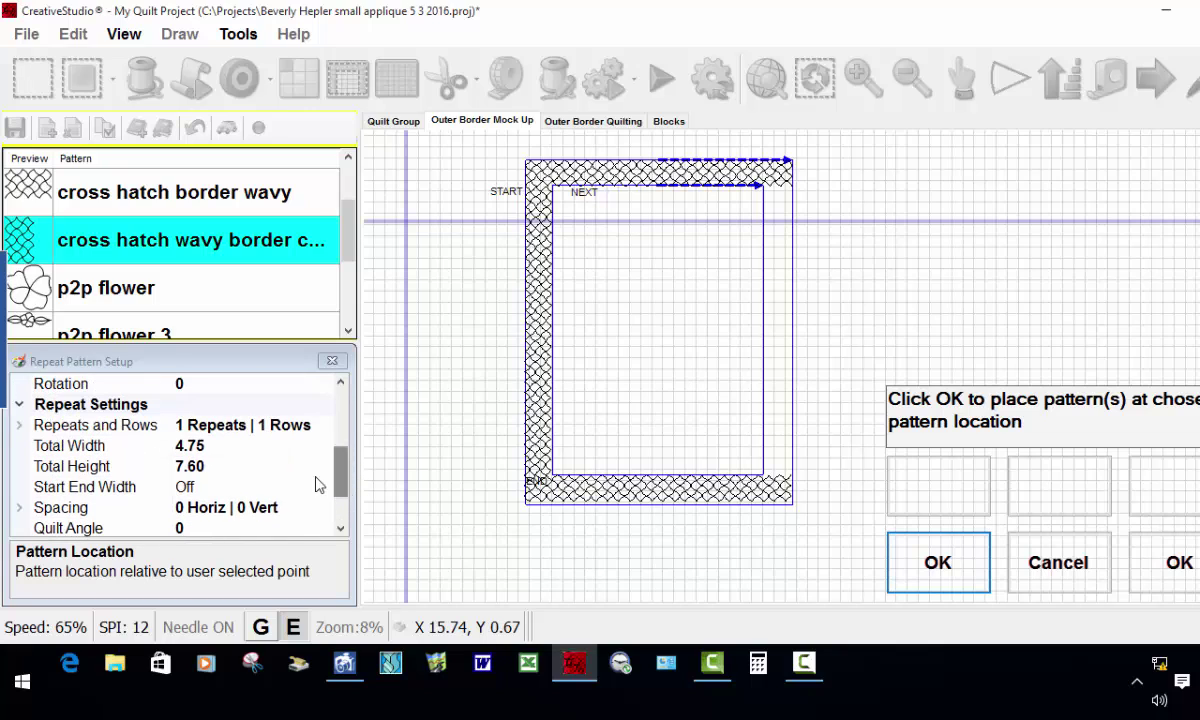
pyautogui.click(218, 466)
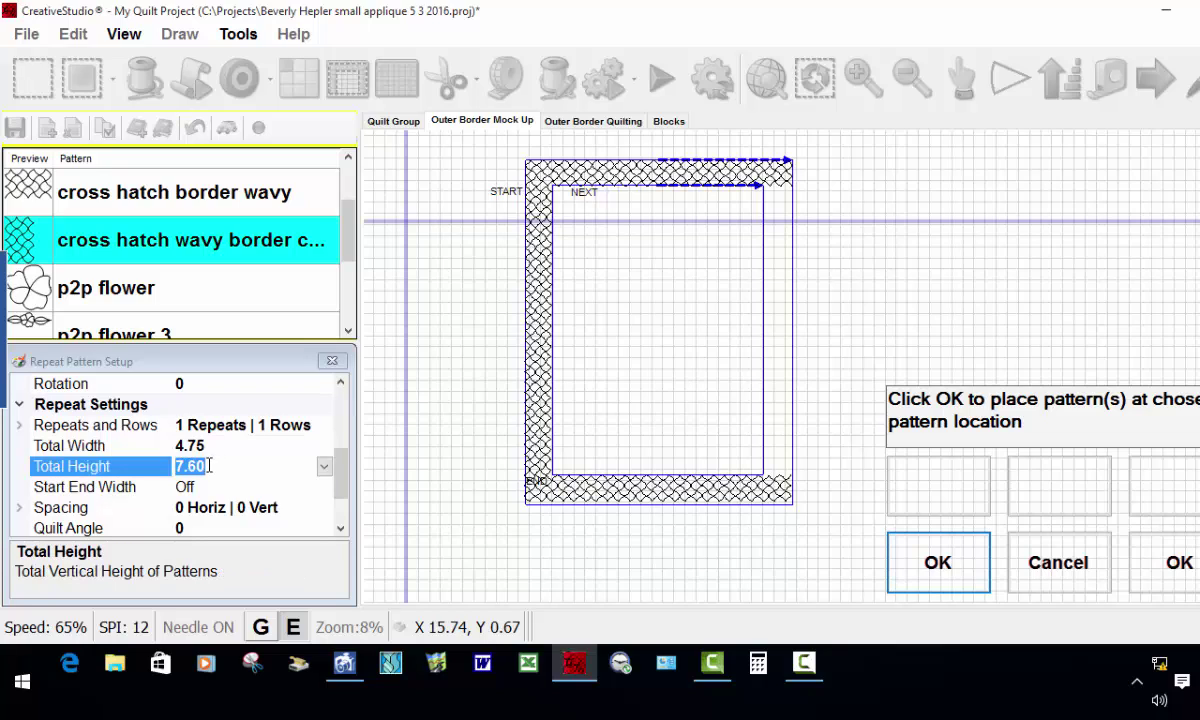
pyautogui.write('52')
pyautogui.press('Return')
pyautogui.click(940, 565)
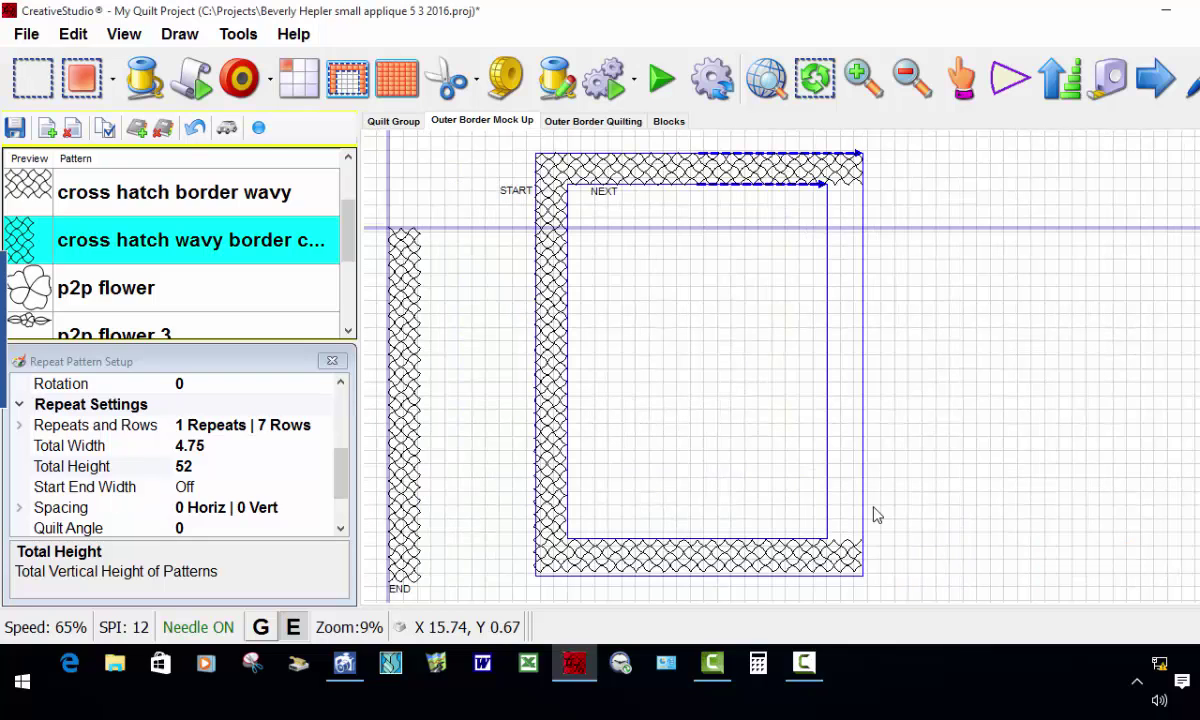
# Select the whole new vertical cross hatch strip and move it just outside the quilt's right edge.
pyautogui.scroll(-3, 463, 236)
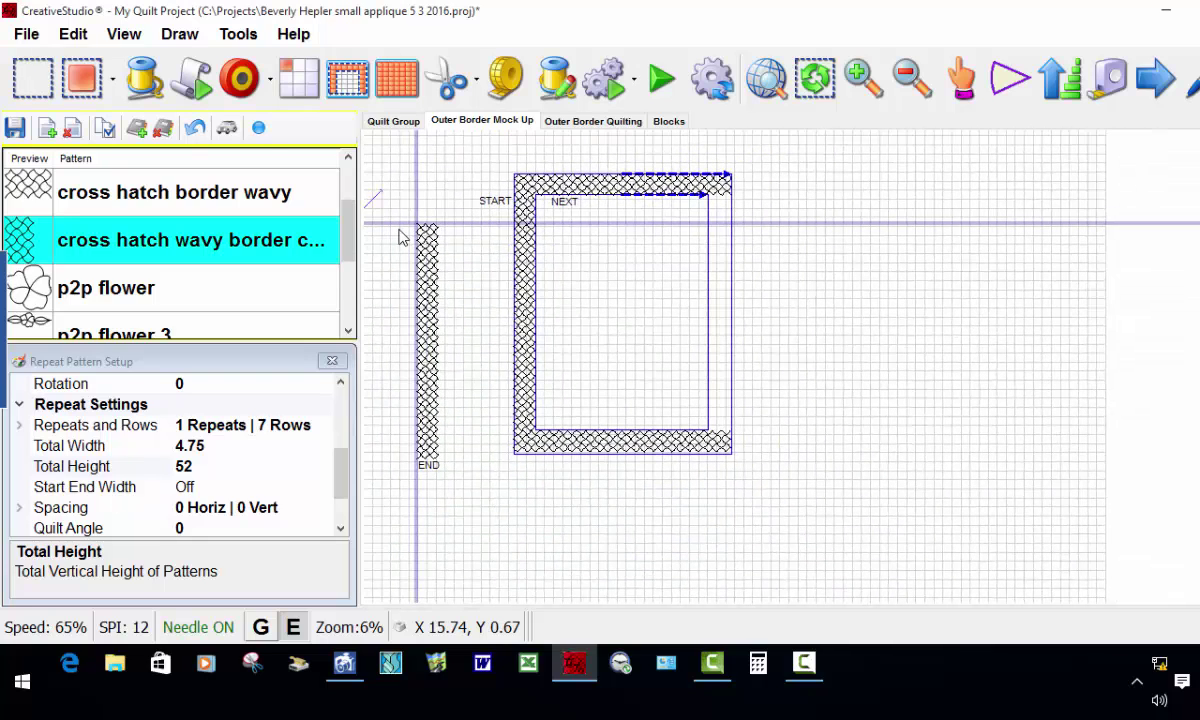
pyautogui.moveTo(395, 202); pyautogui.dragTo(482, 500)
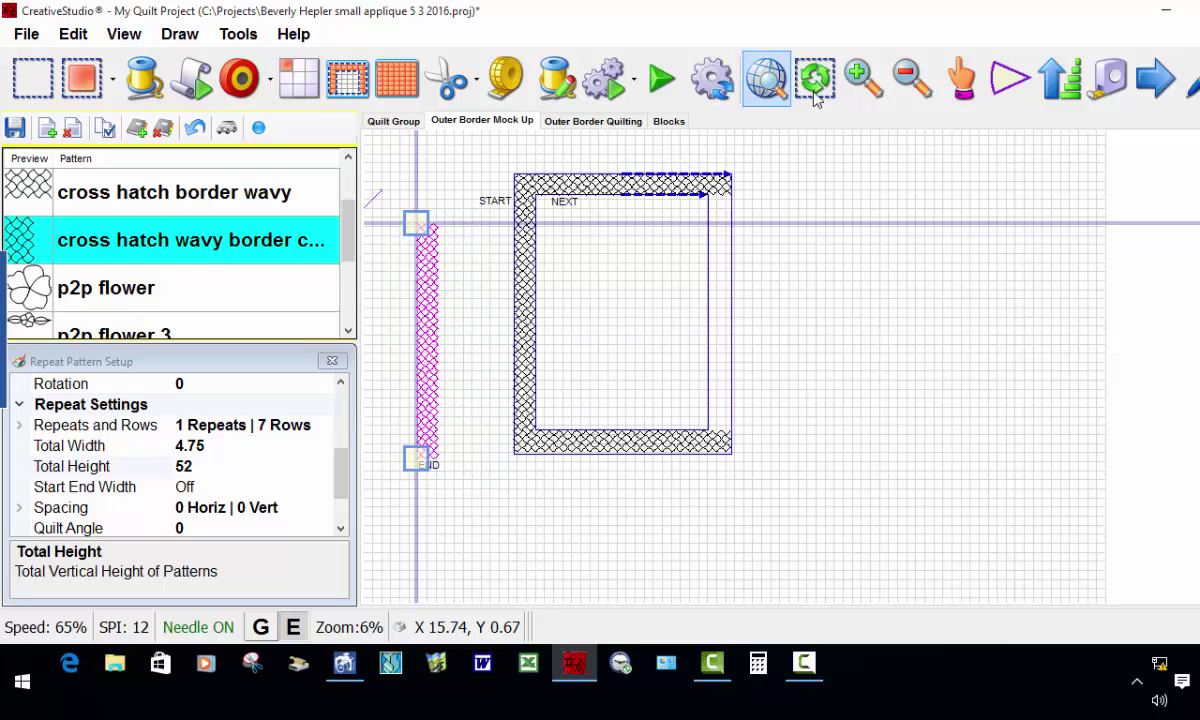
pyautogui.click(1012, 84)
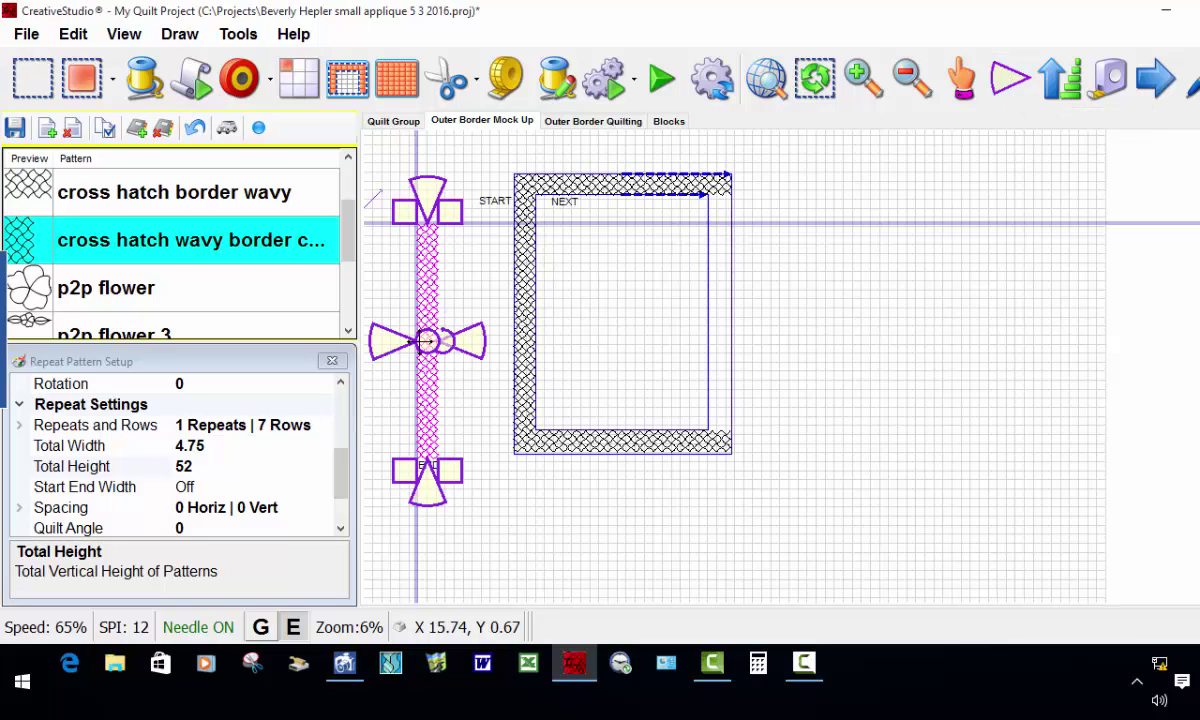
pyautogui.moveTo(427, 341); pyautogui.dragTo(783, 316)
# Flip the selected vertical cross hatch strip horizontally to suit the quilt's right side.
pyautogui.scroll(4, 718, 214)
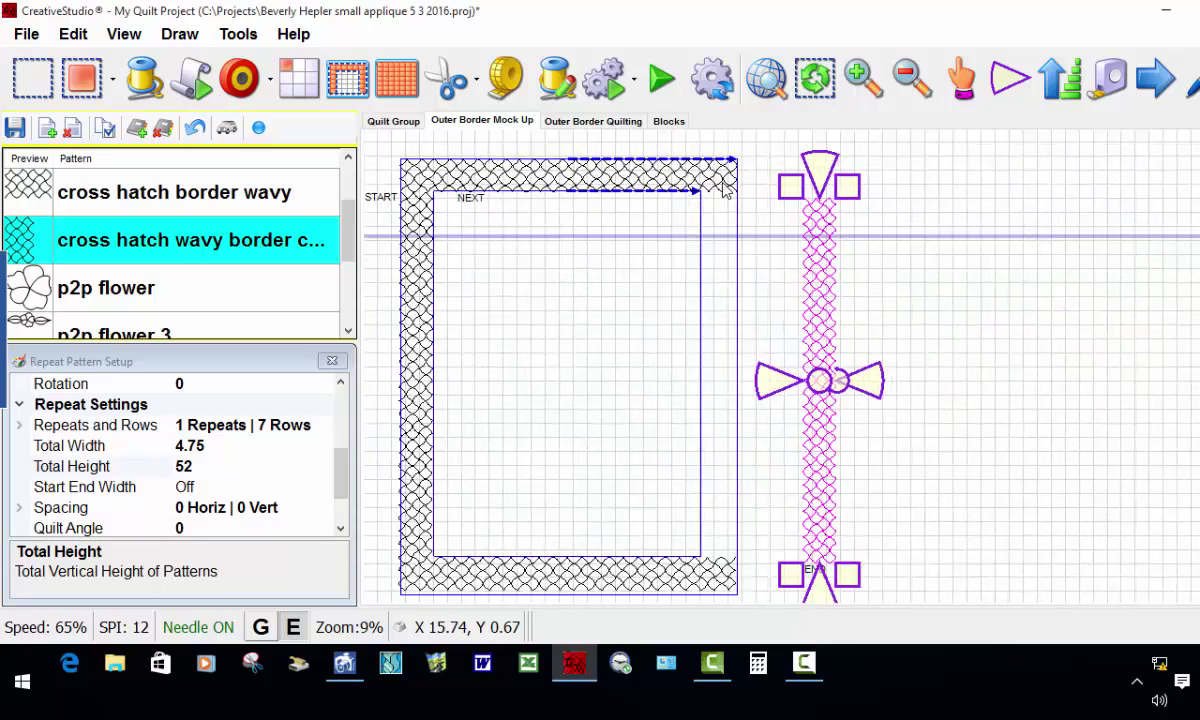
pyautogui.scroll(5, 704, 197)
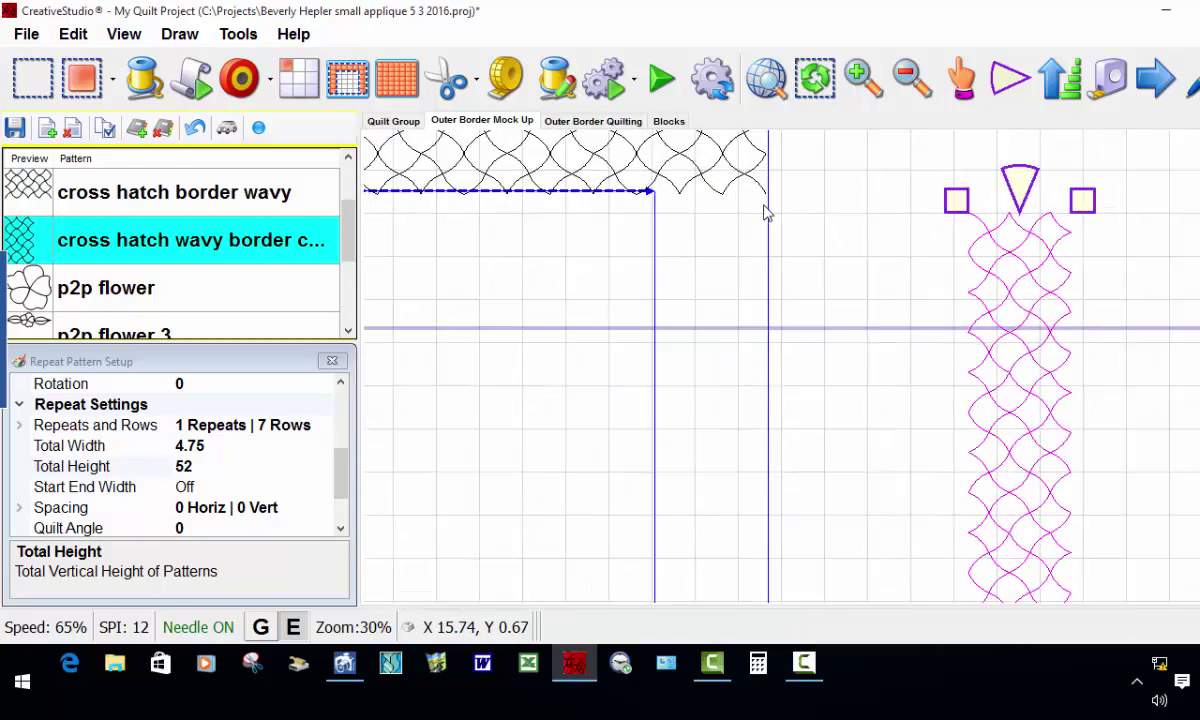
pyautogui.scroll(3, 762, 197)
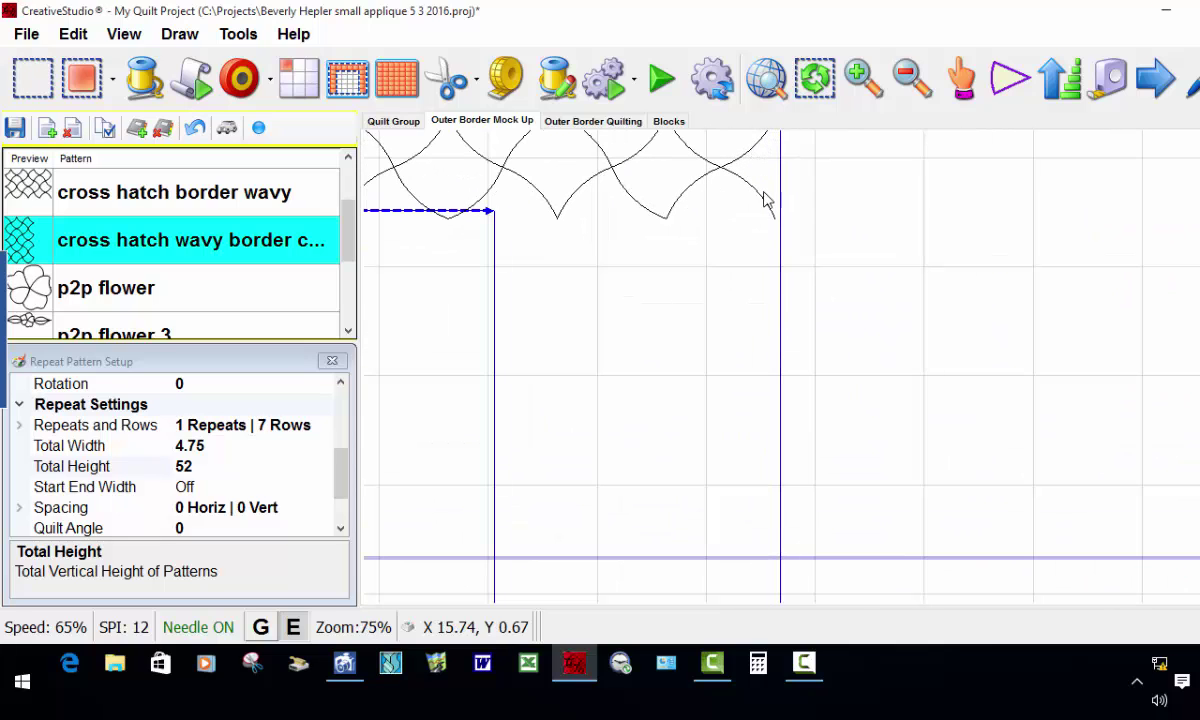
pyautogui.scroll(-2, 700, 250)
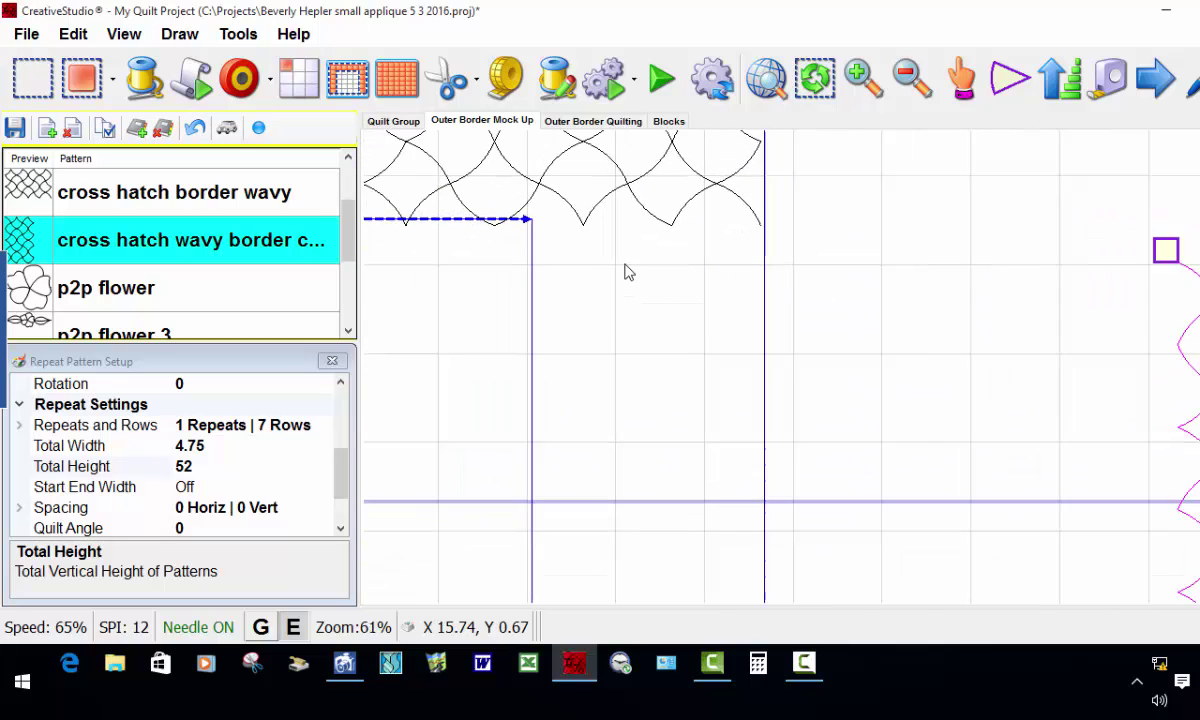
pyautogui.scroll(-2, 646, 354)
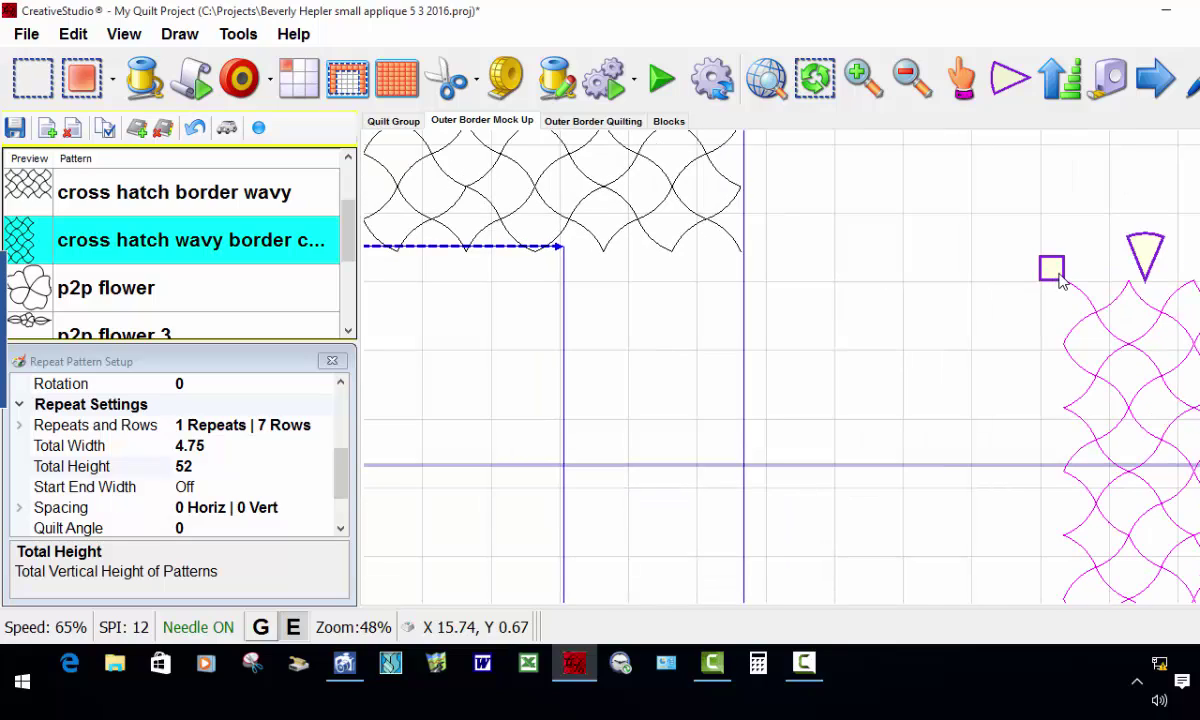
pyautogui.scroll(-3, 806, 245)
pyautogui.scroll(-3, 786, 260)
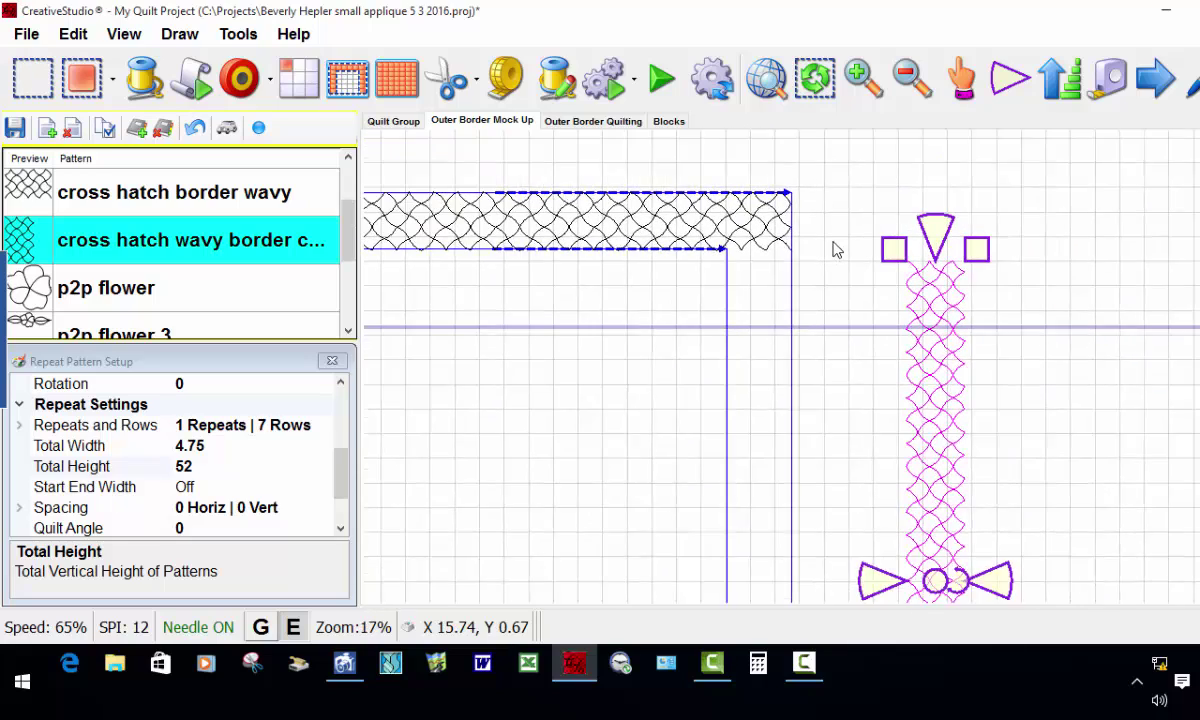
pyautogui.rightClick(903, 426)
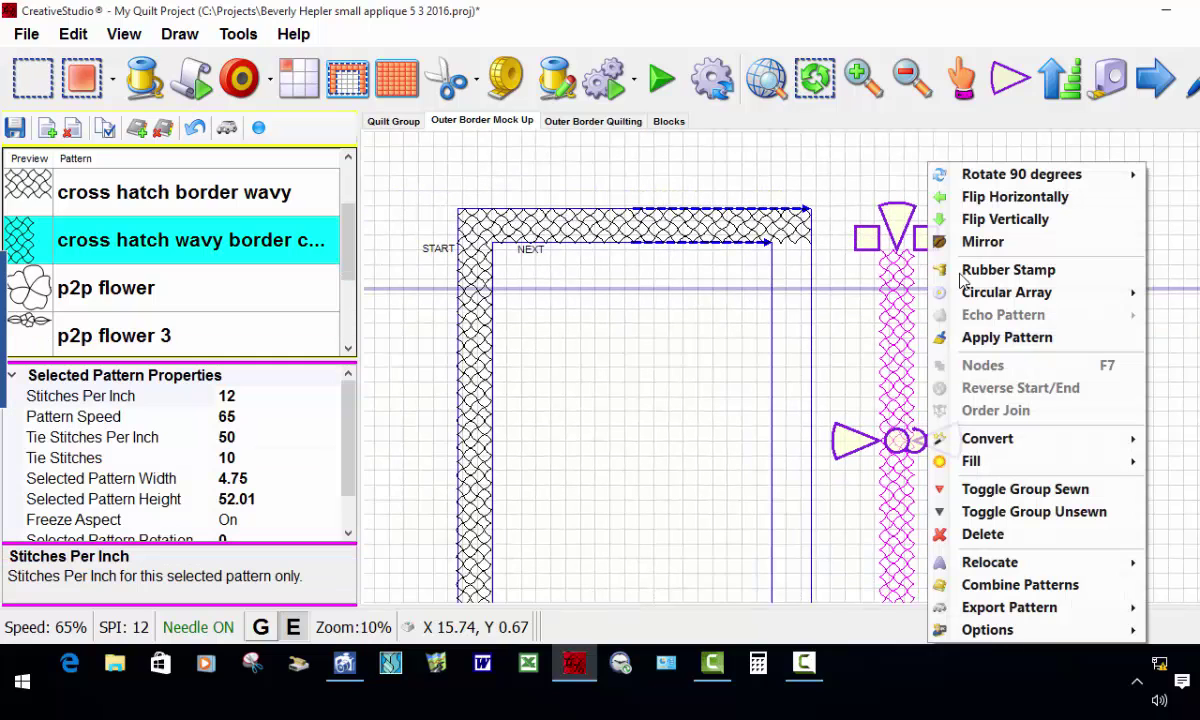
pyautogui.click(1003, 197)
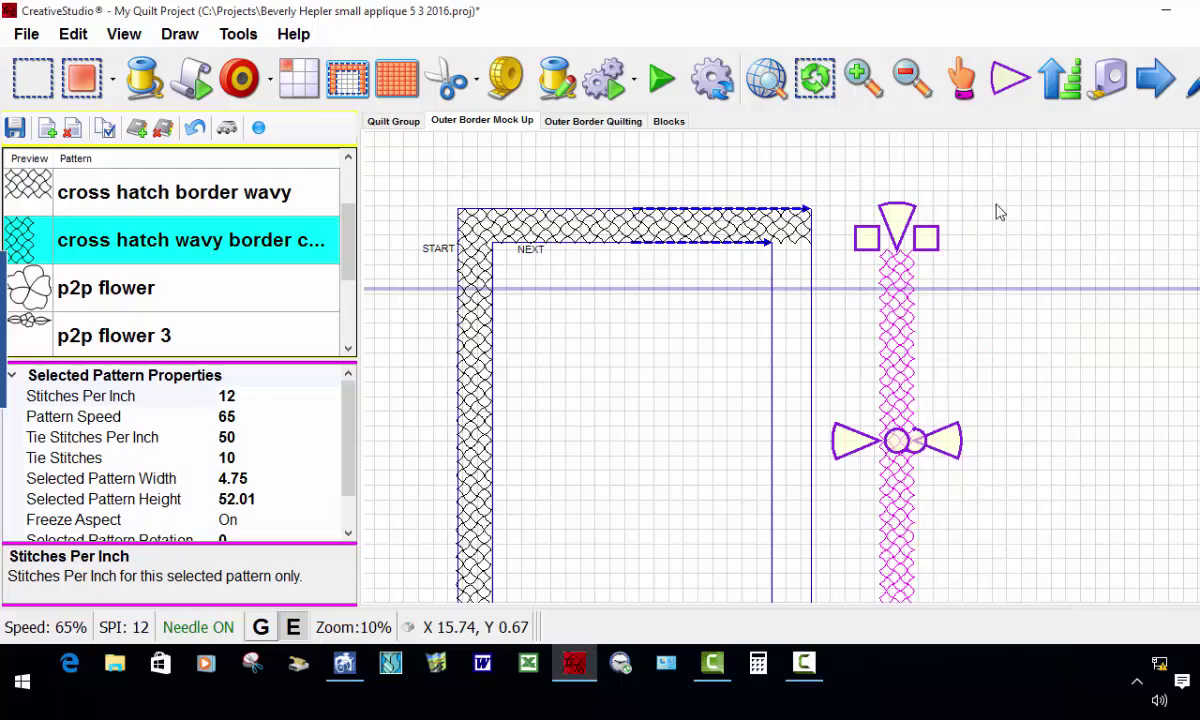
# Cycle the flipped strip's anchors to its start and end points and fit both between the boundaries along the quilt's right edge, then deselect it.
pyautogui.scroll(1, 886, 340)
pyautogui.scroll(1, 886, 340)
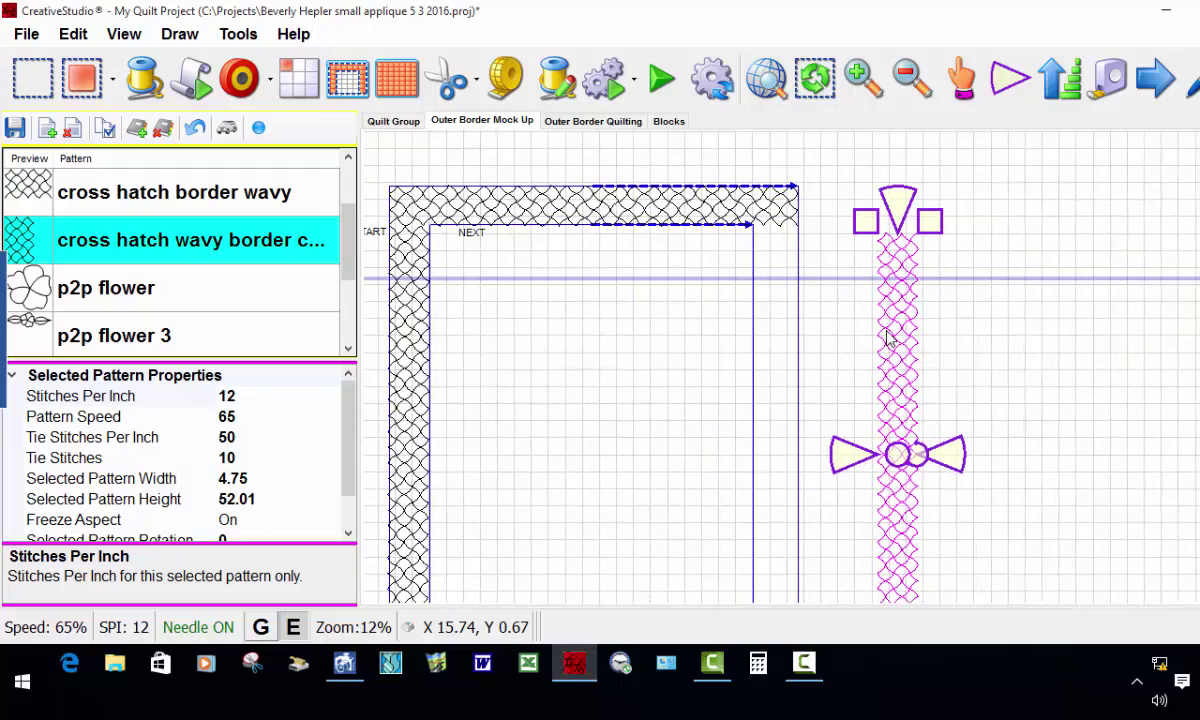
pyautogui.scroll(-3, 790, 278)
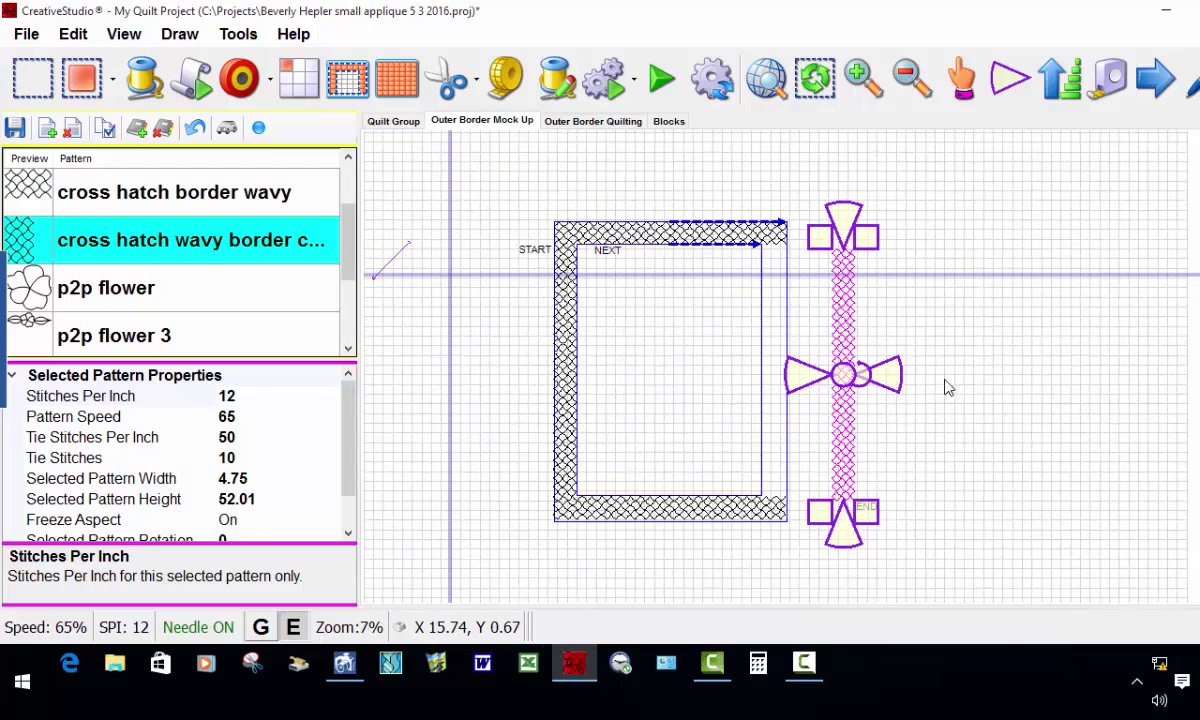
pyautogui.scroll(2, 880, 345)
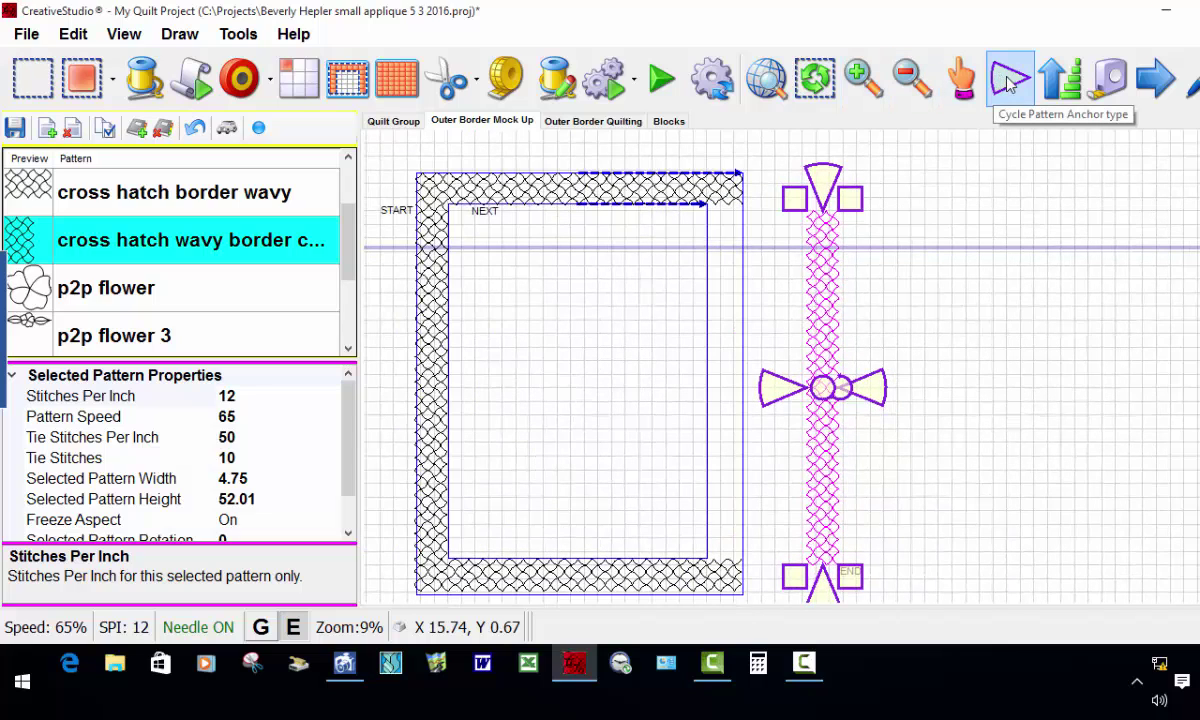
pyautogui.click(1008, 85)
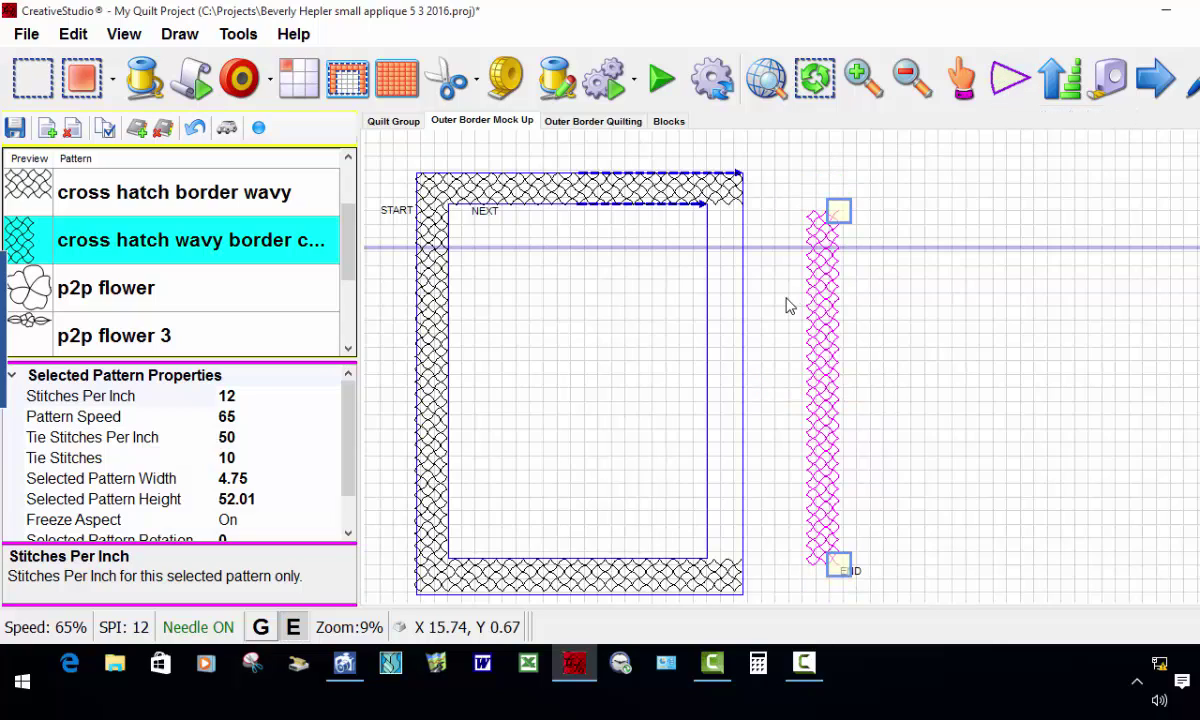
pyautogui.moveTo(840, 218); pyautogui.dragTo(780, 222)
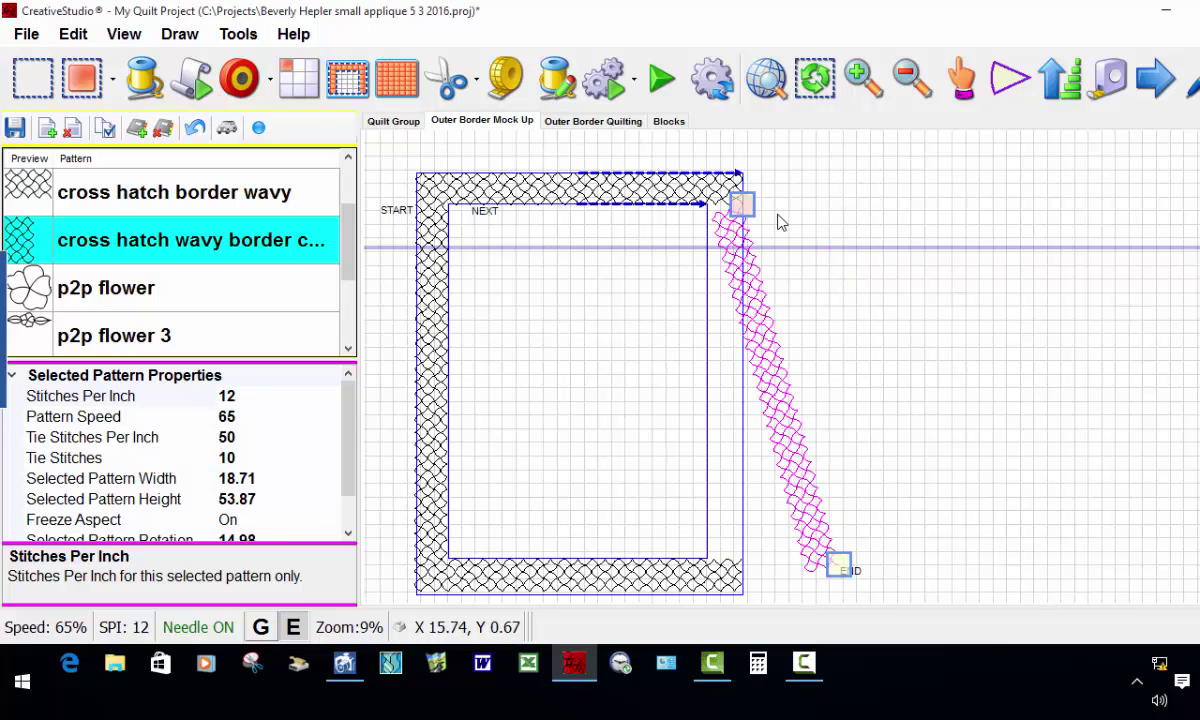
pyautogui.moveTo(838, 565); pyautogui.dragTo(741, 560)
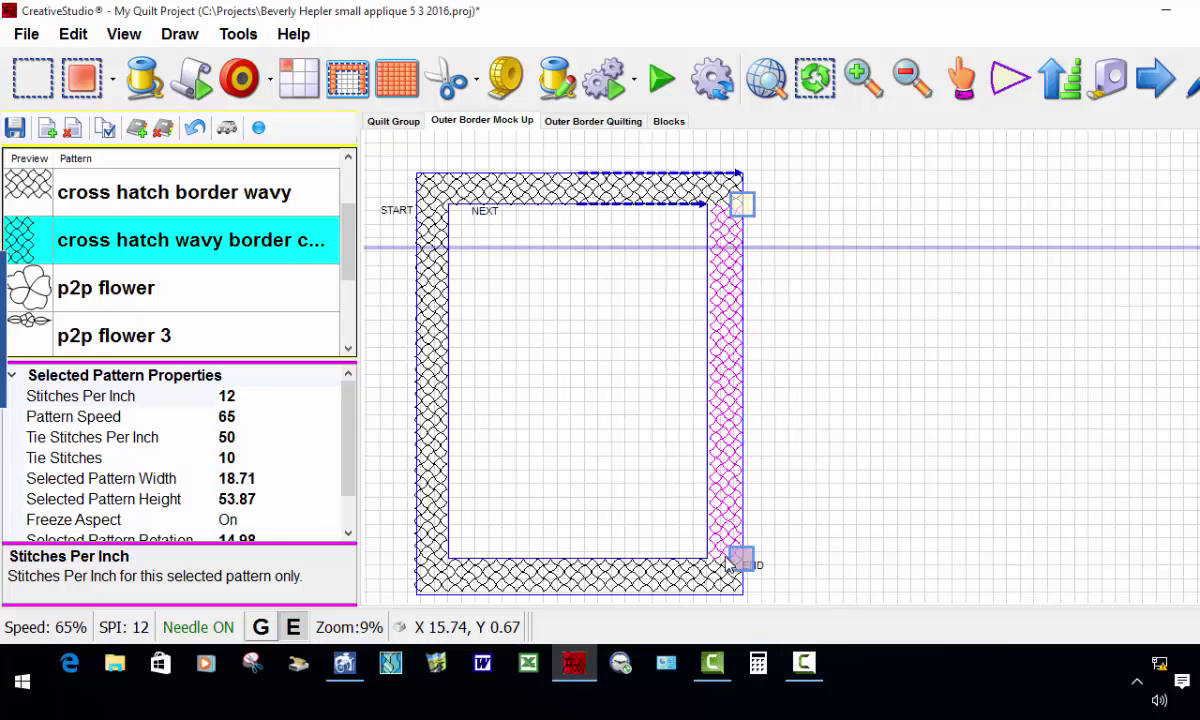
pyautogui.rightClick(838, 498)
pyautogui.click(1059, 490)
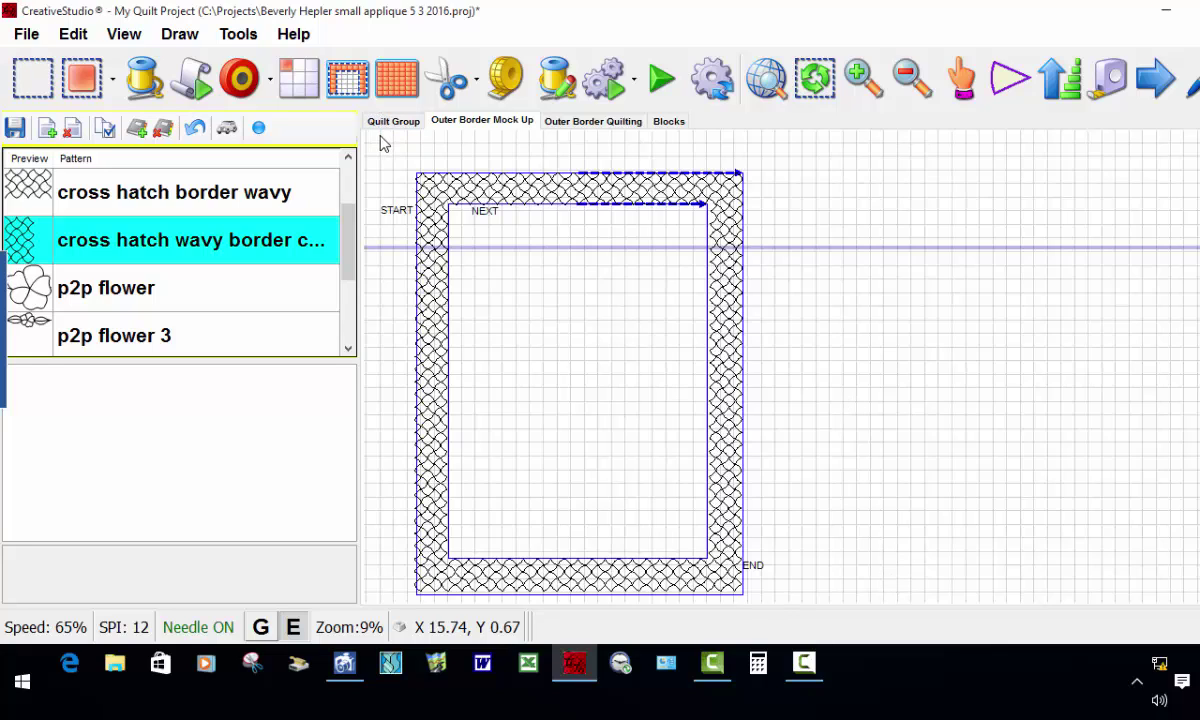
# Examine the flower, leaf and diamond pattern combinations in the Quilt Group workspace, close up and as a whole.
pyautogui.click(384, 124)
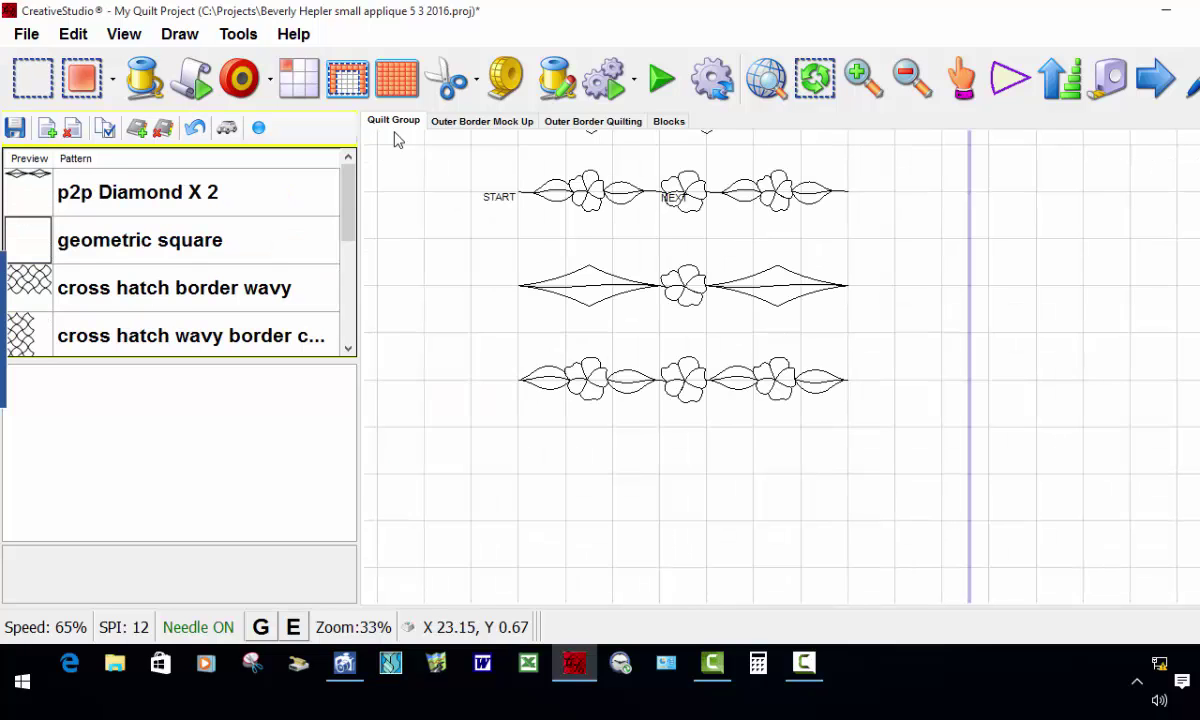
pyautogui.scroll(-2, 457, 233)
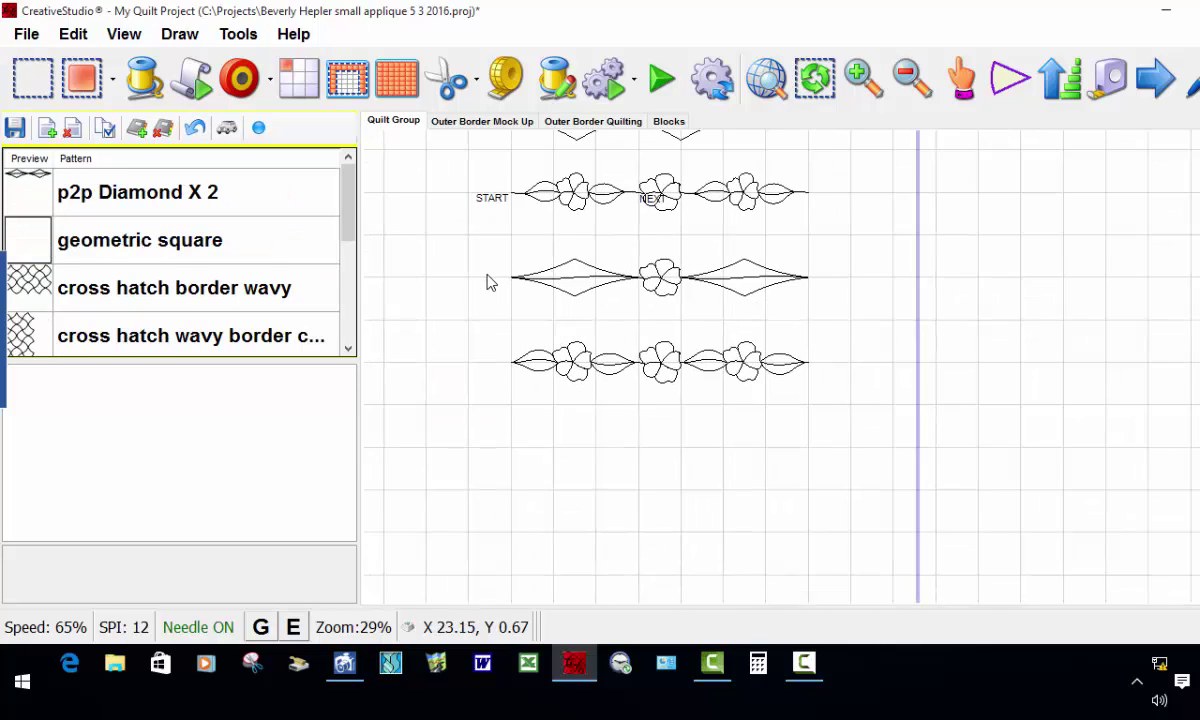
pyautogui.scroll(-3, 702, 549)
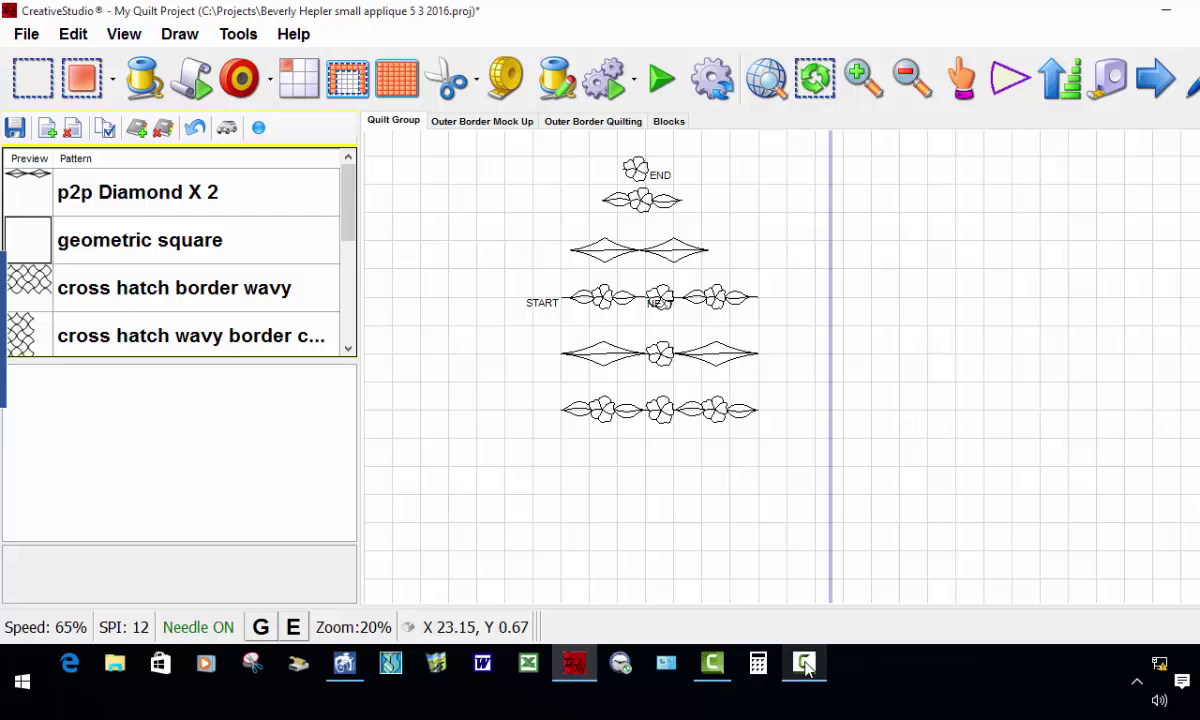
pyautogui.moveTo(806, 668)
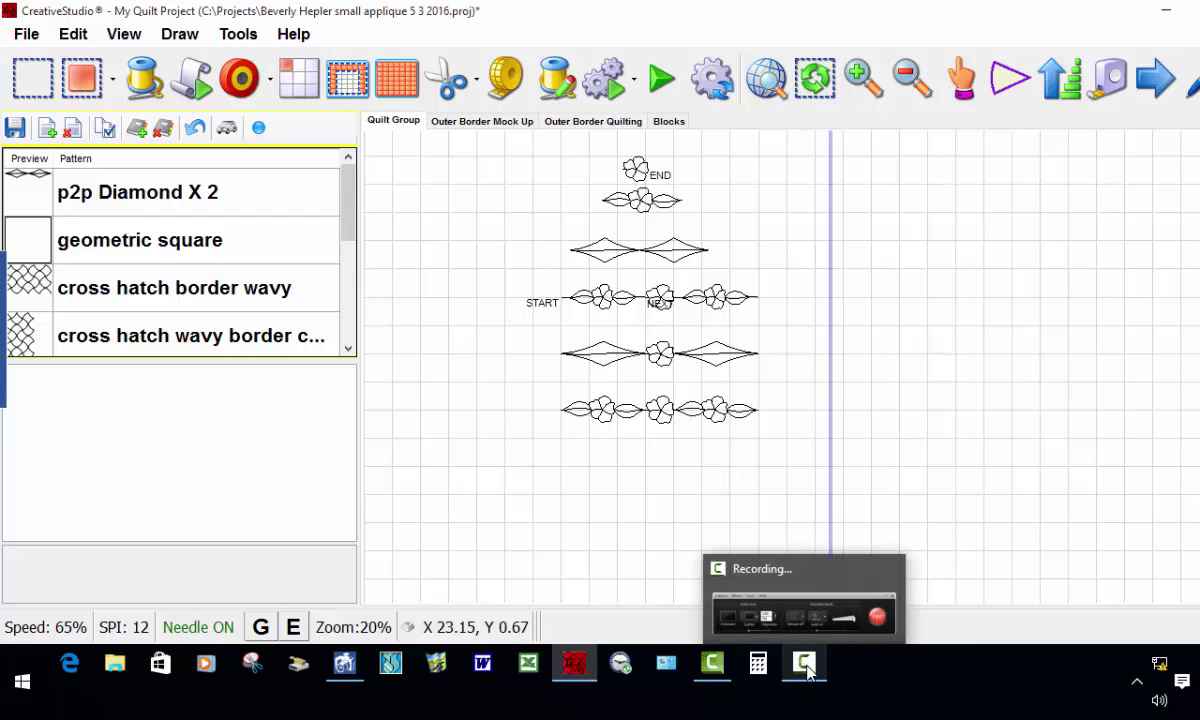
pyautogui.scroll(-2, 480, 415)
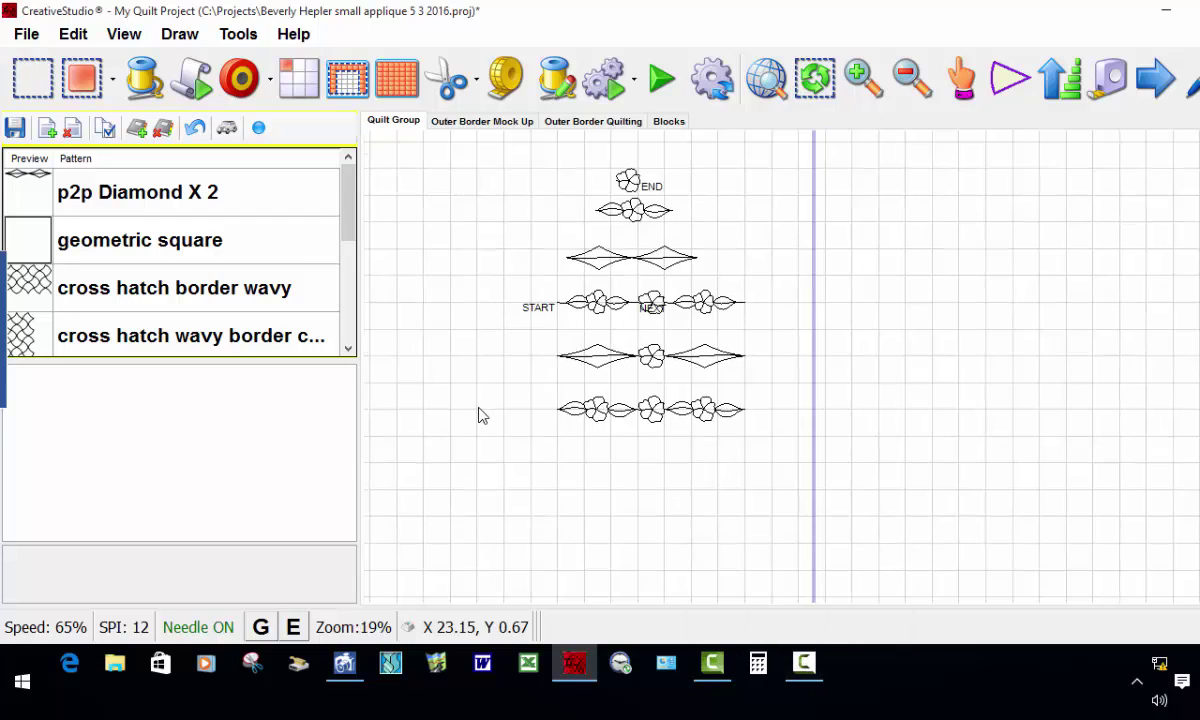
pyautogui.scroll(-1, 485, 400)
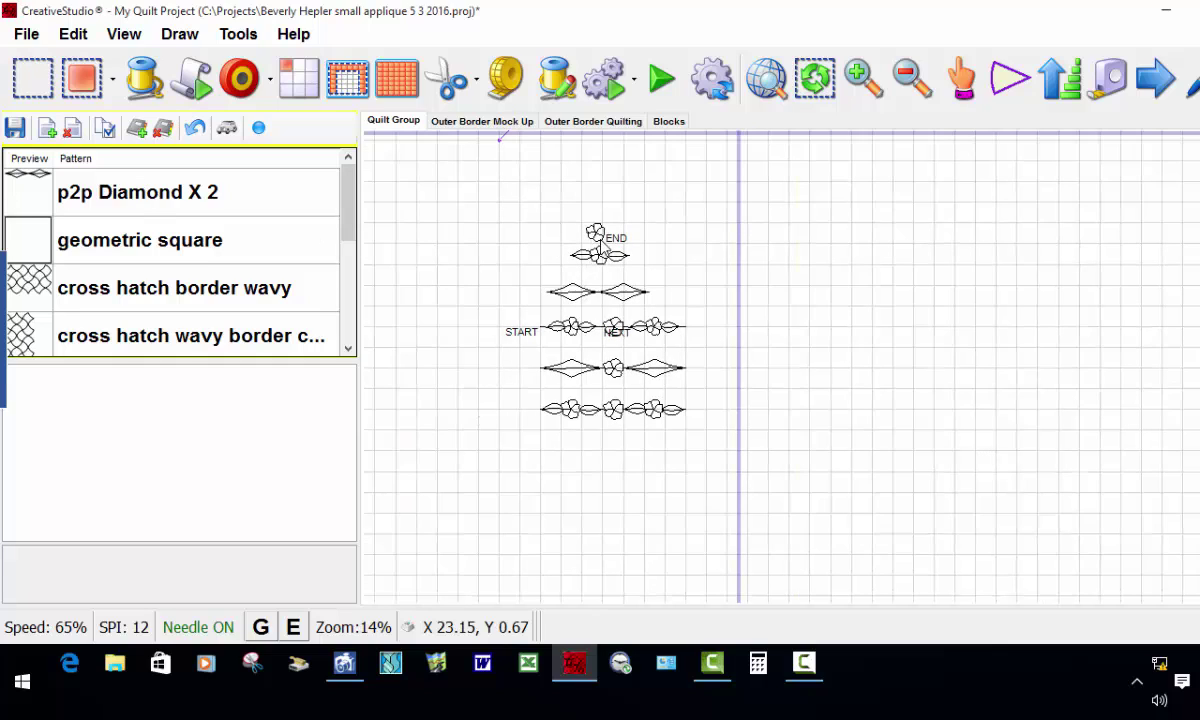
pyautogui.scroll(6, 598, 240)
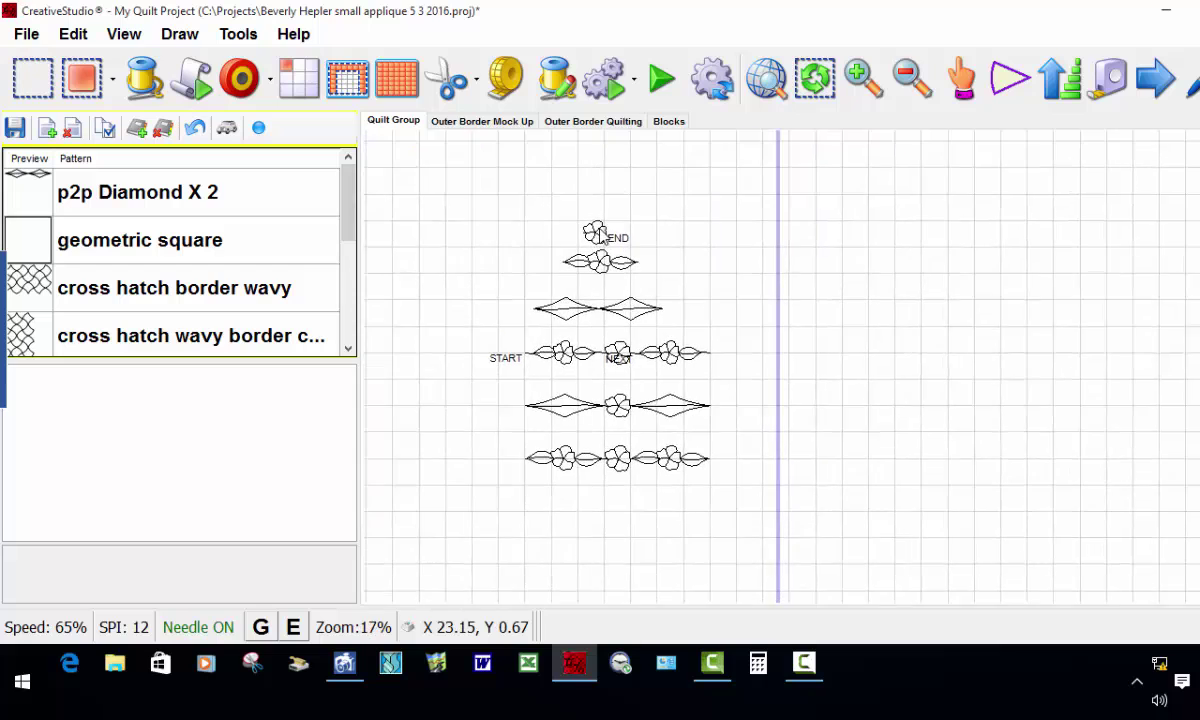
pyautogui.scroll(2, 592, 242)
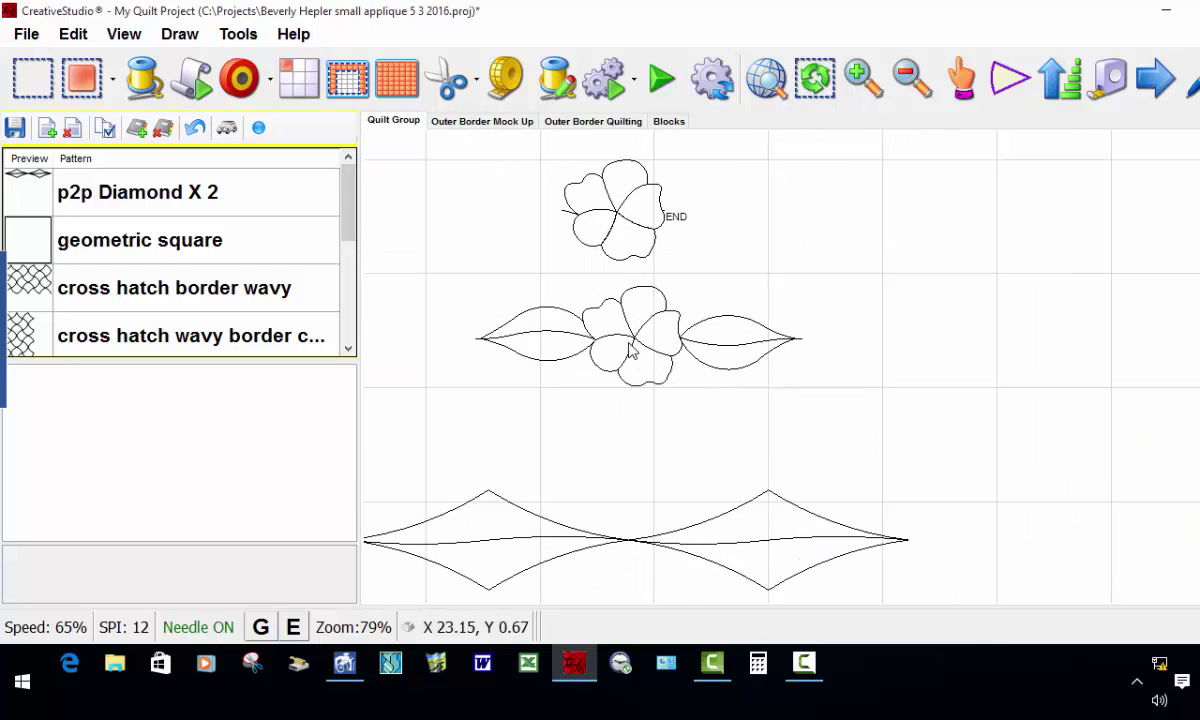
pyautogui.scroll(-2, 625, 320)
pyautogui.scroll(2, 635, 233)
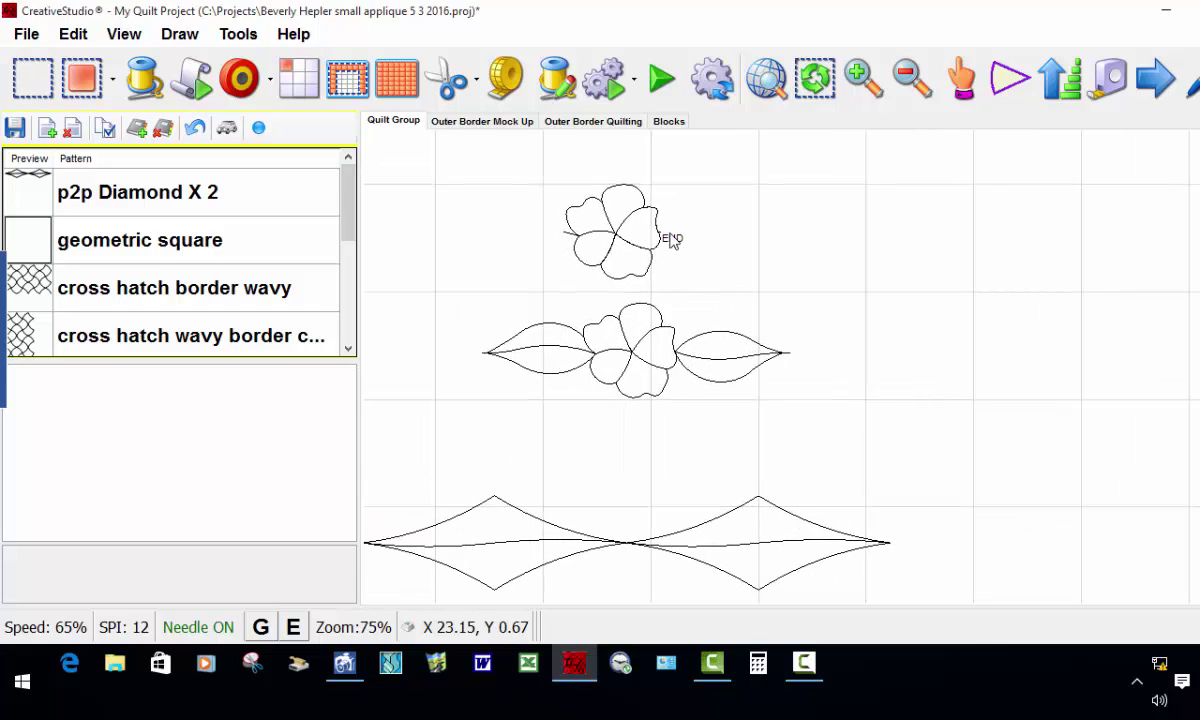
pyautogui.scroll(-4, 635, 234)
pyautogui.scroll(-5, 612, 231)
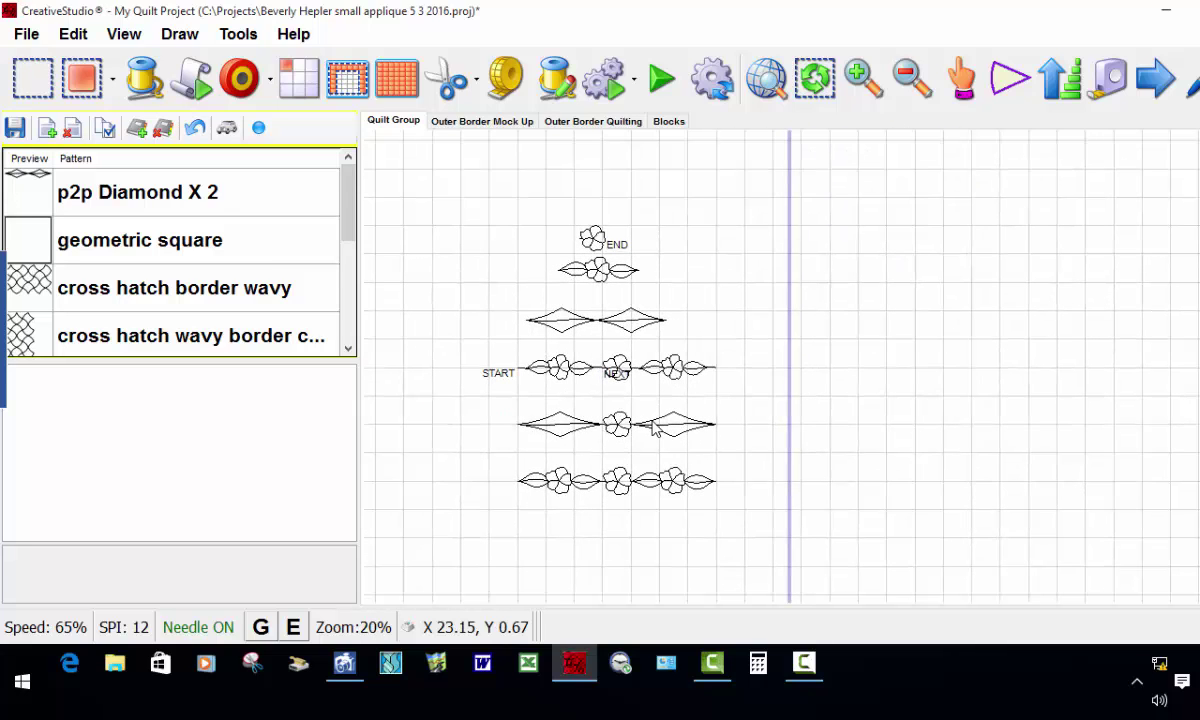
pyautogui.scroll(-1, 597, 300)
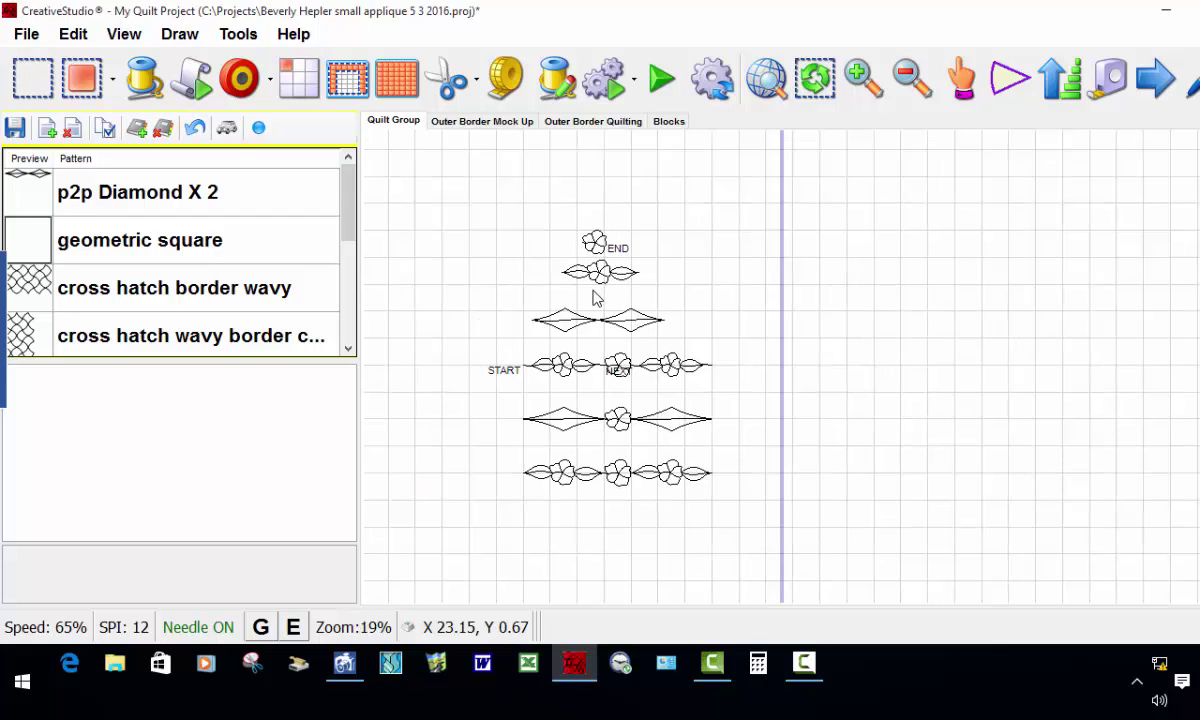
pyautogui.scroll(1, 614, 567)
pyautogui.scroll(2, 612, 565)
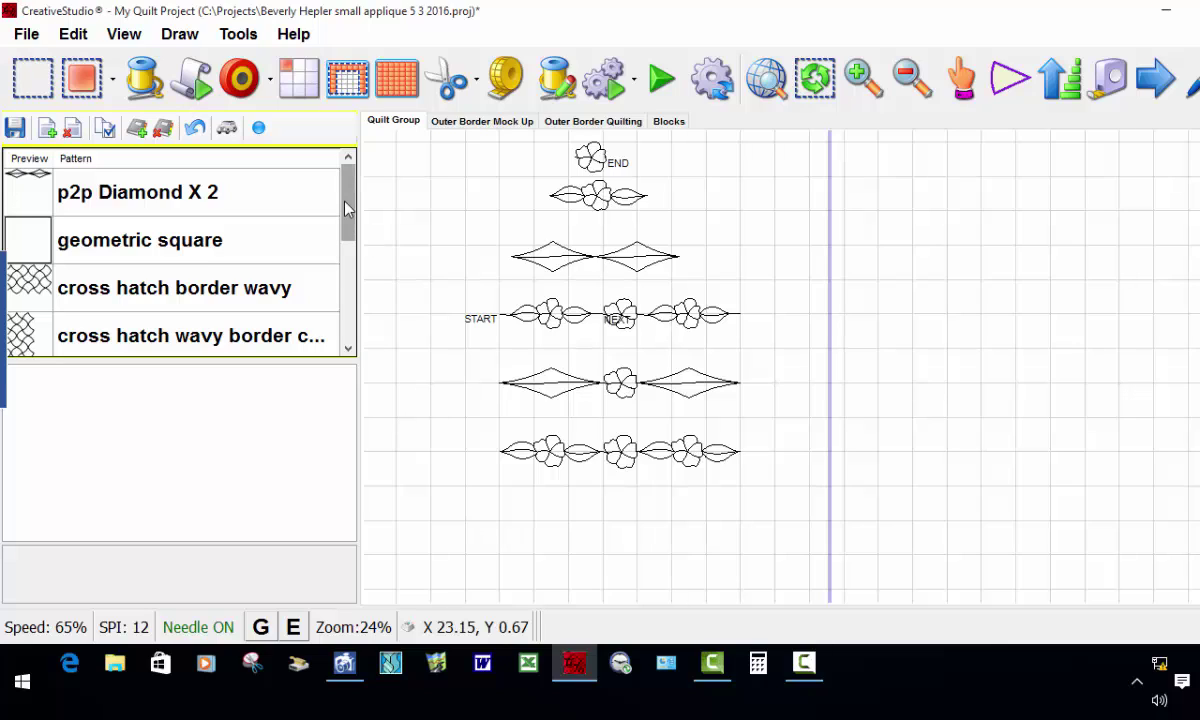
# Draw a point-to-point row below the existing Quilt Group rows, alternating p2p Diamond X 2 and p2p flower for two repeats.
pyautogui.click(153, 196)
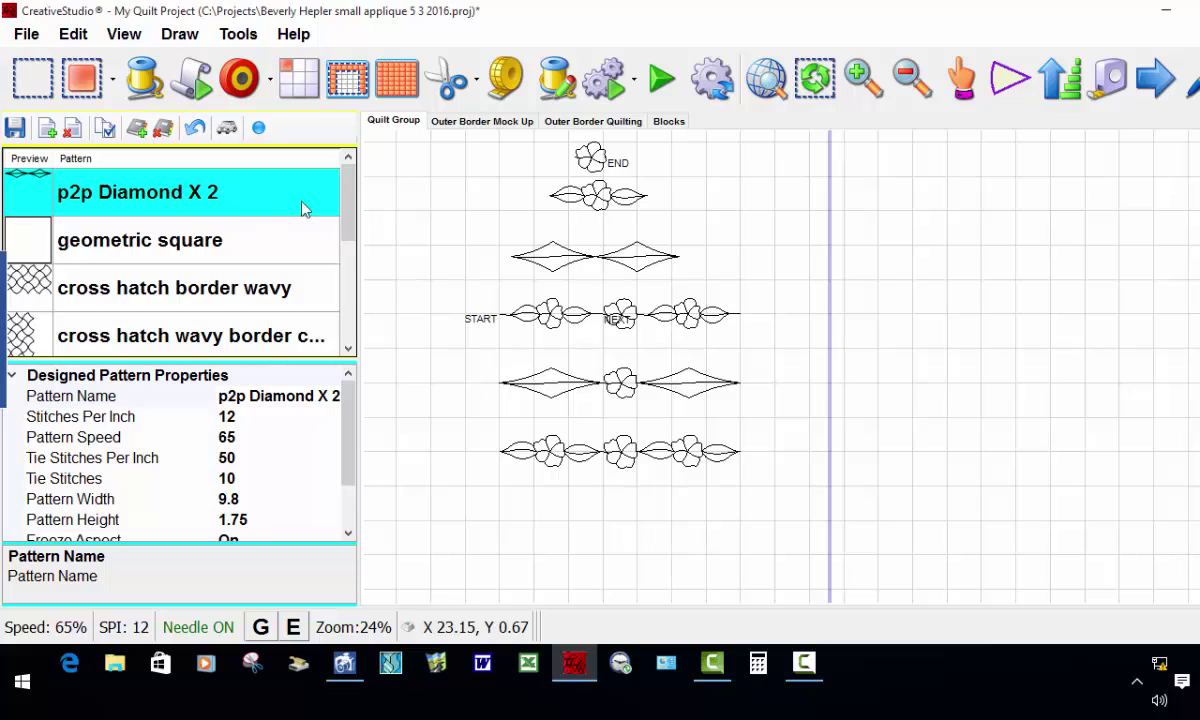
pyautogui.scroll(-3, 340, 220)
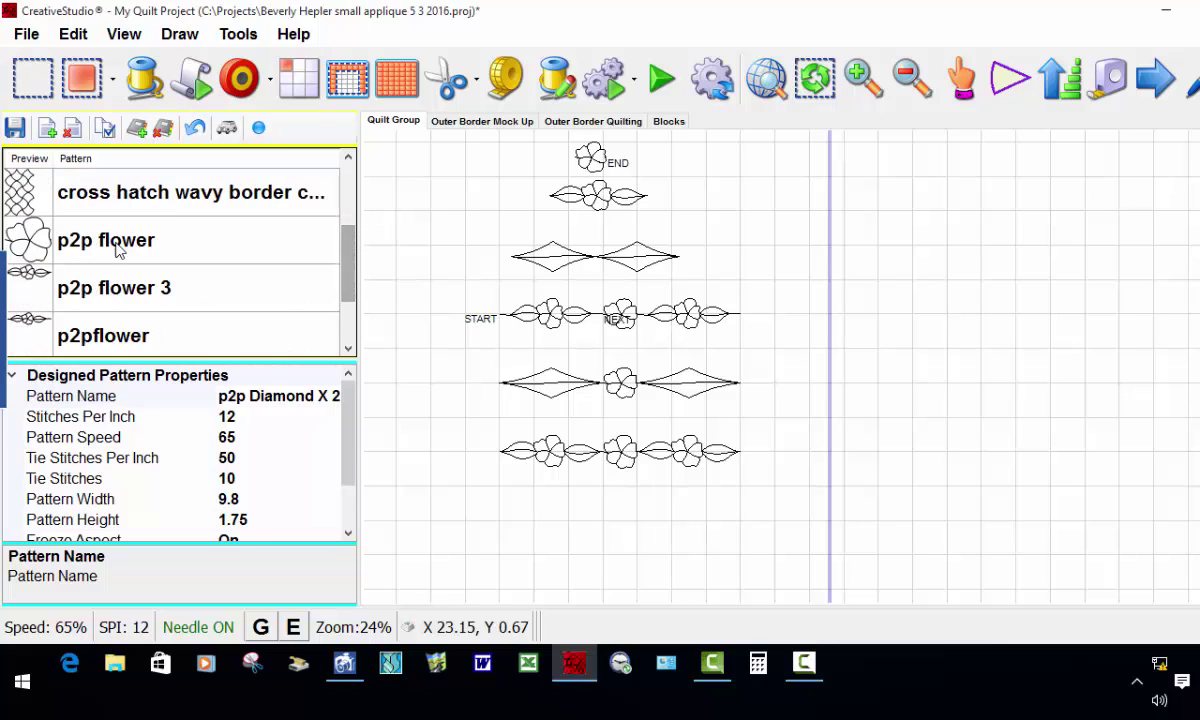
pyautogui.click(82, 246)
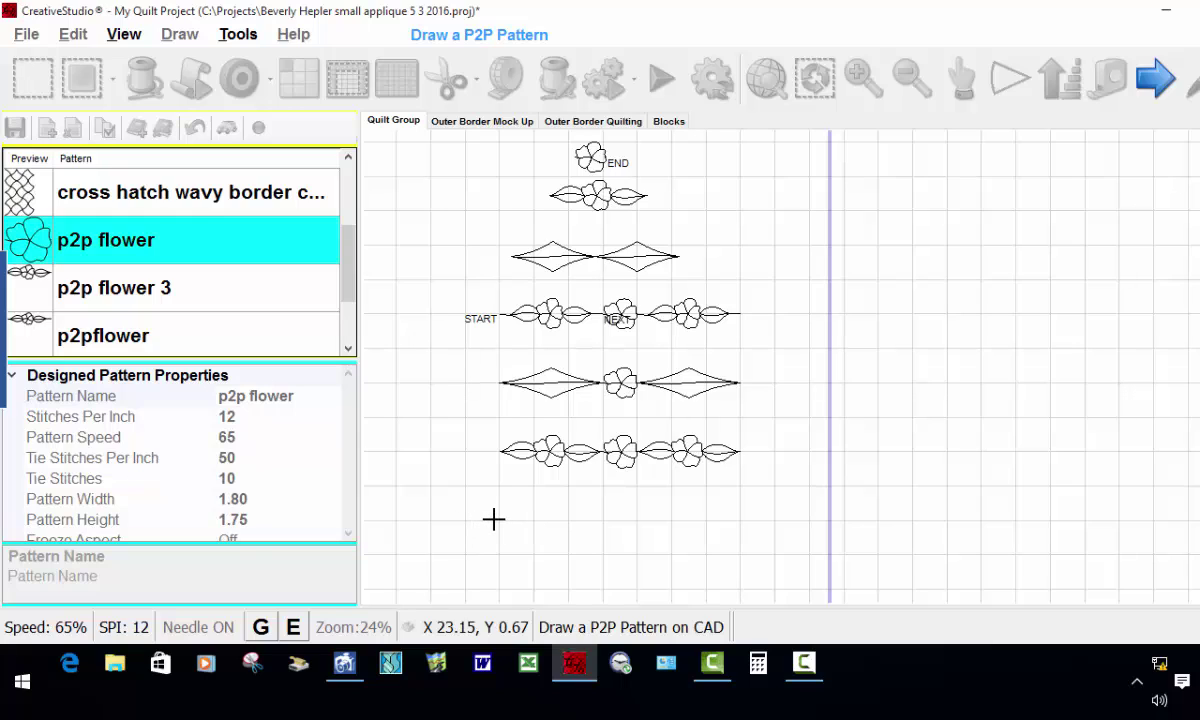
pyautogui.click(494, 521)
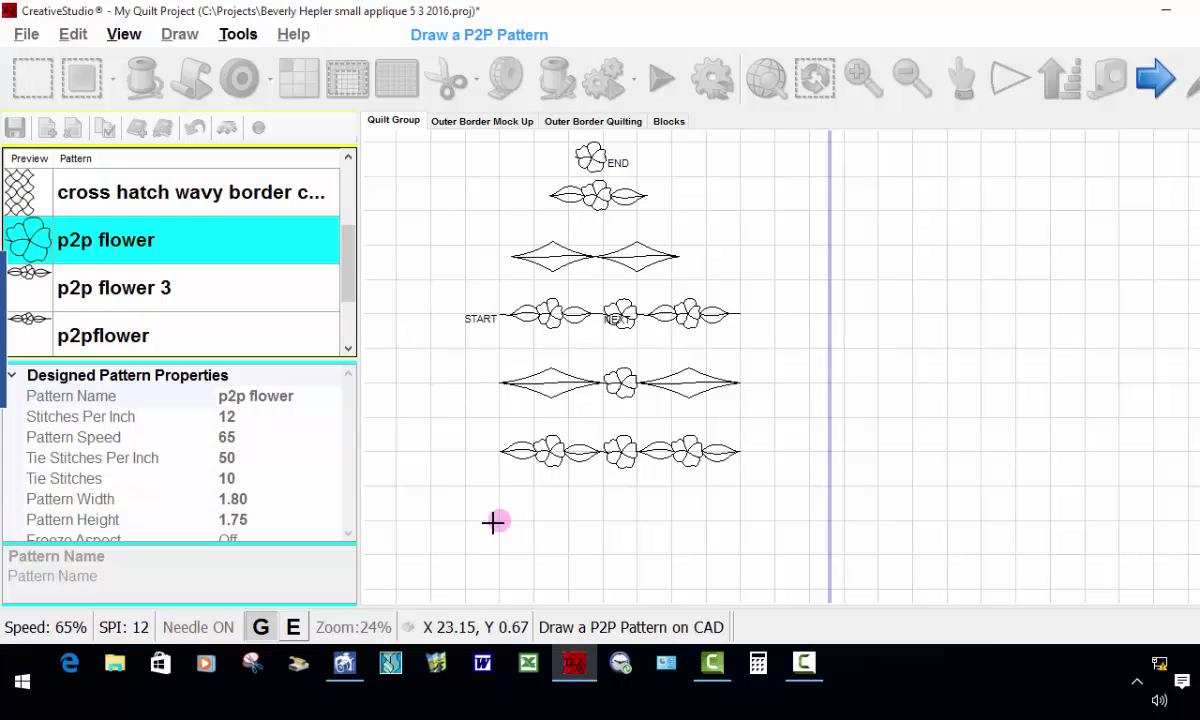
pyautogui.click(606, 521)
pyautogui.click(635, 521)
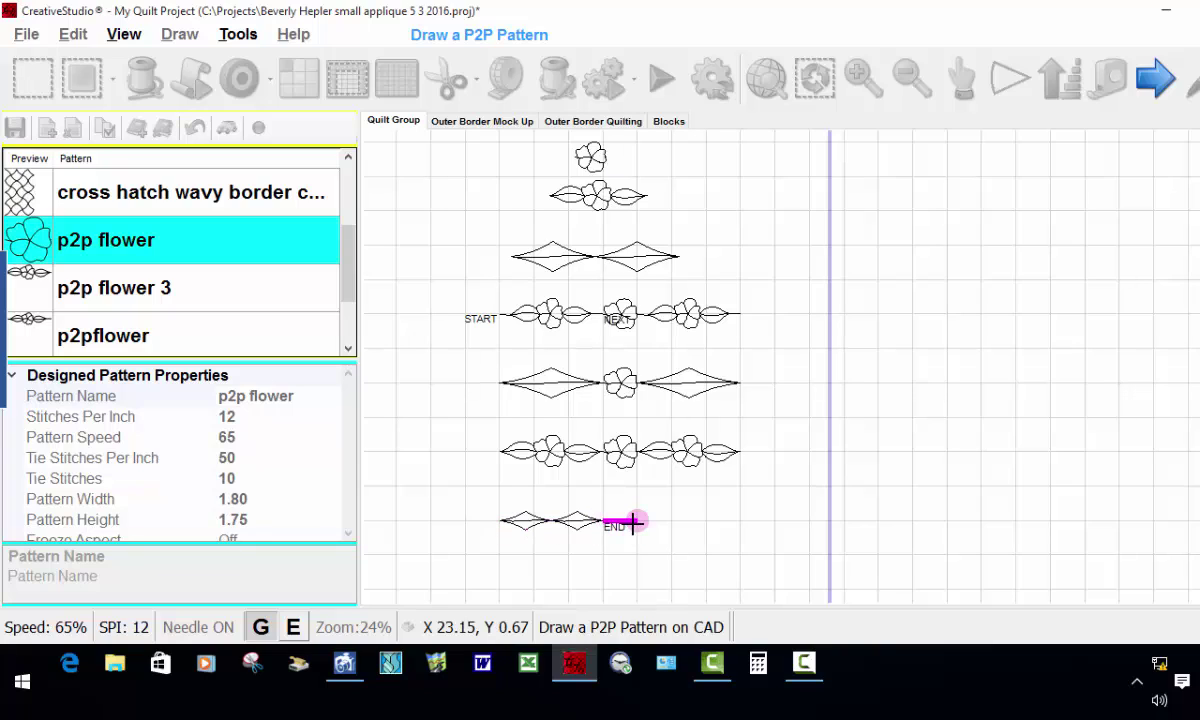
pyautogui.click(668, 521)
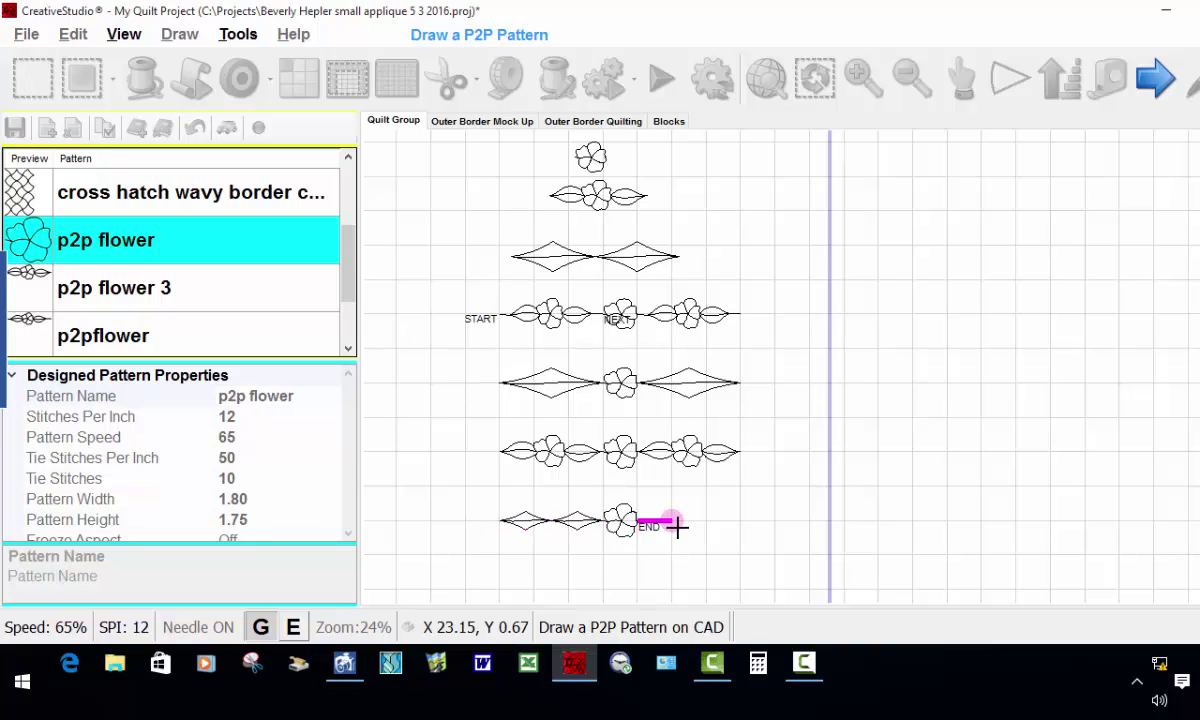
pyautogui.click(737, 522)
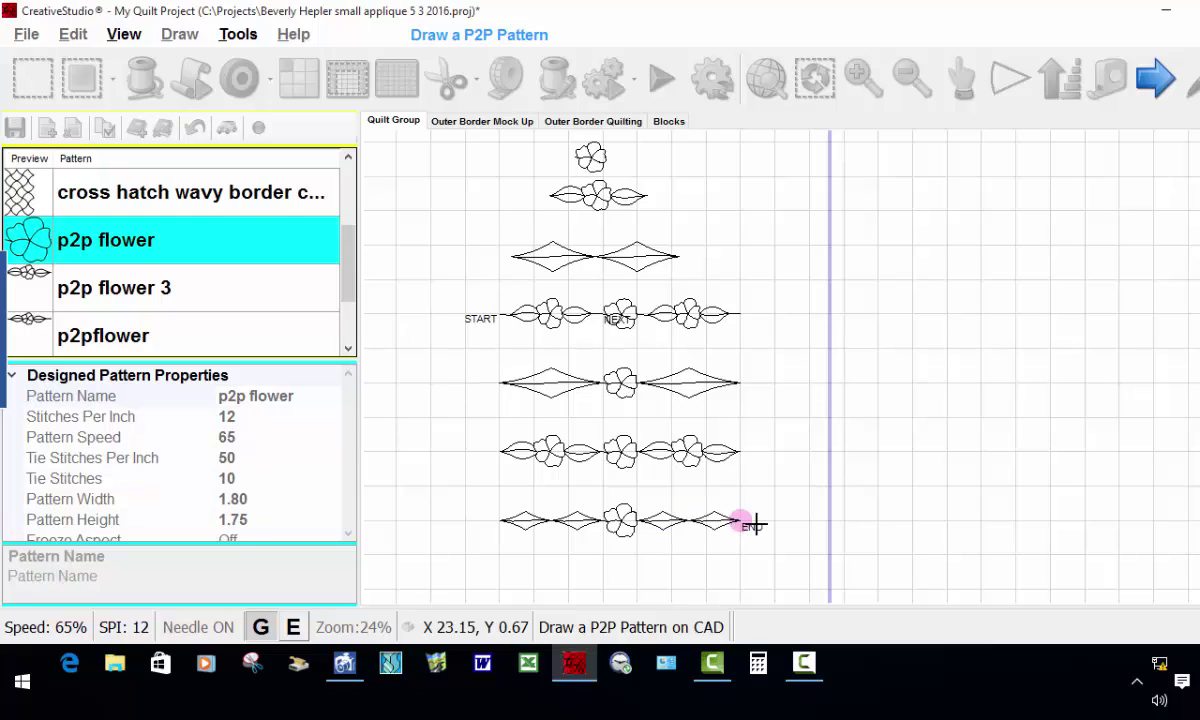
pyautogui.click(772, 522)
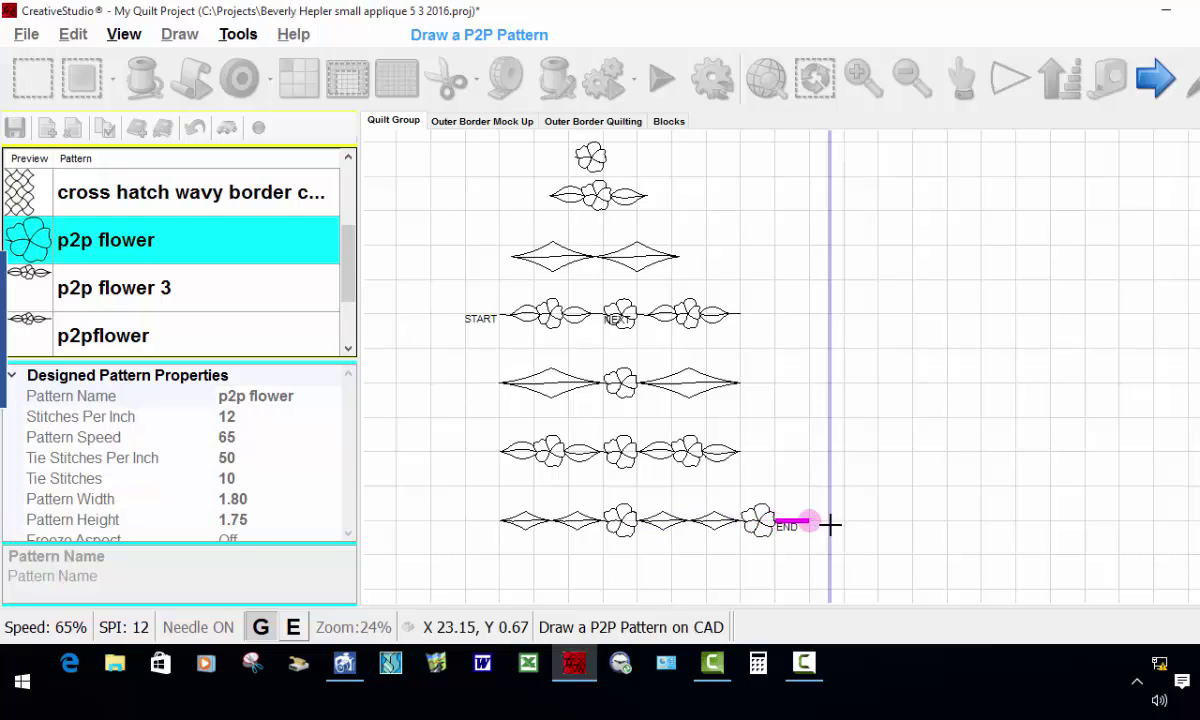
pyautogui.click(875, 522)
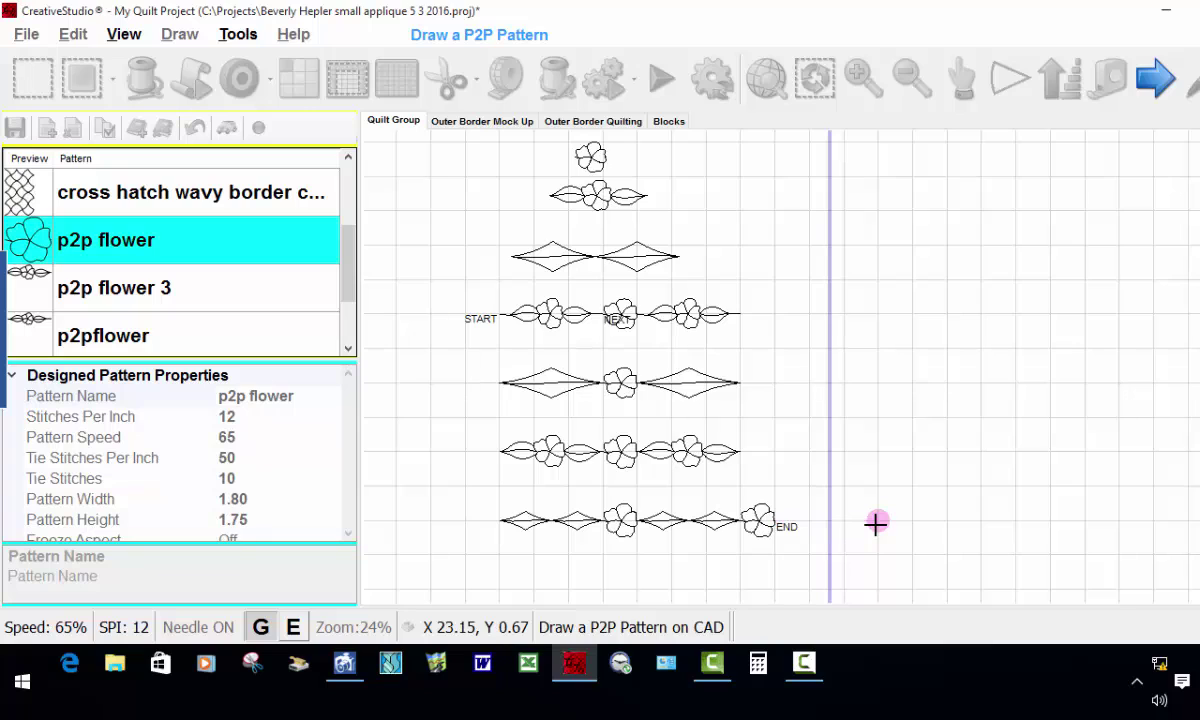
pyautogui.rightClick(926, 548)
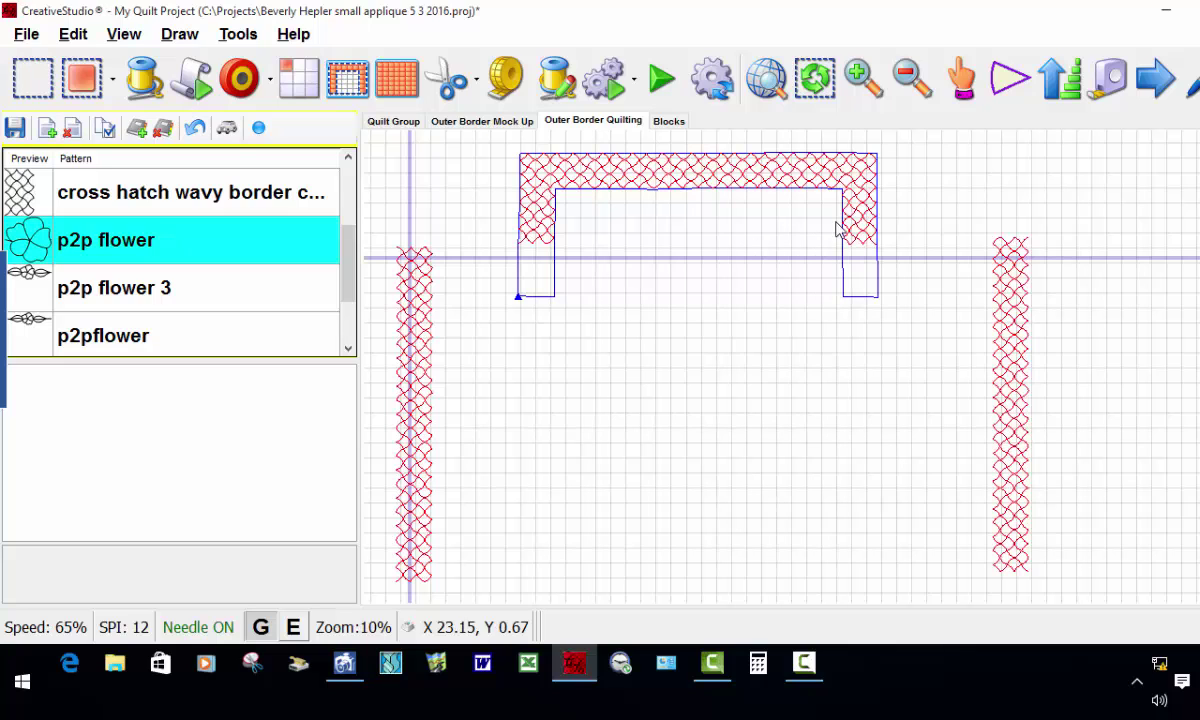
# Examine the cross hatch fill in the Outer Border Quilting workspace, both as a whole and close up along the left leg and corner.
pyautogui.scroll(4, 520, 258)
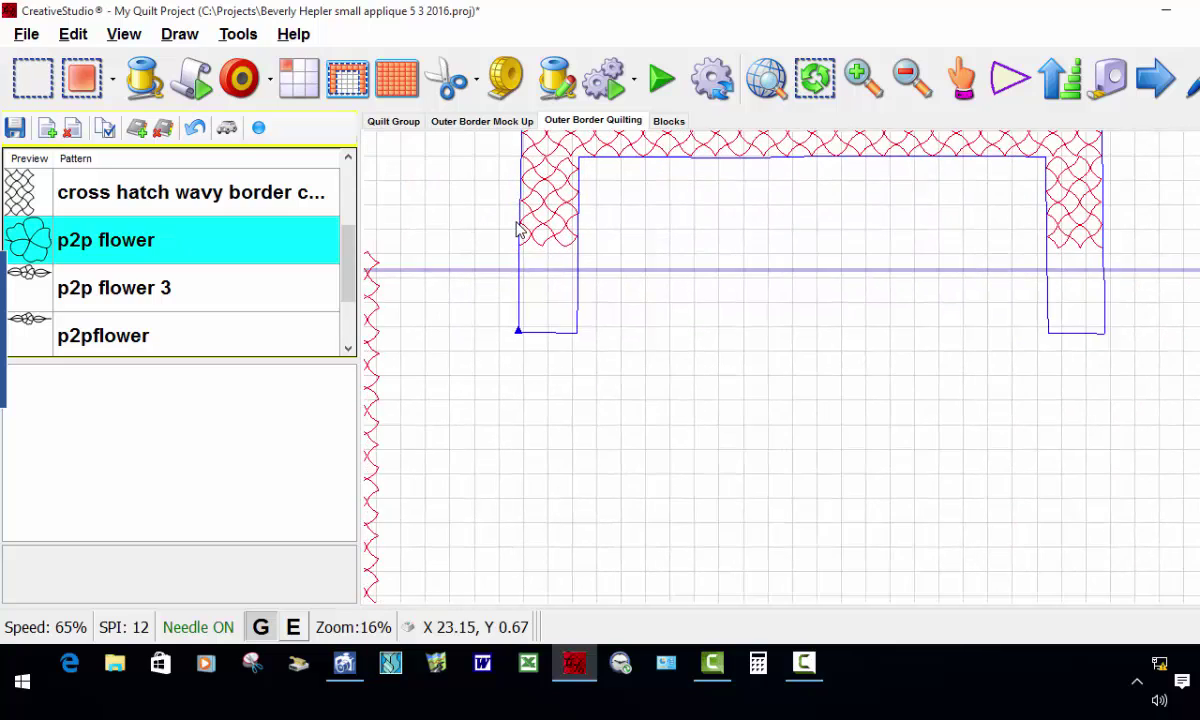
pyautogui.scroll(2, 512, 225)
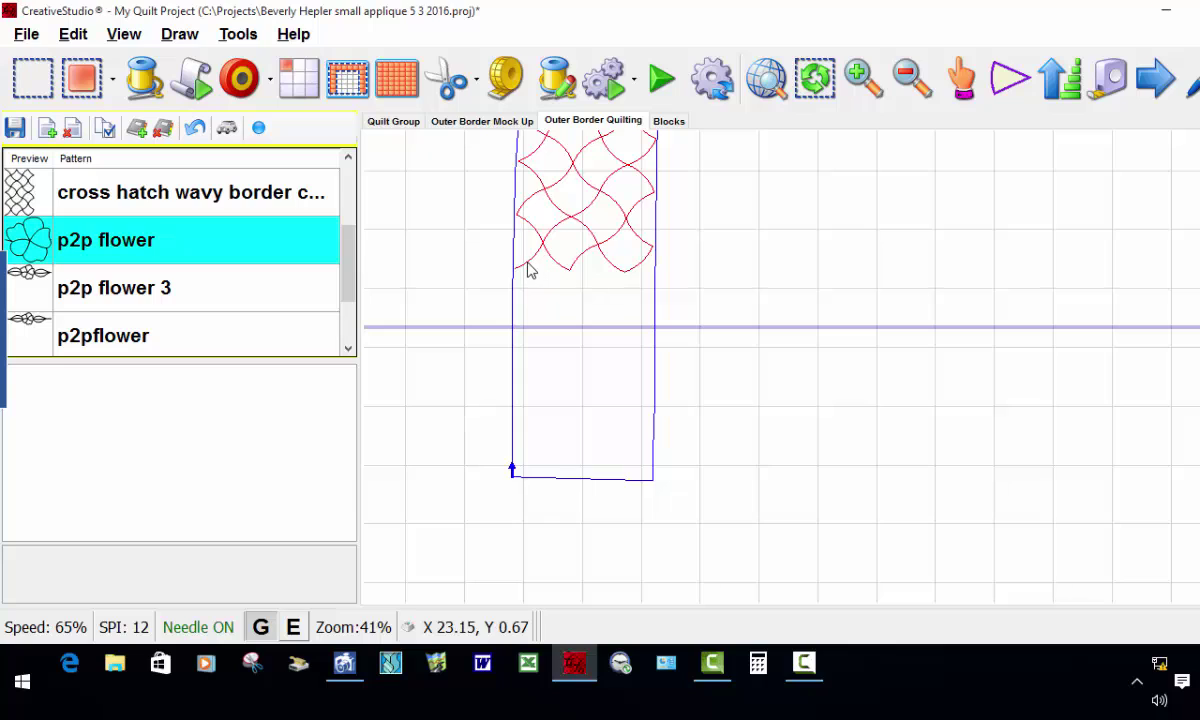
pyautogui.scroll(-5, 528, 270)
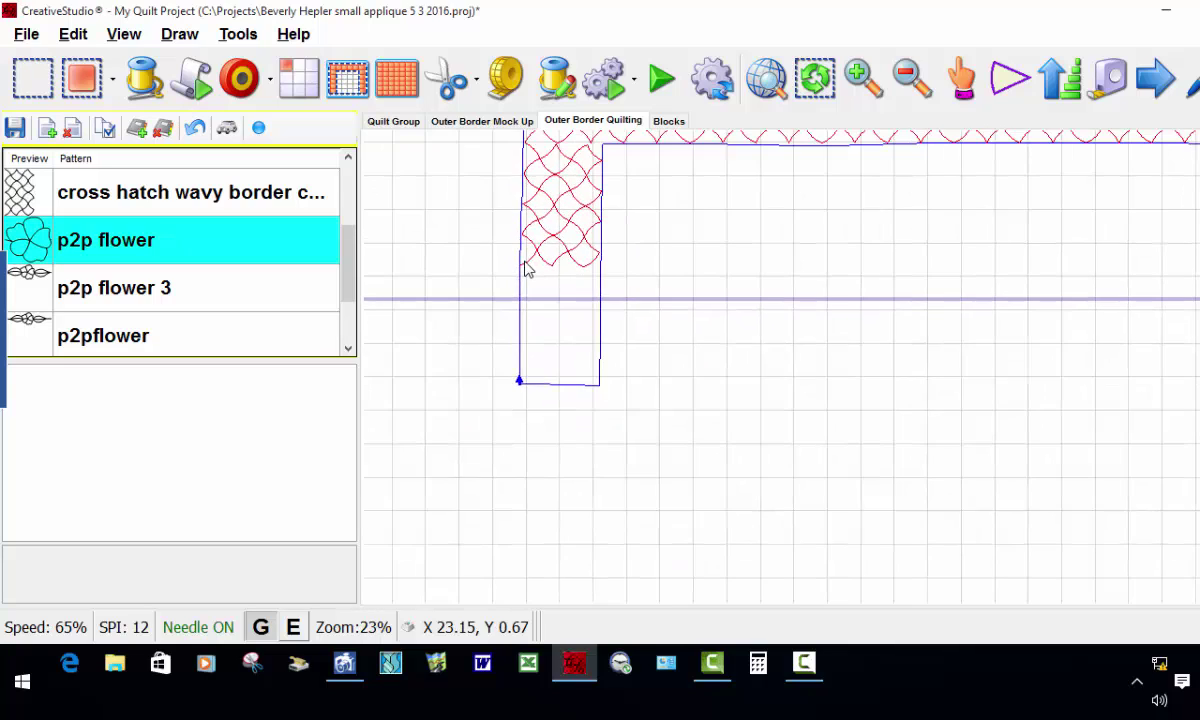
pyautogui.scroll(-1, 527, 274)
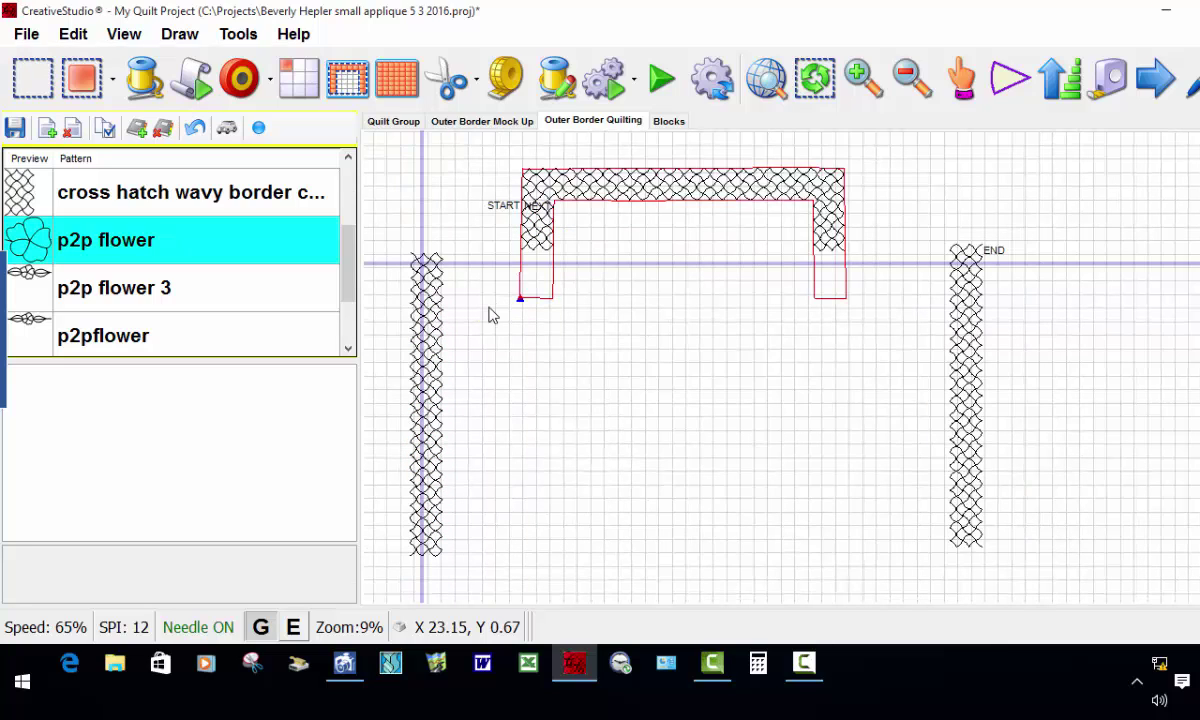
pyautogui.moveTo(808, 672)
pyautogui.scroll(3, 500, 205)
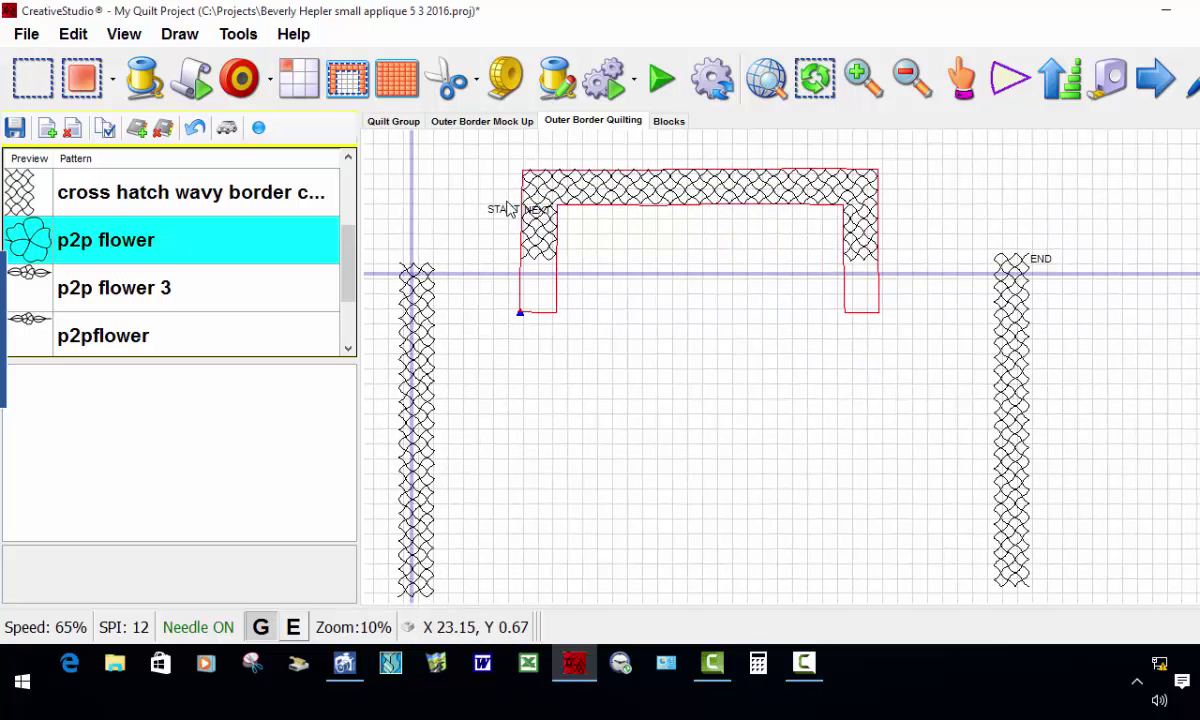
pyautogui.scroll(-1, 598, 206)
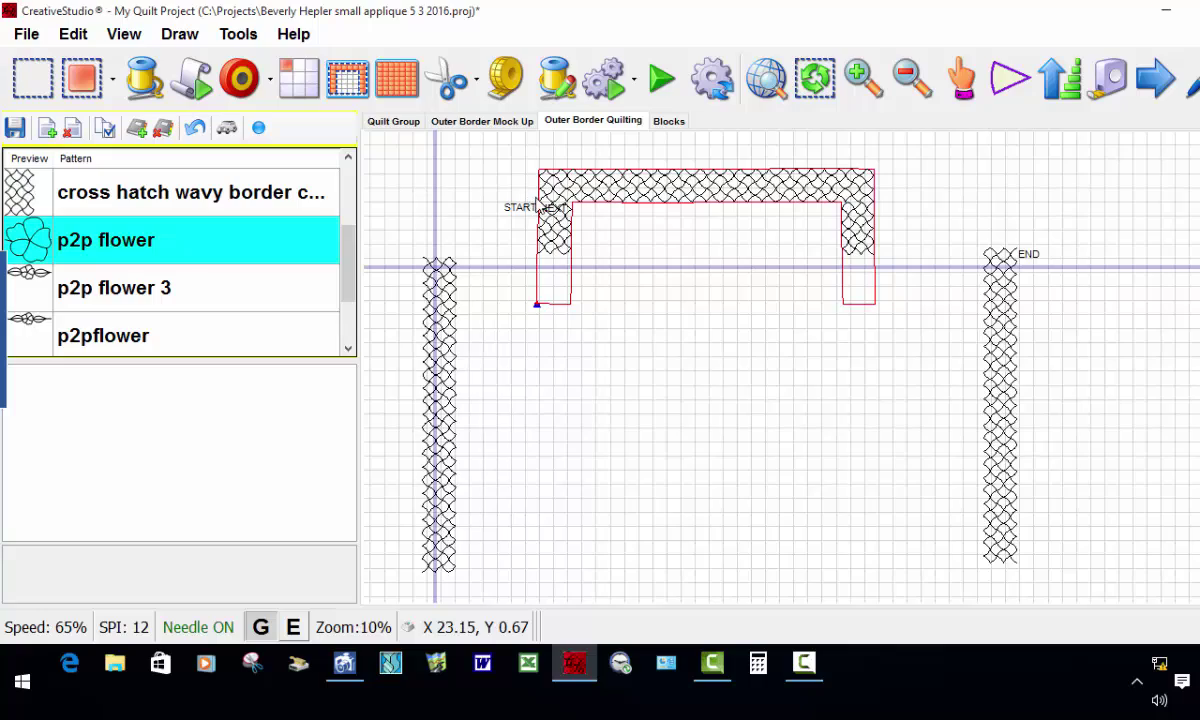
pyautogui.scroll(5, 530, 198)
pyautogui.scroll(10, 530, 198)
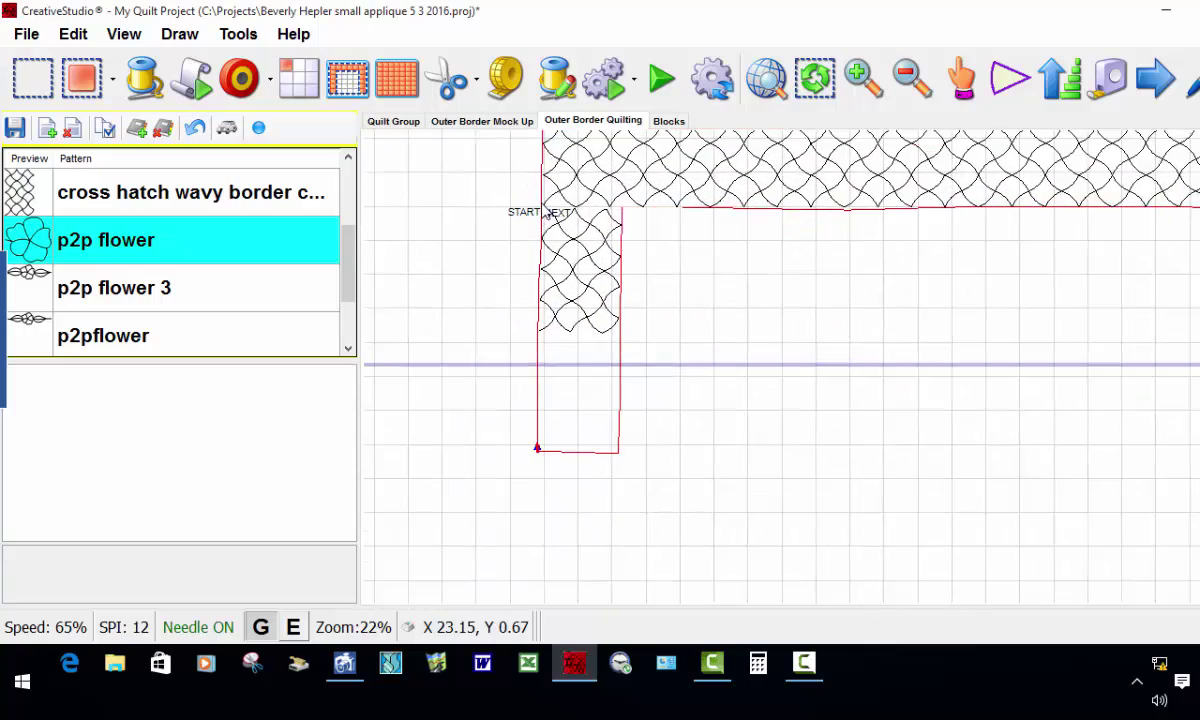
pyautogui.scroll(2, 530, 213)
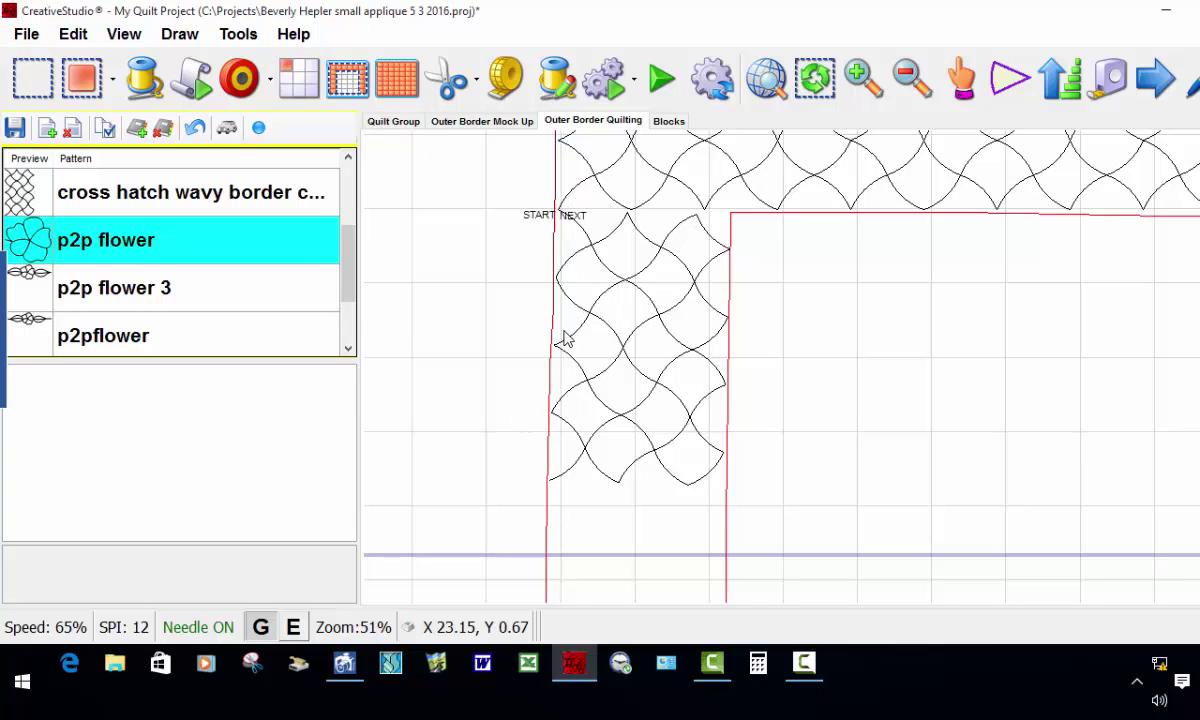
pyautogui.scroll(-1, 510, 335)
pyautogui.scroll(-3, 505, 338)
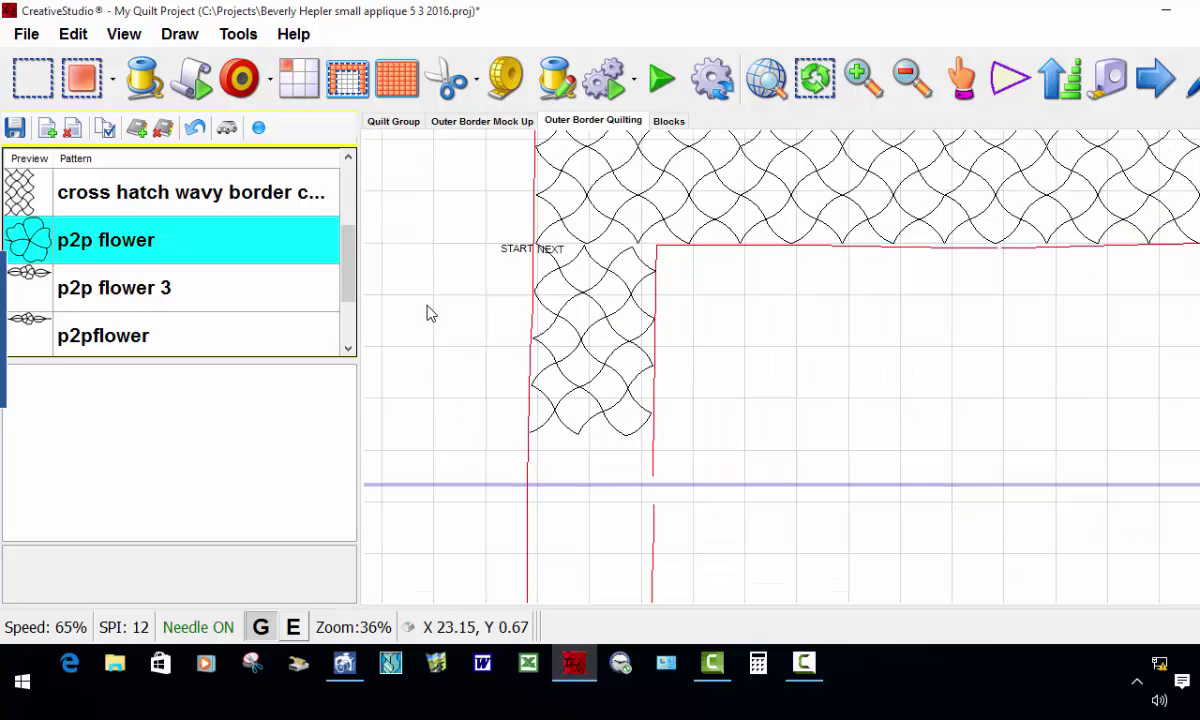
pyautogui.scroll(-5, 522, 421)
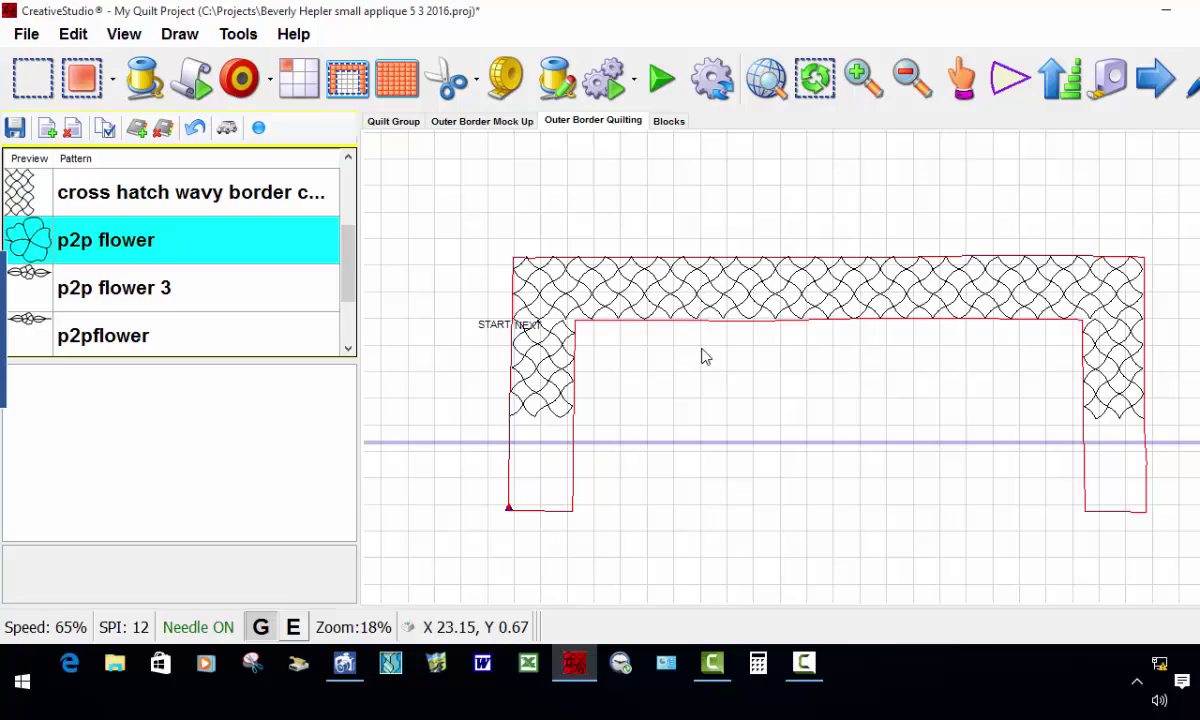
pyautogui.scroll(2, 500, 420)
pyautogui.scroll(2, 496, 421)
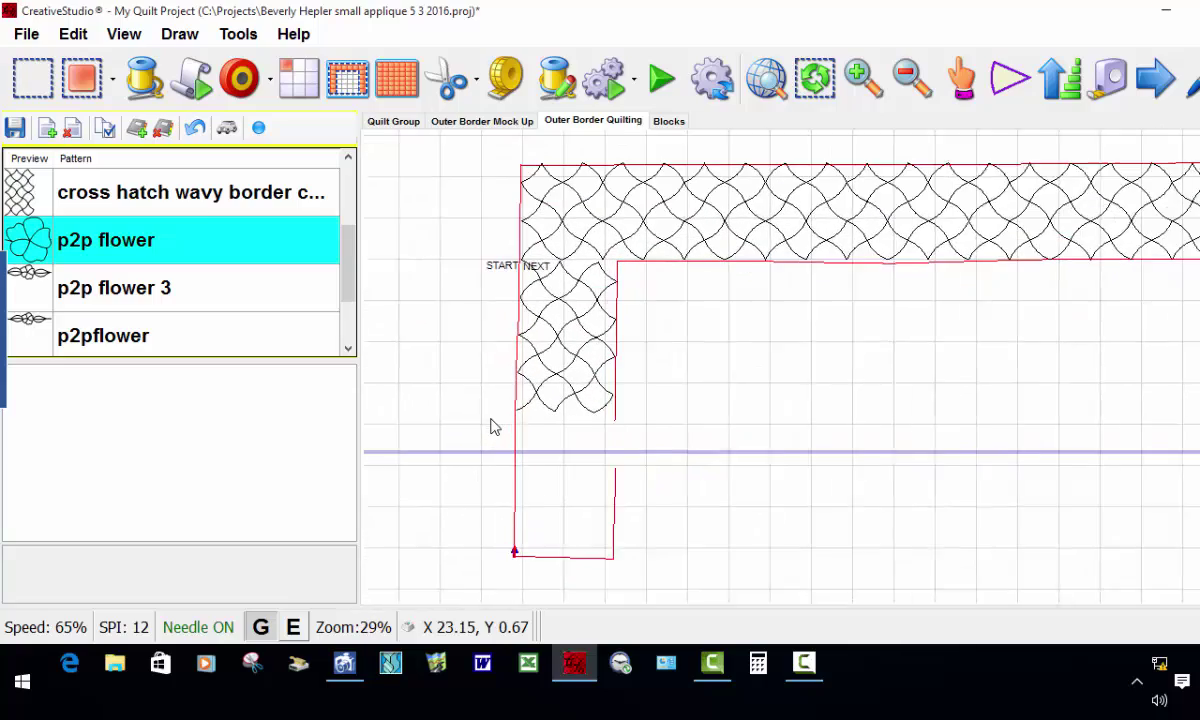
pyautogui.scroll(-4, 737, 327)
pyautogui.scroll(-3, 766, 247)
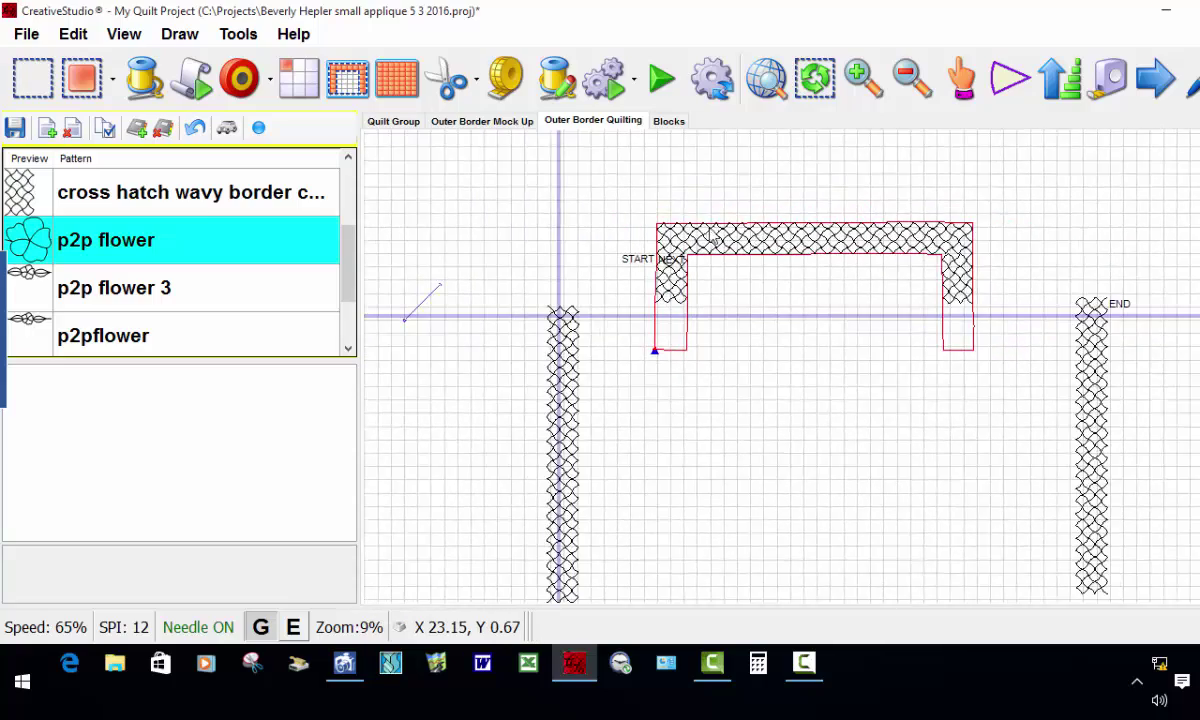
# Mark the two separate vertical cross hatch strips, on either side of the U-shaped border, as sewn with Toggle Group Sewn.
pyautogui.moveTo(523, 263); pyautogui.dragTo(658, 566)
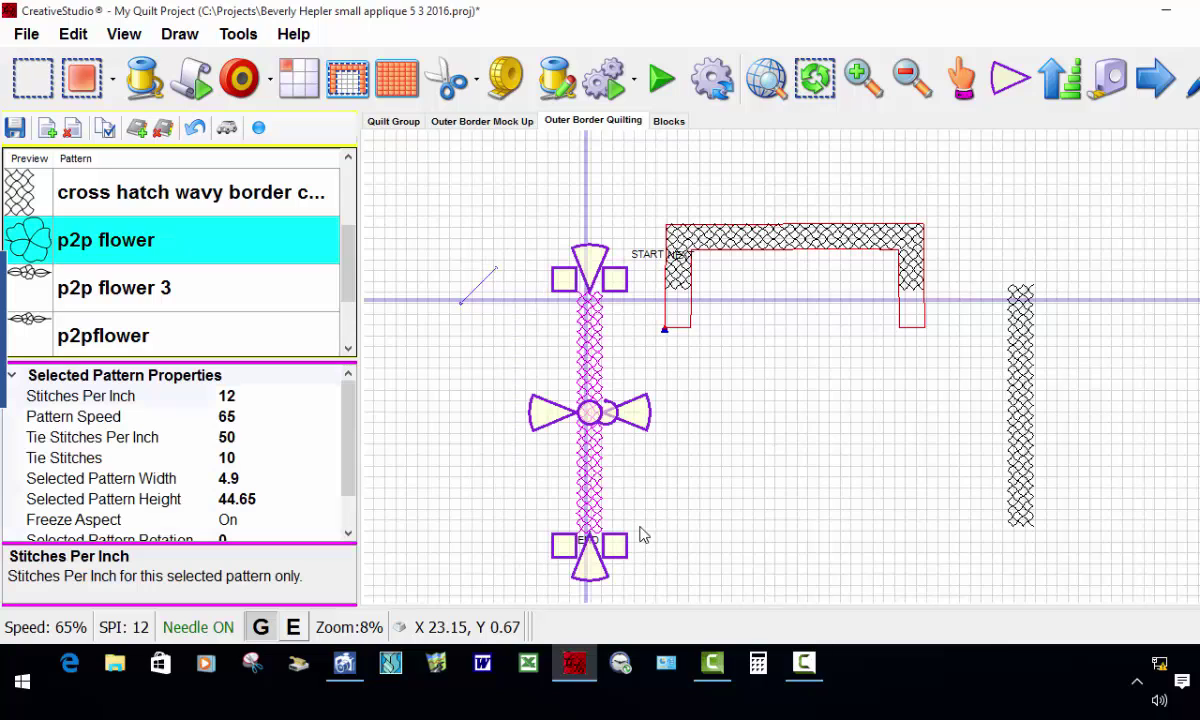
pyautogui.rightClick(585, 418)
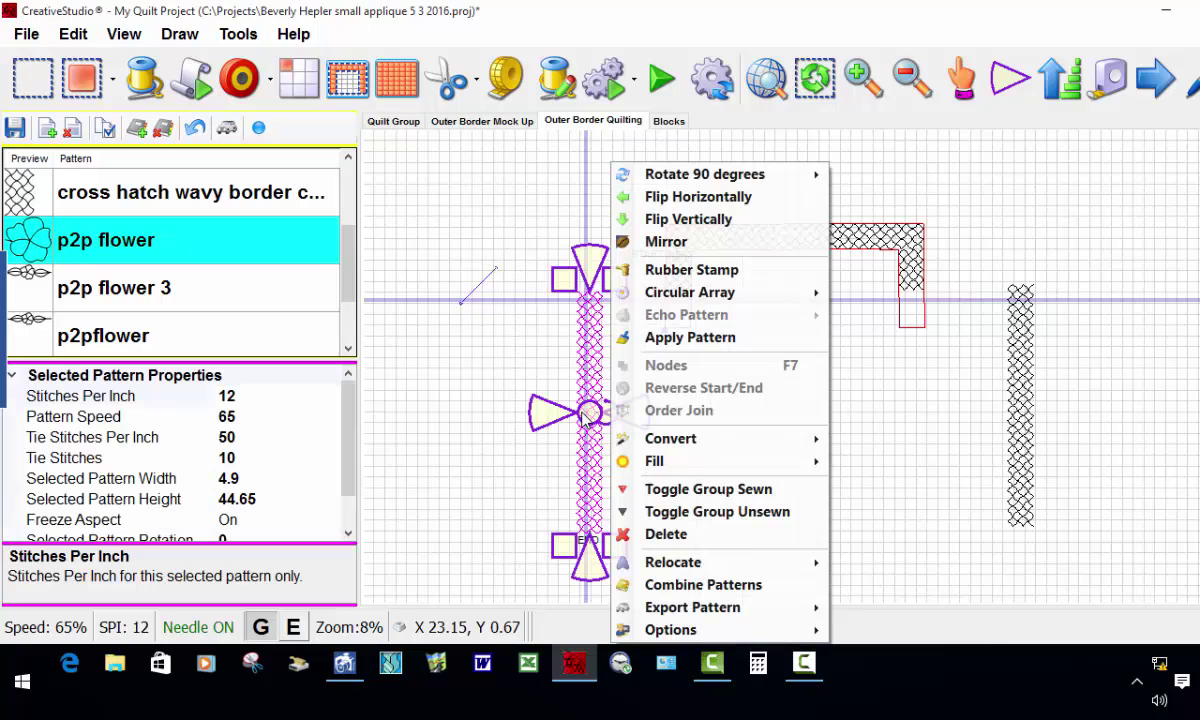
pyautogui.click(685, 489)
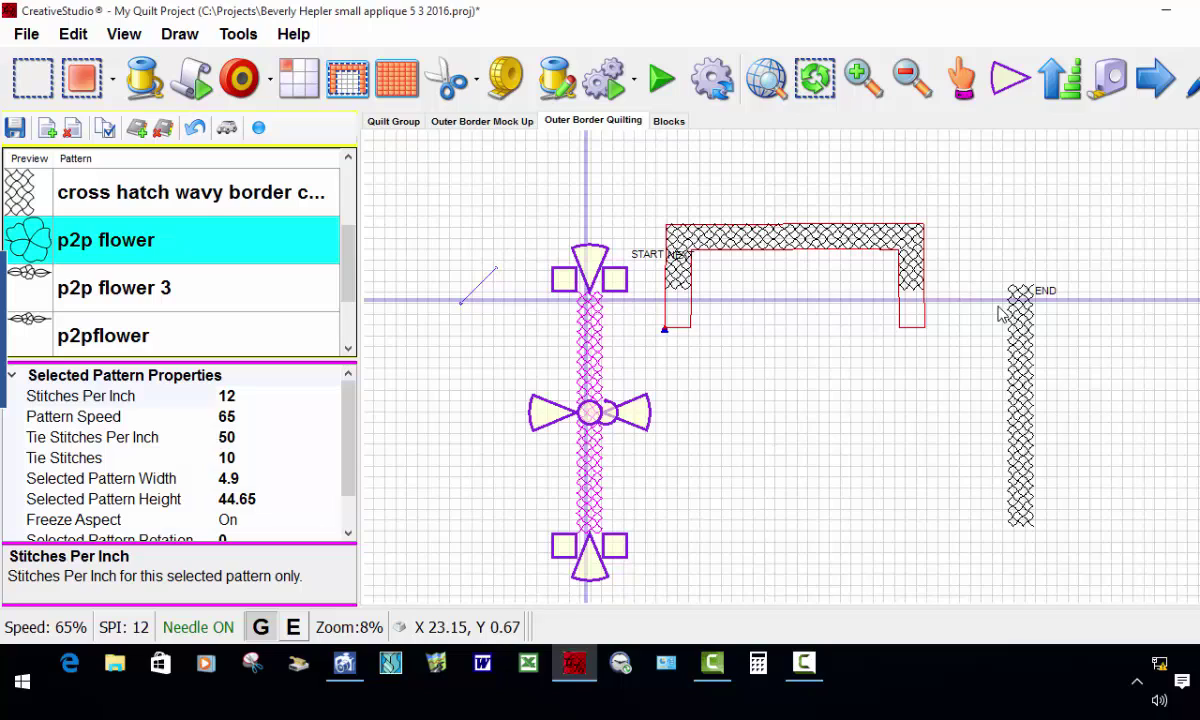
pyautogui.moveTo(979, 262); pyautogui.dragTo(1074, 549)
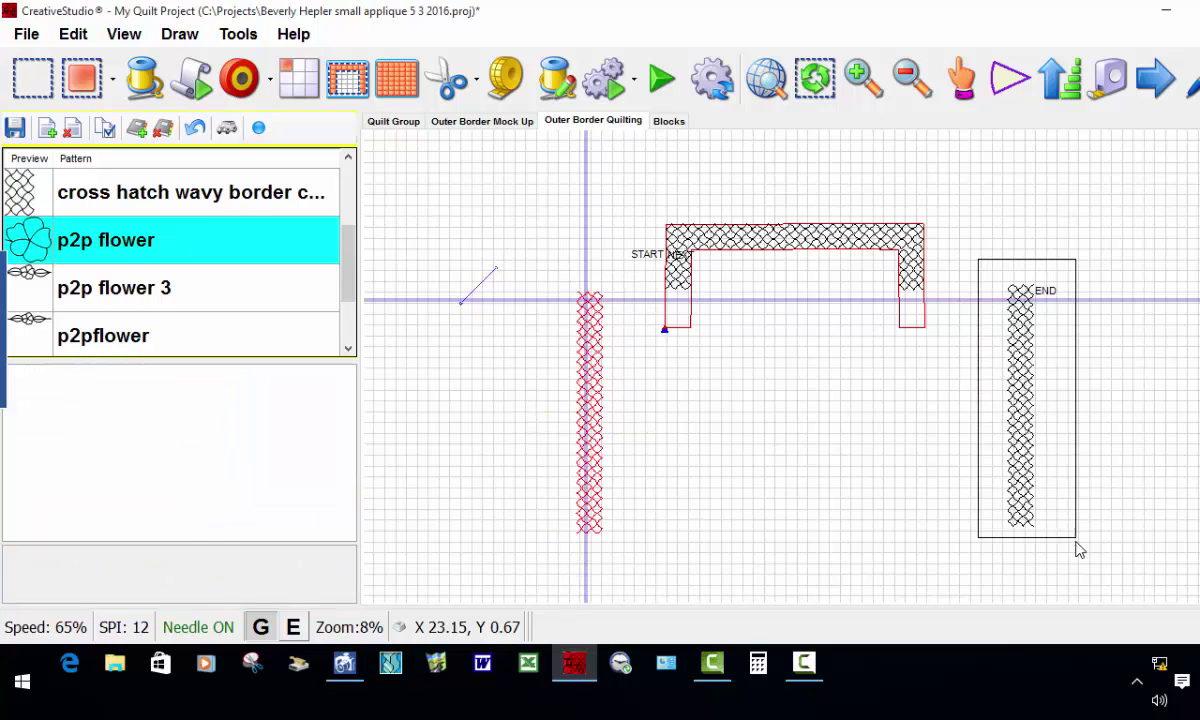
pyautogui.rightClick(1035, 418)
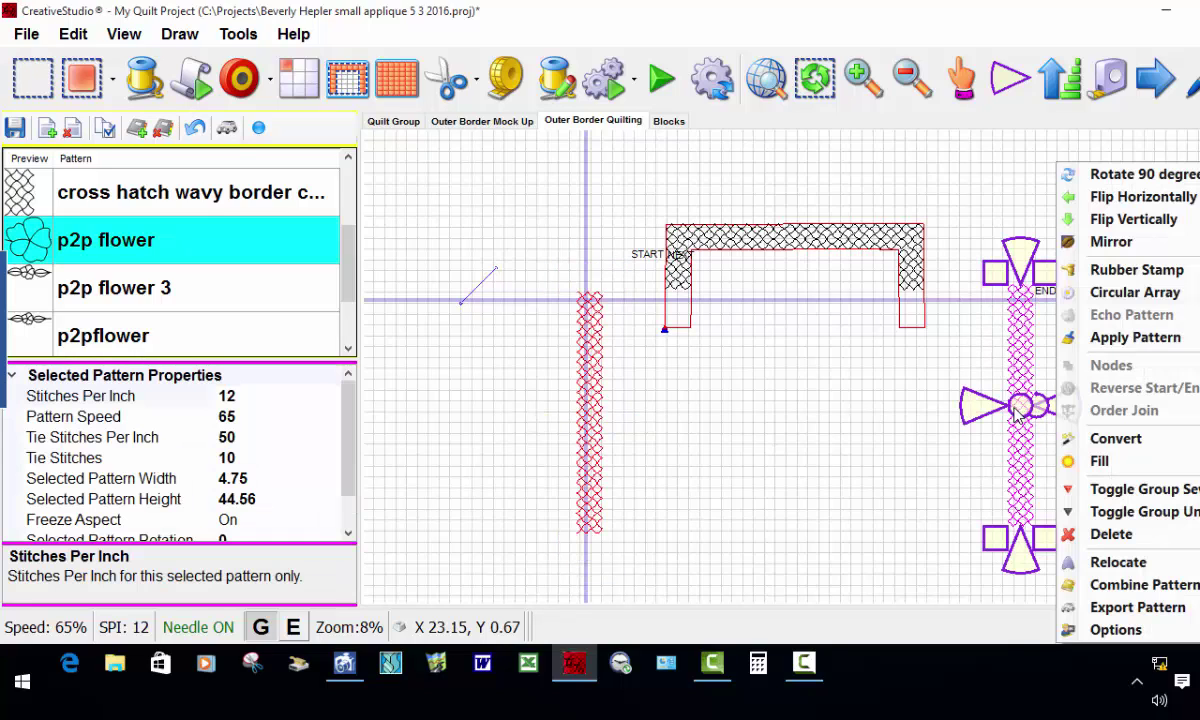
pyautogui.click(1150, 489)
pyautogui.click(810, 432)
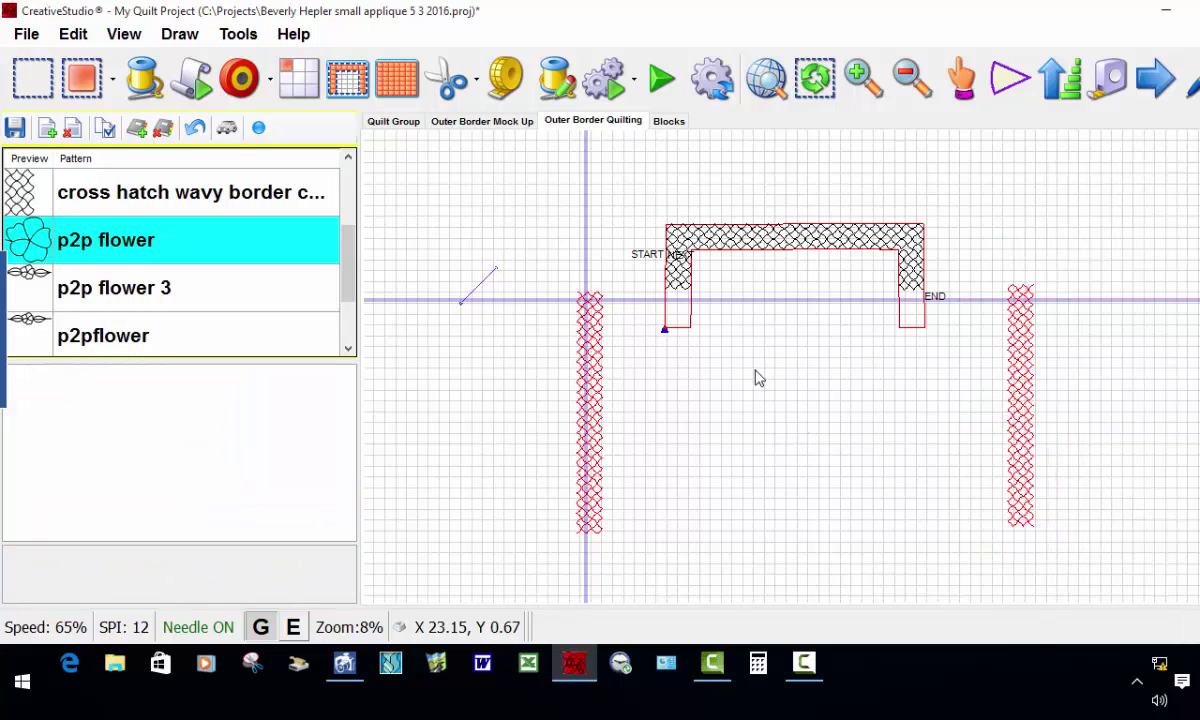
# Select the border's short left cross hatch segment and cycle its anchors to check the start and end points, then deselect it.
pyautogui.scroll(2, 692, 301)
pyautogui.scroll(5, 697, 197)
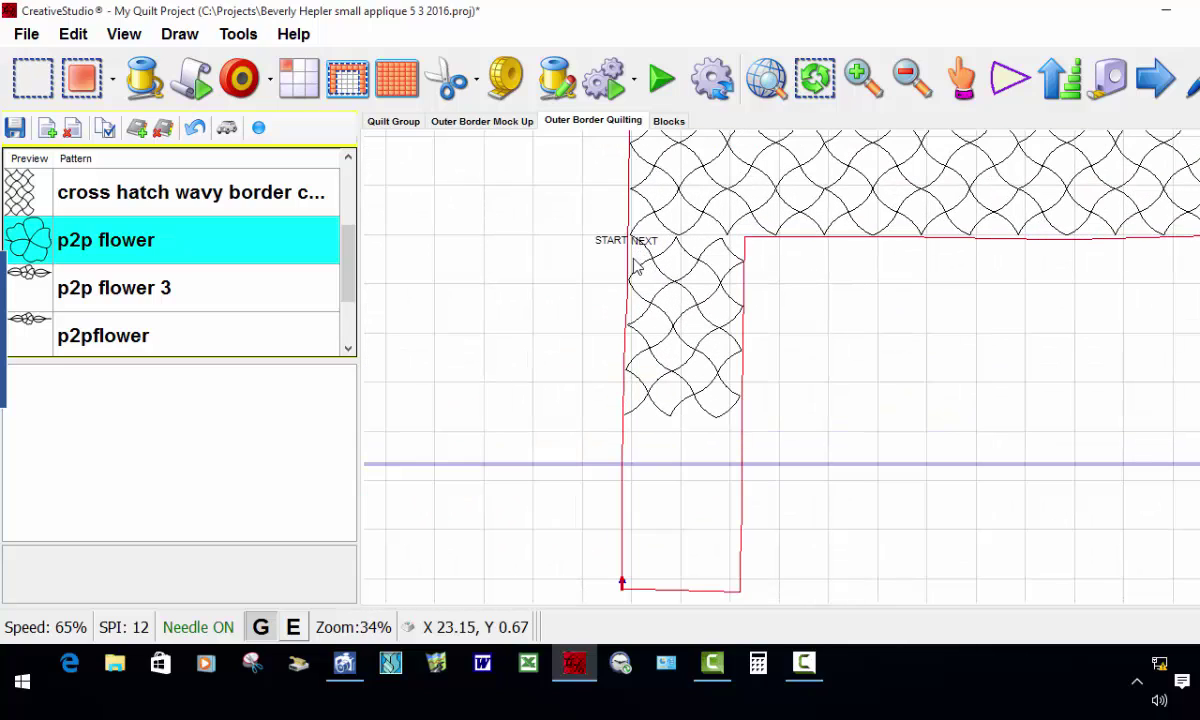
pyautogui.scroll(2, 645, 275)
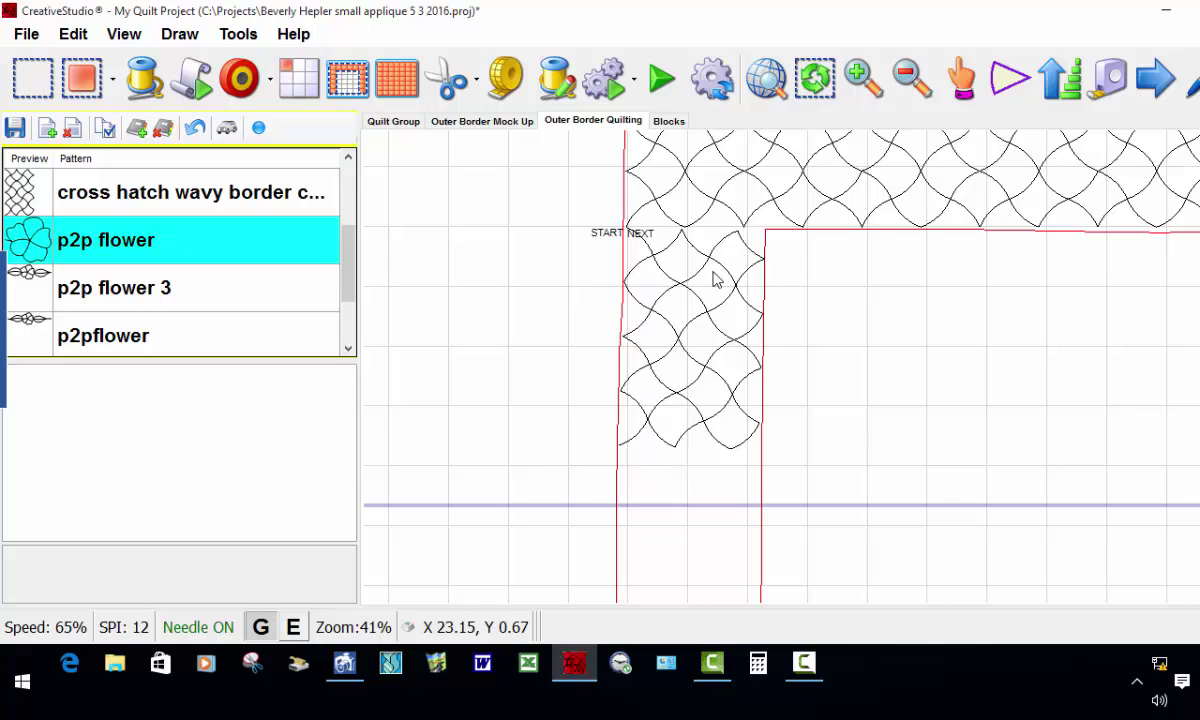
pyautogui.scroll(2, 634, 252)
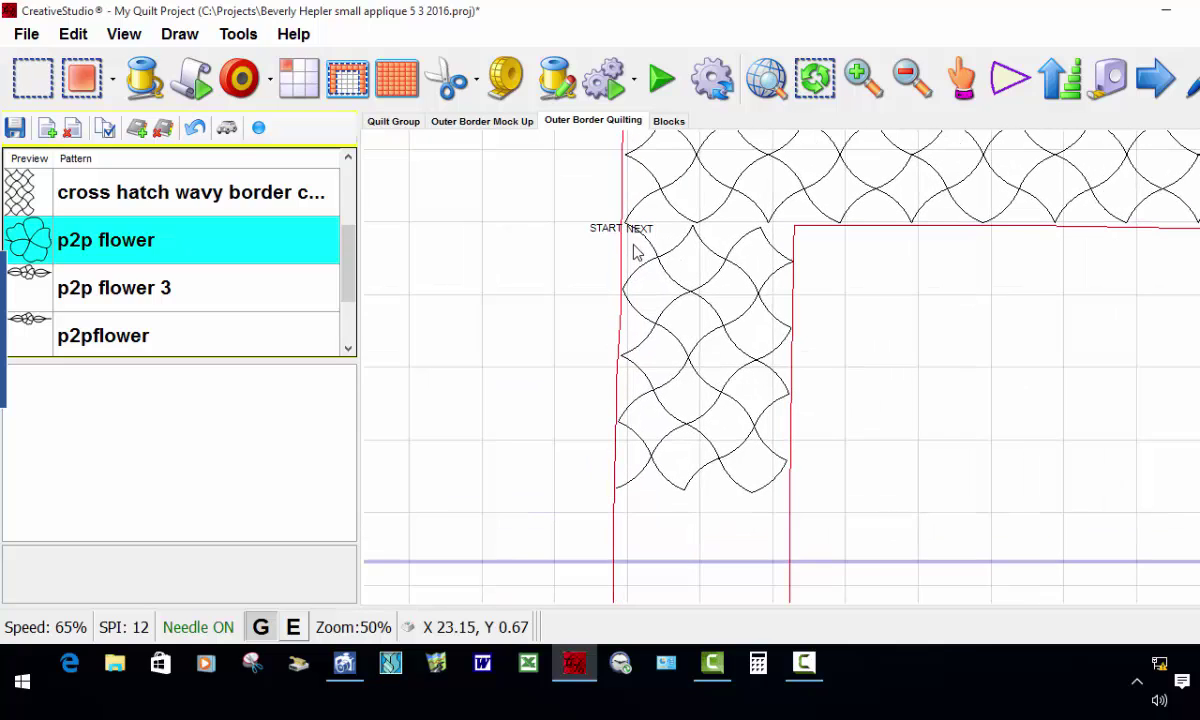
pyautogui.scroll(1, 634, 252)
pyautogui.click(738, 345)
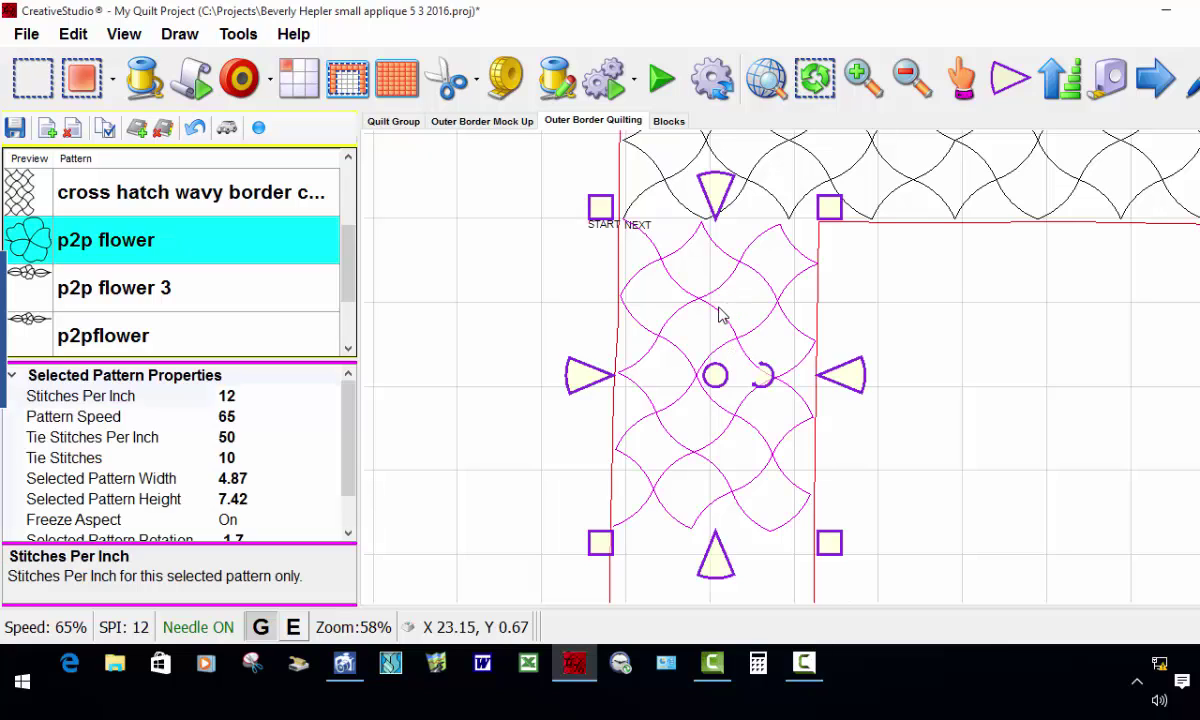
pyautogui.click(1011, 80)
pyautogui.click(1011, 80)
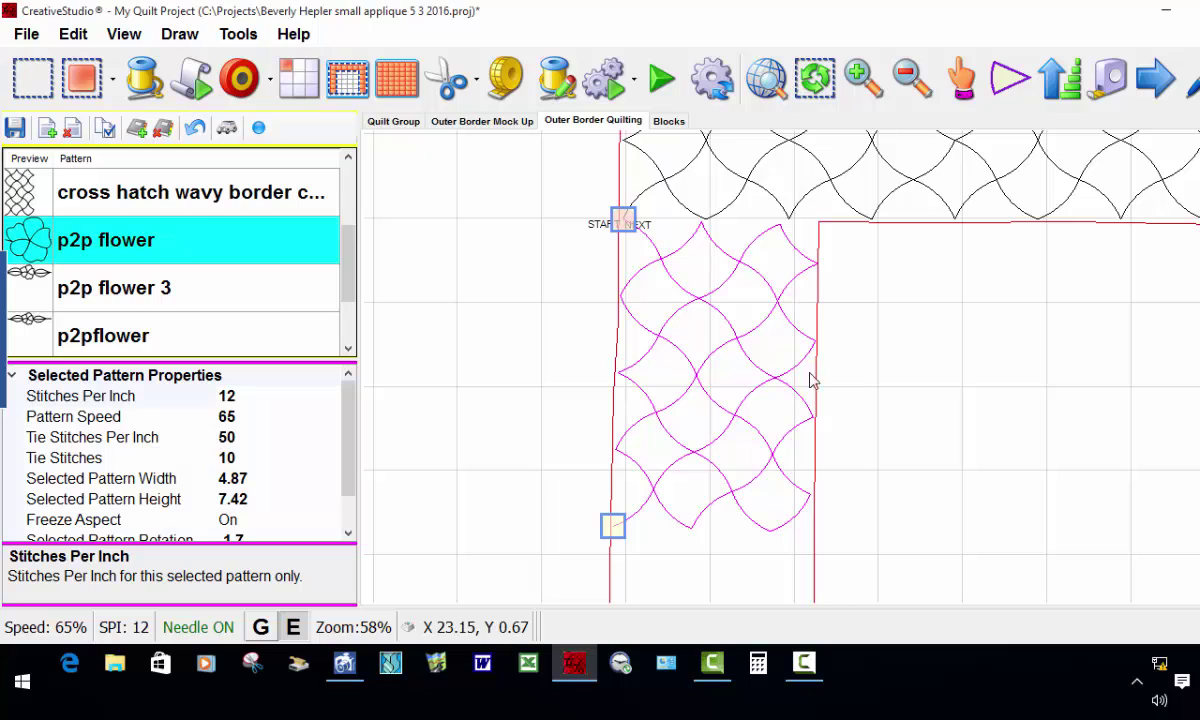
pyautogui.click(1010, 82)
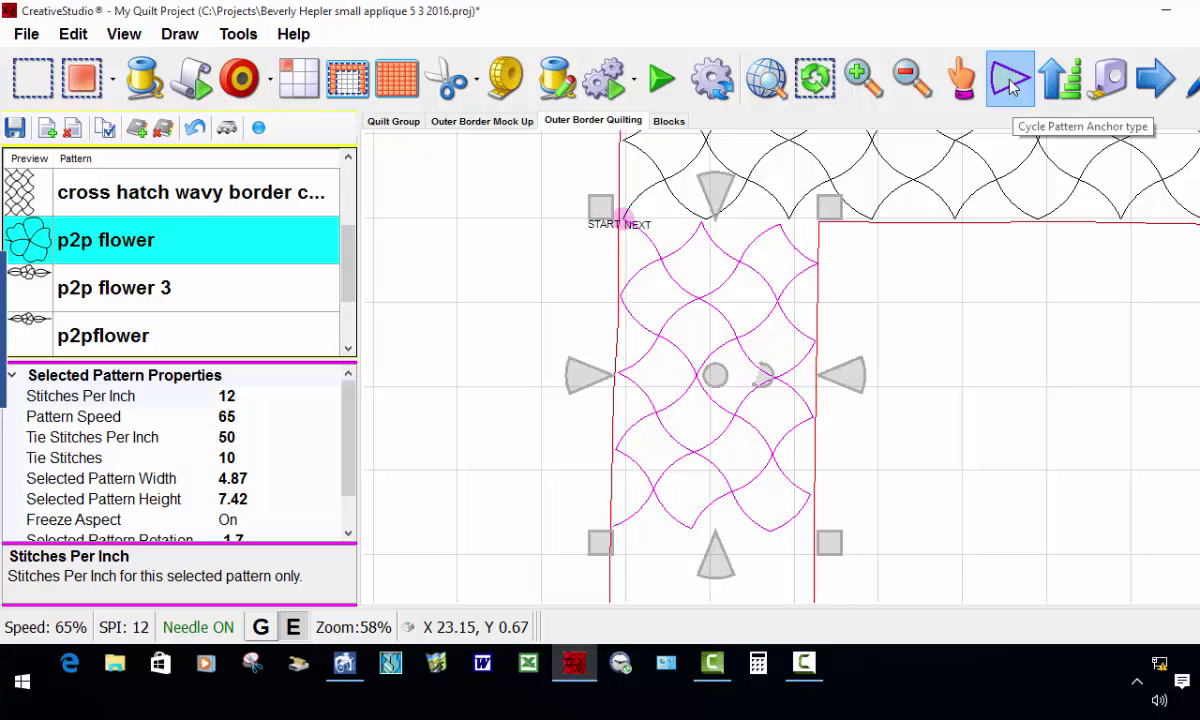
pyautogui.click(866, 337)
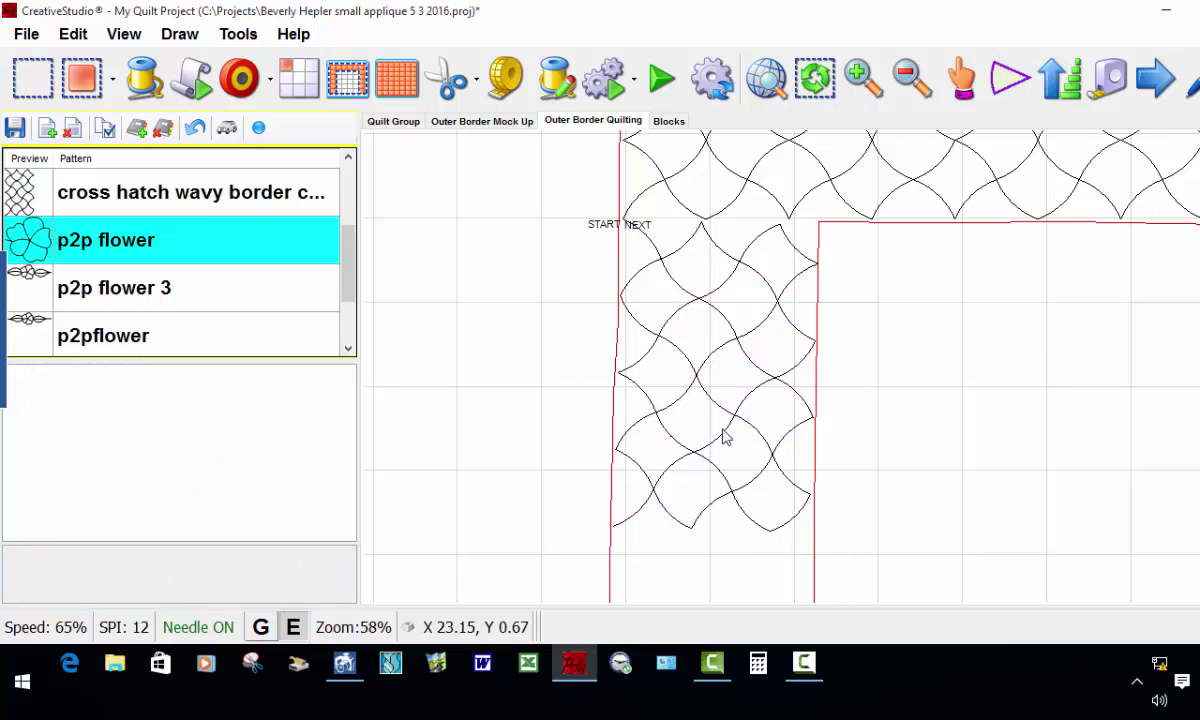
# Apply Order Join to the U-shaped border's cross hatch patterns, starting from the lower end of the left leg, then deselect them.
pyautogui.scroll(-4, 663, 318)
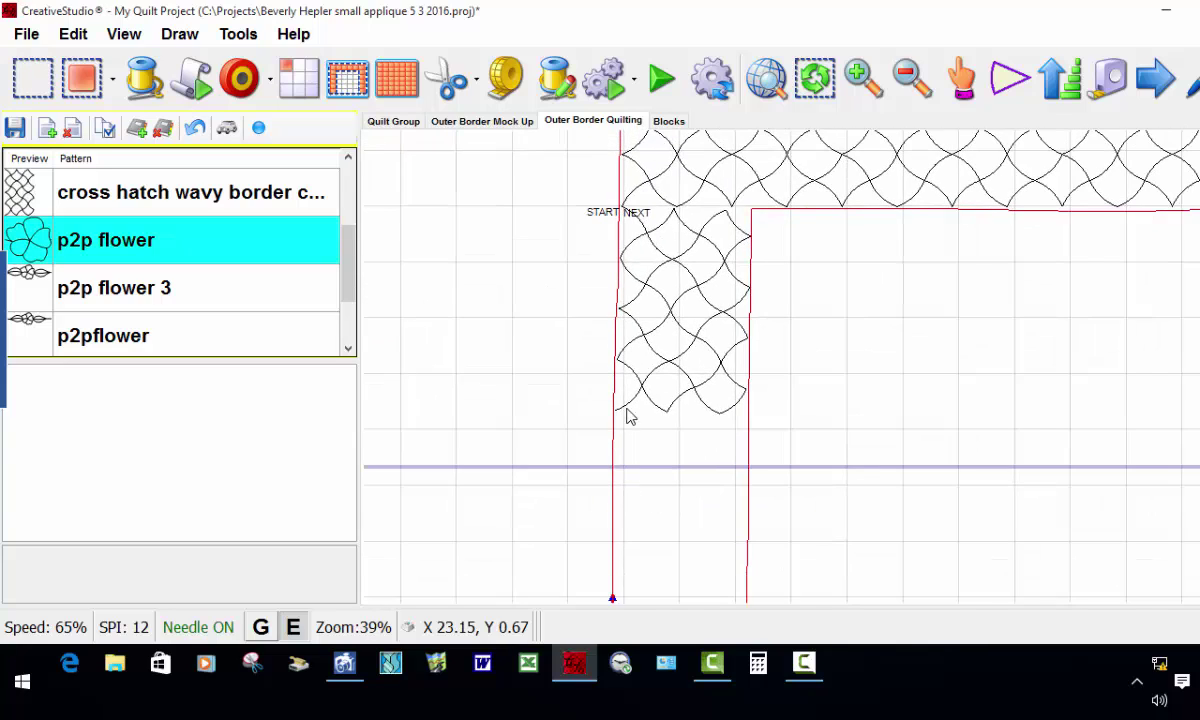
pyautogui.scroll(2, 623, 424)
pyautogui.scroll(1, 623, 424)
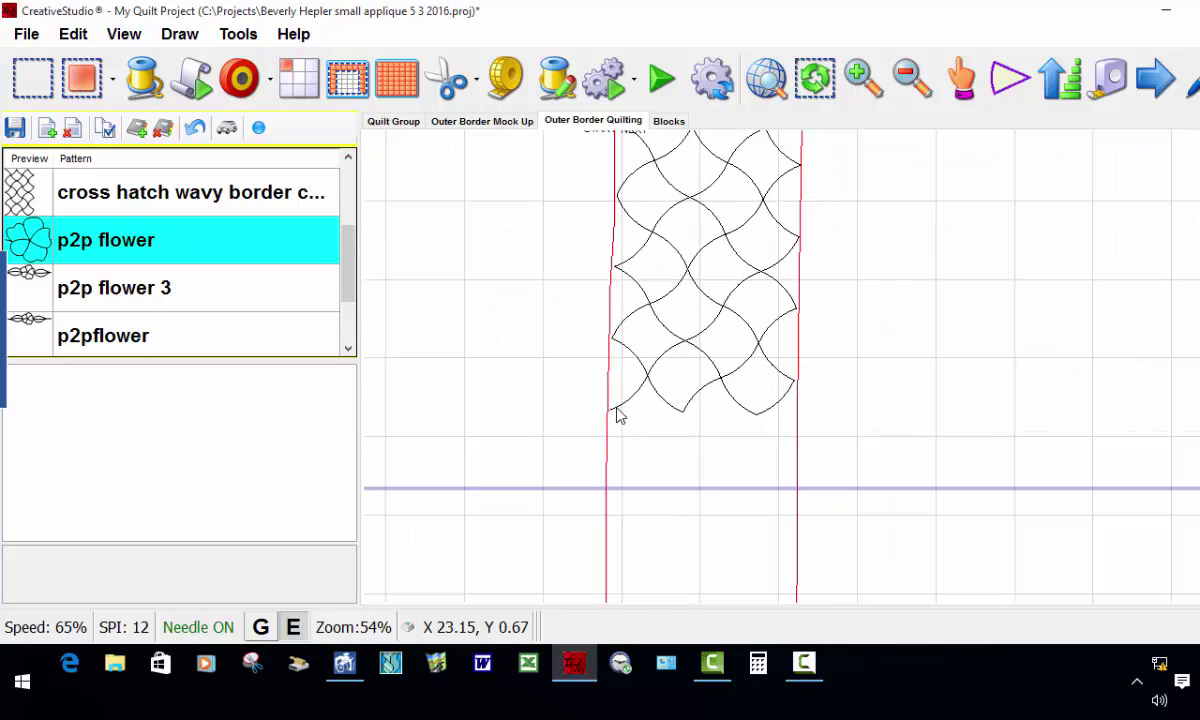
pyautogui.click(619, 416)
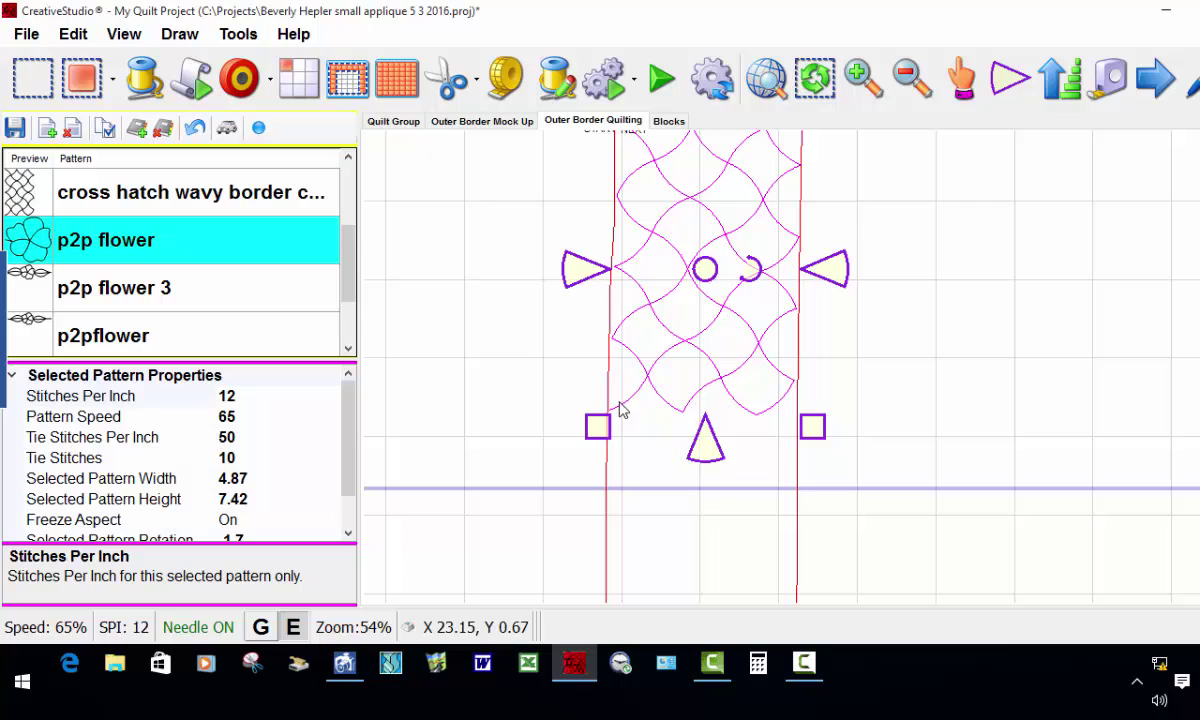
pyautogui.rightClick(630, 385)
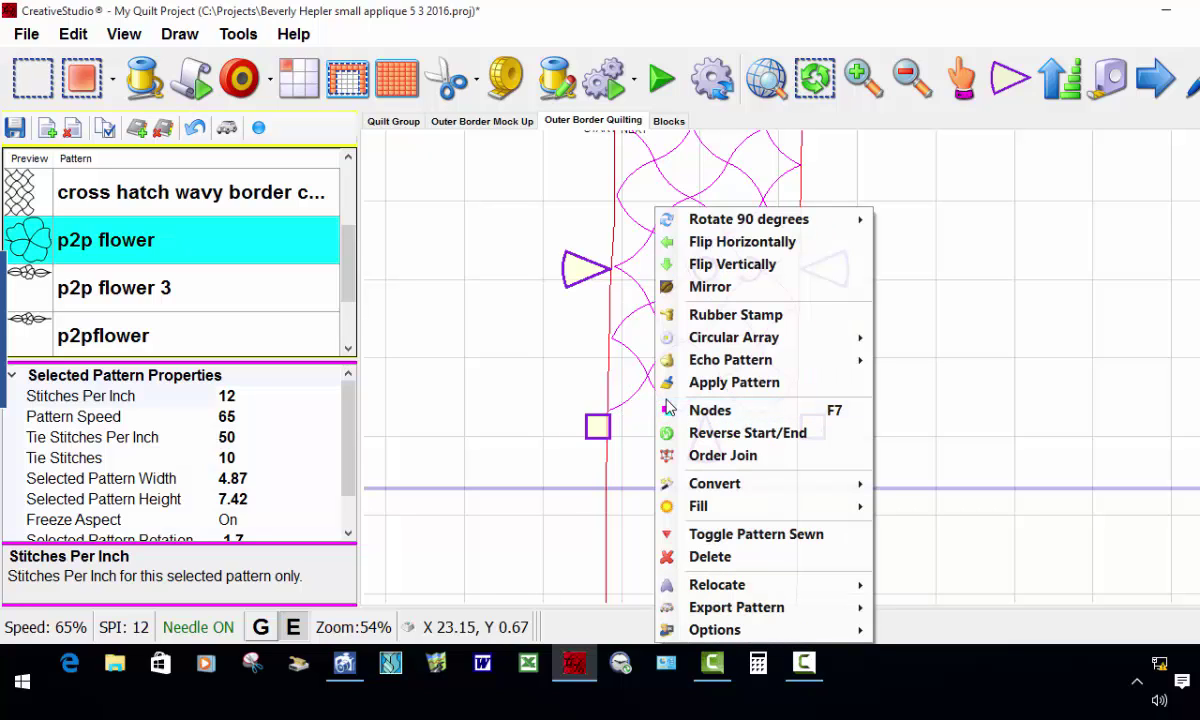
pyautogui.click(708, 458)
pyautogui.scroll(-5, 560, 385)
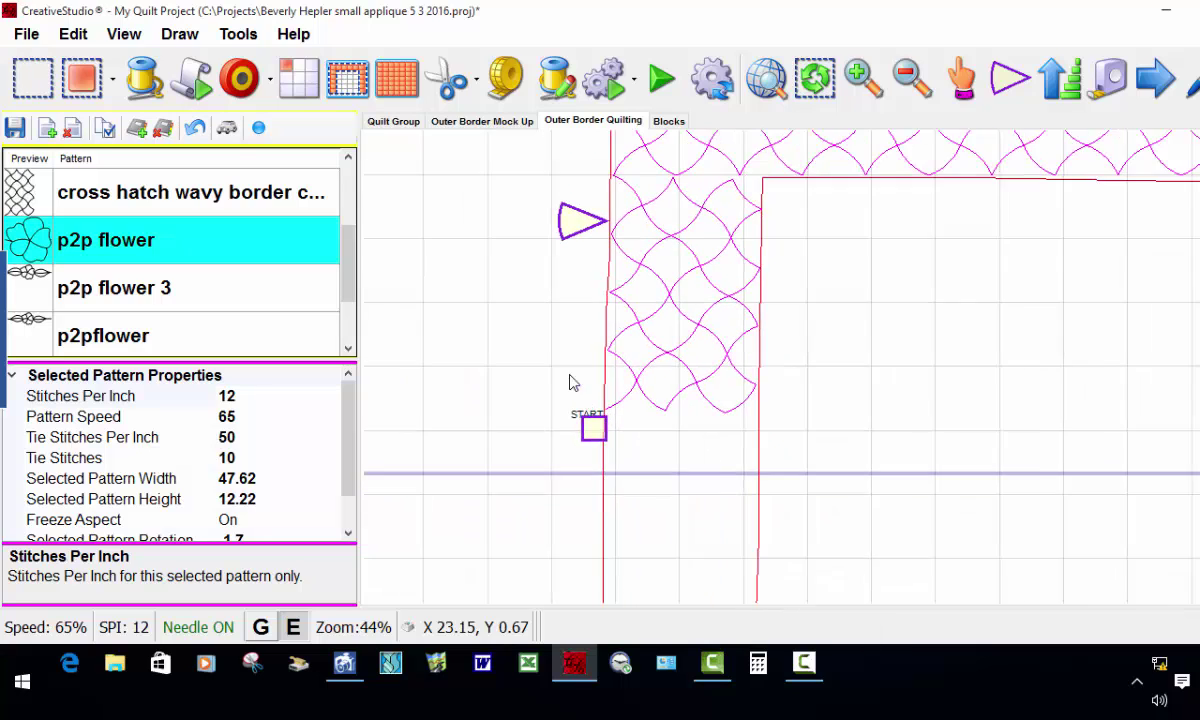
pyautogui.scroll(-2, 552, 333)
pyautogui.scroll(1, 550, 334)
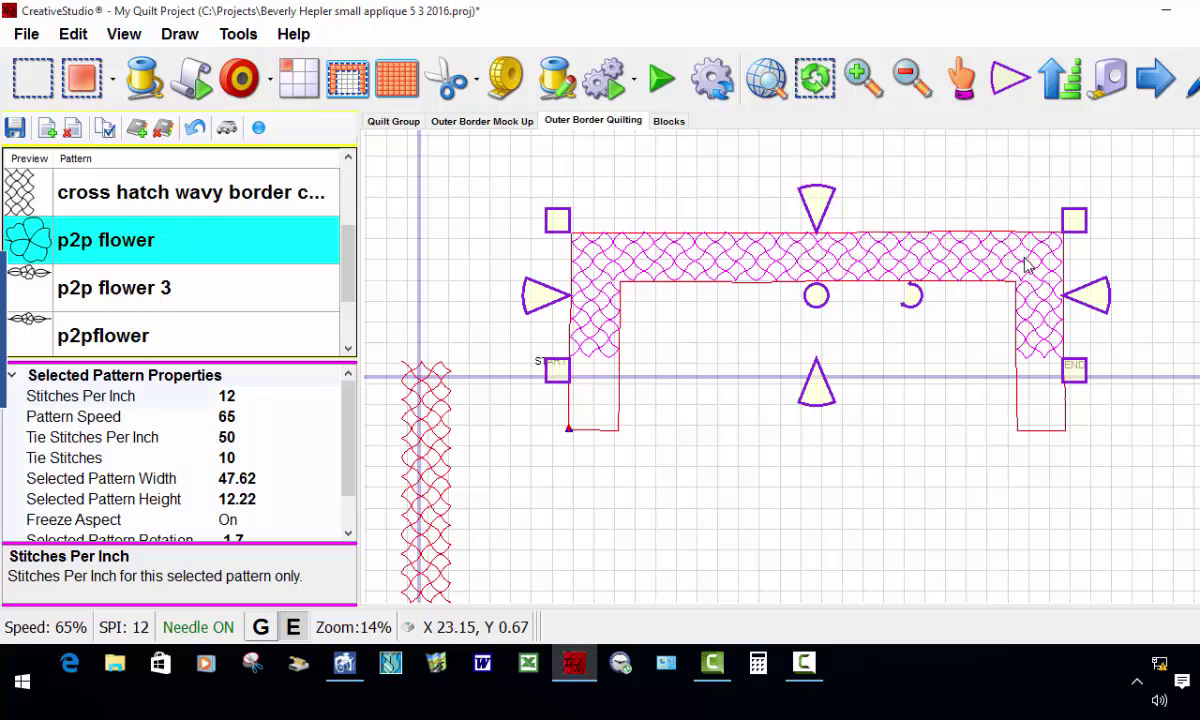
pyautogui.click(801, 488)
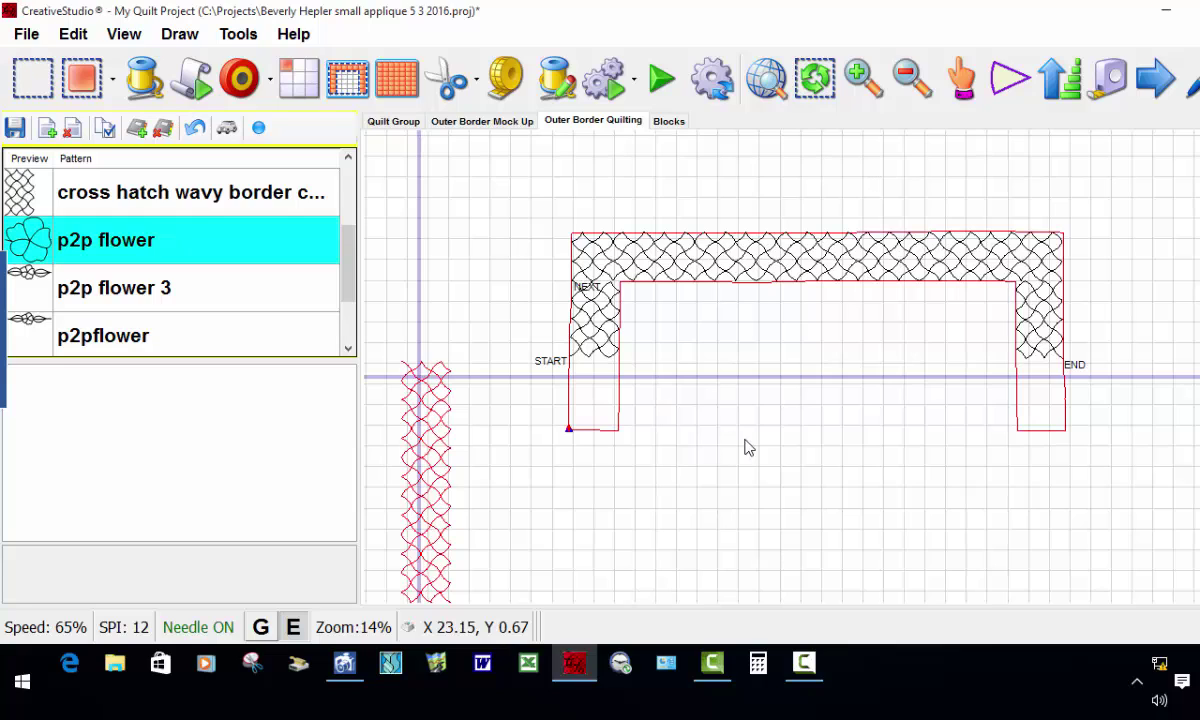
# Select the whole U-shaped cross hatch border and mark it as sewn with Toggle Group Sewn.
pyautogui.moveTo(527, 192); pyautogui.dragTo(1110, 396)
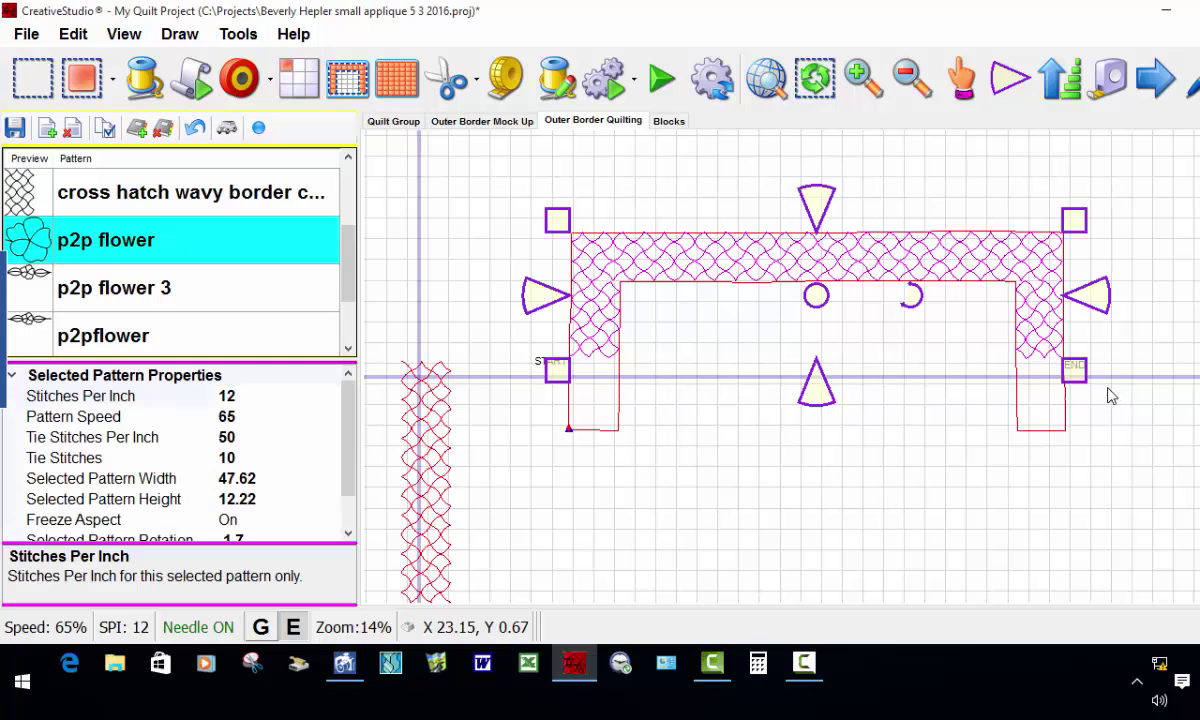
pyautogui.rightClick(812, 307)
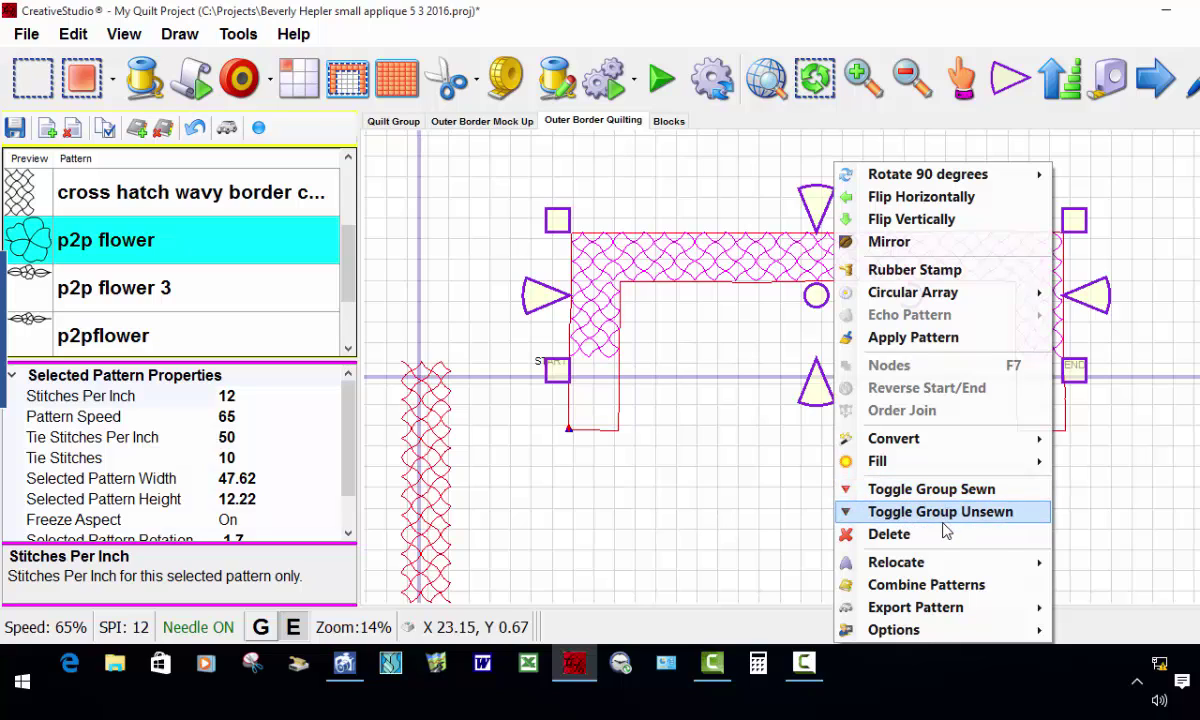
pyautogui.click(941, 489)
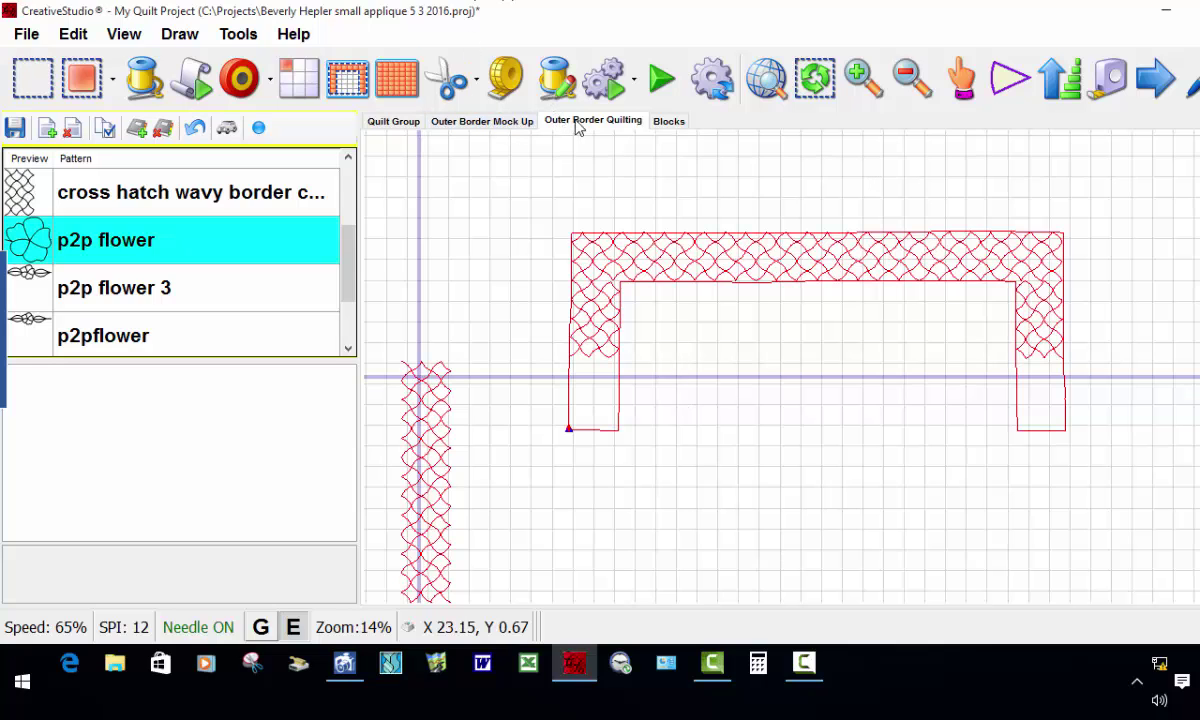
# Examine the quilted blocks and sashing in the Blocks workspace along with the pattern list, and compare them with the Outer Border Quilting layout.
pyautogui.click(668, 122)
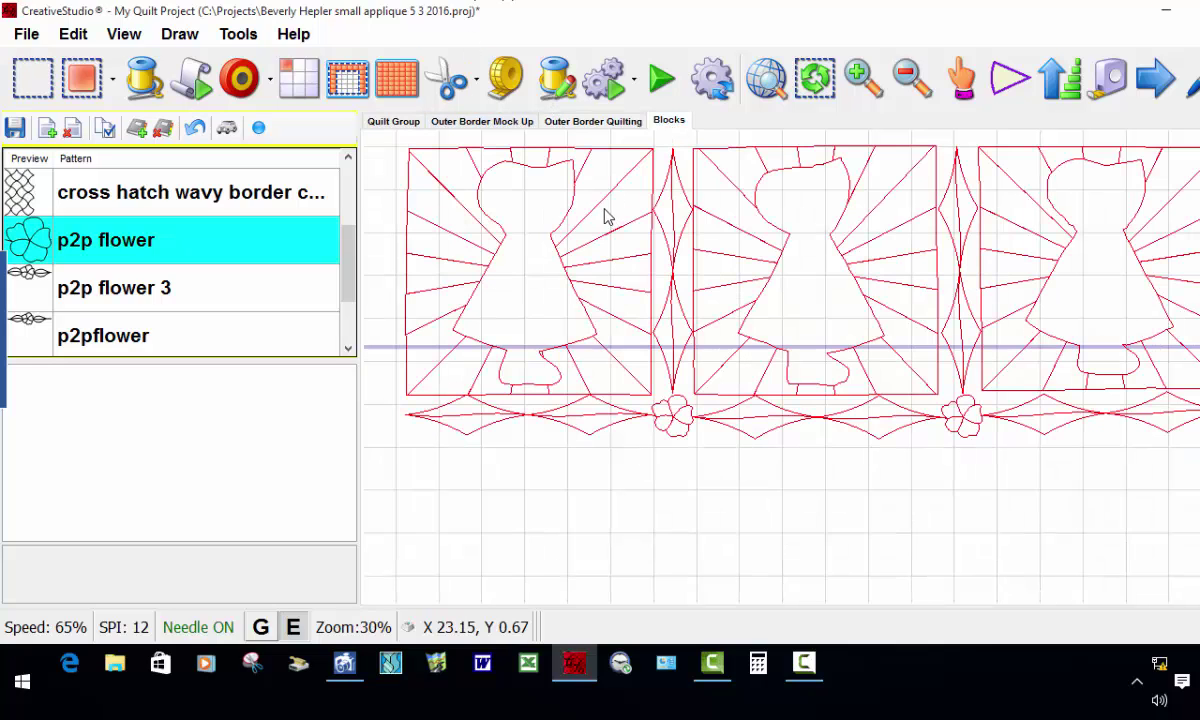
pyautogui.scroll(-3, 505, 200)
pyautogui.scroll(-1, 497, 222)
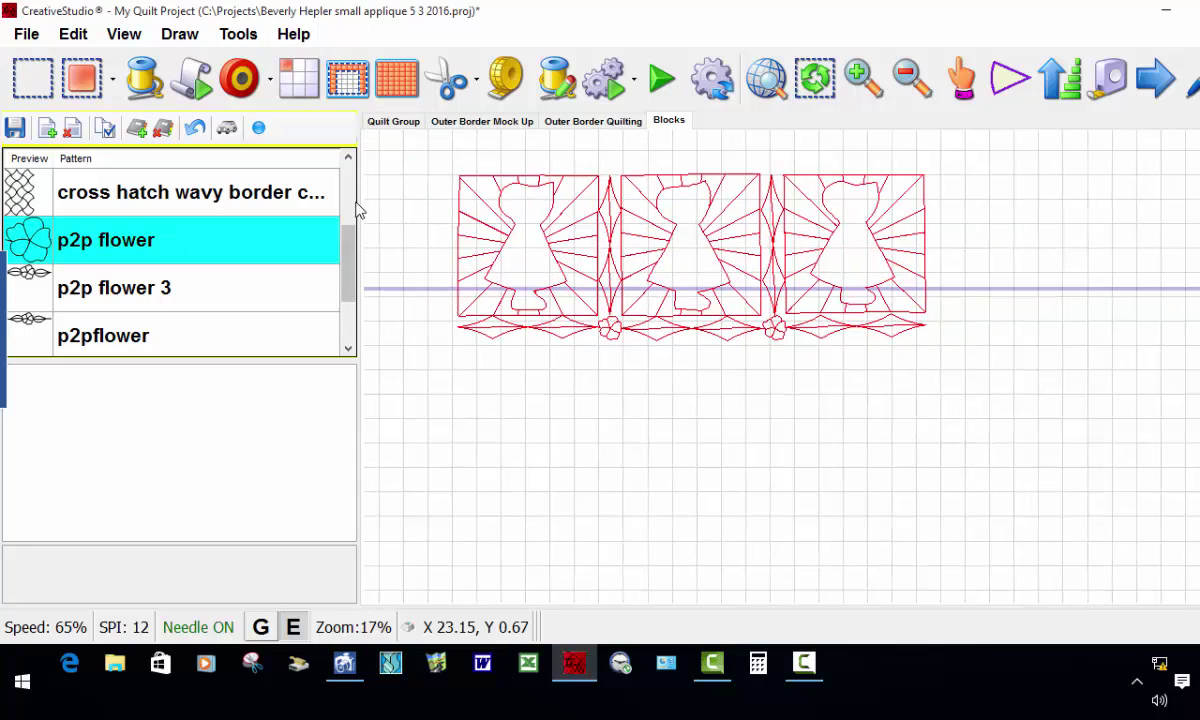
pyautogui.moveTo(348, 241); pyautogui.dragTo(347, 178)
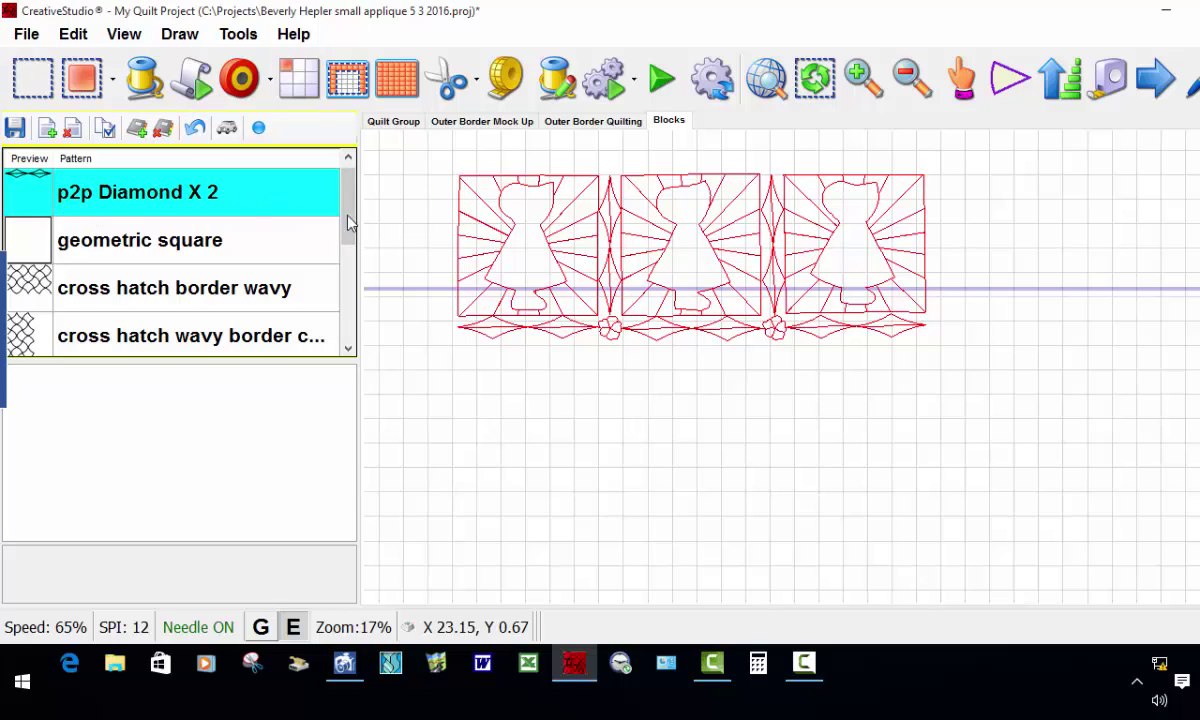
pyautogui.moveTo(348, 211); pyautogui.dragTo(346, 250)
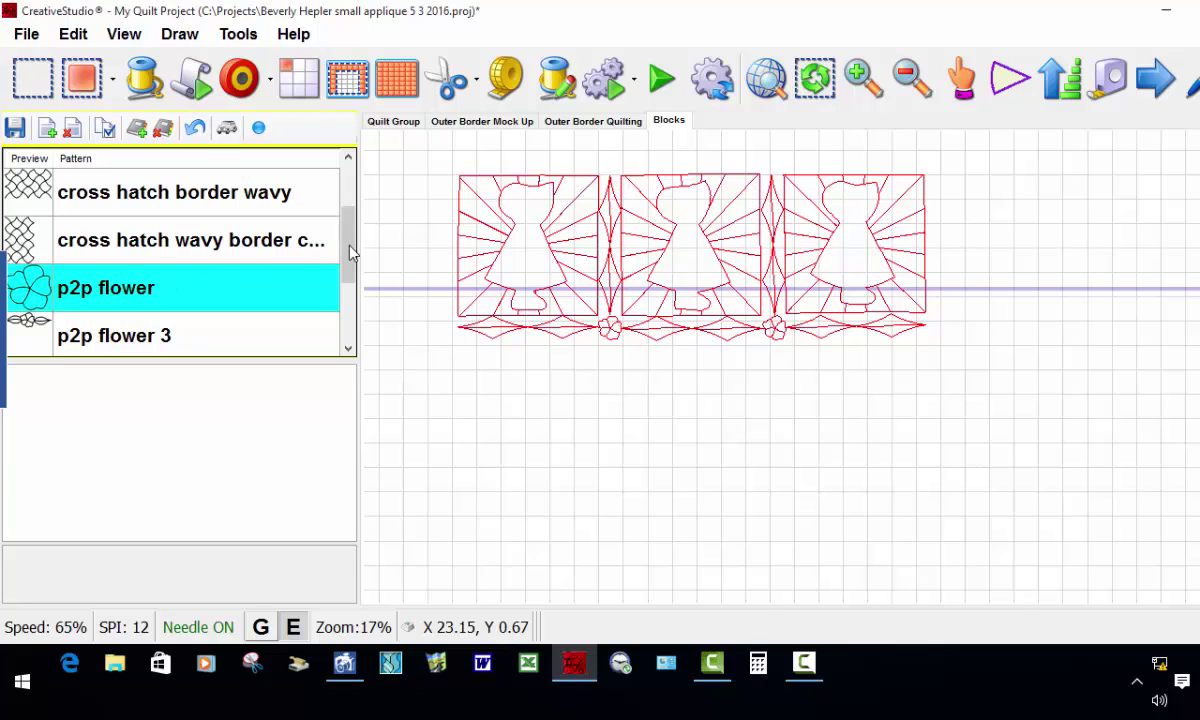
pyautogui.moveTo(350, 290); pyautogui.dragTo(348, 321)
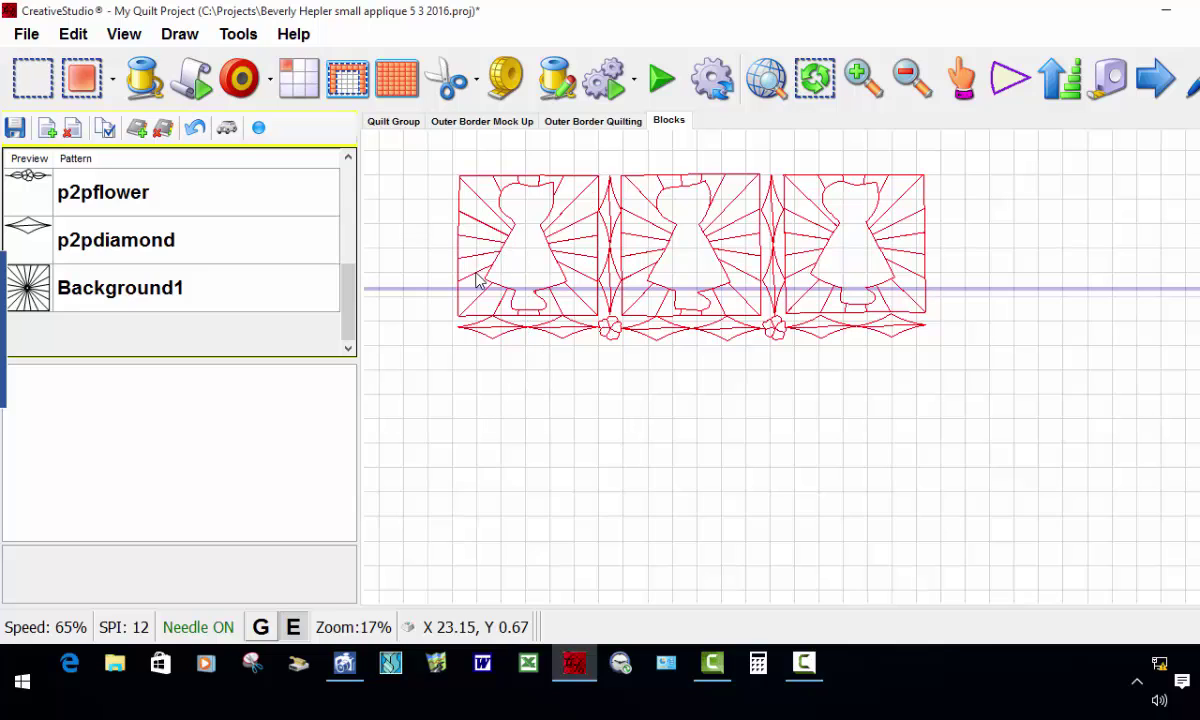
pyautogui.scroll(5, 492, 289)
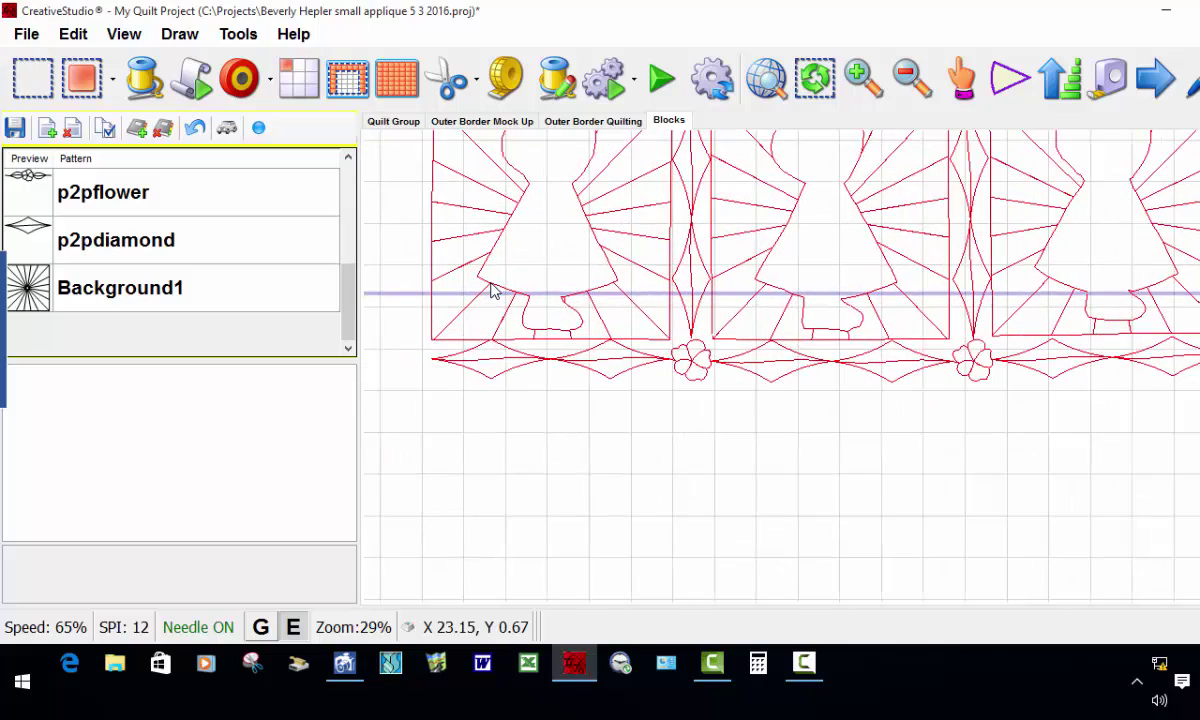
pyautogui.scroll(1, 492, 289)
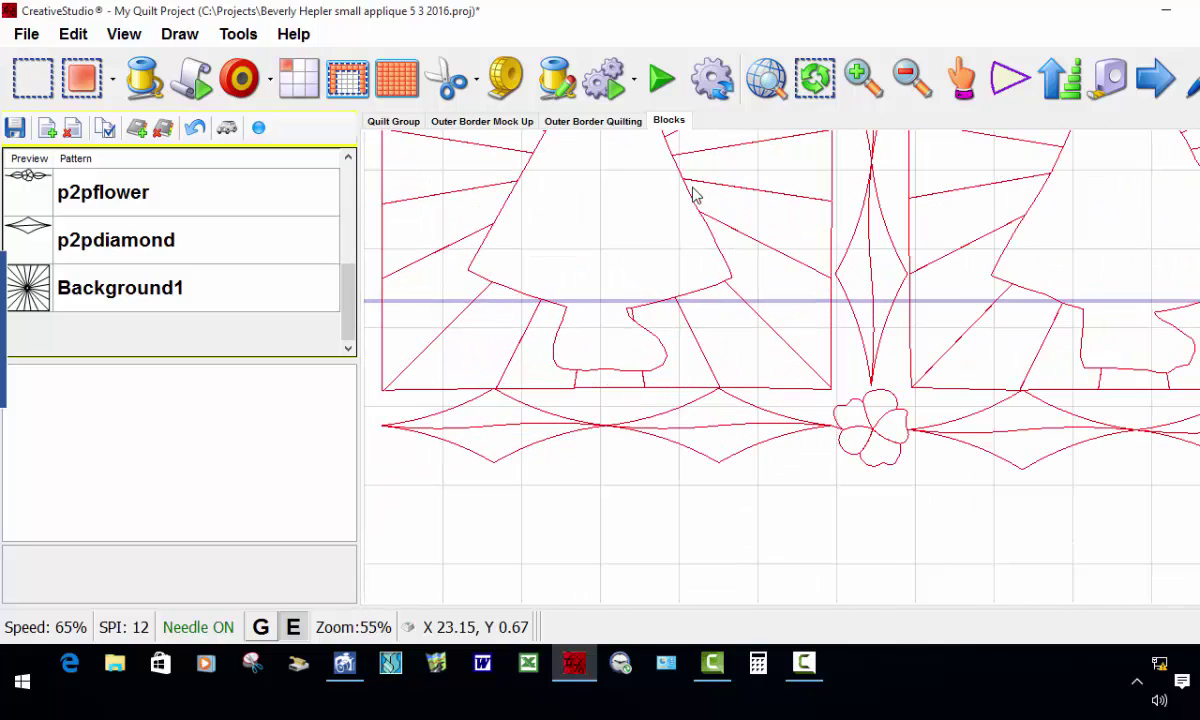
pyautogui.scroll(-1, 620, 240)
pyautogui.scroll(-4, 491, 277)
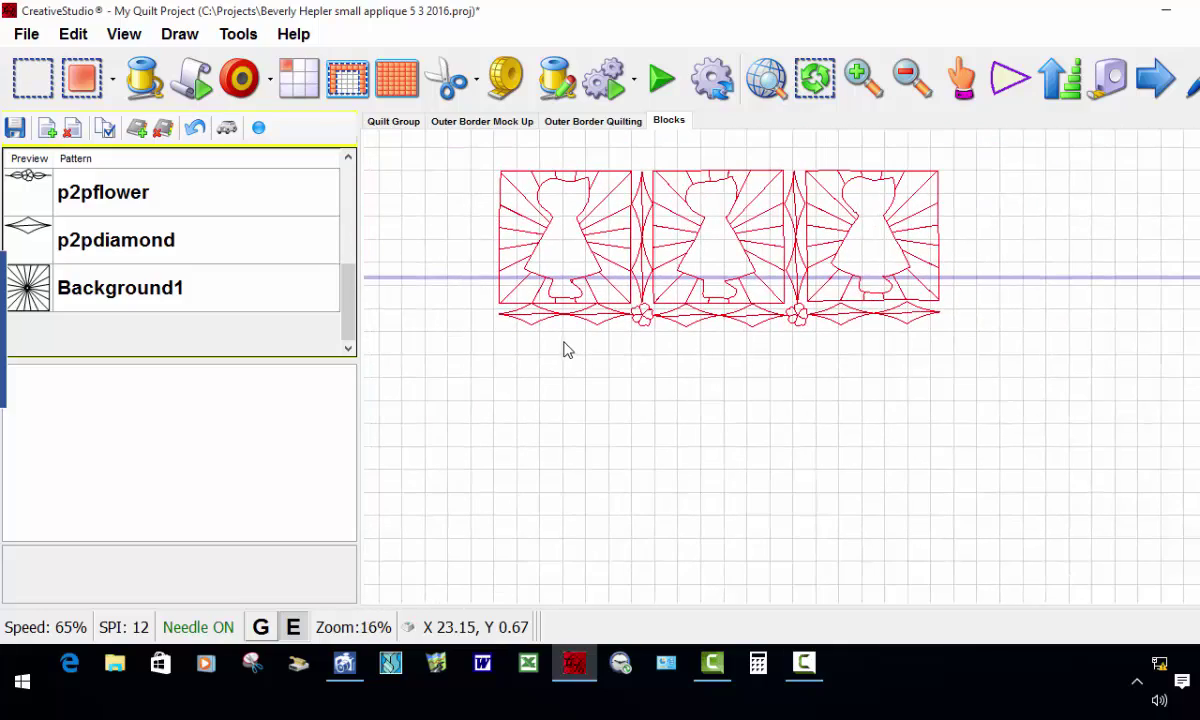
pyautogui.scroll(-1, 560, 350)
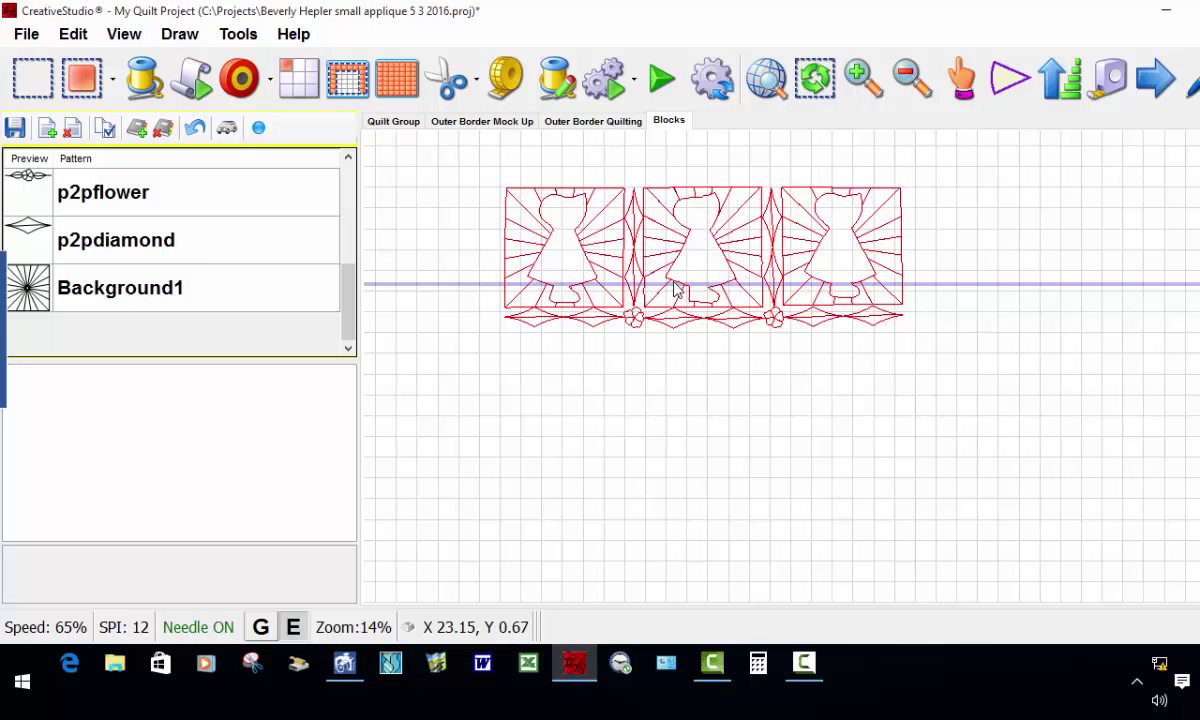
pyautogui.scroll(-1, 560, 283)
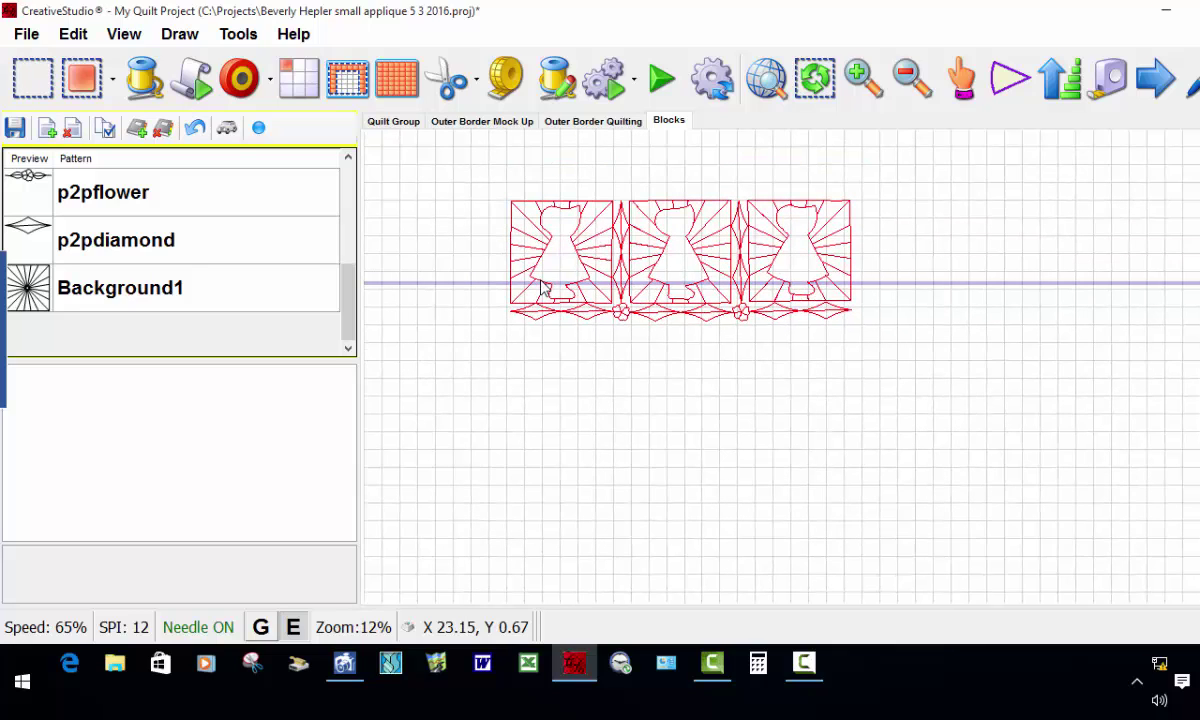
pyautogui.click(584, 127)
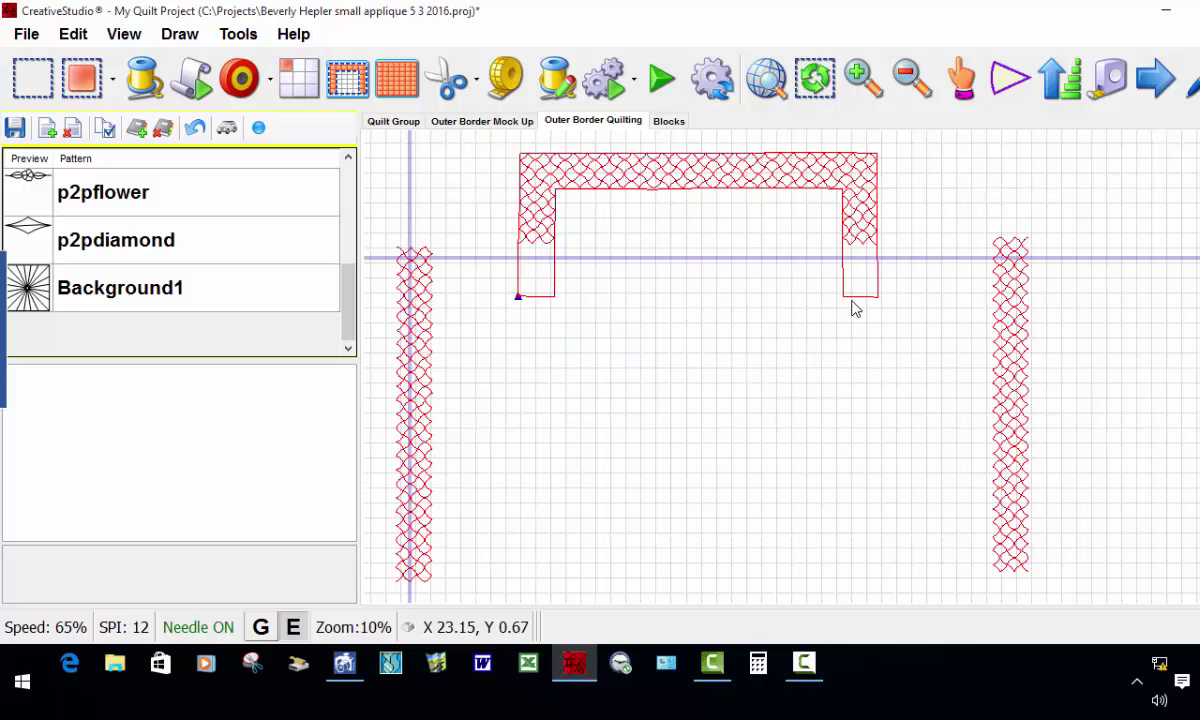
pyautogui.click(668, 121)
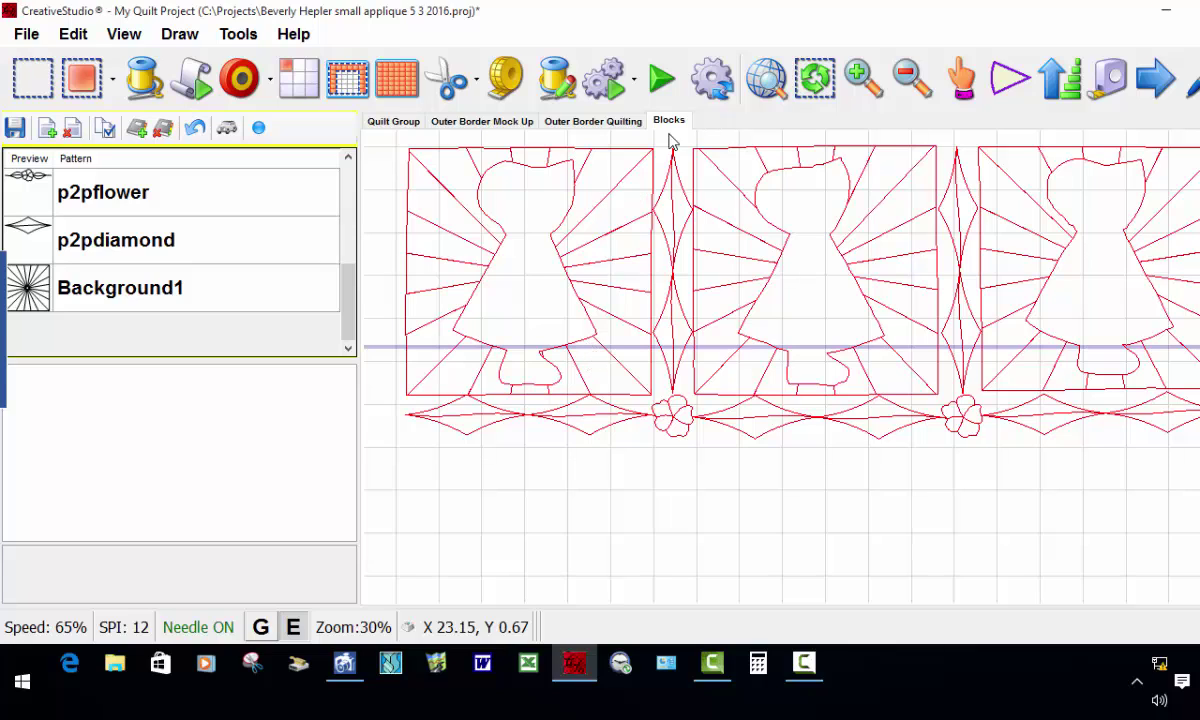
# Relocate the Outer Border Quilting patterns with Shift ALL to 1 Point, using the left leg's lower outer end as the known point.
pyautogui.click(552, 121)
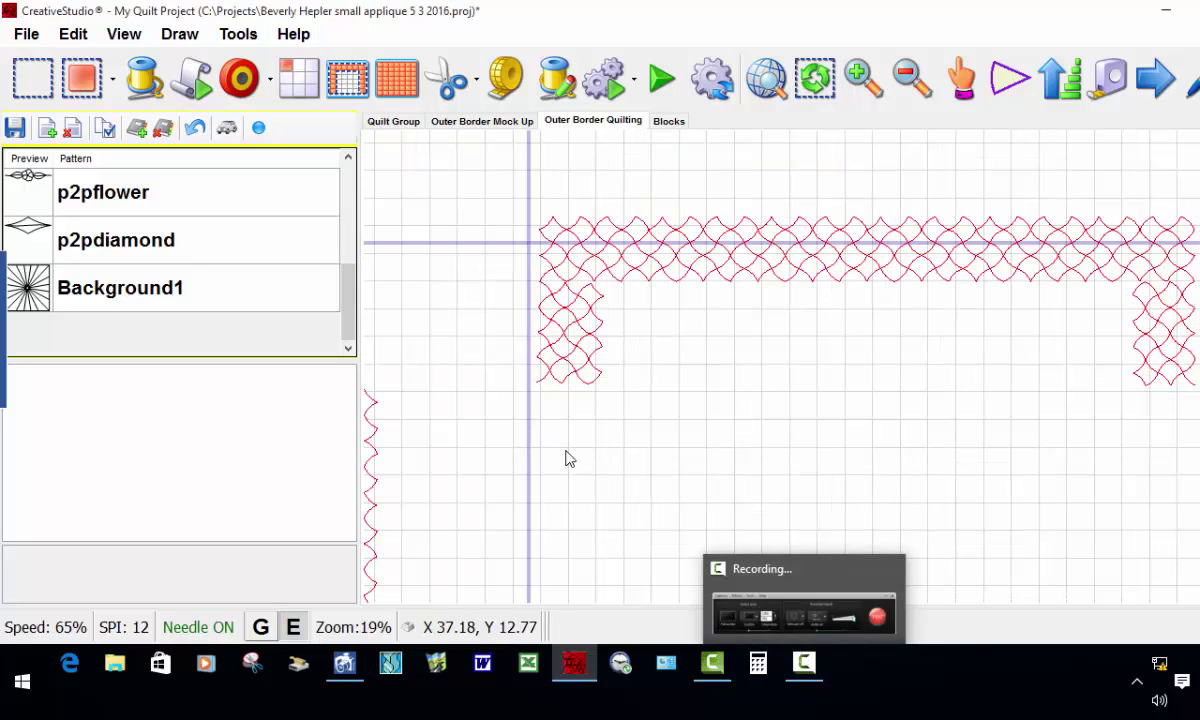
pyautogui.scroll(2, 558, 395)
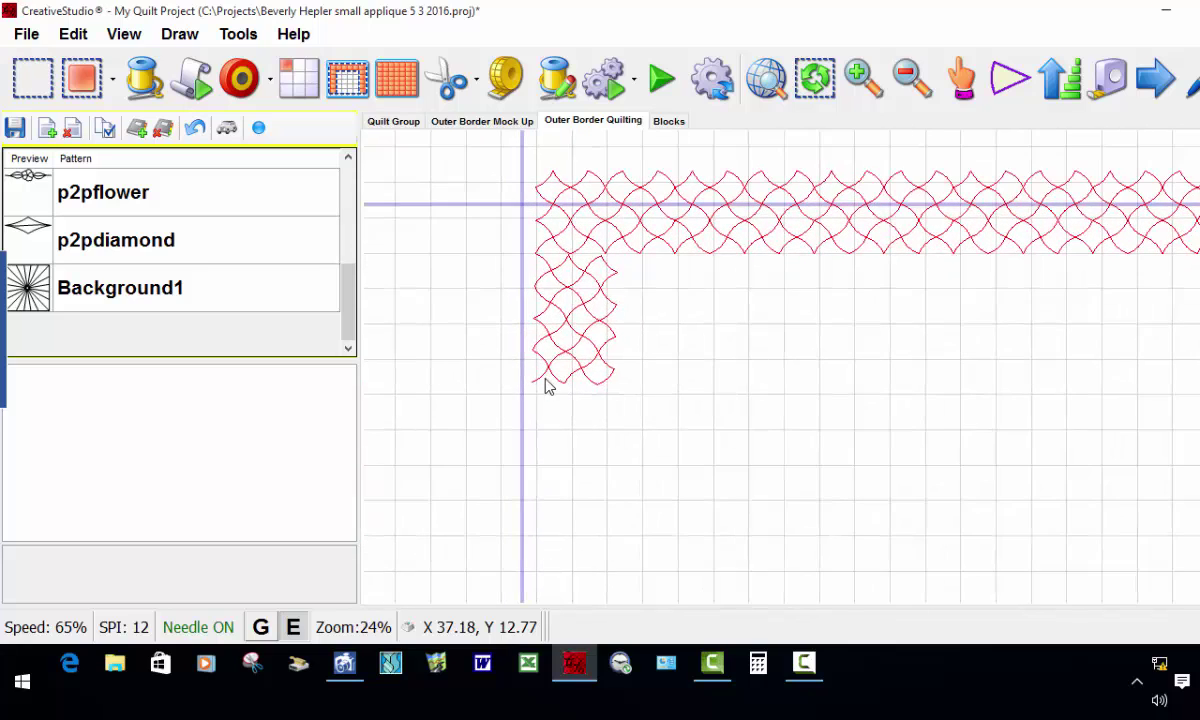
pyautogui.scroll(2, 546, 387)
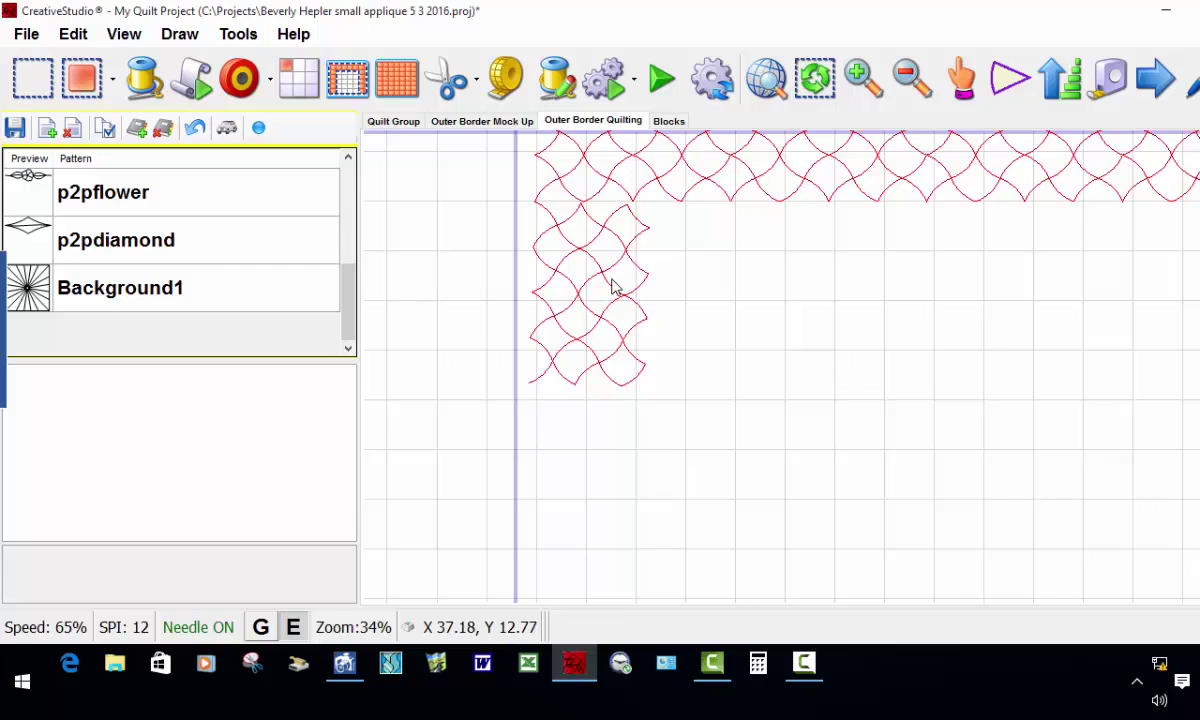
pyautogui.rightClick(928, 180)
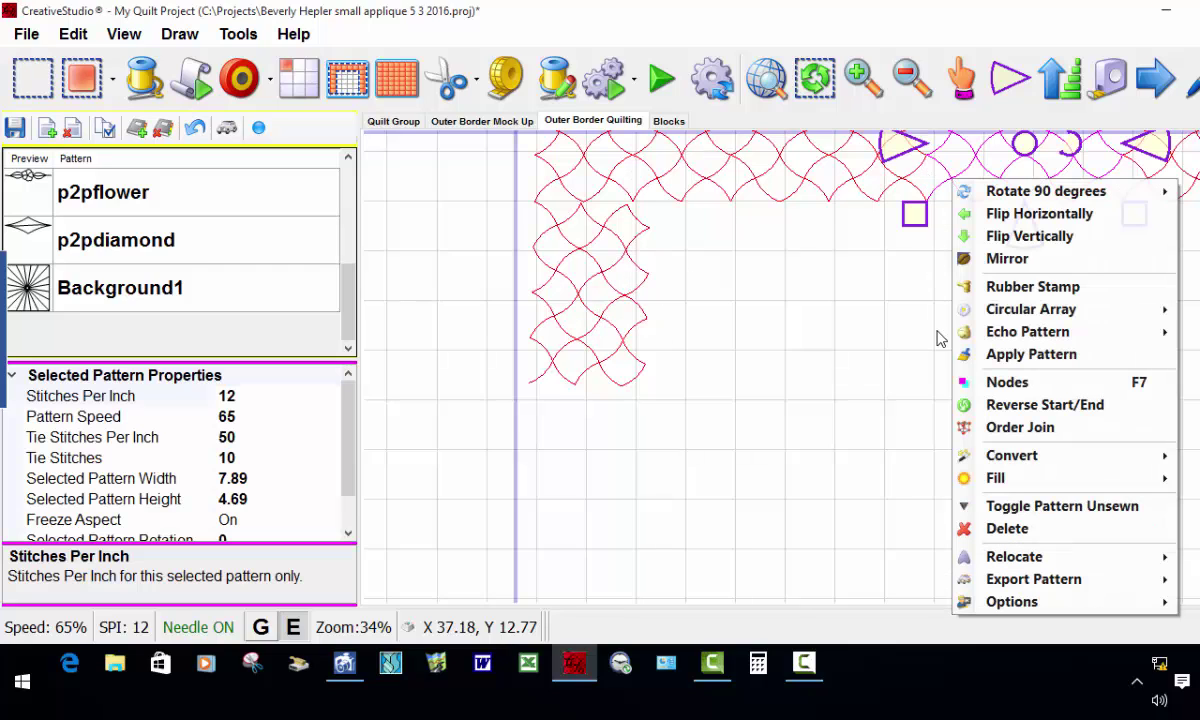
pyautogui.moveTo(997, 565)
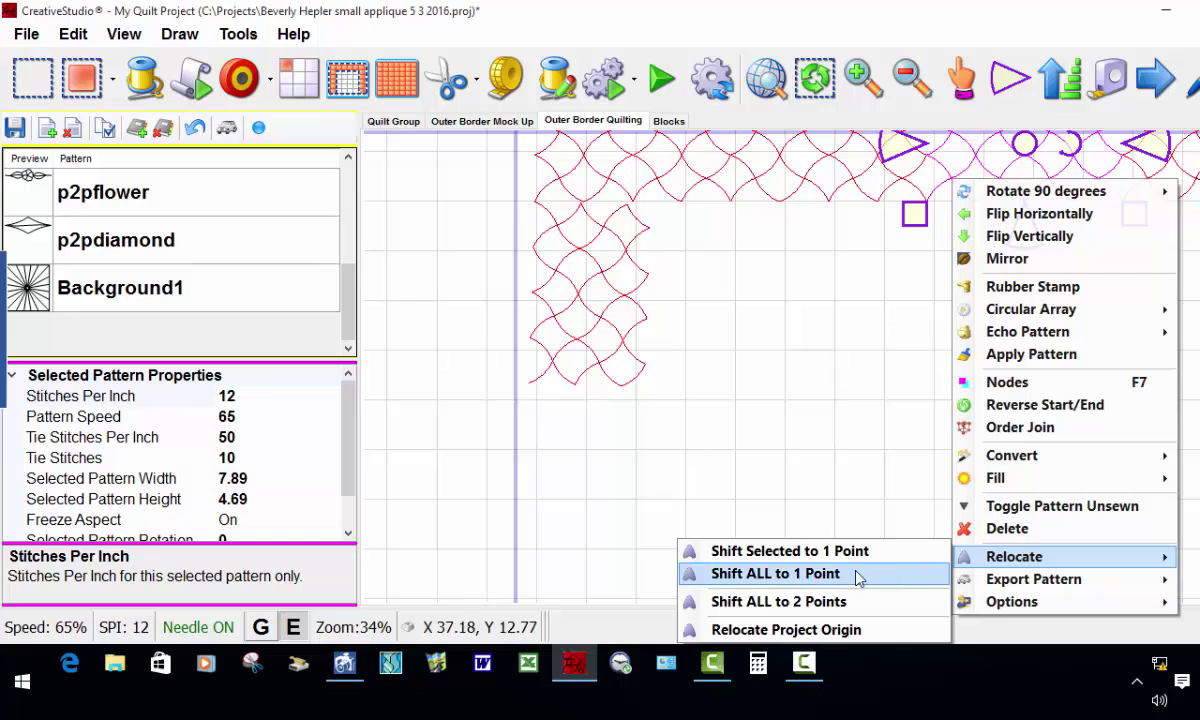
pyautogui.click(777, 573)
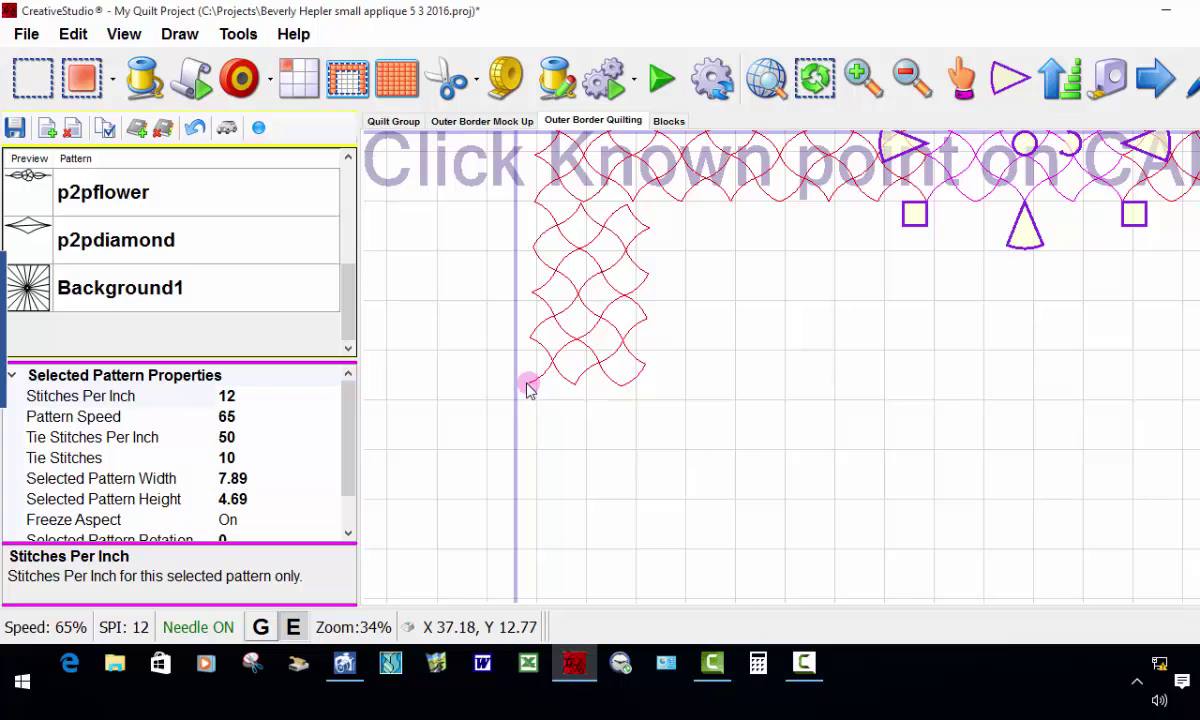
pyautogui.click(528, 391)
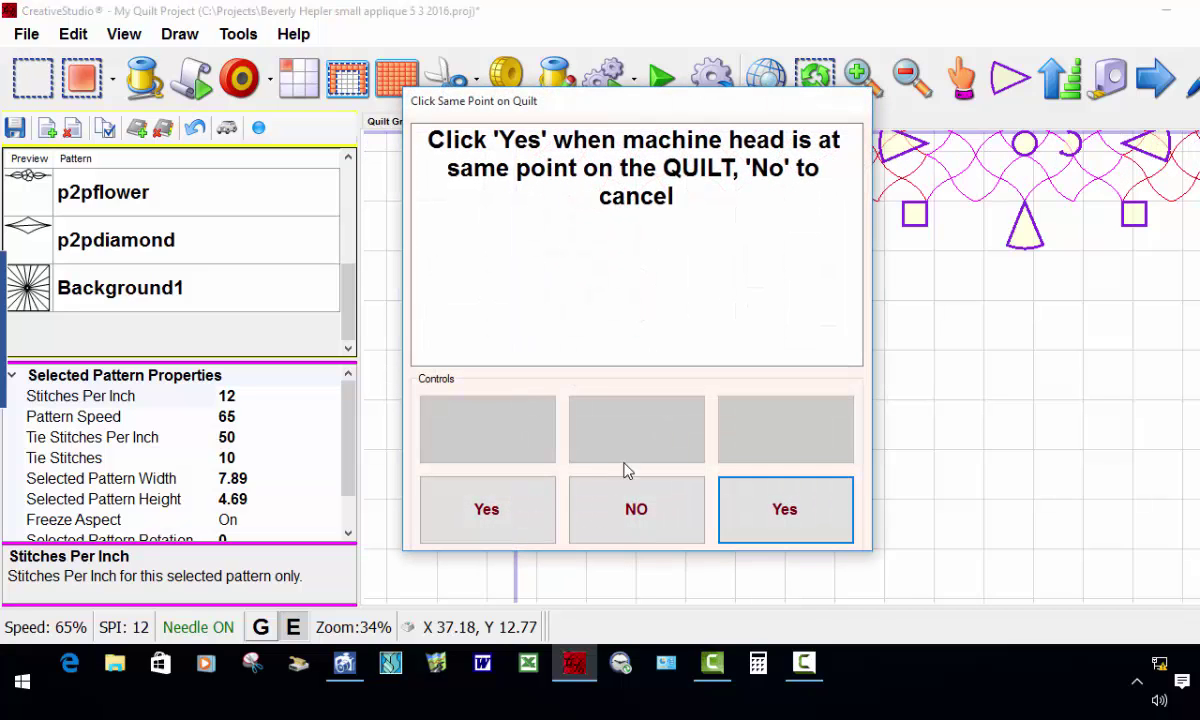
pyautogui.click(772, 538)
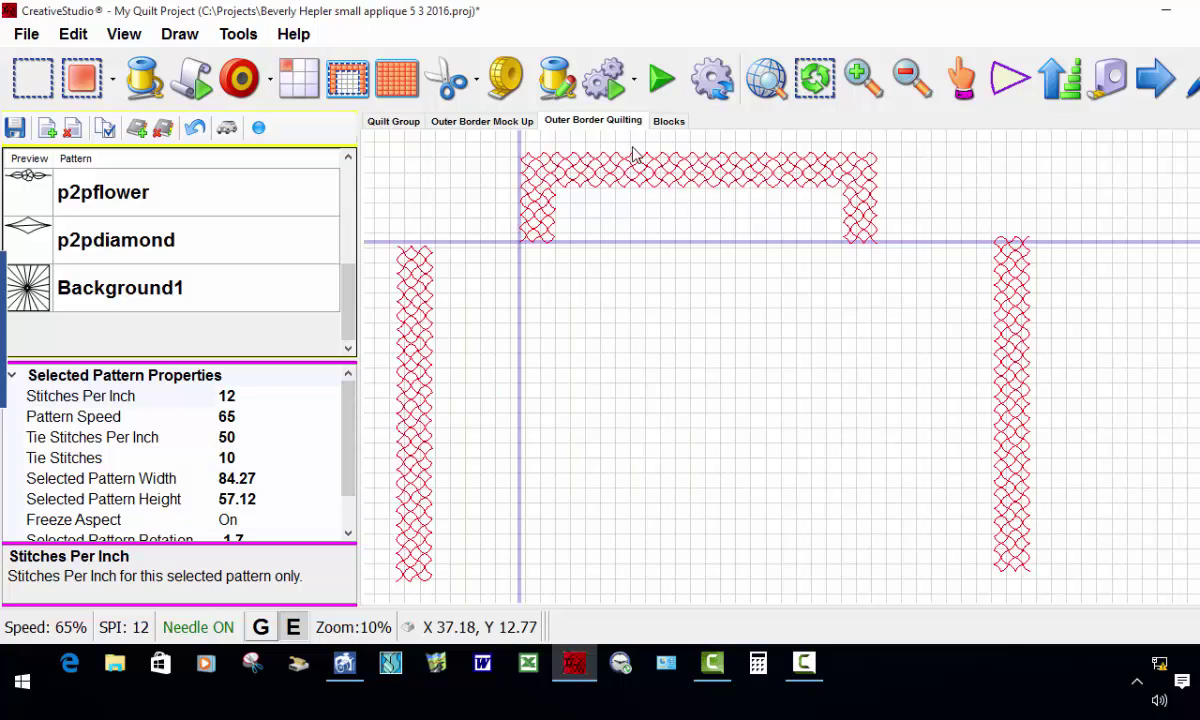
# Select the upper two cross hatch patterns of the separate left border strip and mark them unsewn with Toggle Group Unsewn.
pyautogui.scroll(-3, 615, 358)
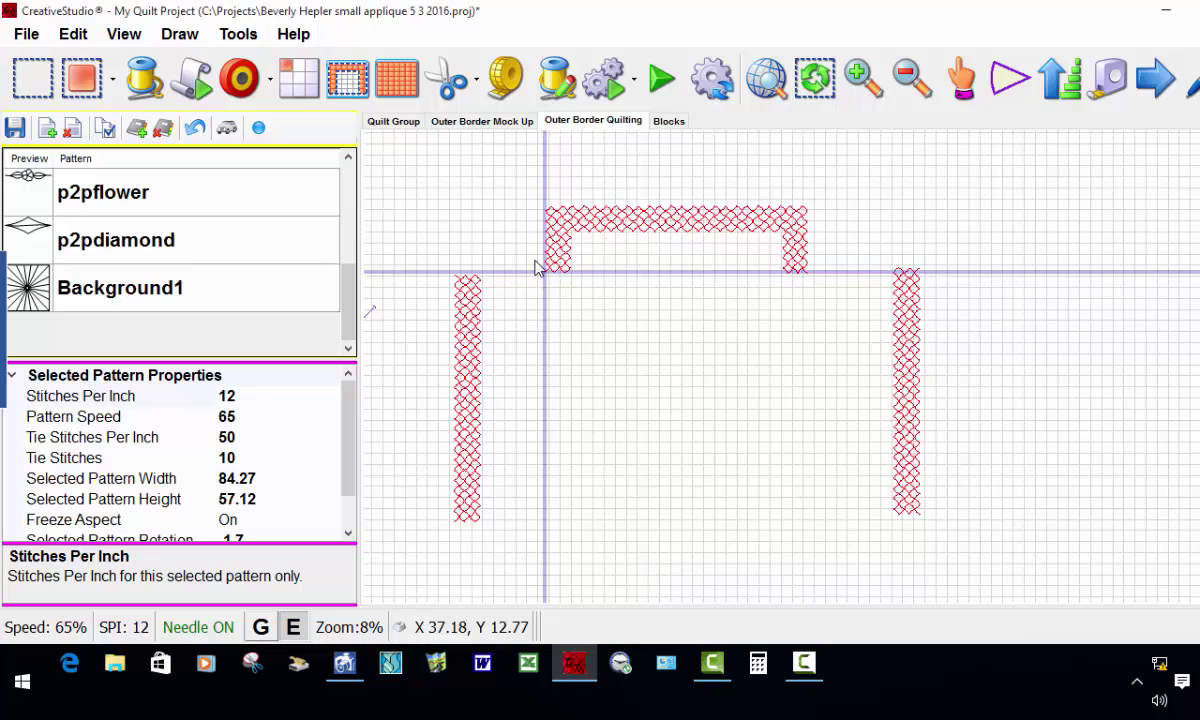
pyautogui.scroll(-1, 505, 250)
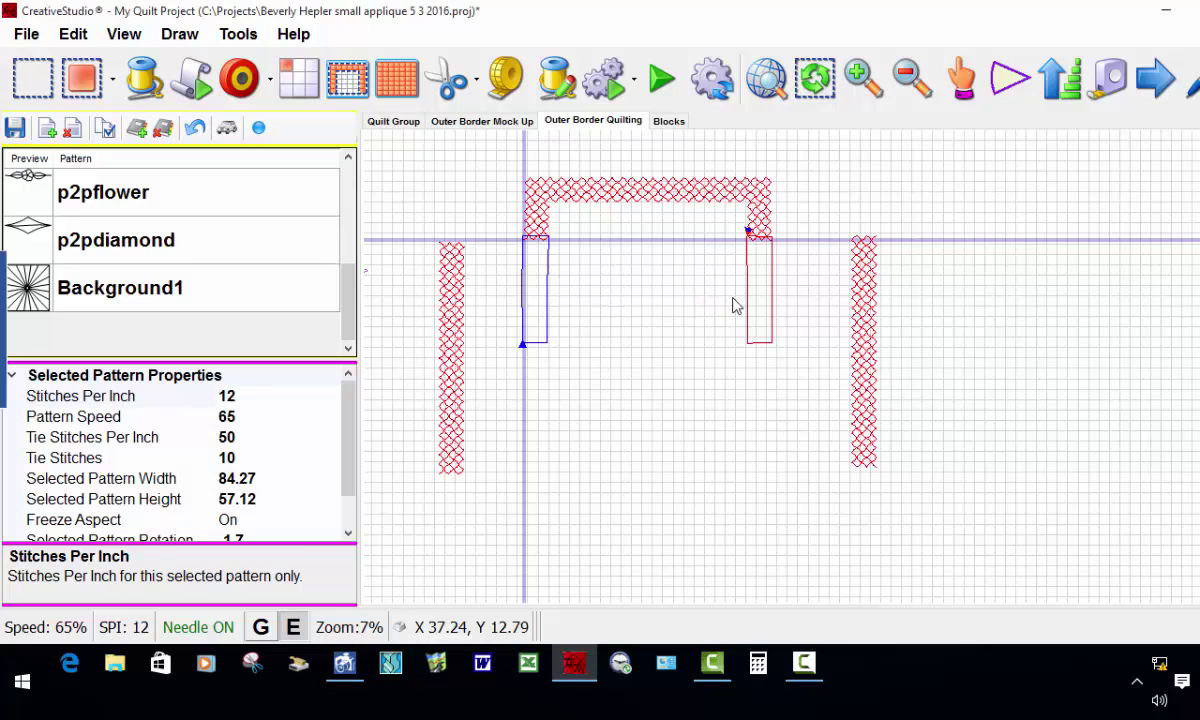
pyautogui.scroll(3, 522, 298)
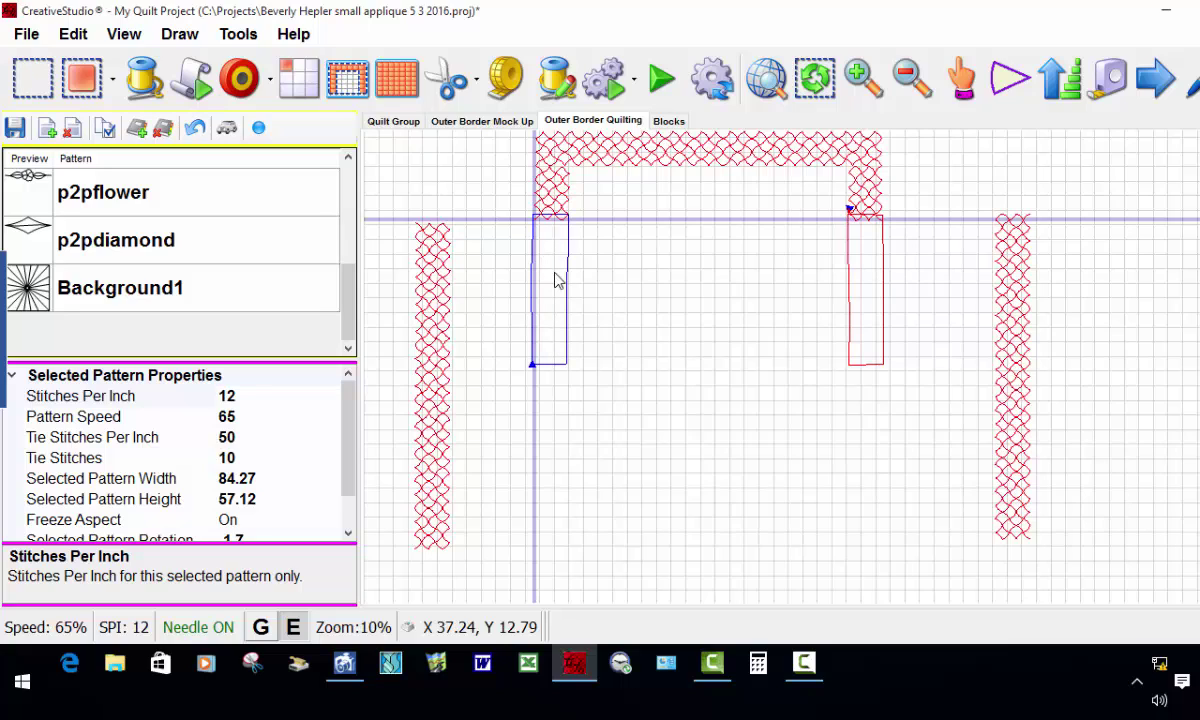
pyautogui.click(436, 250)
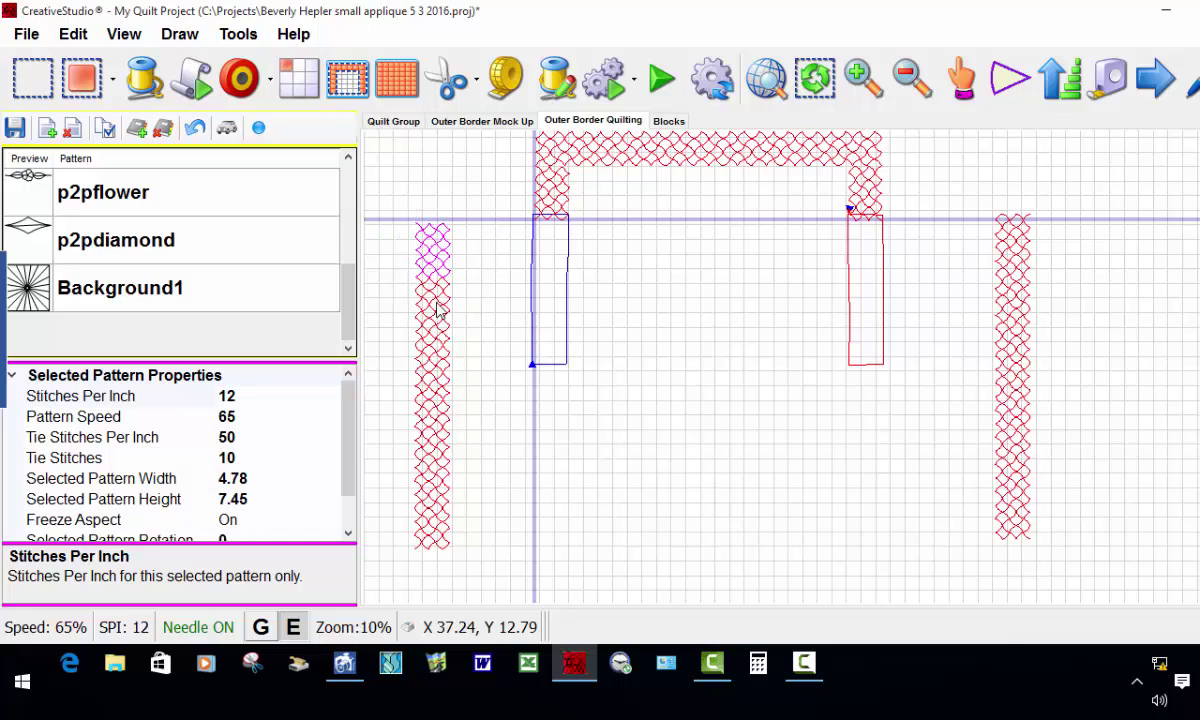
pyautogui.click(436, 316)
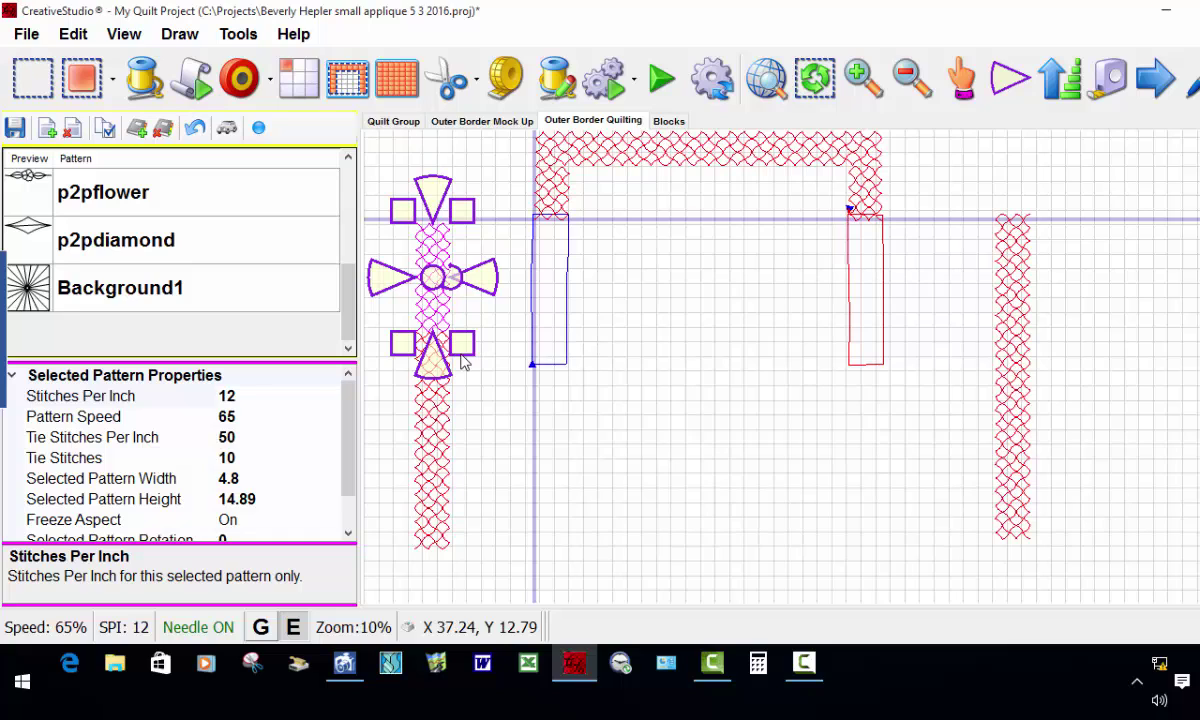
pyautogui.rightClick(432, 280)
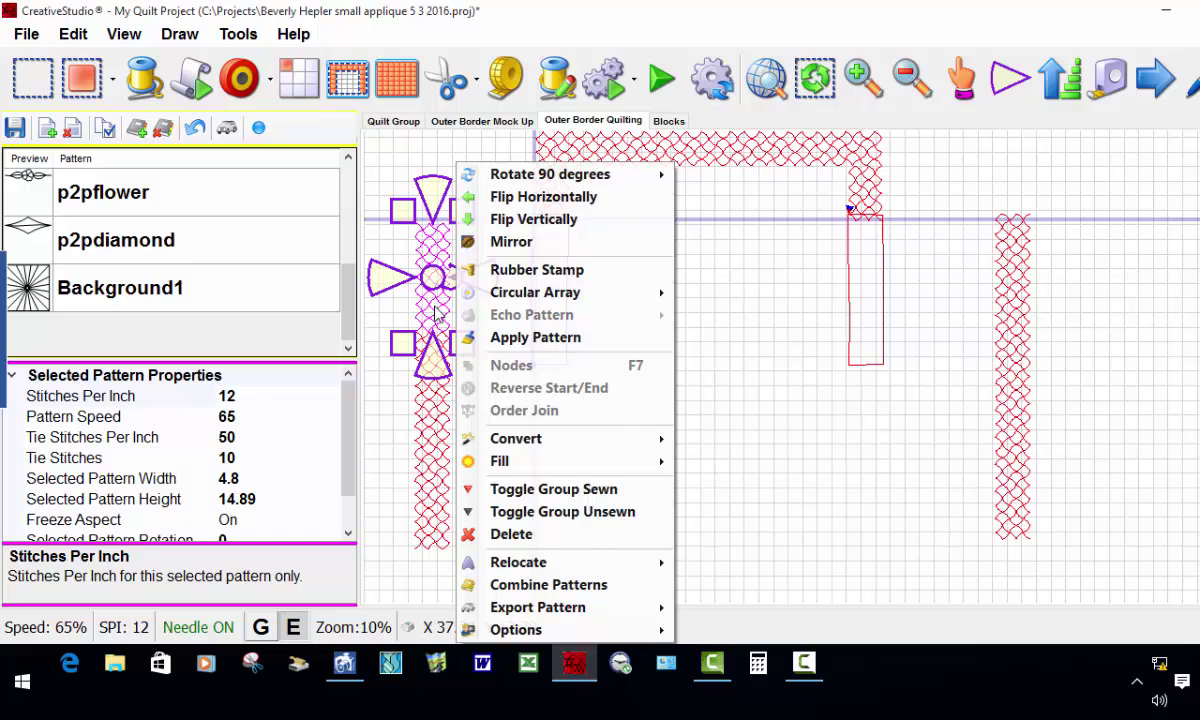
pyautogui.click(580, 512)
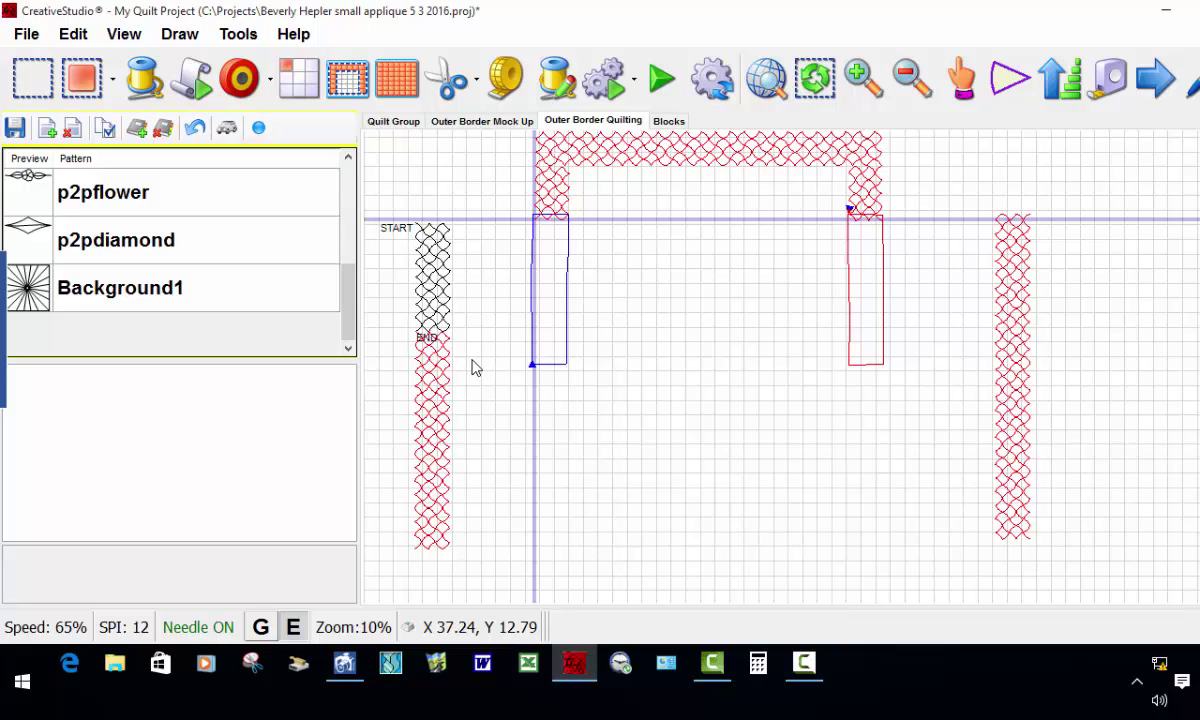
# Relocate the two unsewn patterns with Shift Selected to 1 Point, using their START corner as the known point and confirming the machine head's position.
pyautogui.click(428, 253)
pyautogui.click(438, 314)
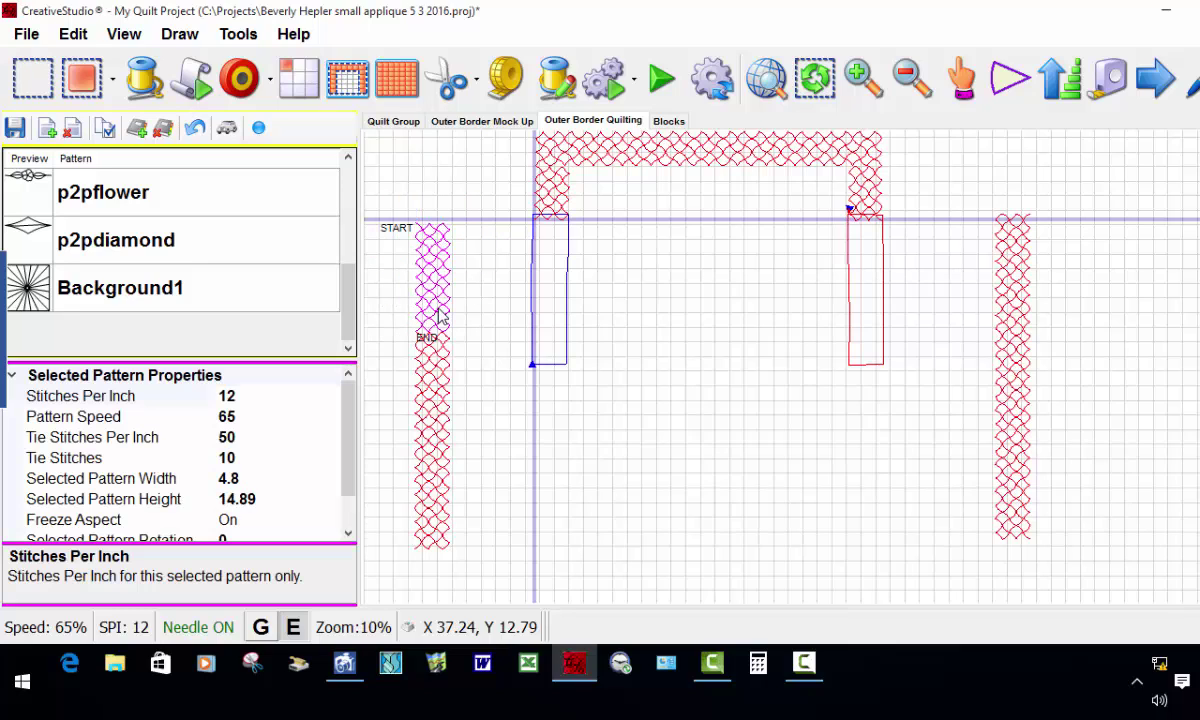
pyautogui.click(418, 295)
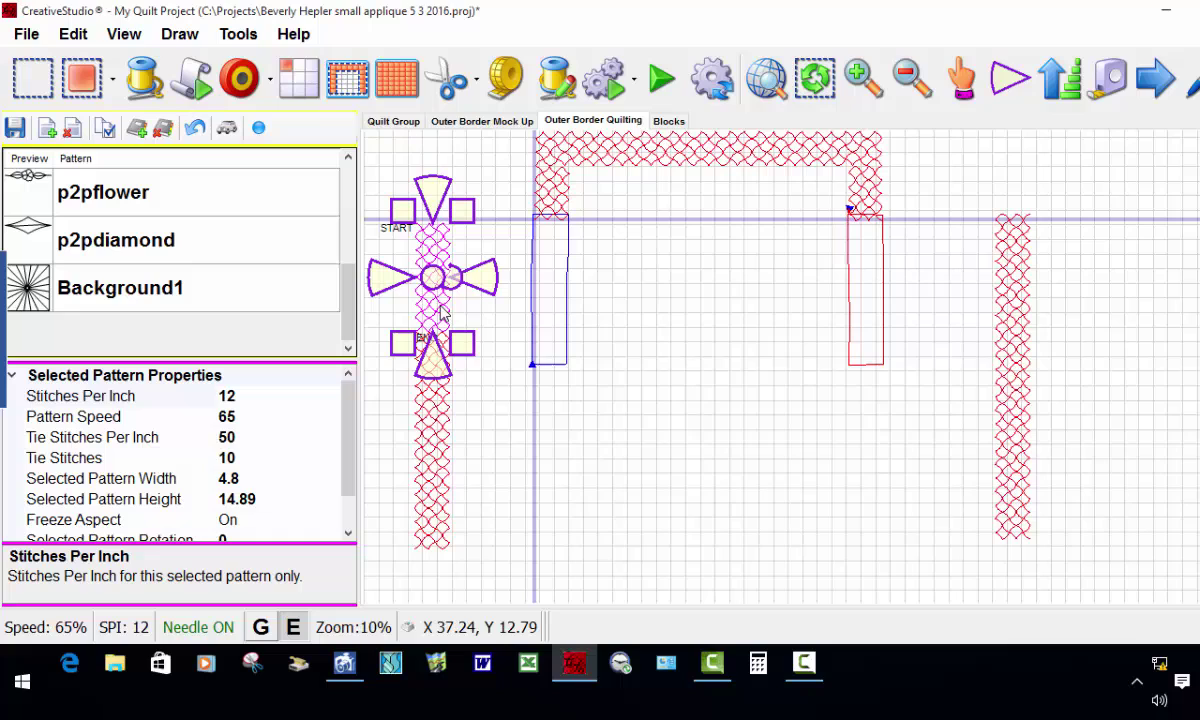
pyautogui.rightClick(434, 253)
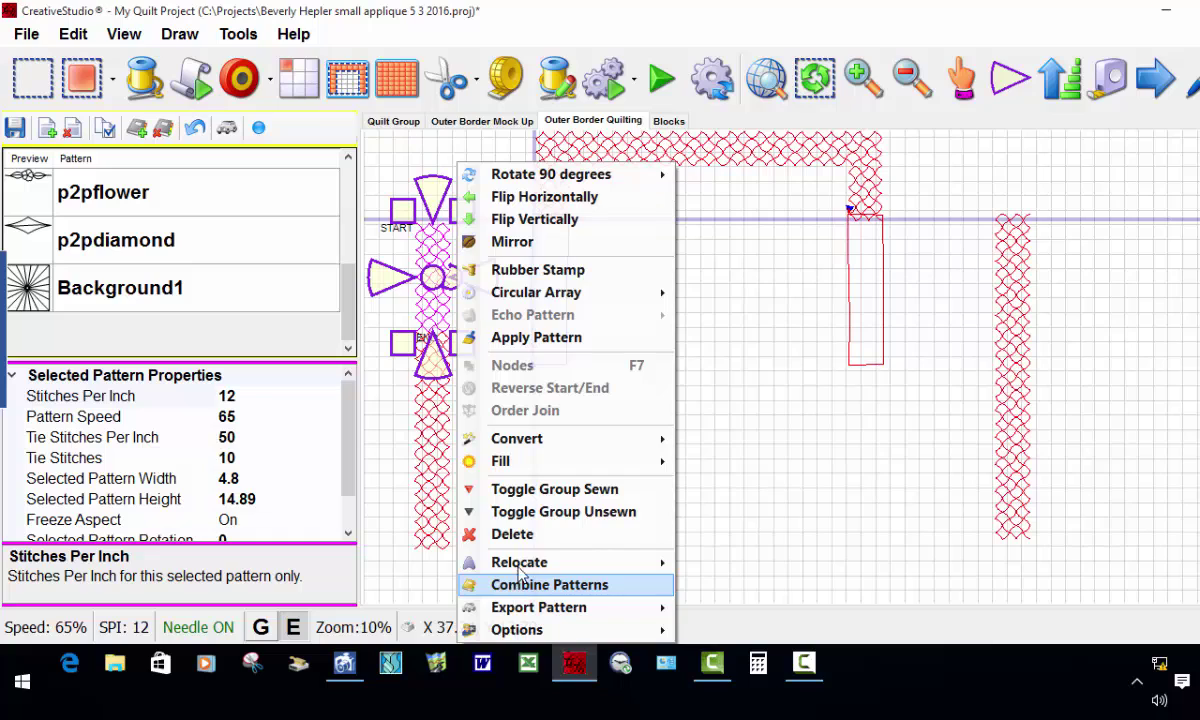
pyautogui.moveTo(524, 567)
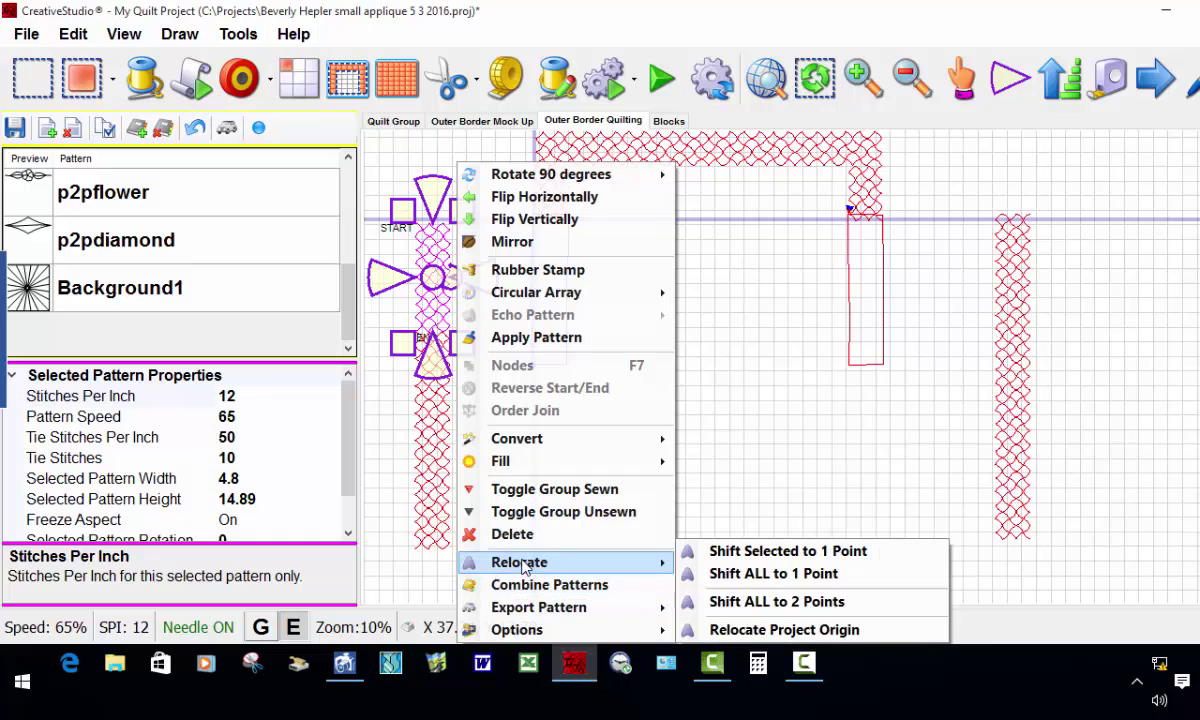
pyautogui.click(767, 553)
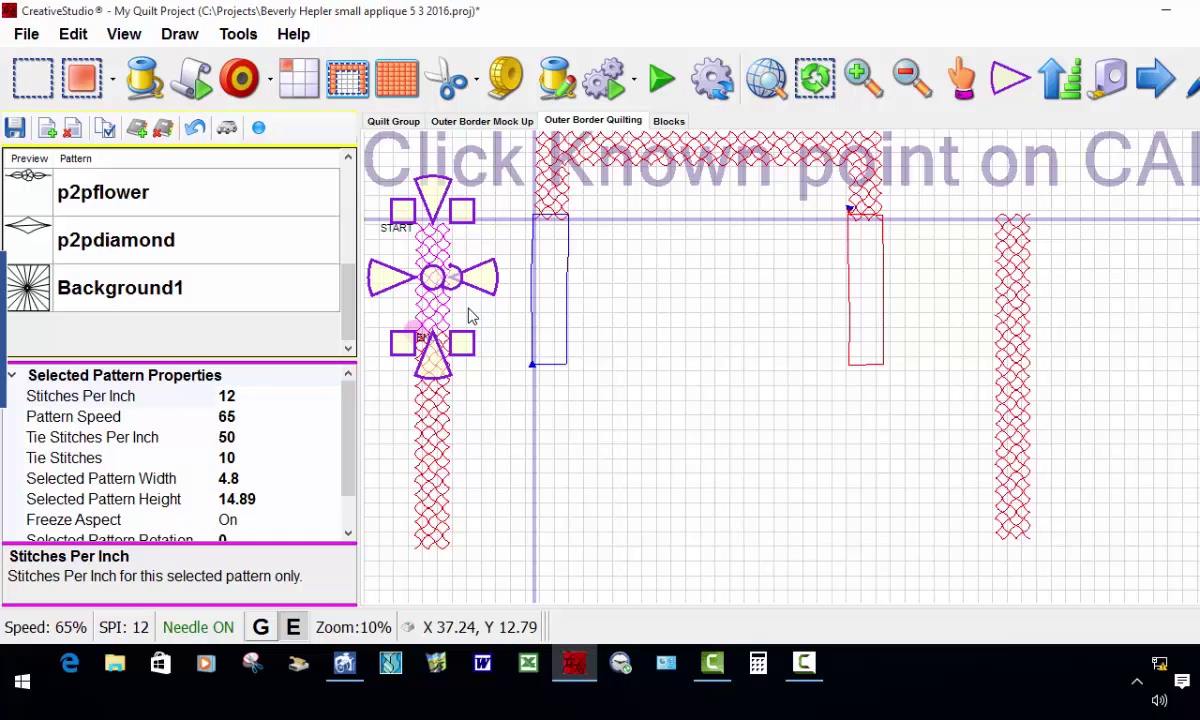
pyautogui.click(532, 219)
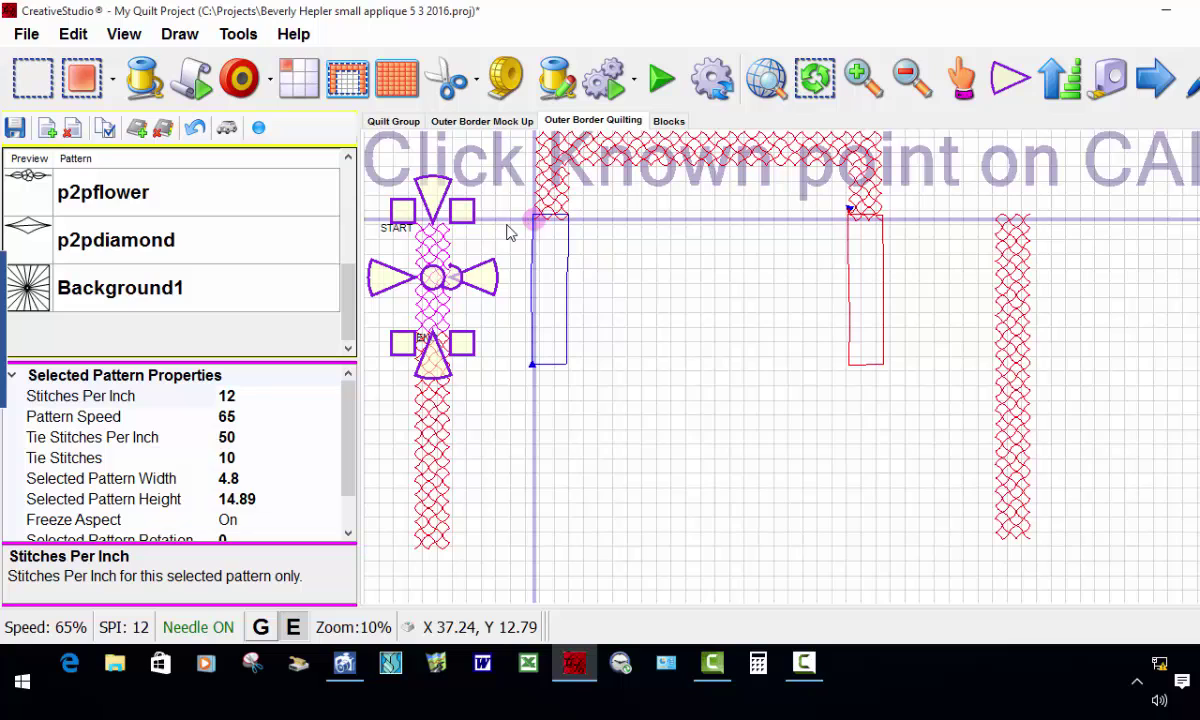
pyautogui.scroll(3, 403, 228)
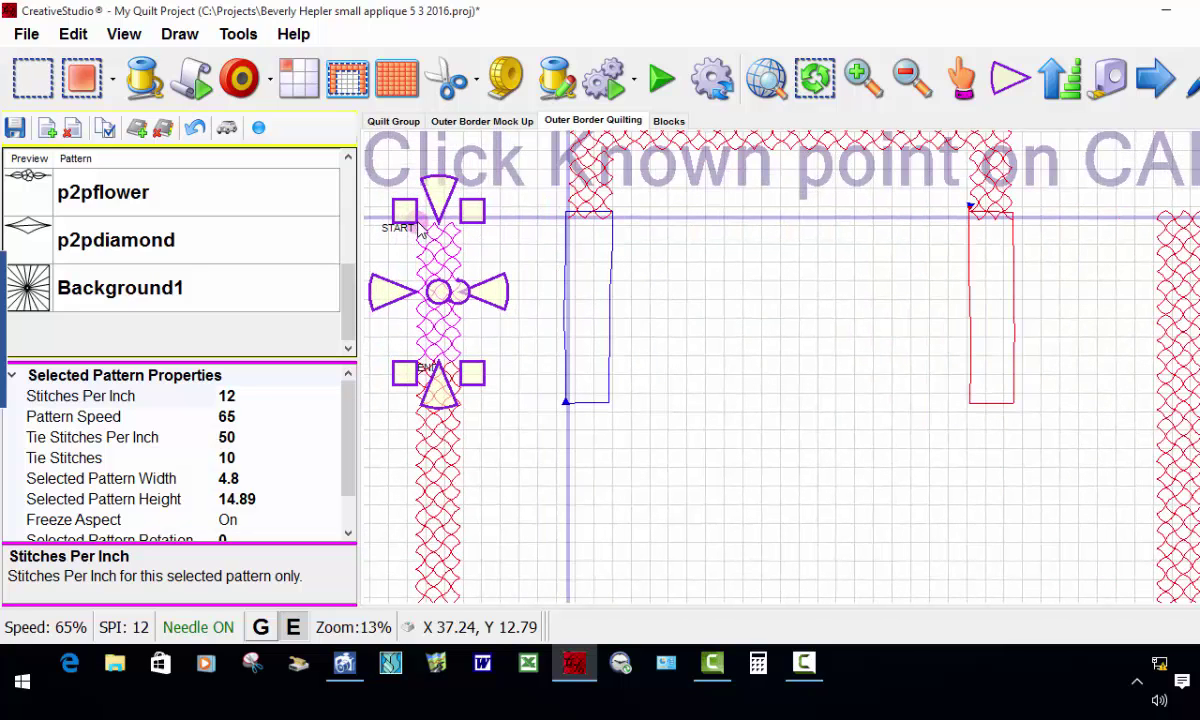
pyautogui.click(421, 231)
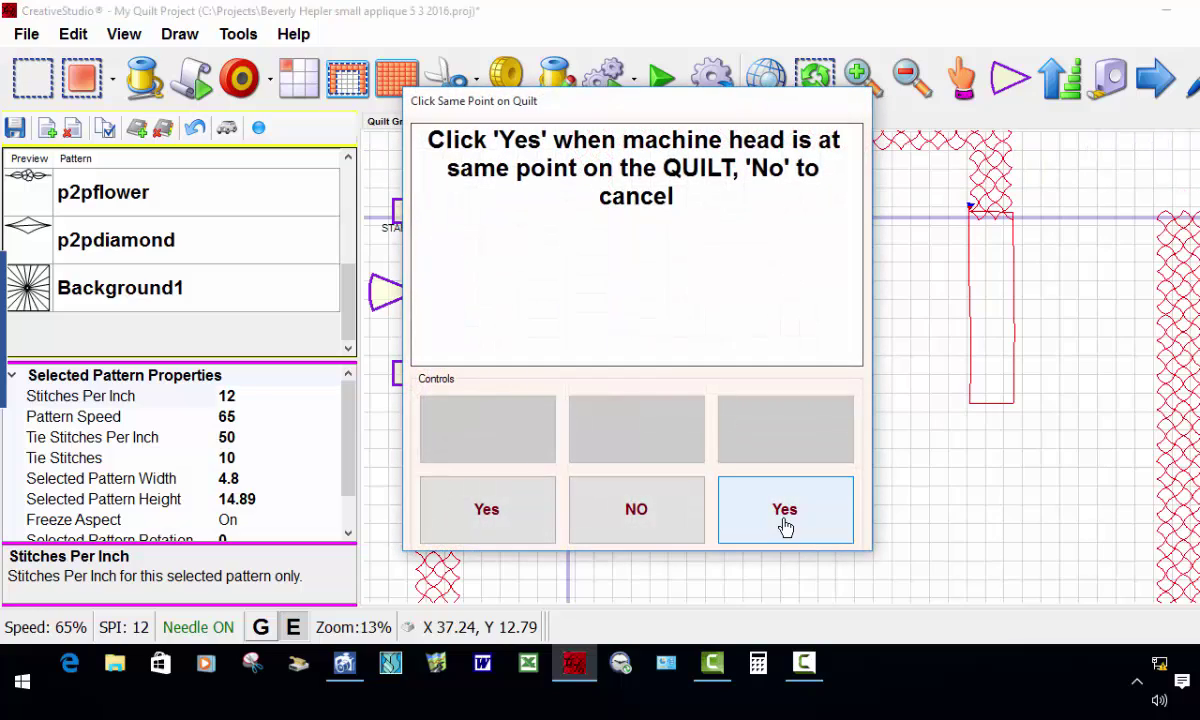
pyautogui.click(785, 527)
pyautogui.scroll(-3, 785, 525)
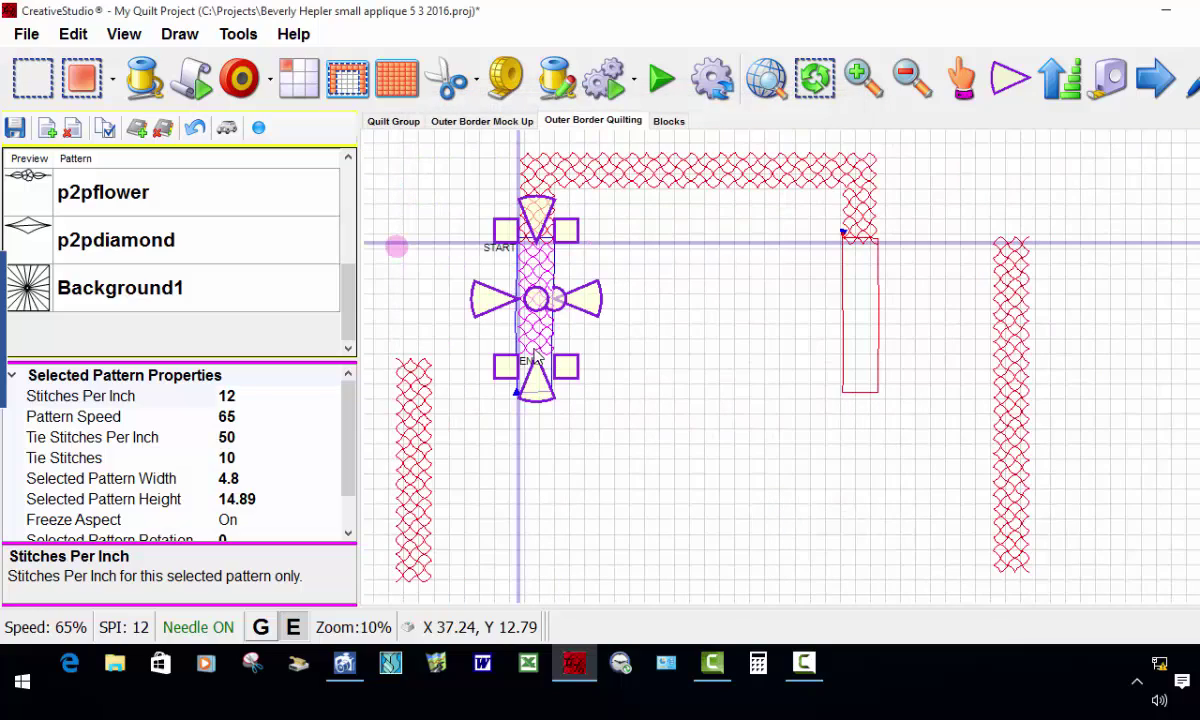
# Switch the relocated section to two-point anchors and inspect how it fits the marked boundary and joins the sewn border above.
pyautogui.scroll(1, 535, 335)
pyautogui.scroll(4, 535, 335)
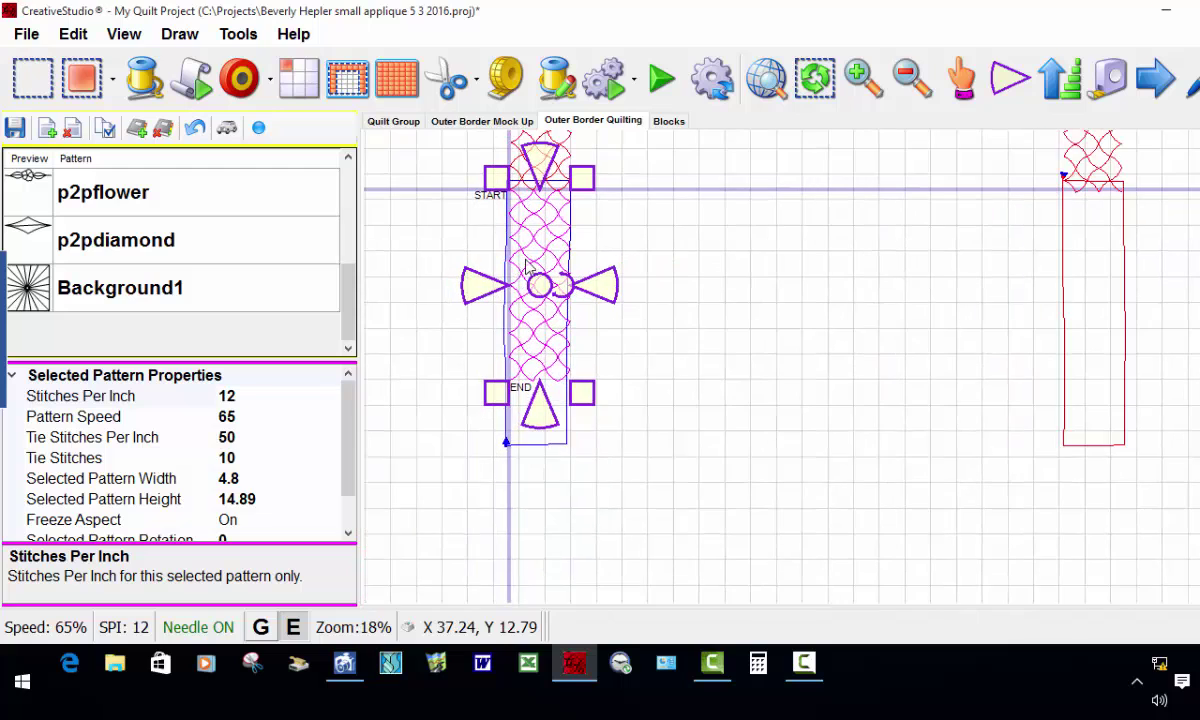
pyautogui.scroll(2, 537, 217)
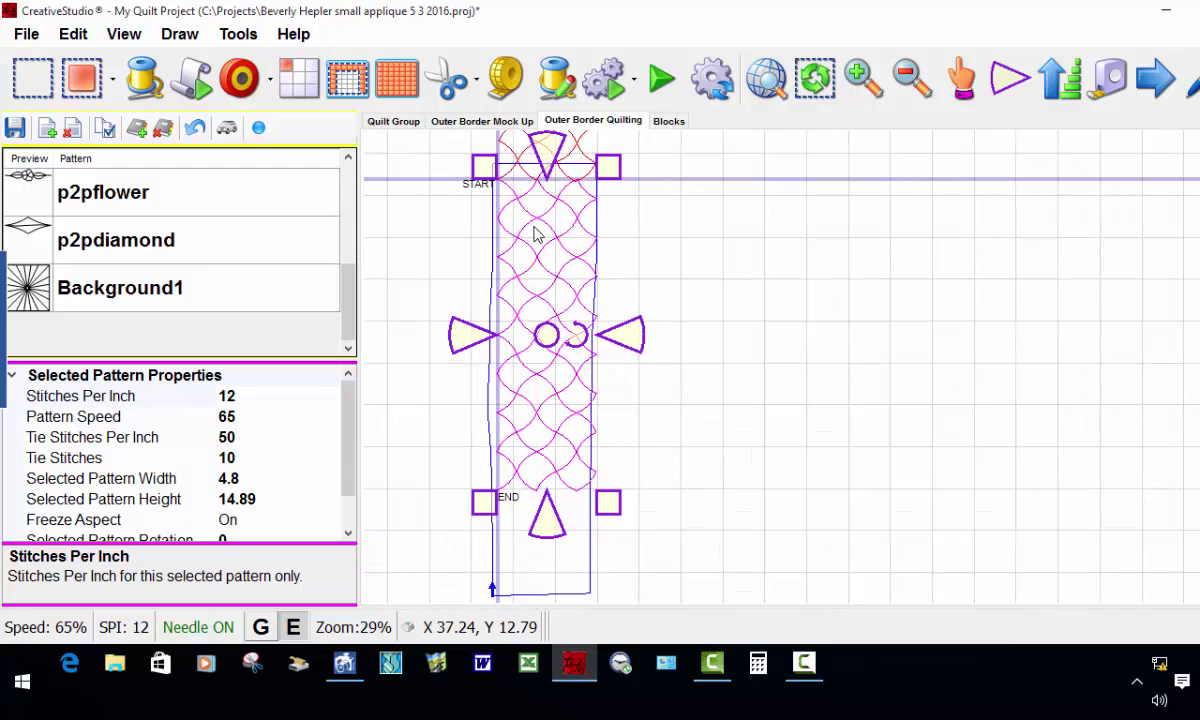
pyautogui.click(1007, 96)
pyautogui.click(1006, 94)
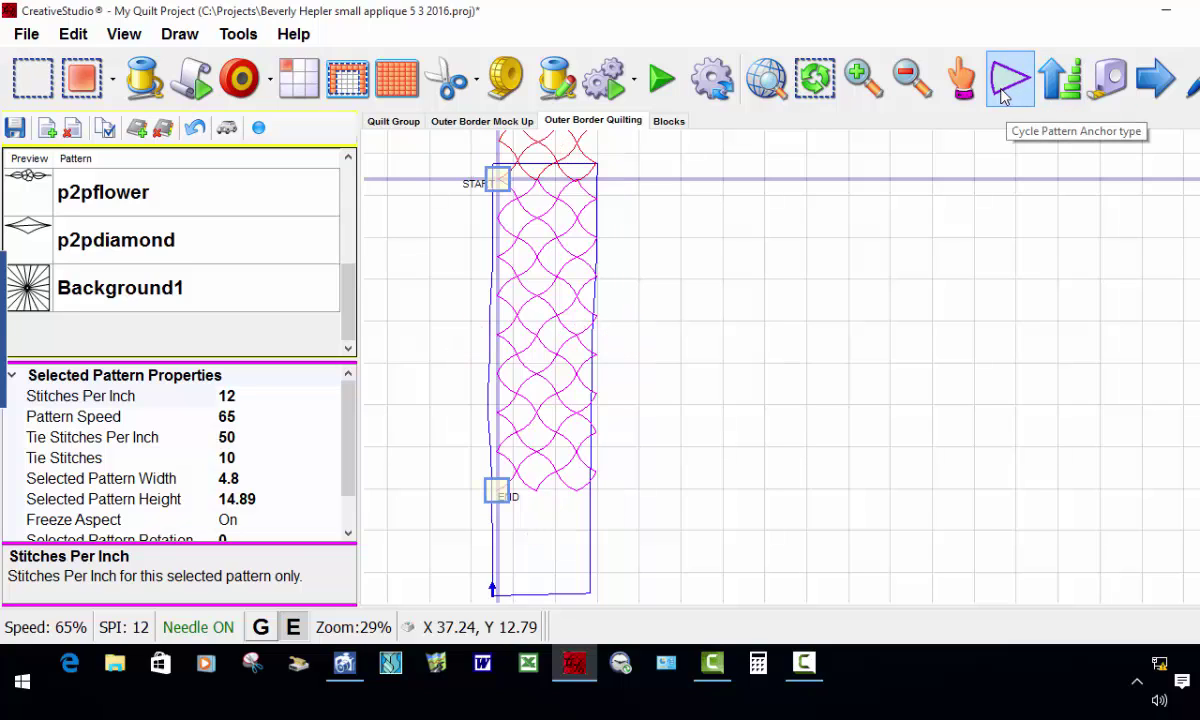
pyautogui.scroll(2, 495, 190)
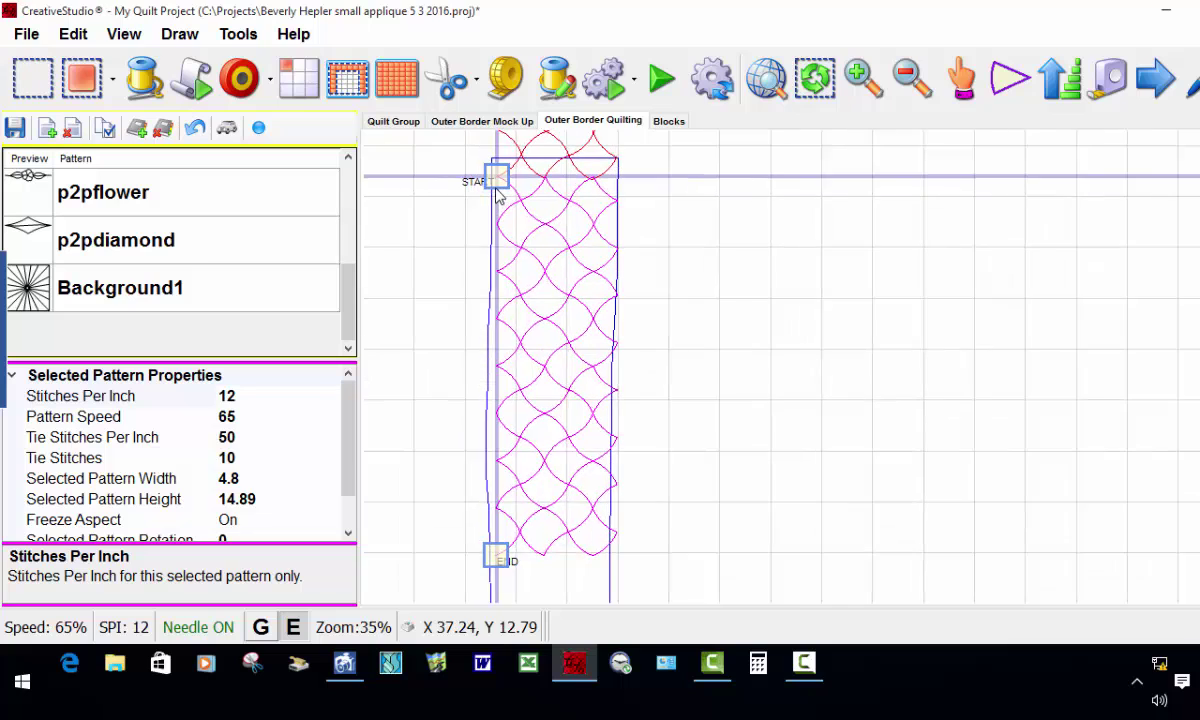
pyautogui.scroll(3, 498, 192)
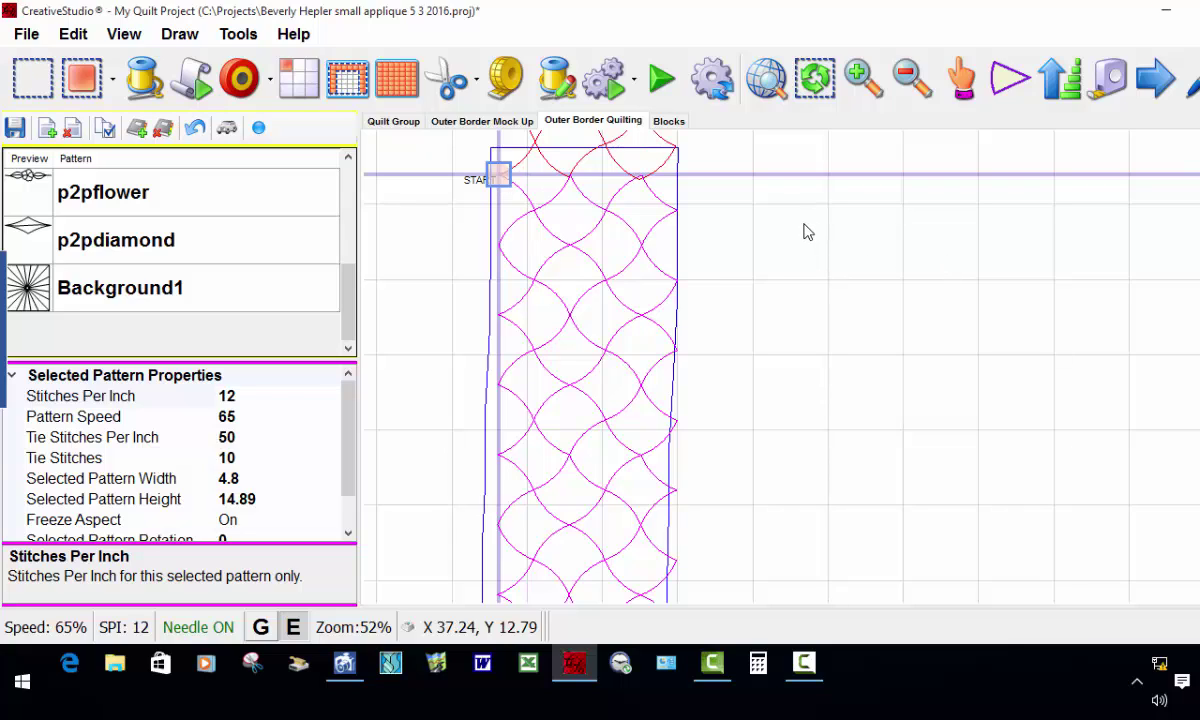
pyautogui.scroll(-3, 718, 190)
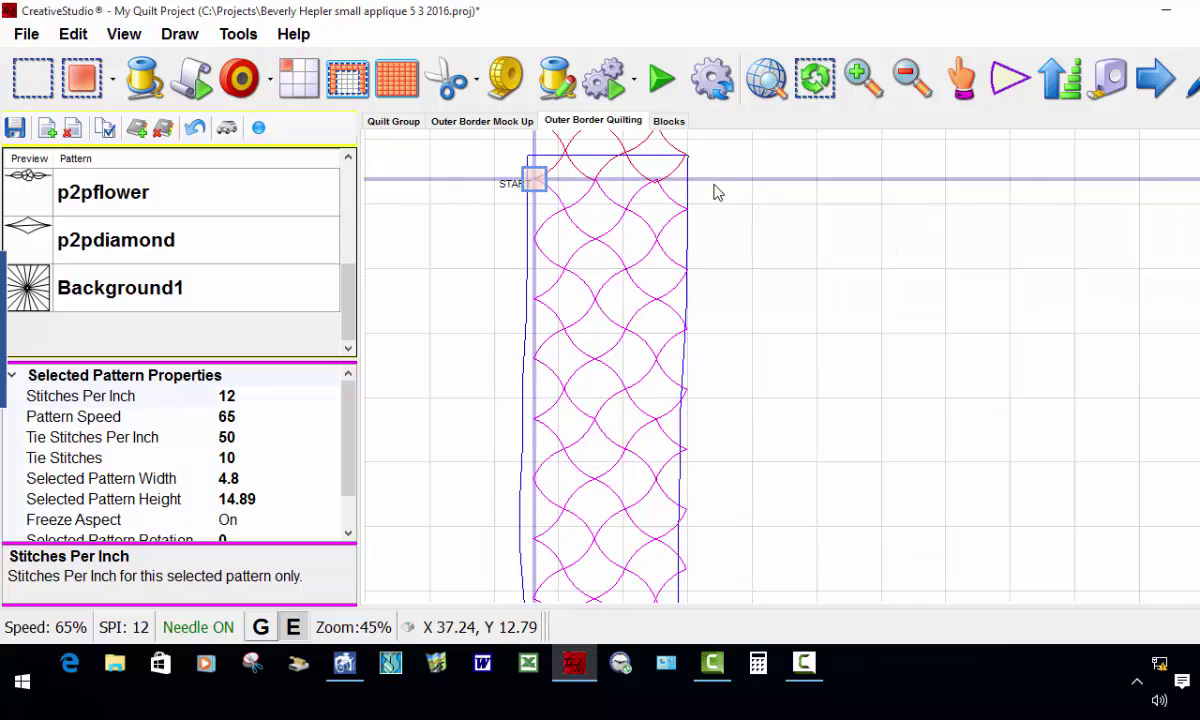
pyautogui.scroll(-3, 640, 183)
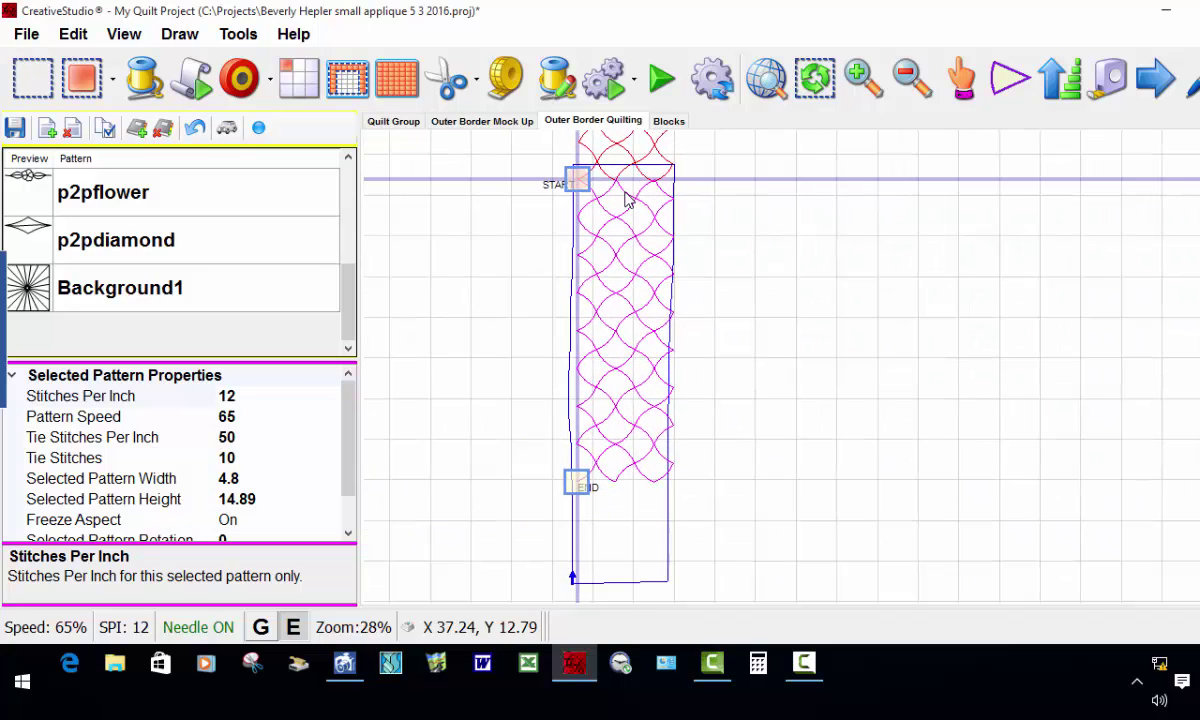
pyautogui.scroll(-2, 625, 225)
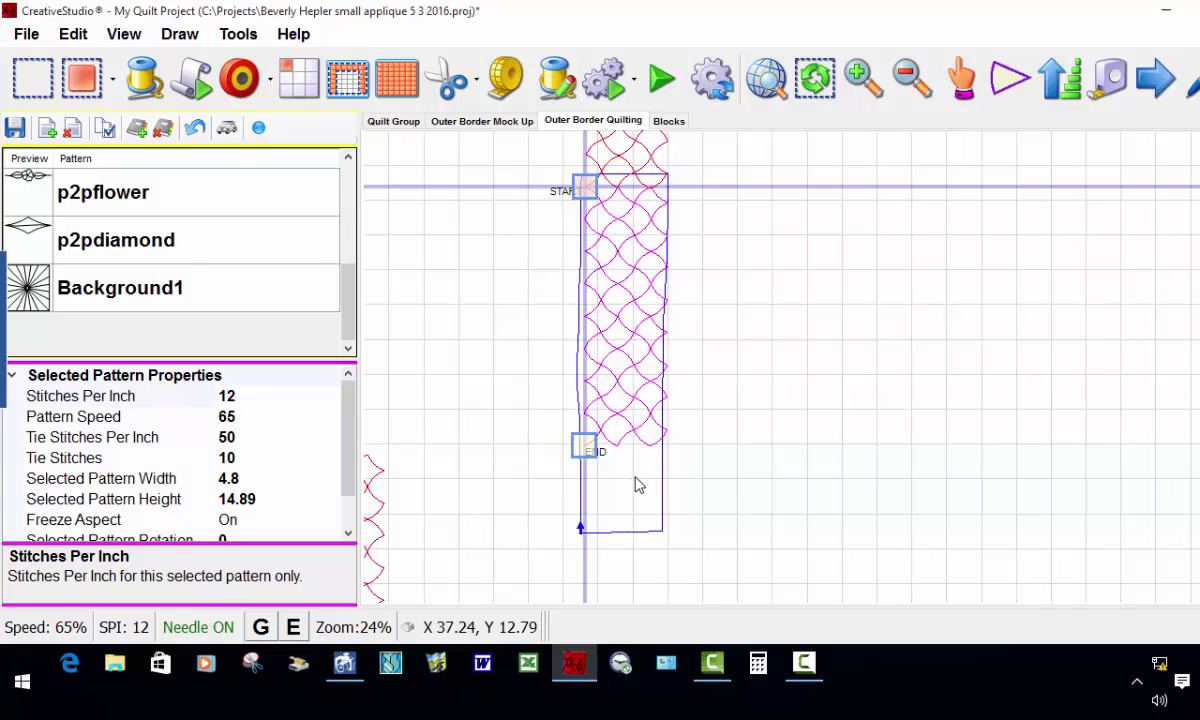
pyautogui.scroll(-2, 600, 472)
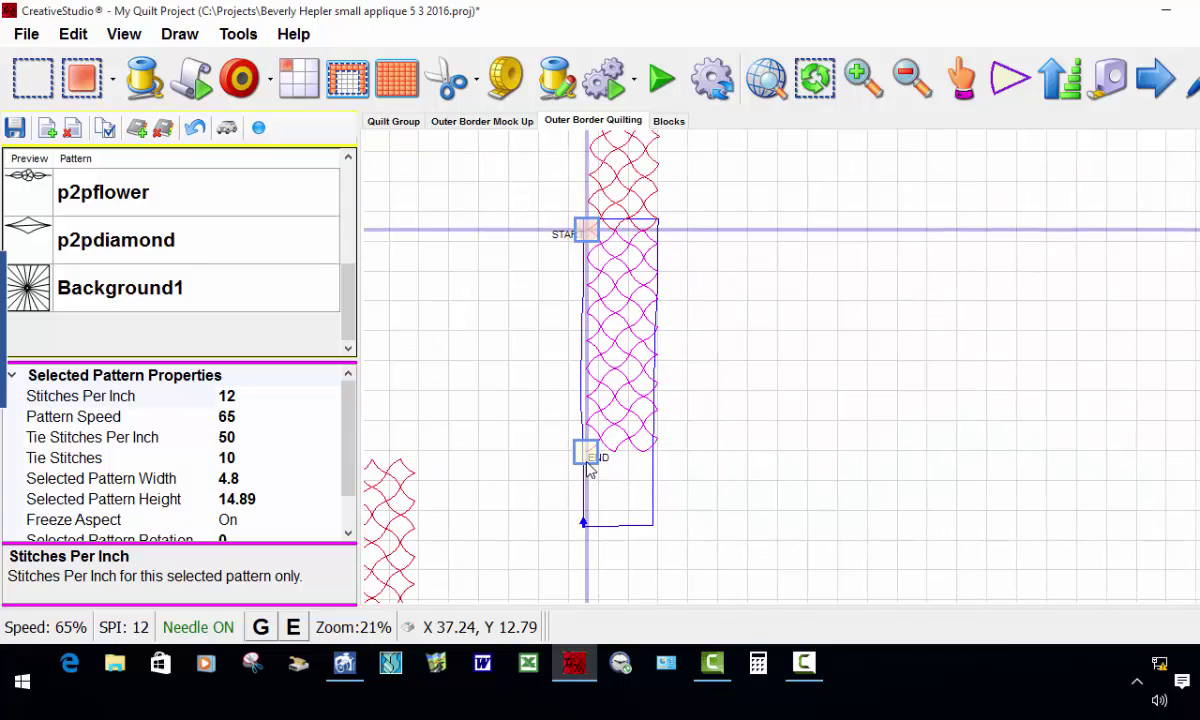
# Shift the section's END anchor slightly to follow the boundary, making it about 4.83 wide by 14.76 high, and restore the resize anchors.
pyautogui.scroll(5, 598, 470)
pyautogui.scroll(1, 598, 463)
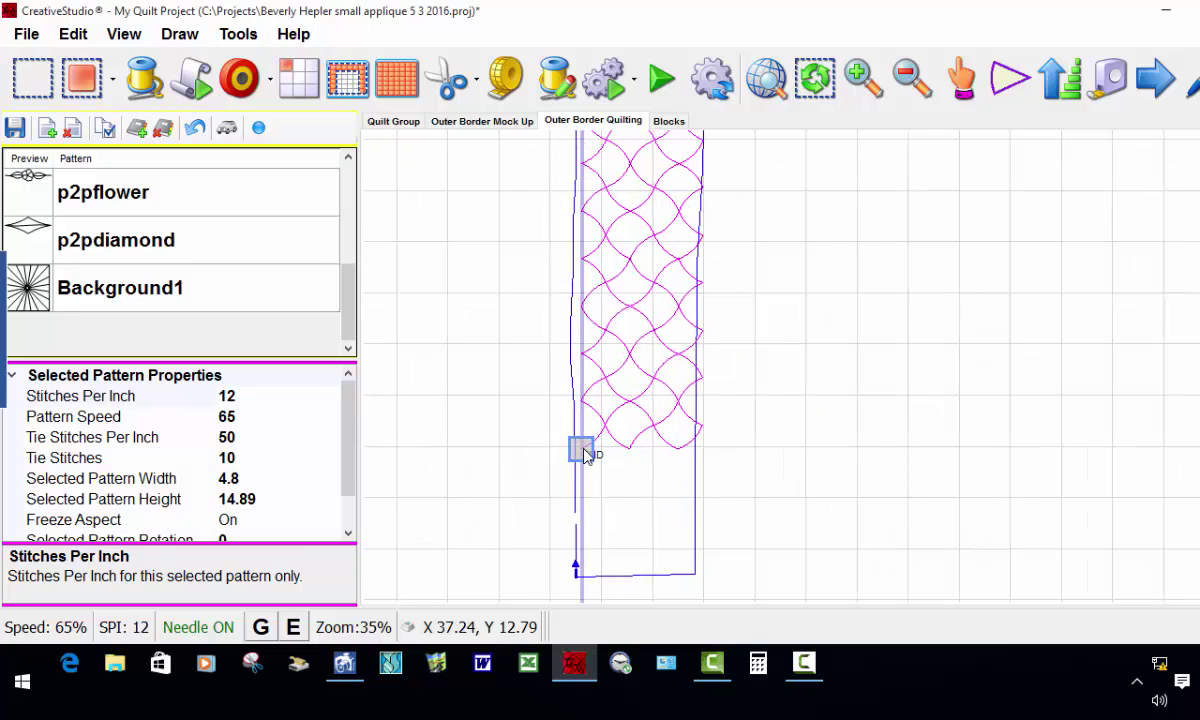
pyautogui.moveTo(583, 449); pyautogui.dragTo(584, 446)
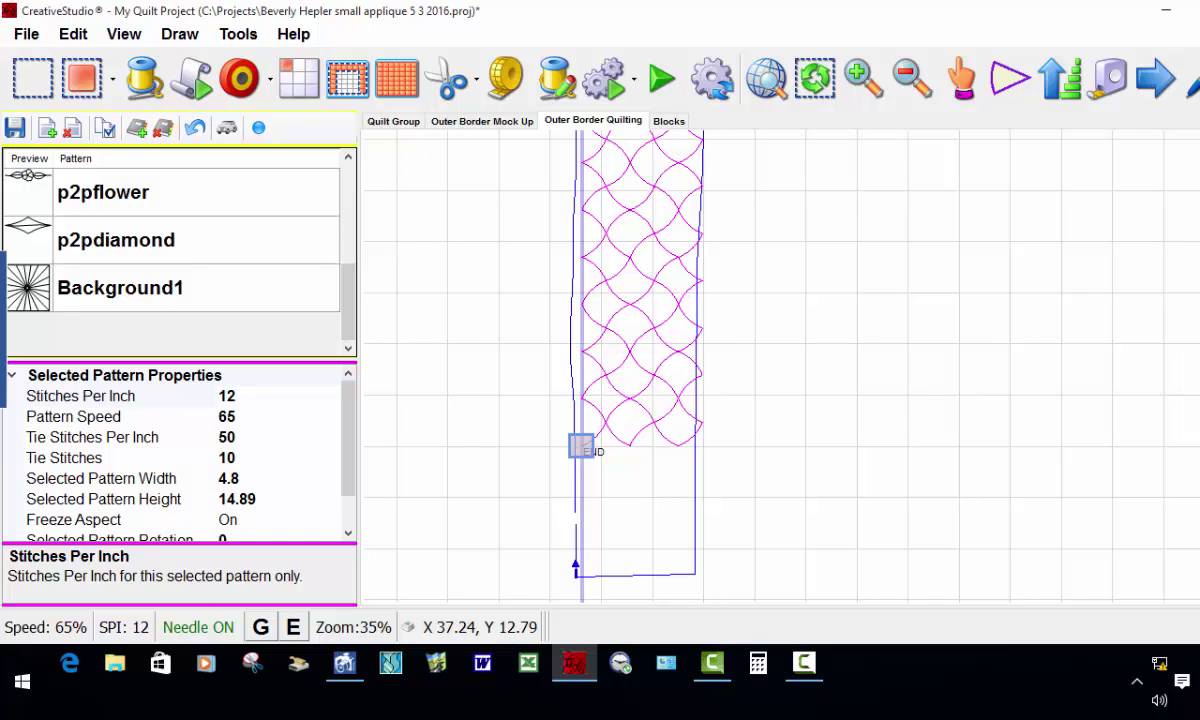
pyautogui.moveTo(581, 446); pyautogui.dragTo(578, 445)
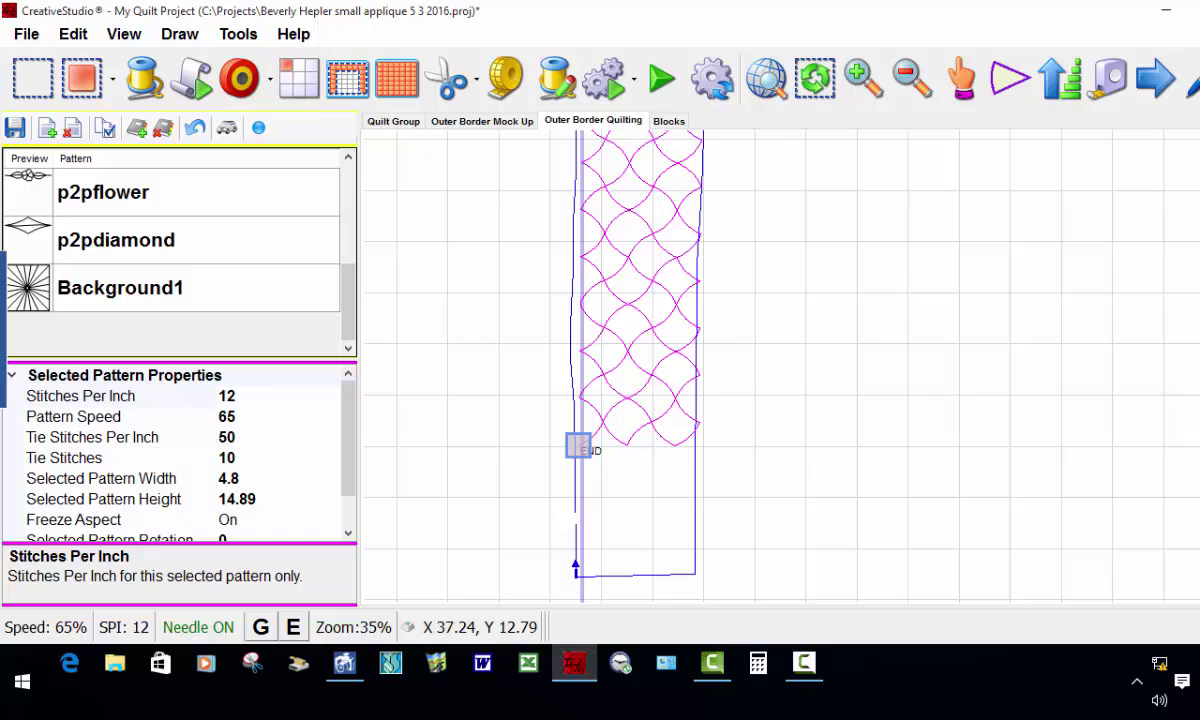
pyautogui.moveTo(578, 446); pyautogui.dragTo(578, 446)
pyautogui.click(1016, 80)
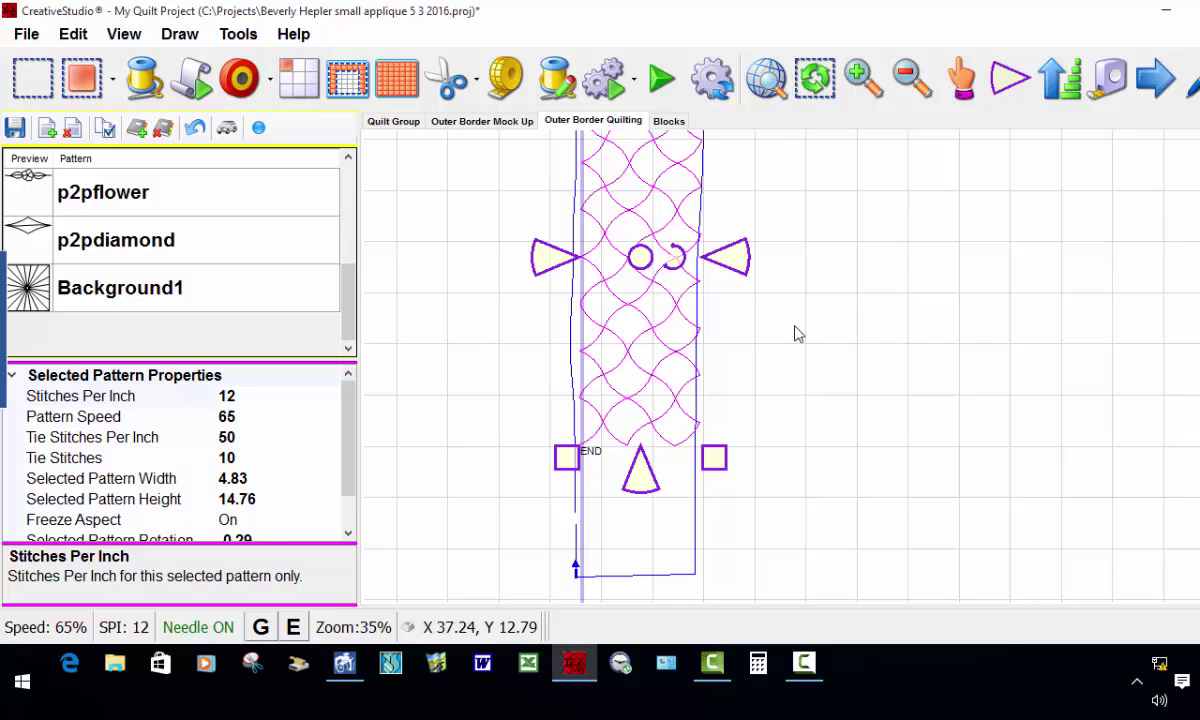
# Narrow the two relocated patterns from their inner side to fit the boundary, taking the lower one to about 4.59 wide, and deselect.
pyautogui.click(838, 335)
pyautogui.click(657, 318)
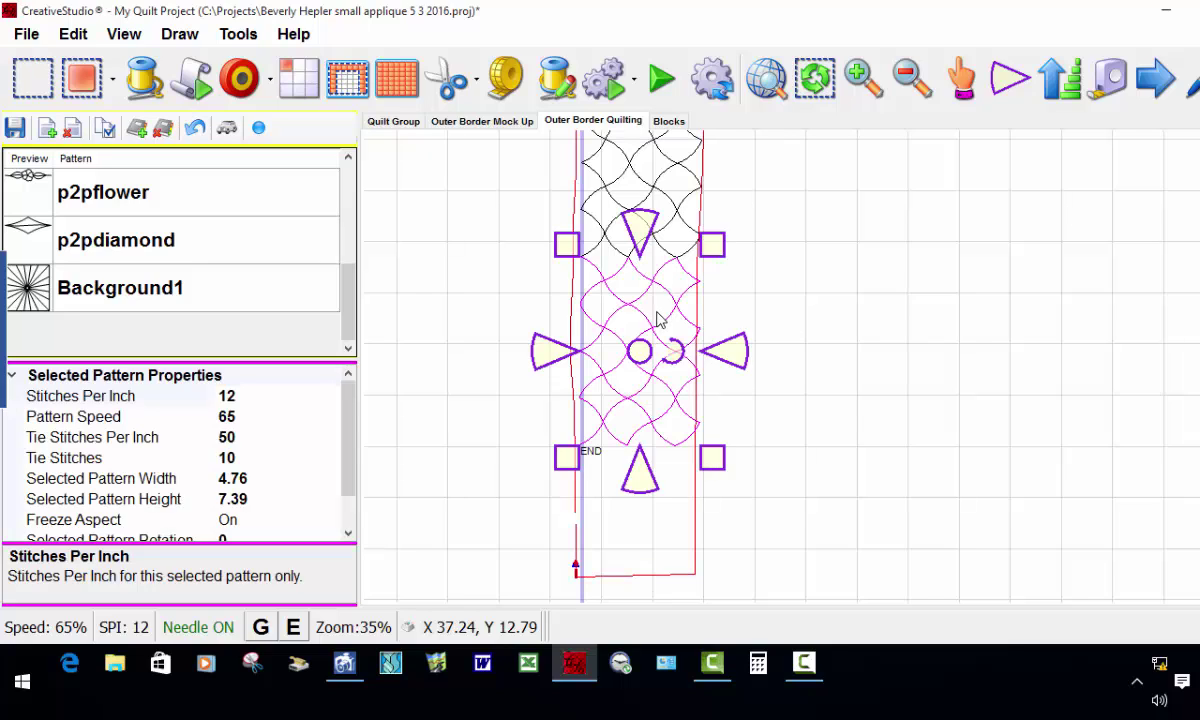
pyautogui.click(812, 337)
pyautogui.scroll(-1, 700, 400)
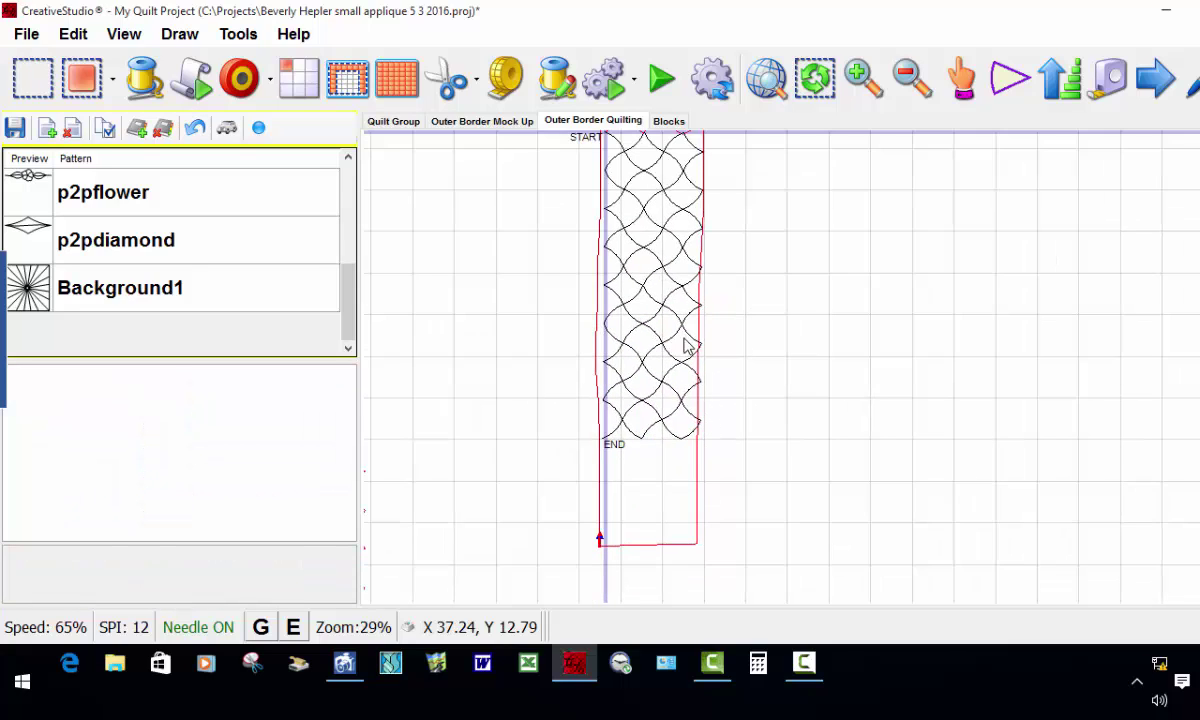
pyautogui.scroll(-1, 686, 346)
pyautogui.click(624, 197)
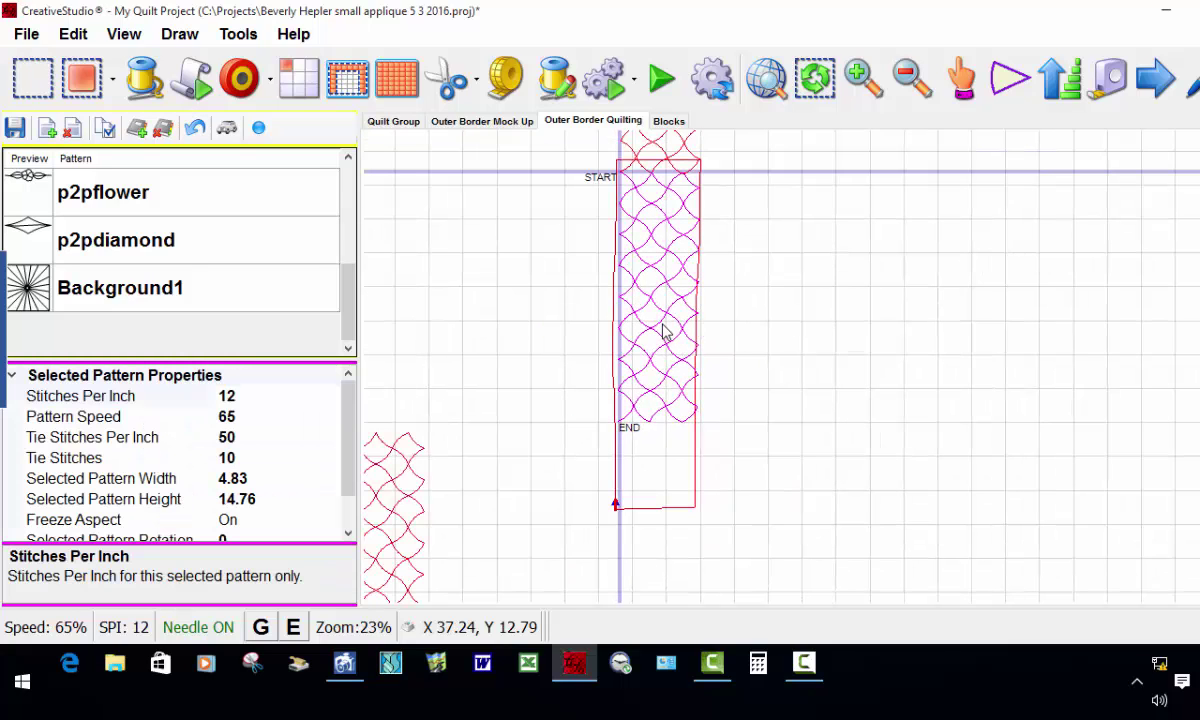
pyautogui.click(665, 333)
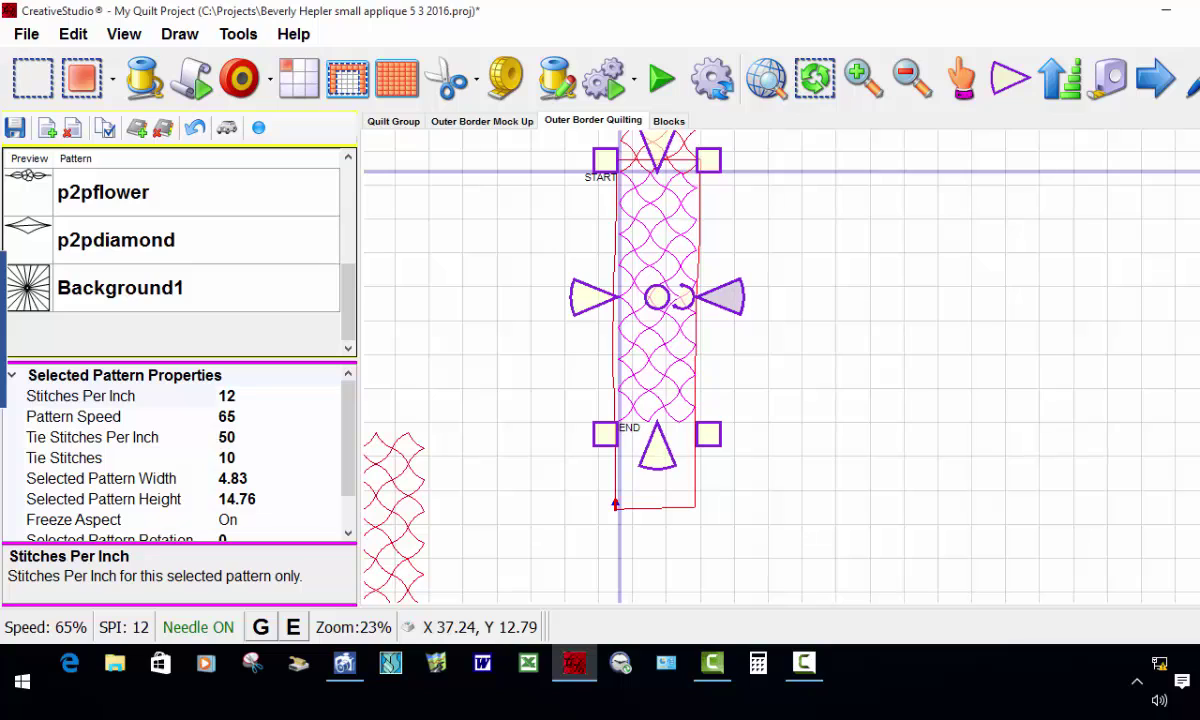
pyautogui.click(625, 347)
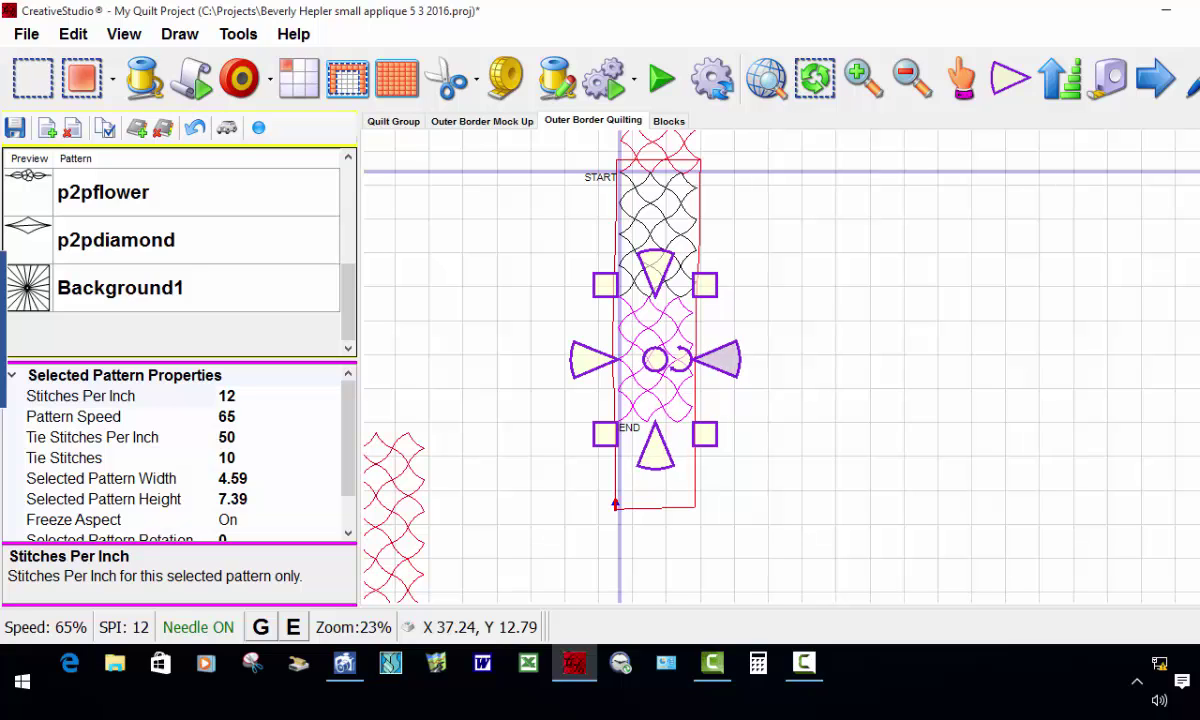
pyautogui.click(822, 370)
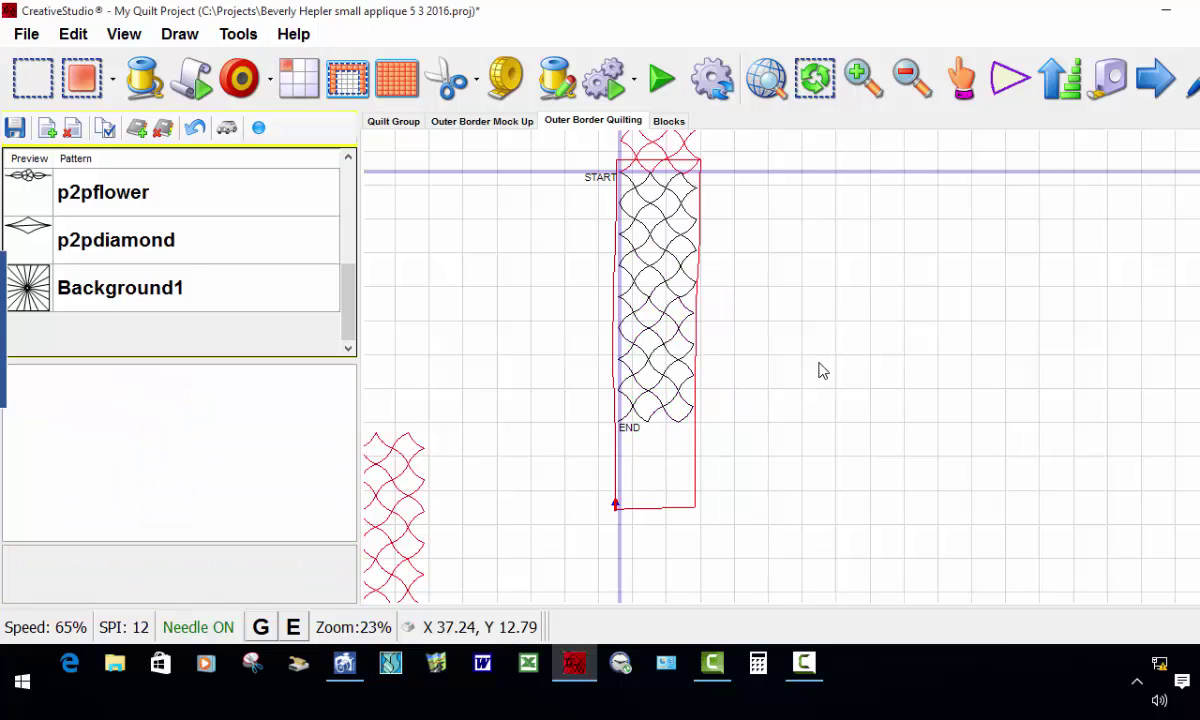
# Examine how the stitched pattern at the right side of the quilt meets the upper edge of the blue border boundary.
pyautogui.scroll(-1, 815, 347)
pyautogui.scroll(-4, 664, 324)
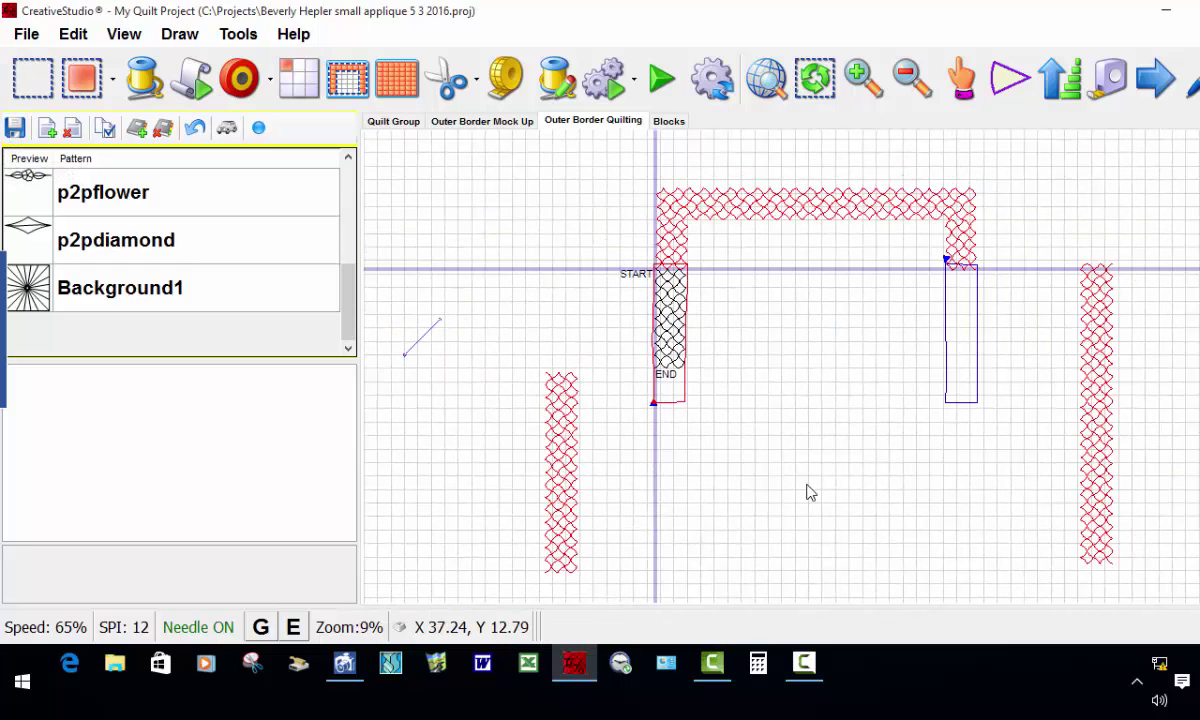
pyautogui.moveTo(804, 662)
pyautogui.scroll(1, 637, 333)
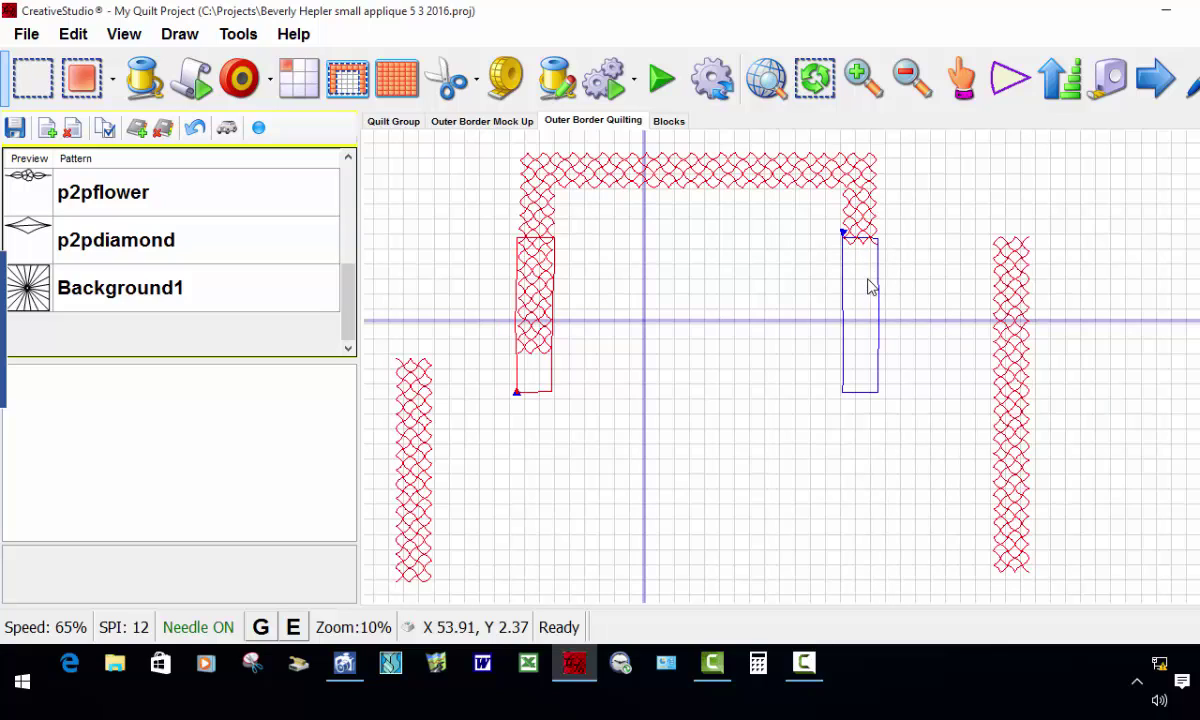
pyautogui.scroll(10, 869, 252)
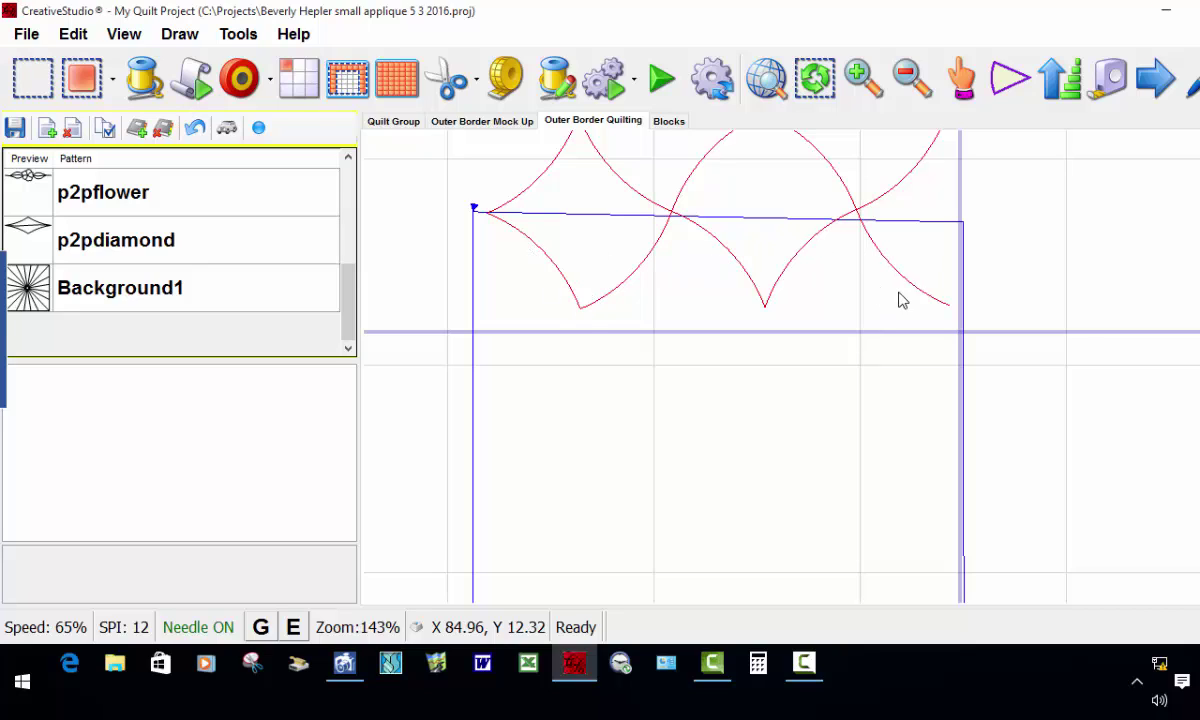
pyautogui.scroll(5, 860, 215)
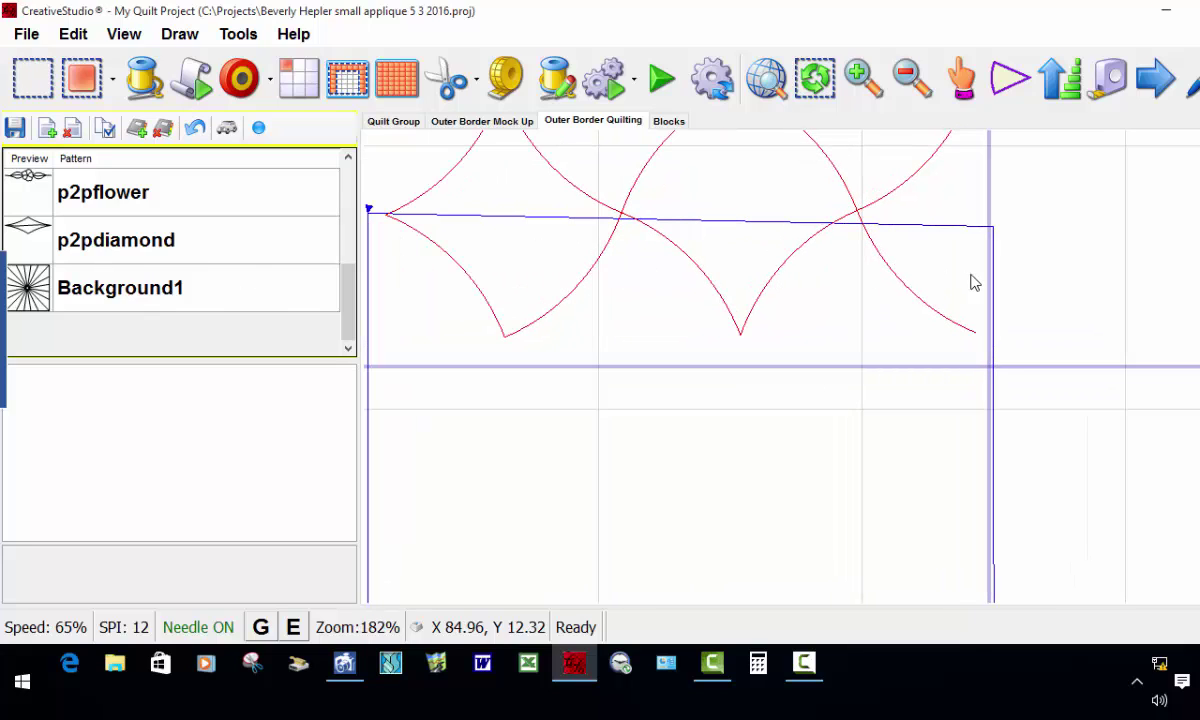
pyautogui.scroll(1, 978, 334)
pyautogui.scroll(1, 975, 335)
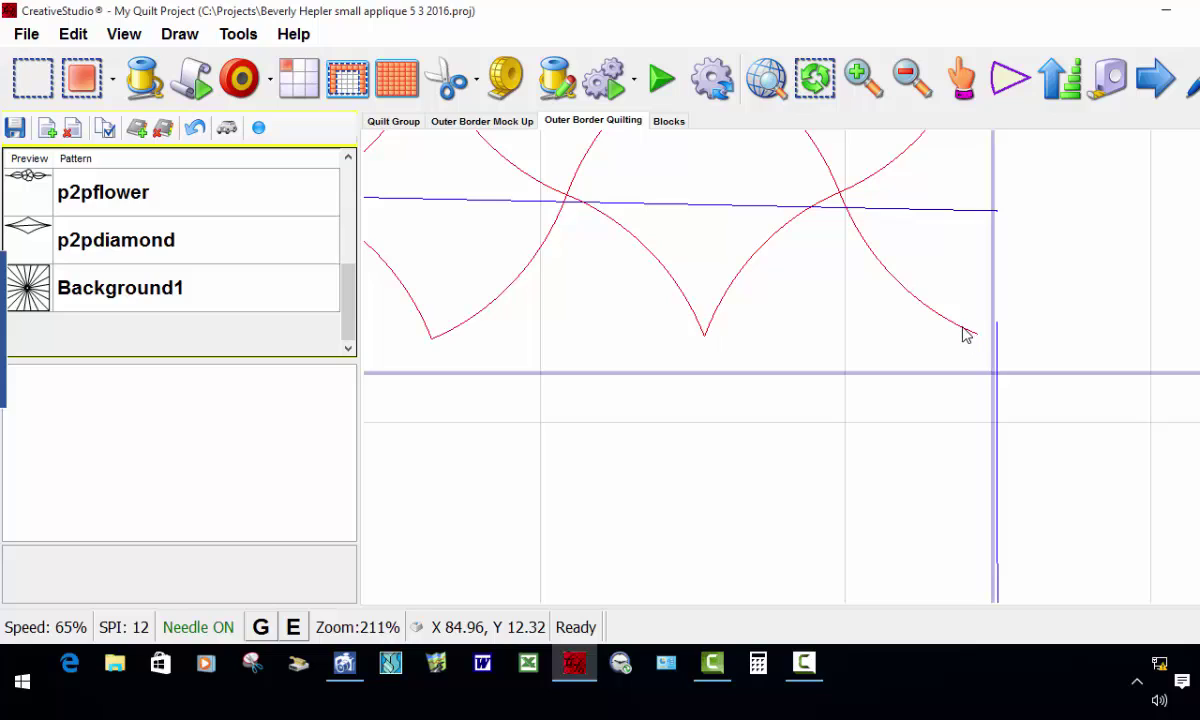
pyautogui.scroll(-2, 852, 313)
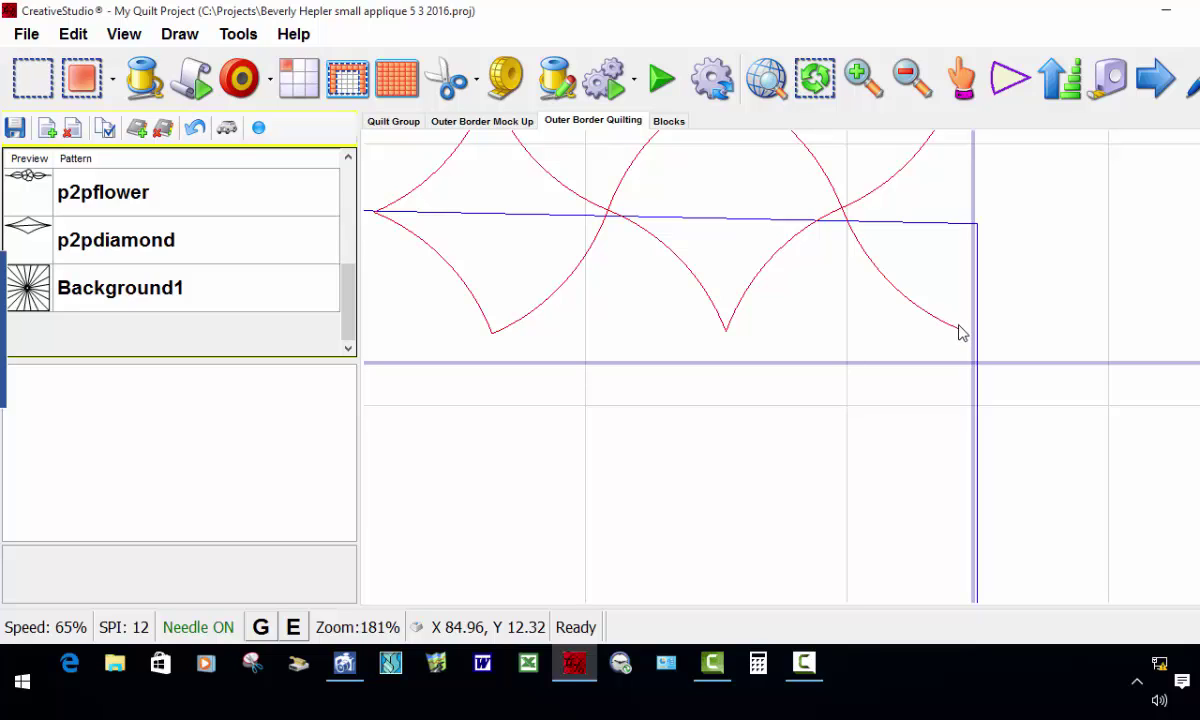
pyautogui.scroll(-3, 924, 302)
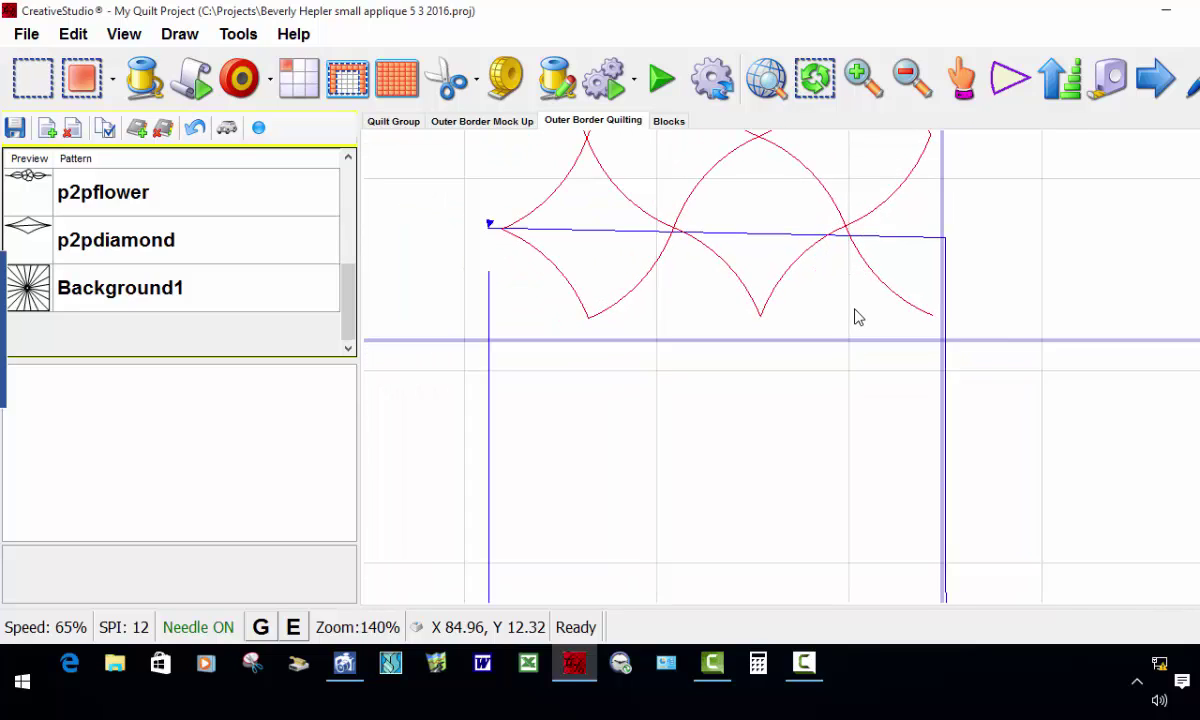
pyautogui.scroll(-1, 855, 317)
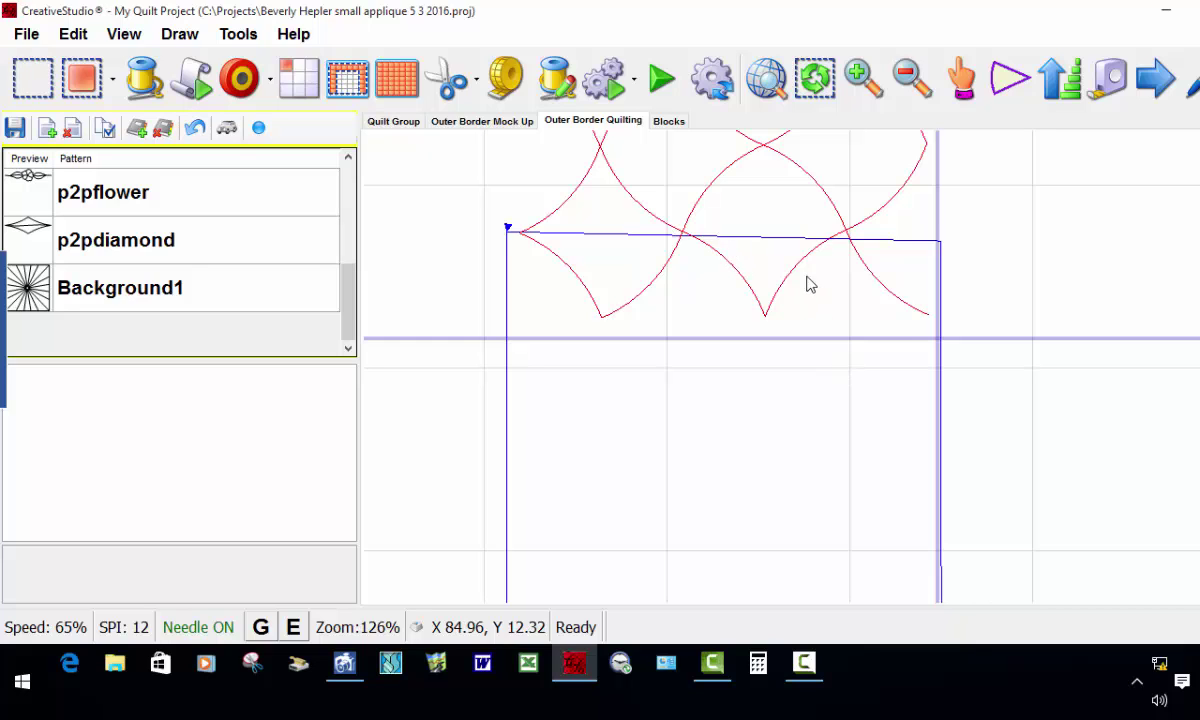
# Shift all patterns to one point, using the stitched right border's lower-right pattern tip as the known point and accepting the machine head position.
pyautogui.scroll(1, 810, 285)
pyautogui.scroll(1, 808, 272)
pyautogui.rightClick(806, 238)
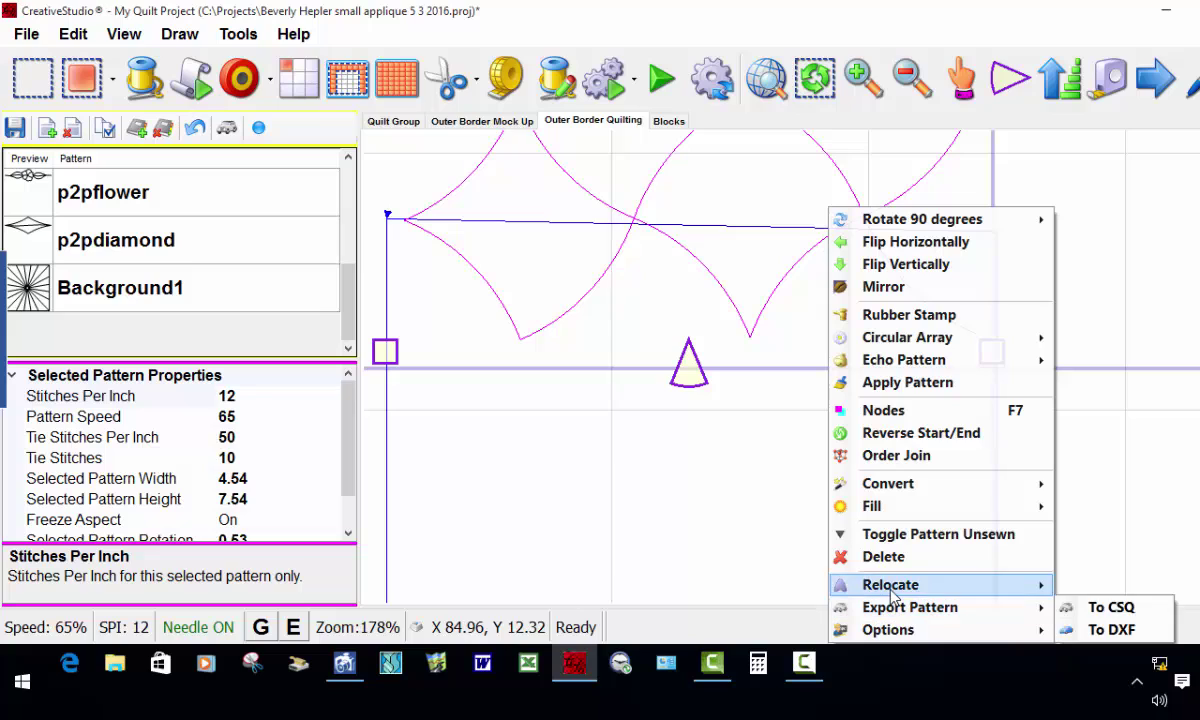
pyautogui.moveTo(893, 590)
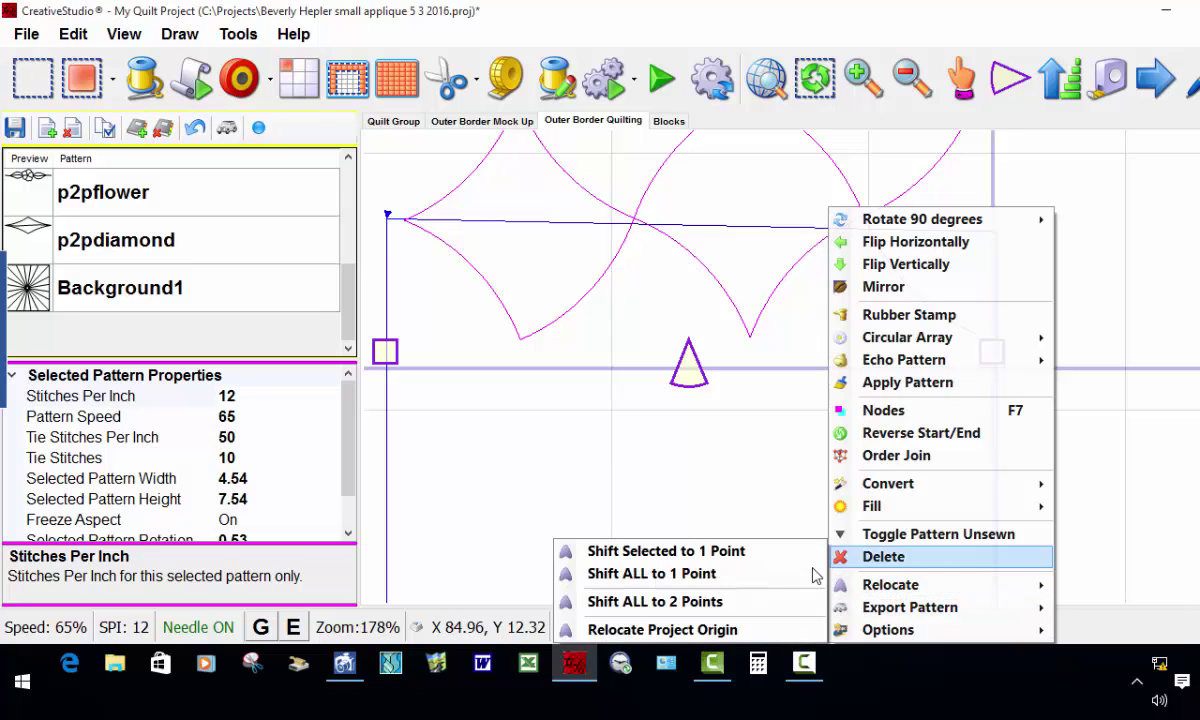
pyautogui.click(653, 574)
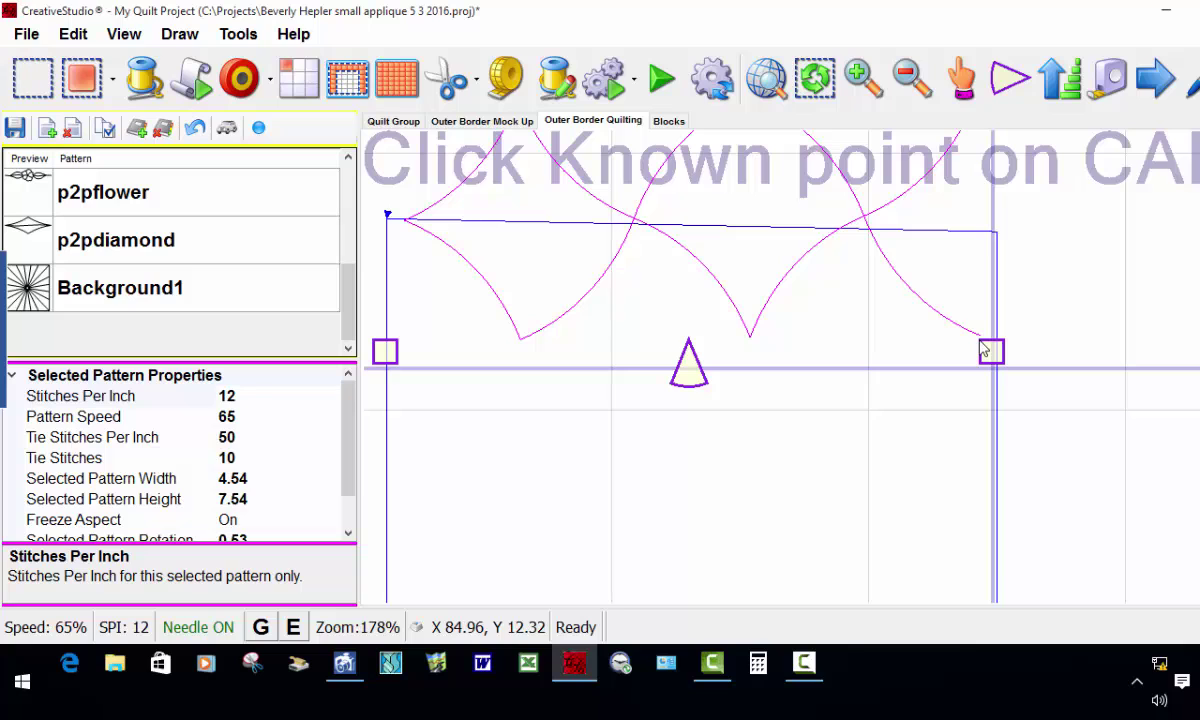
pyautogui.click(982, 343)
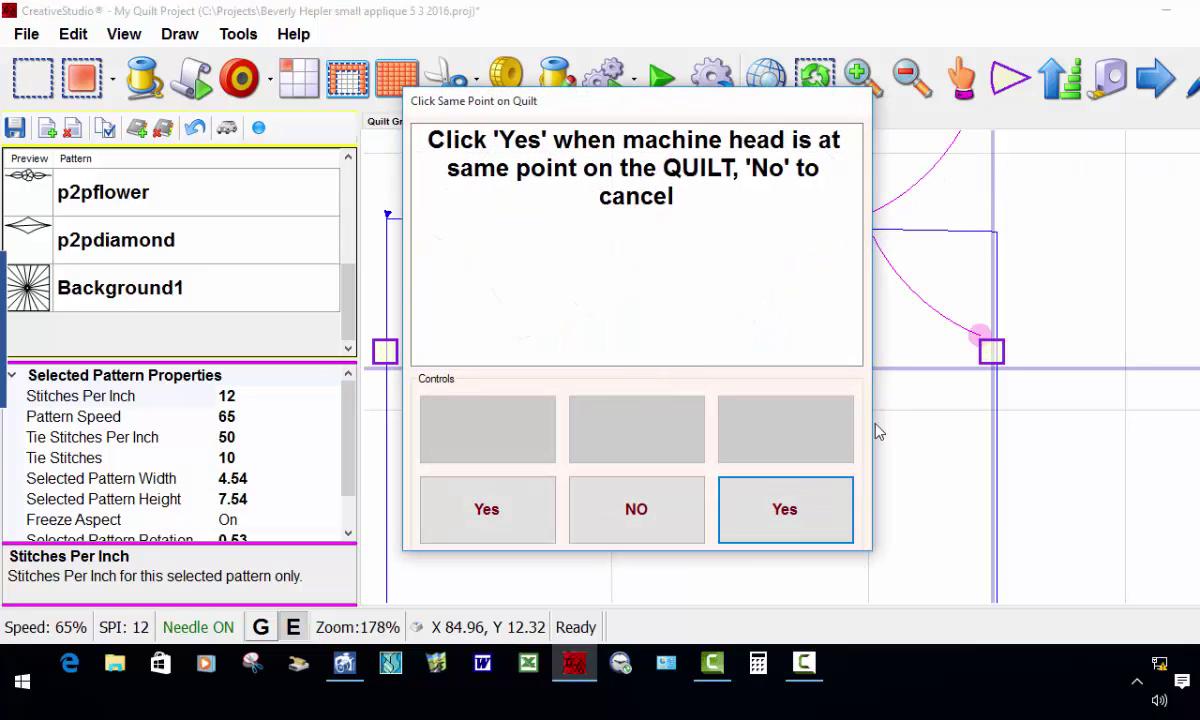
pyautogui.click(793, 512)
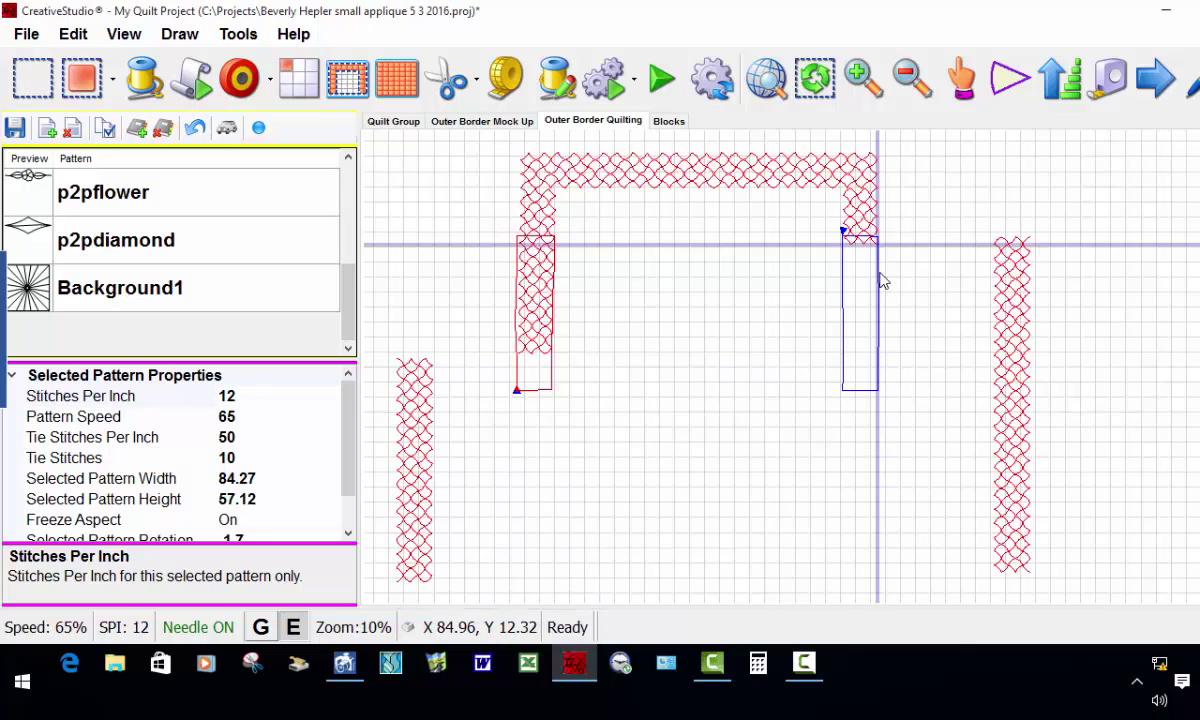
# Mark the top two pattern repeats of the separate right-hand border strip as an unsewn group.
pyautogui.scroll(3, 877, 276)
pyautogui.scroll(3, 873, 236)
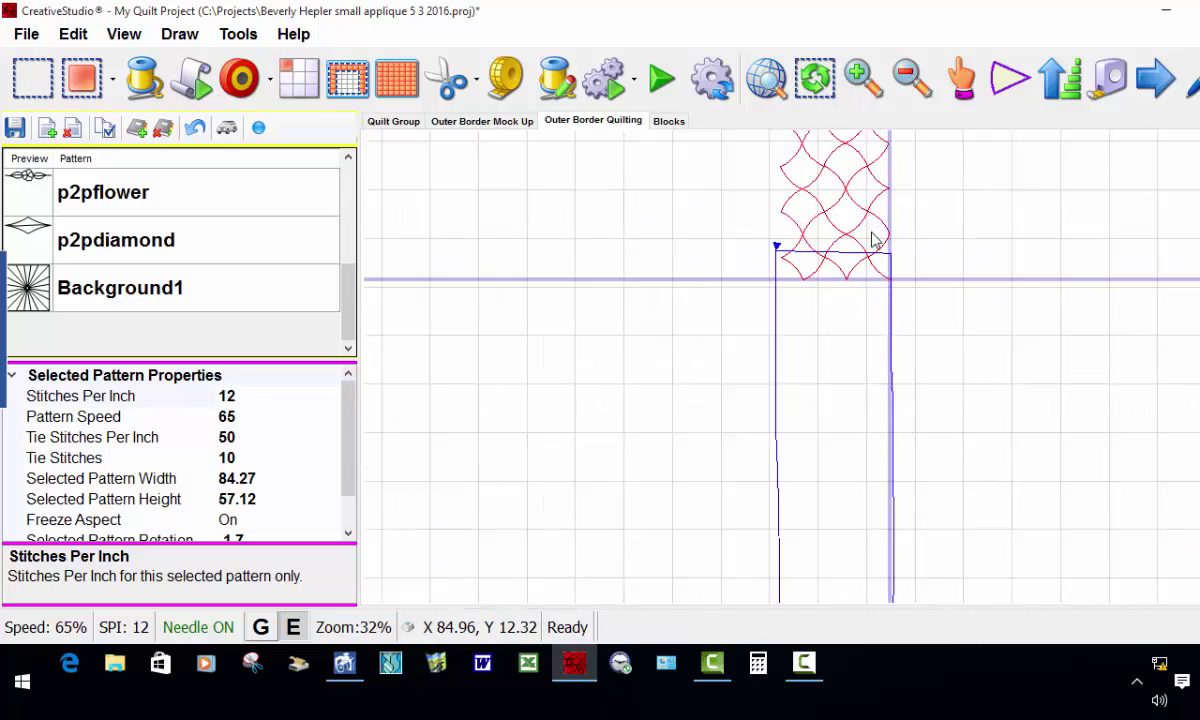
pyautogui.scroll(-4, 763, 268)
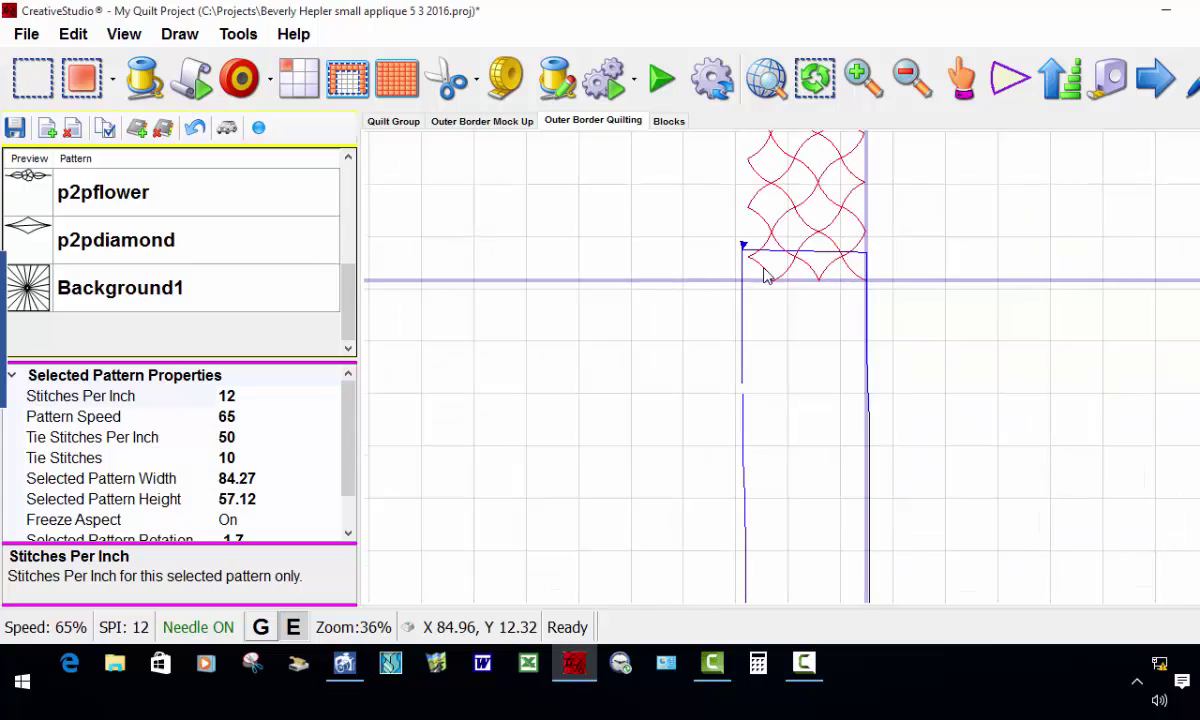
pyautogui.scroll(-2, 755, 282)
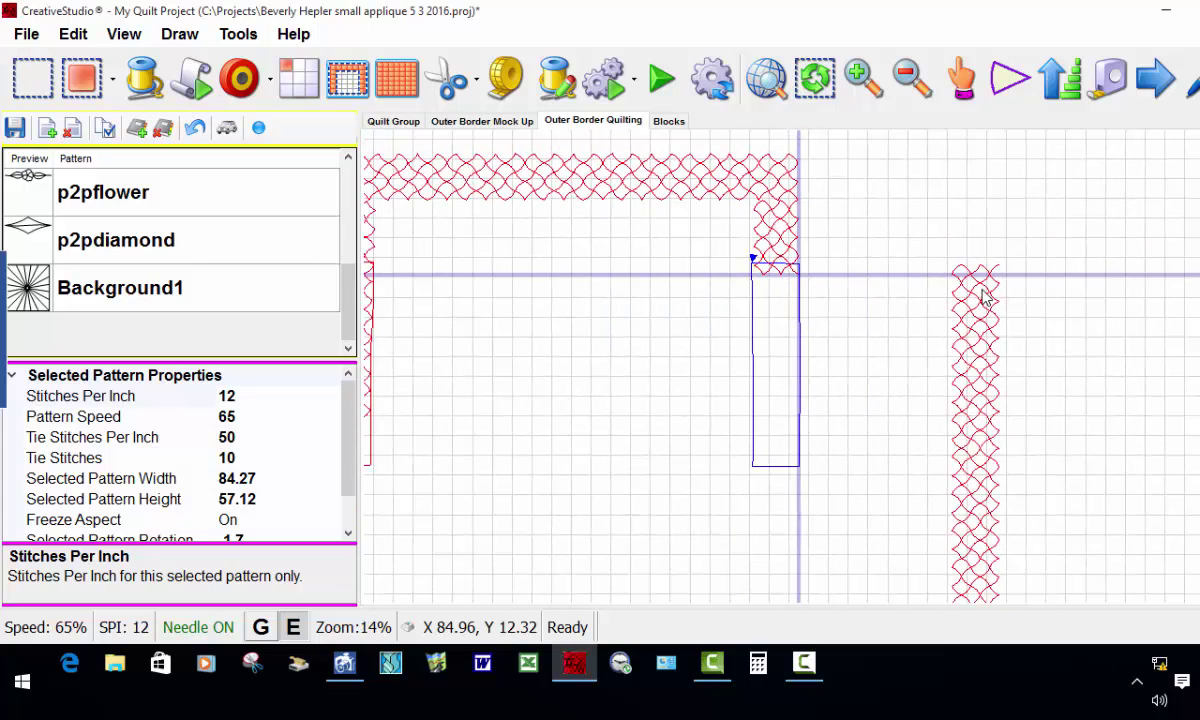
pyautogui.moveTo(985, 295); pyautogui.dragTo(984, 350)
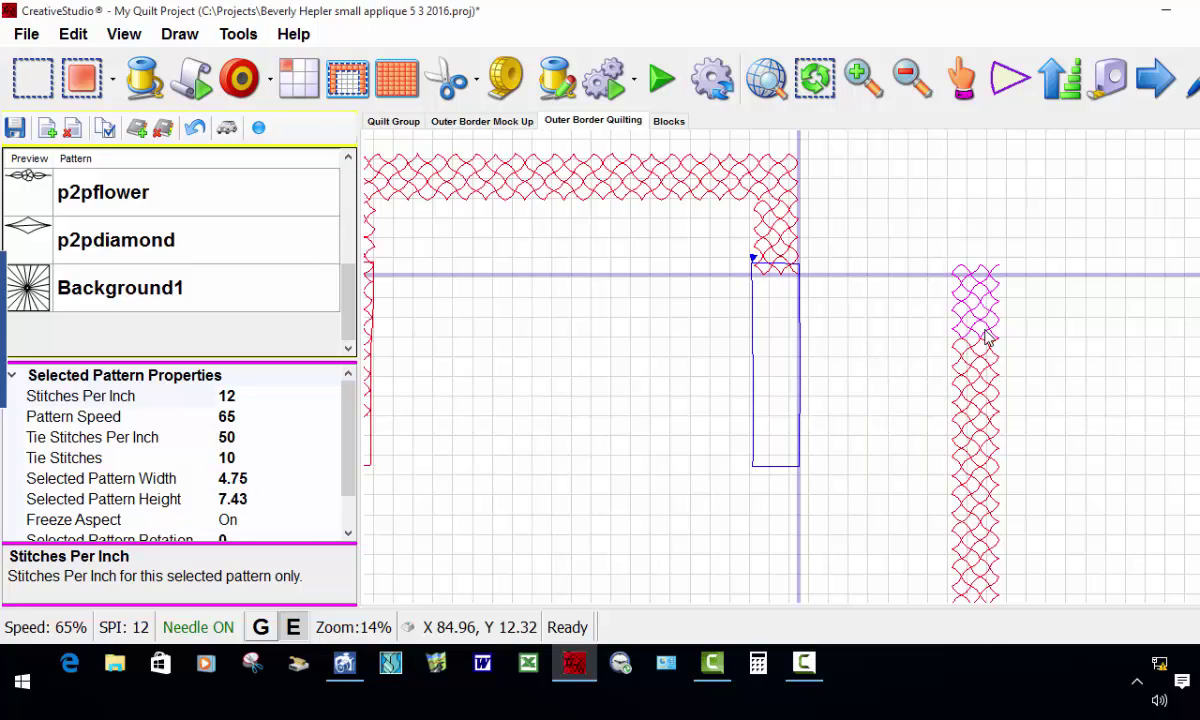
pyautogui.rightClick(980, 367)
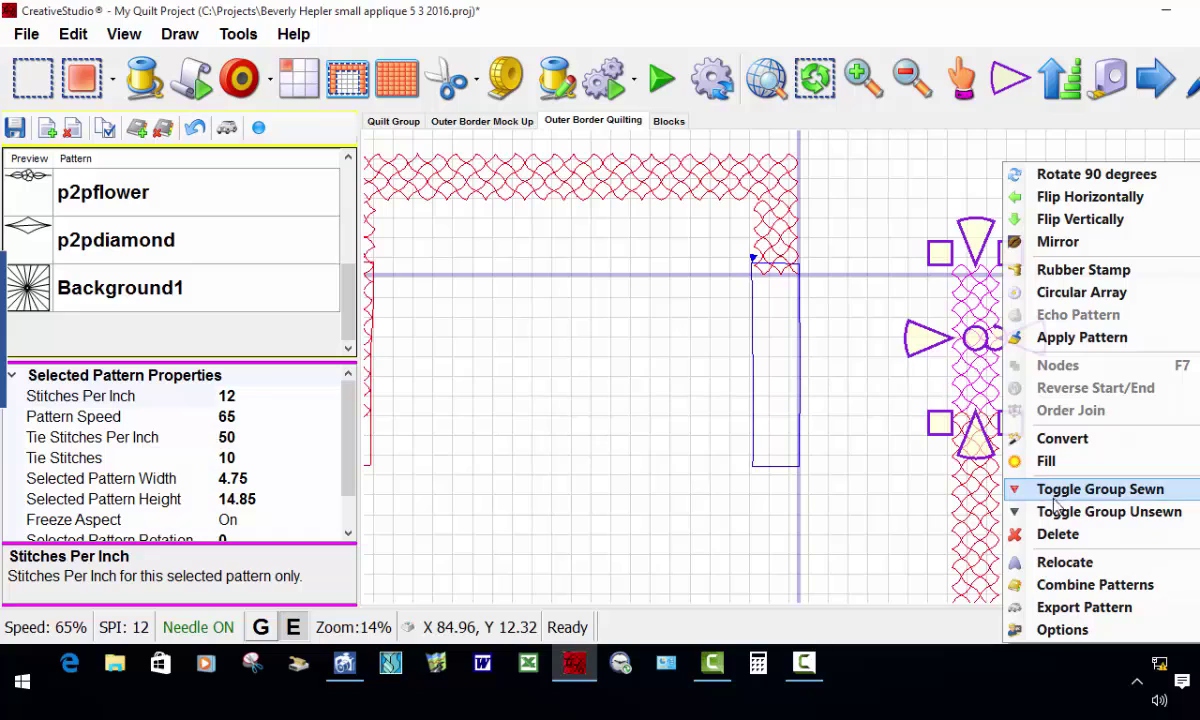
pyautogui.click(1100, 512)
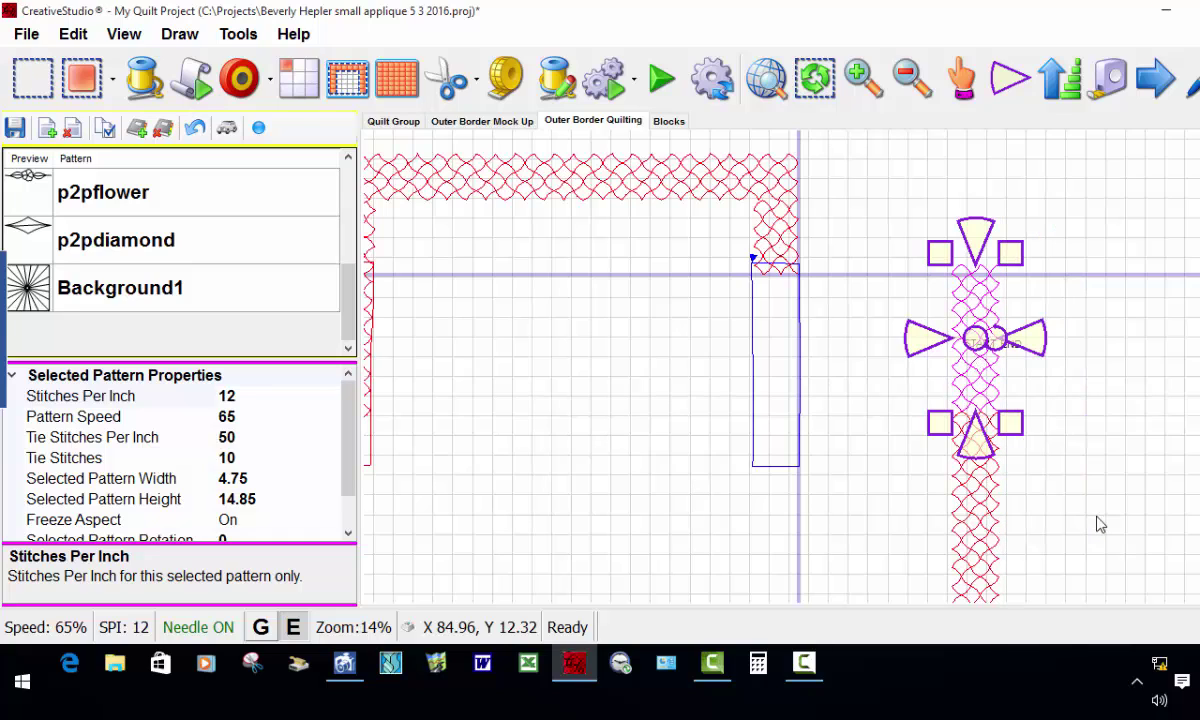
pyautogui.click(1106, 480)
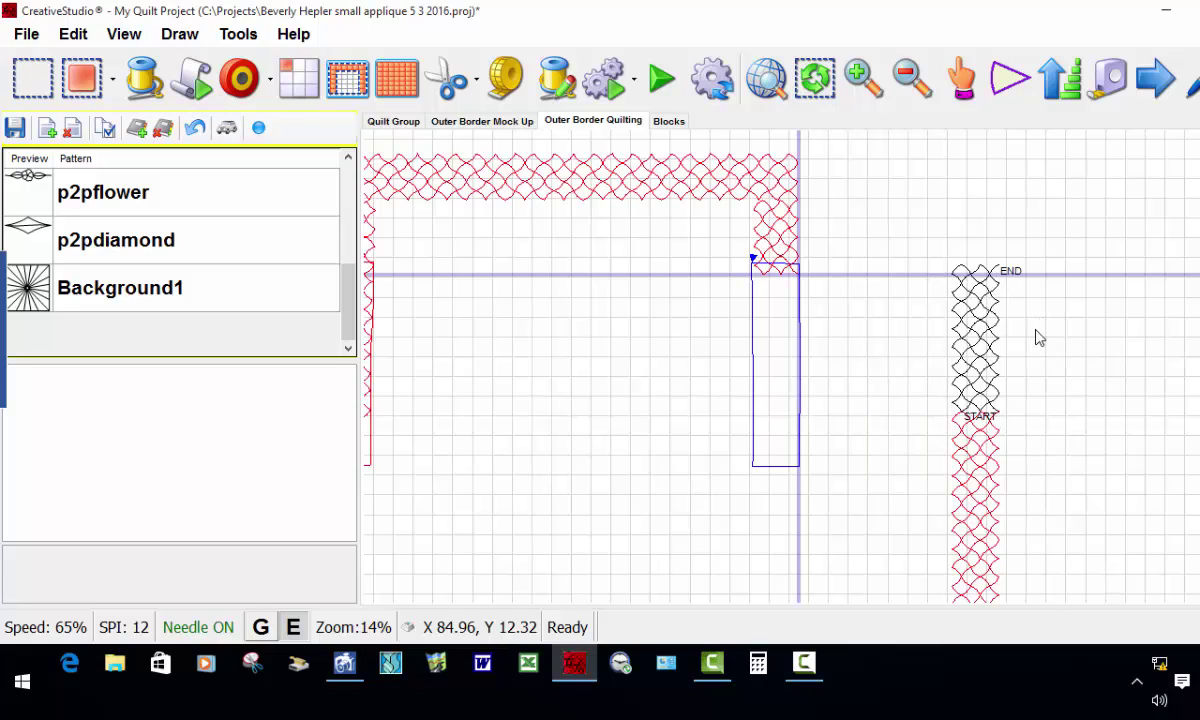
pyautogui.click(979, 290)
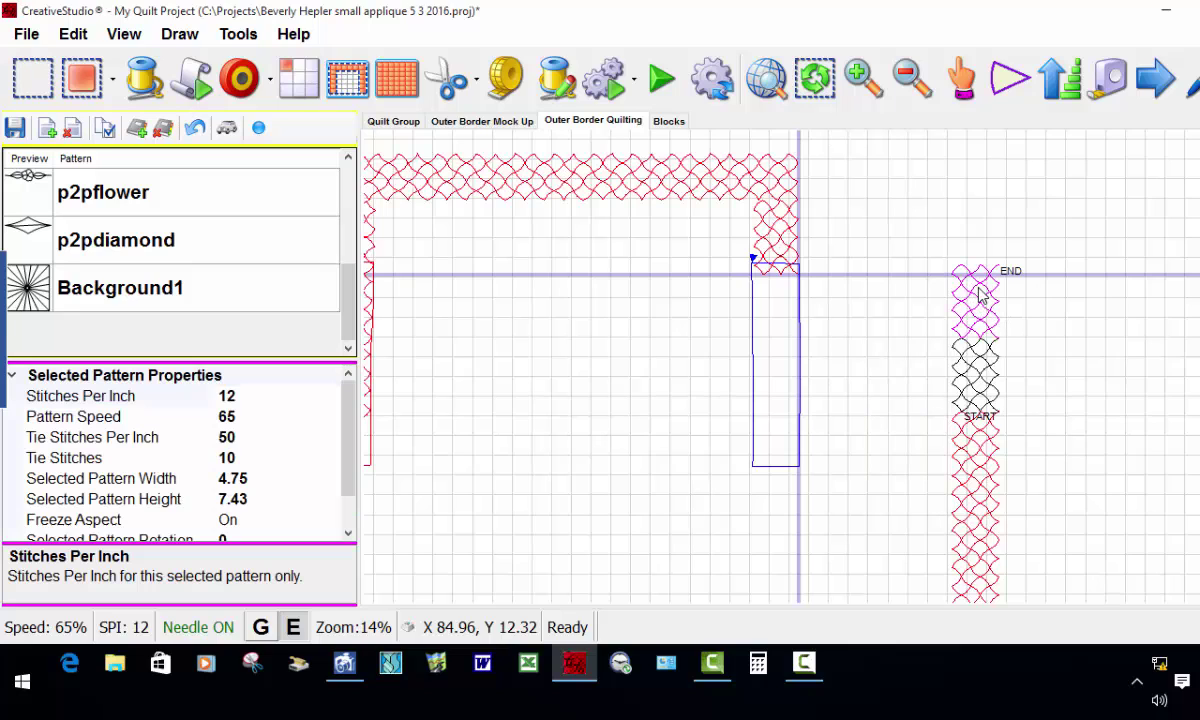
pyautogui.keyDown('ctrl'); pyautogui.click(978, 380); pyautogui.keyUp('ctrl')
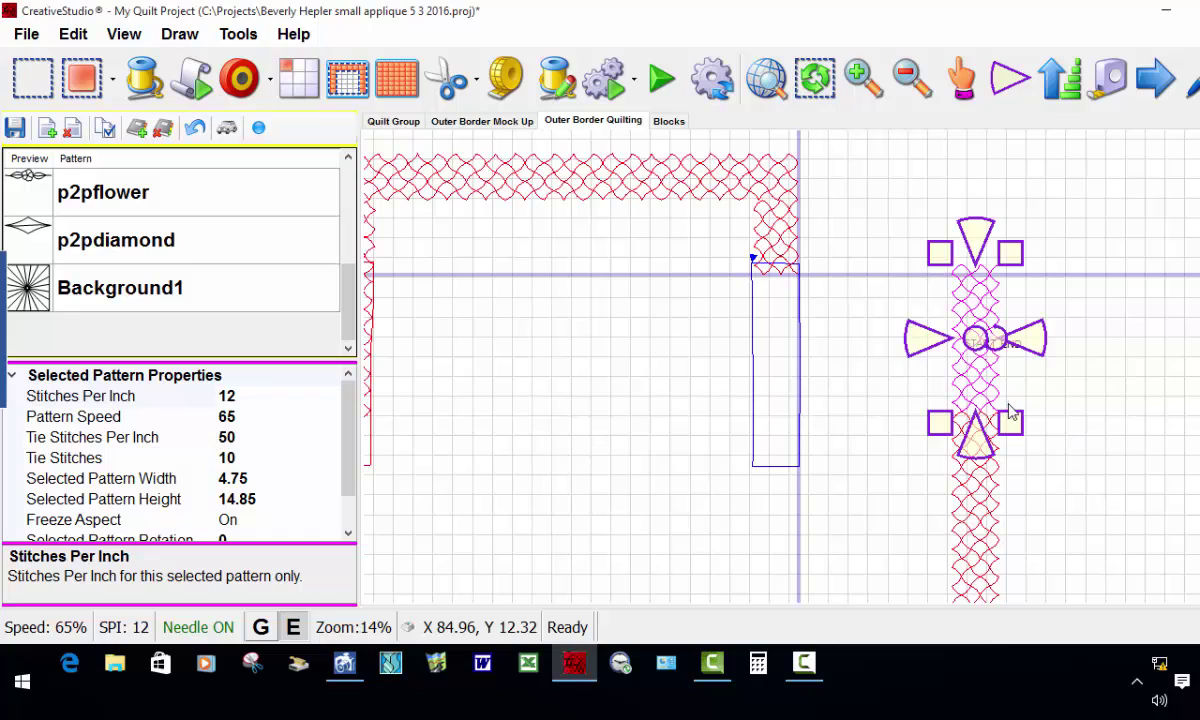
pyautogui.click(1090, 378)
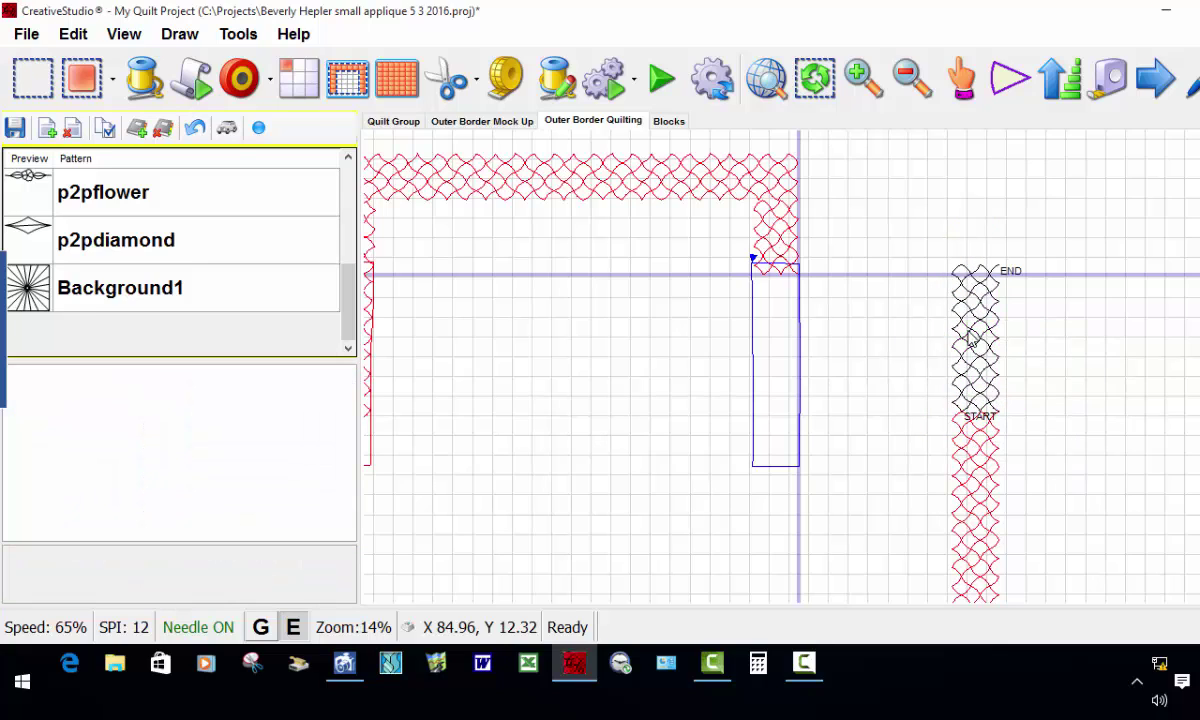
pyautogui.click(985, 297)
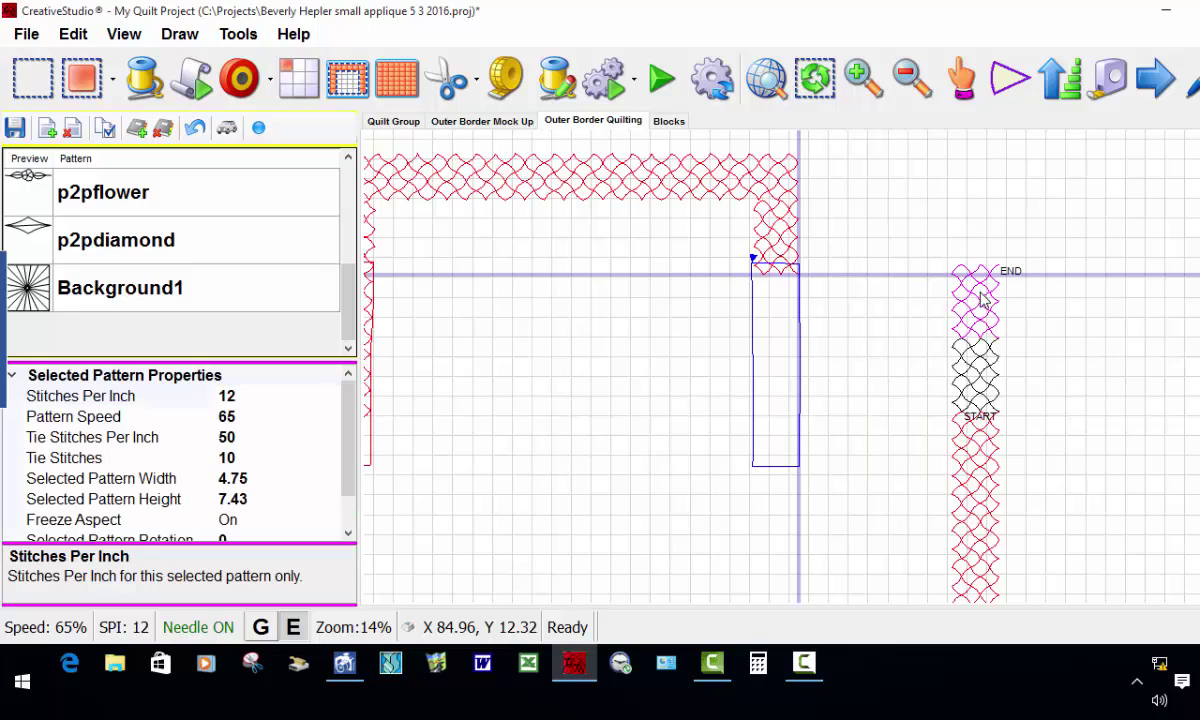
pyautogui.keyDown('ctrl'); pyautogui.click(983, 375); pyautogui.keyUp('ctrl')
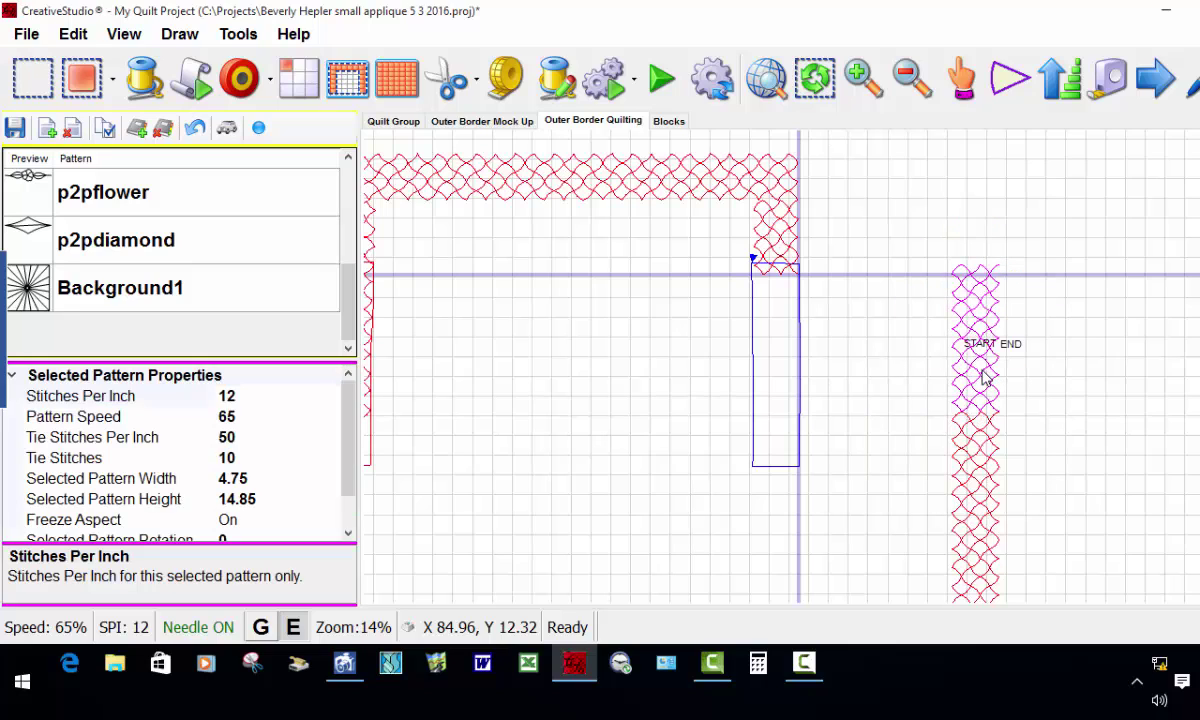
pyautogui.click(1085, 375)
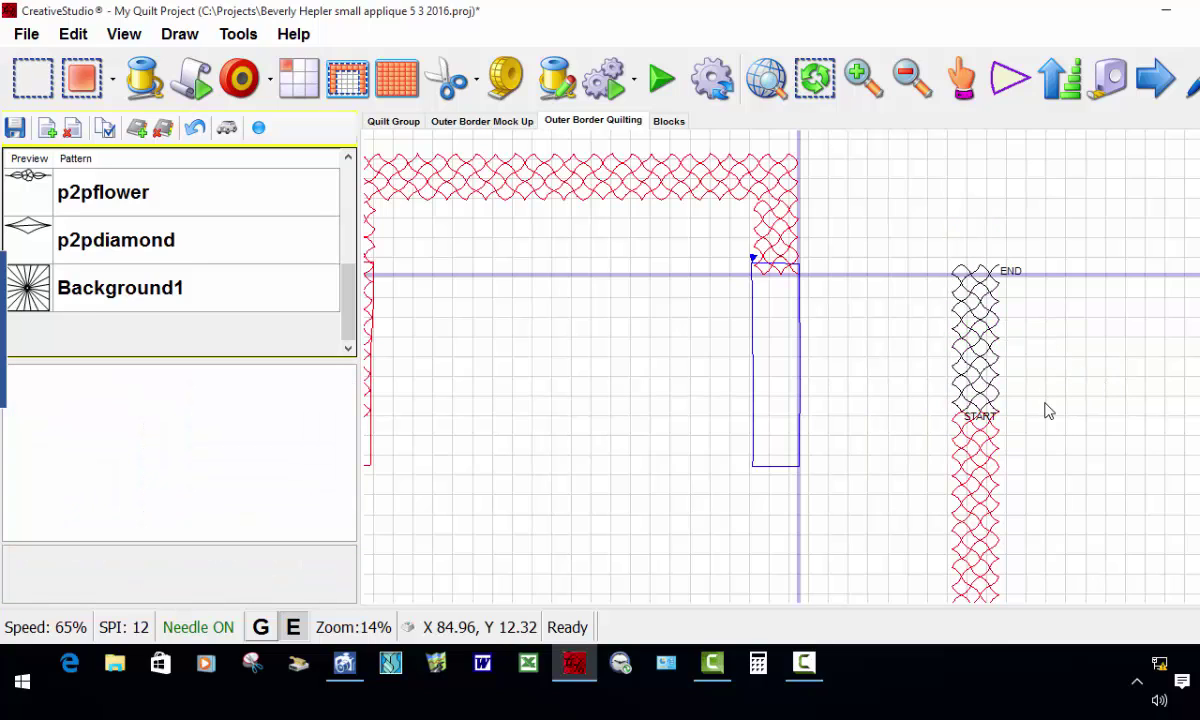
# Combine the two unsewn repeats at the top of the right-hand strip into a single pattern.
pyautogui.click(978, 400)
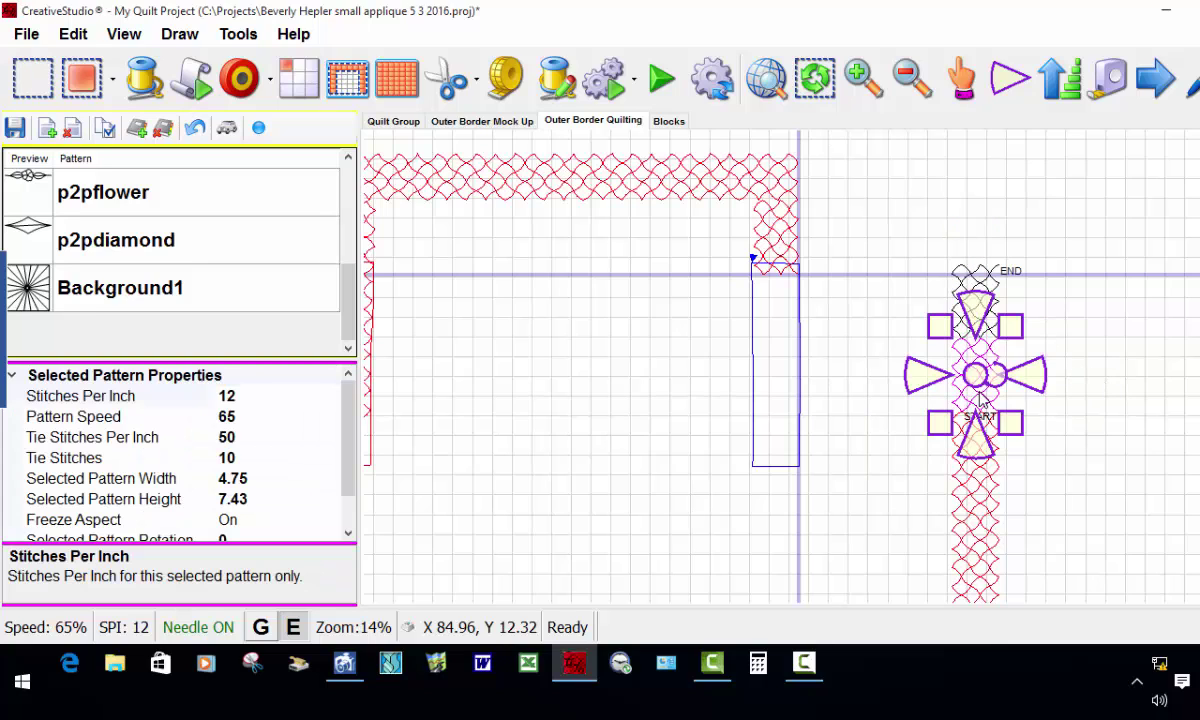
pyautogui.keyDown('shift'); pyautogui.click(970, 312); pyautogui.keyUp('shift')
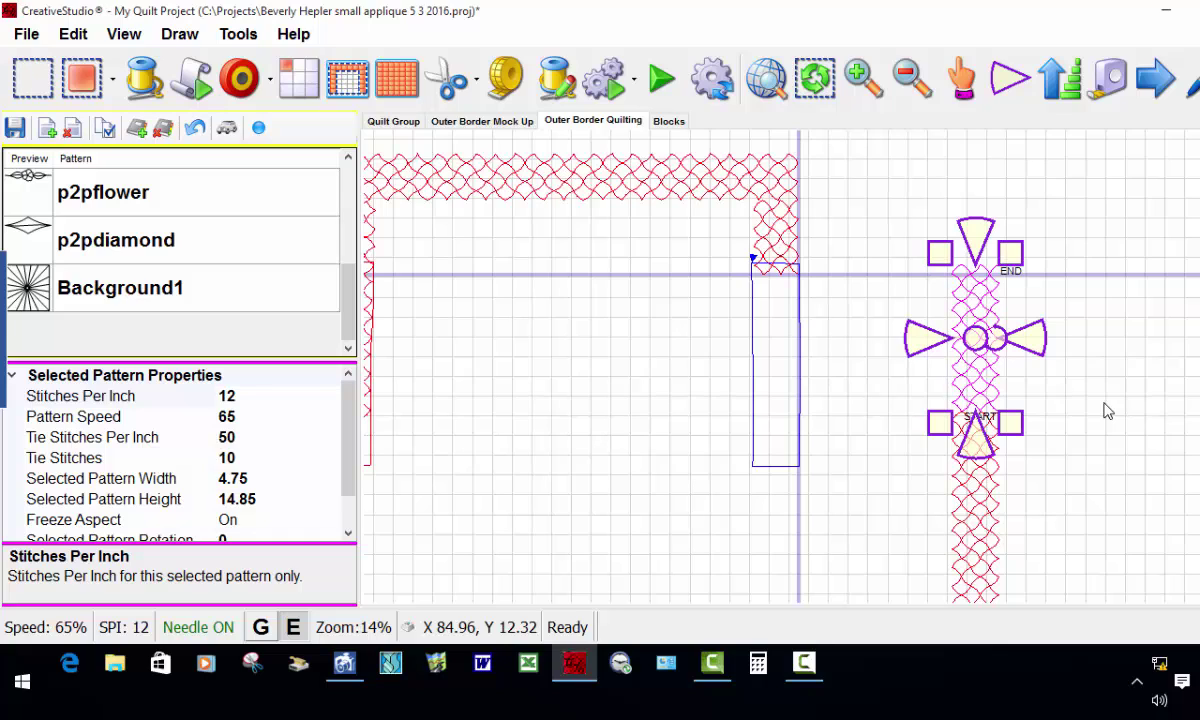
pyautogui.rightClick(984, 350)
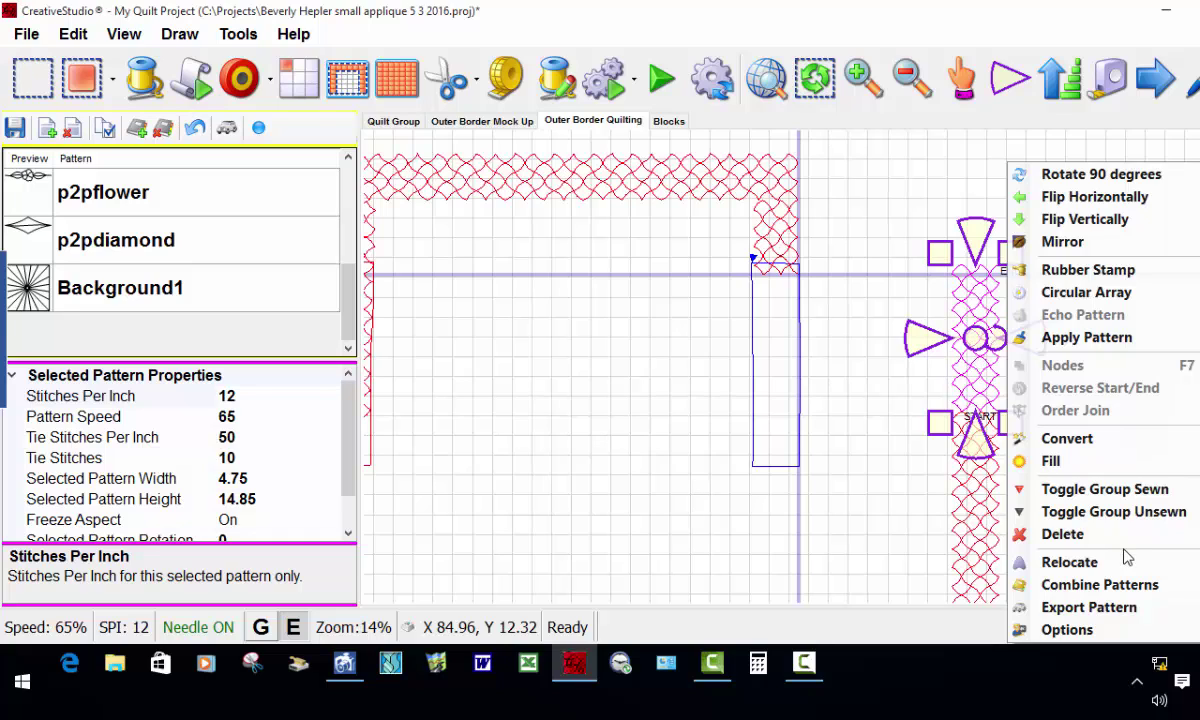
pyautogui.moveTo(1113, 567)
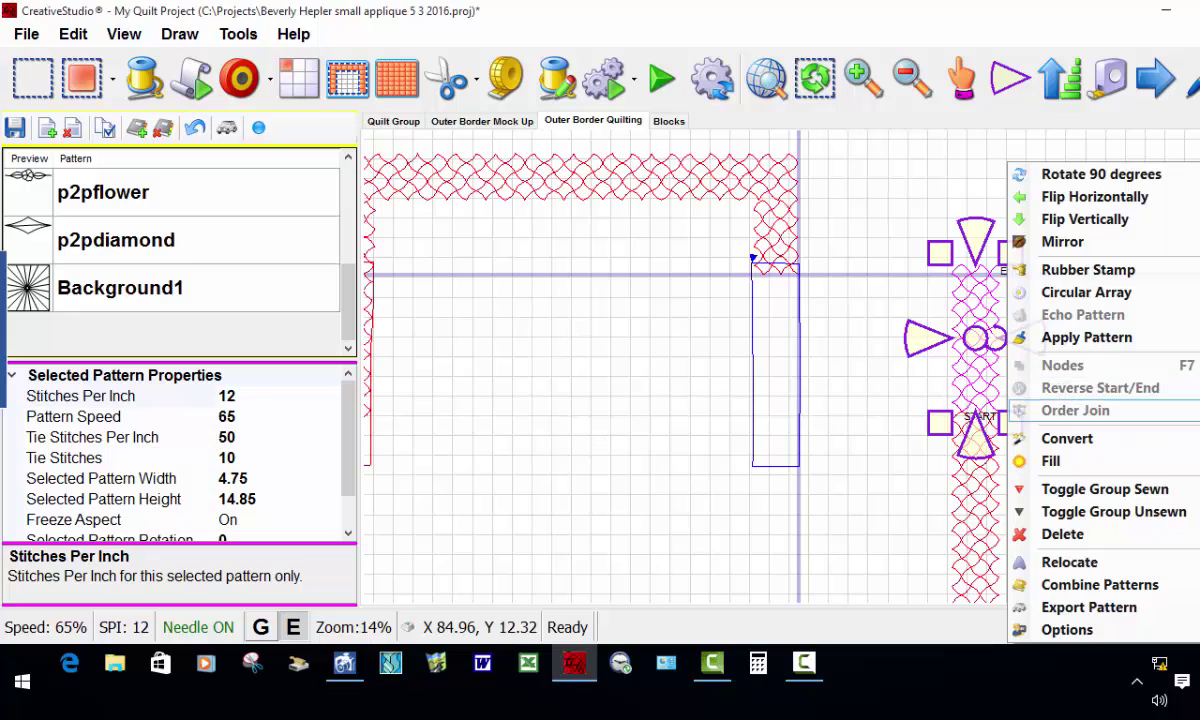
pyautogui.click(1080, 594)
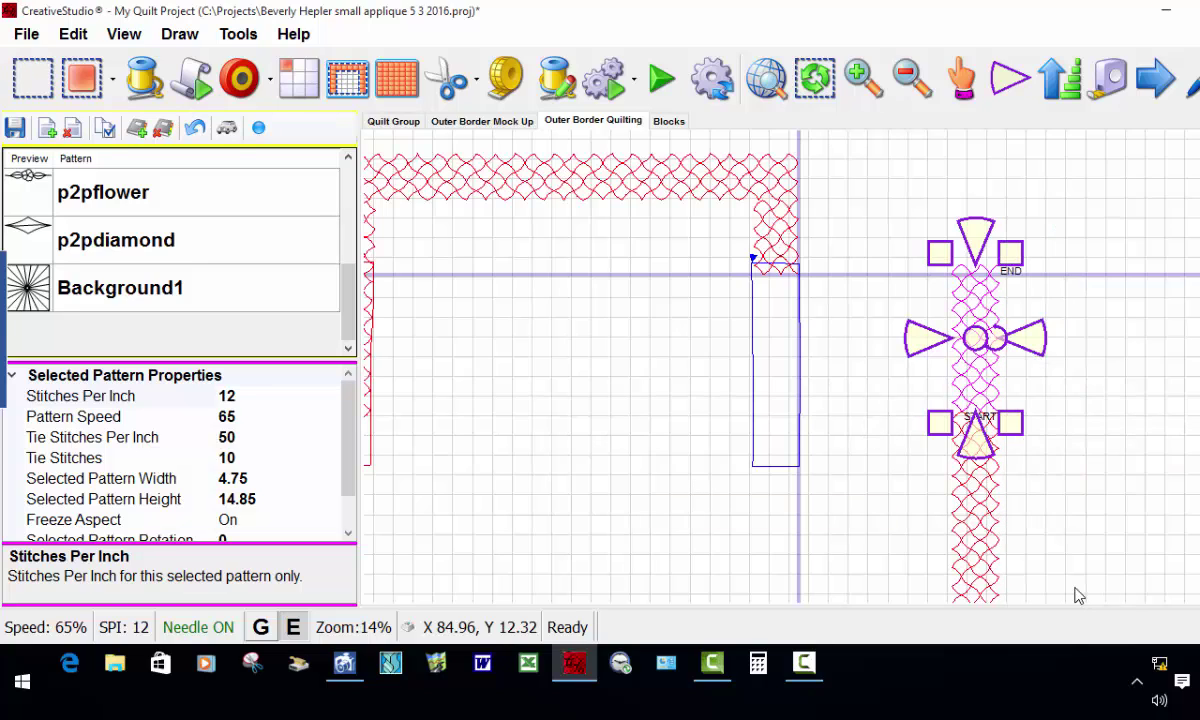
# Reverse the start and end points of the combined pattern on the right-hand strip and leave it selected.
pyautogui.rightClick(975, 337)
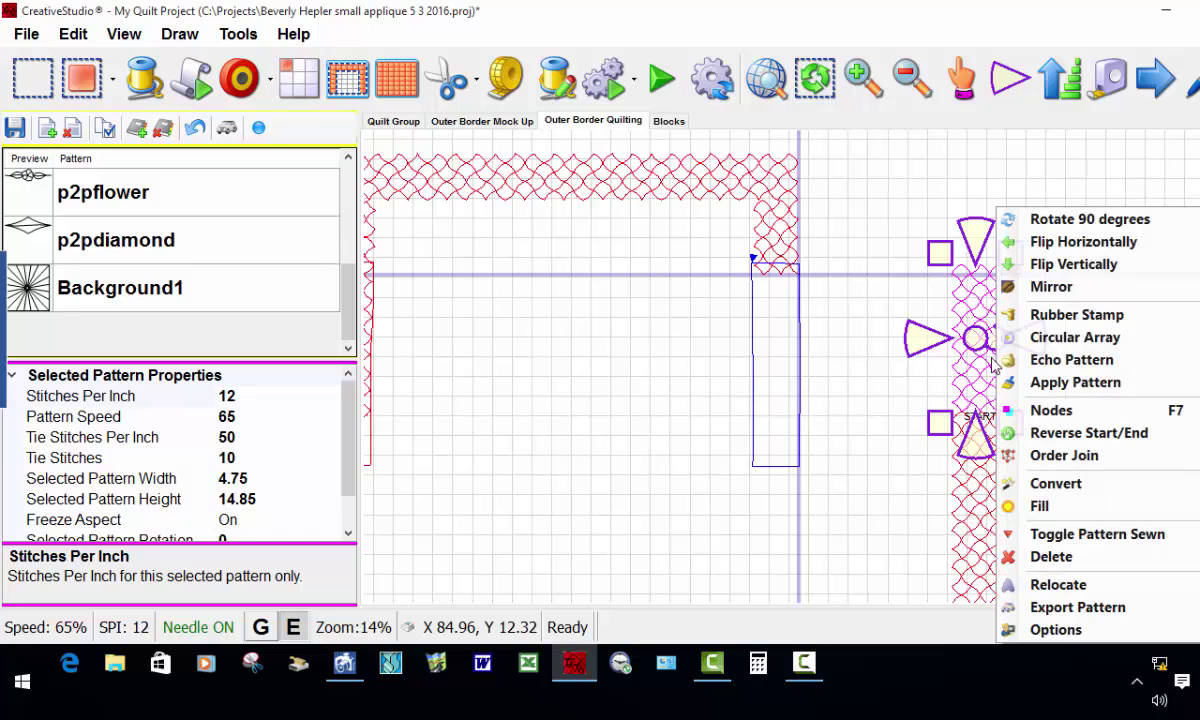
pyautogui.click(1065, 438)
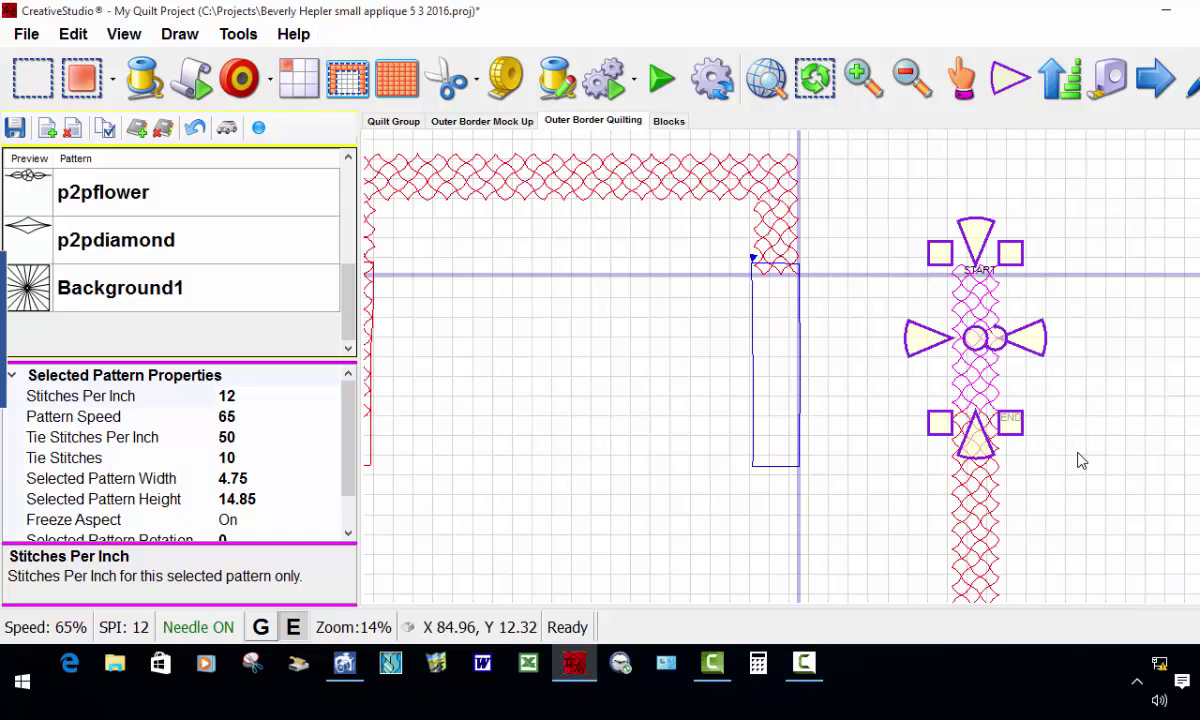
pyautogui.click(1125, 388)
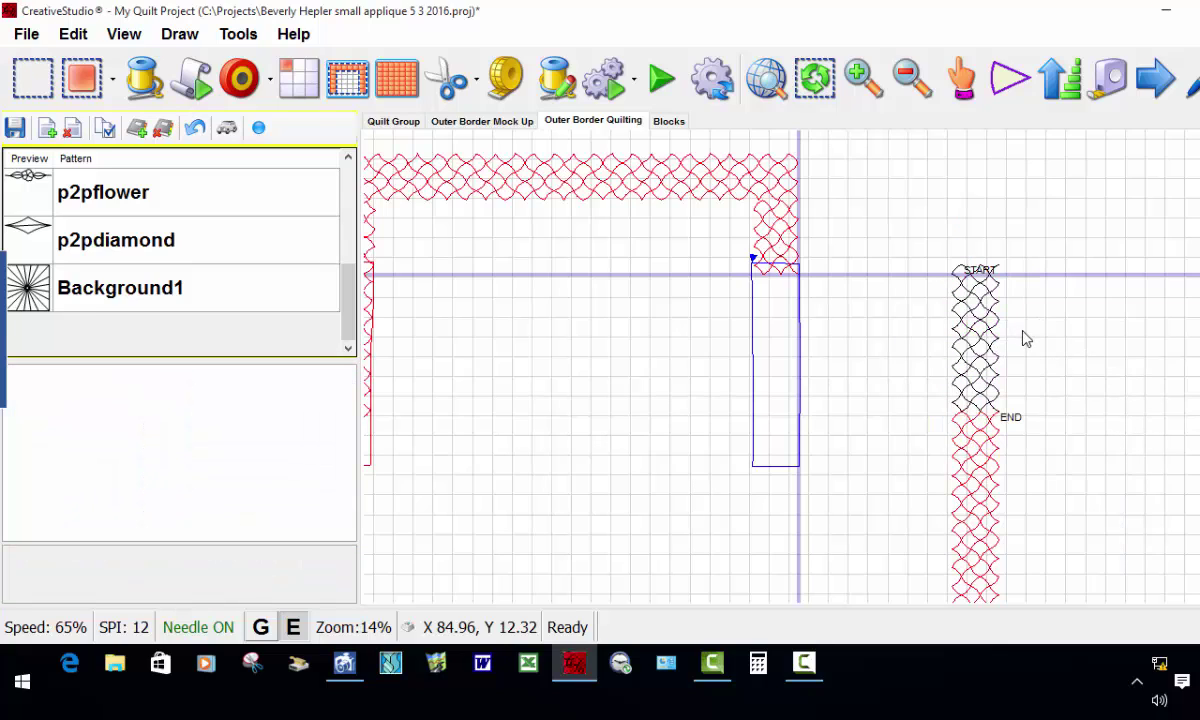
pyautogui.click(965, 330)
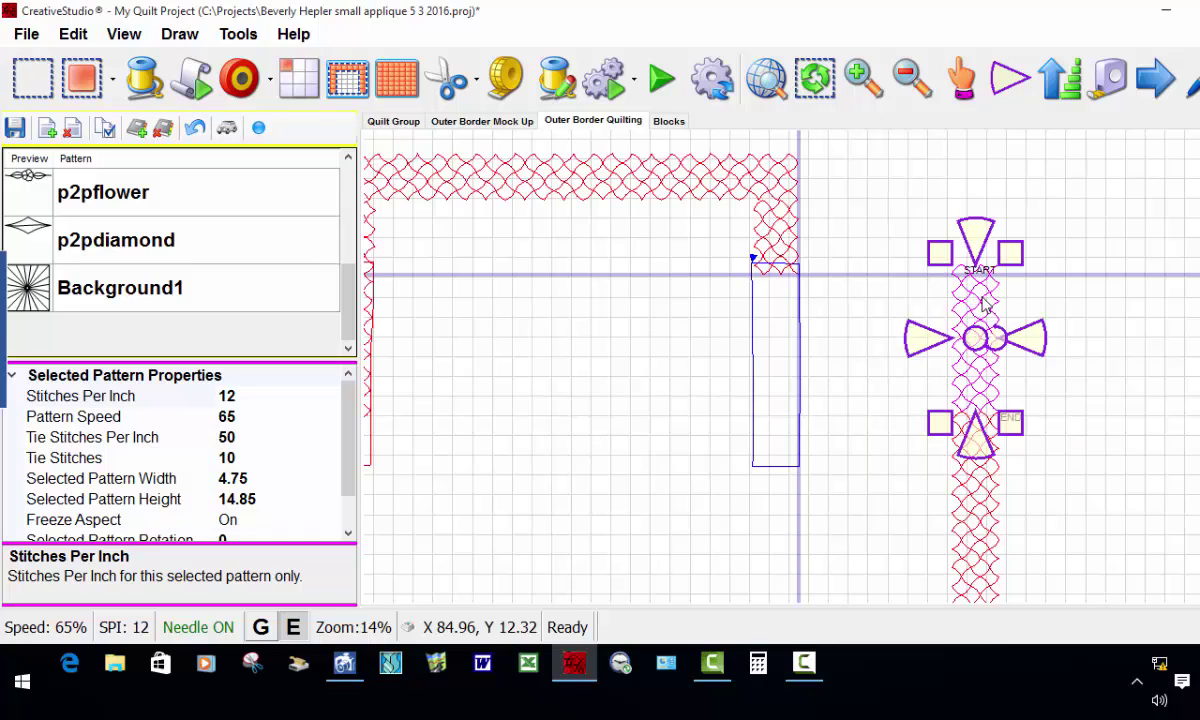
# Shift only the selected combined pattern to one point, using its upper-right start tip as the known point and accepting the machine head position.
pyautogui.rightClick(980, 305)
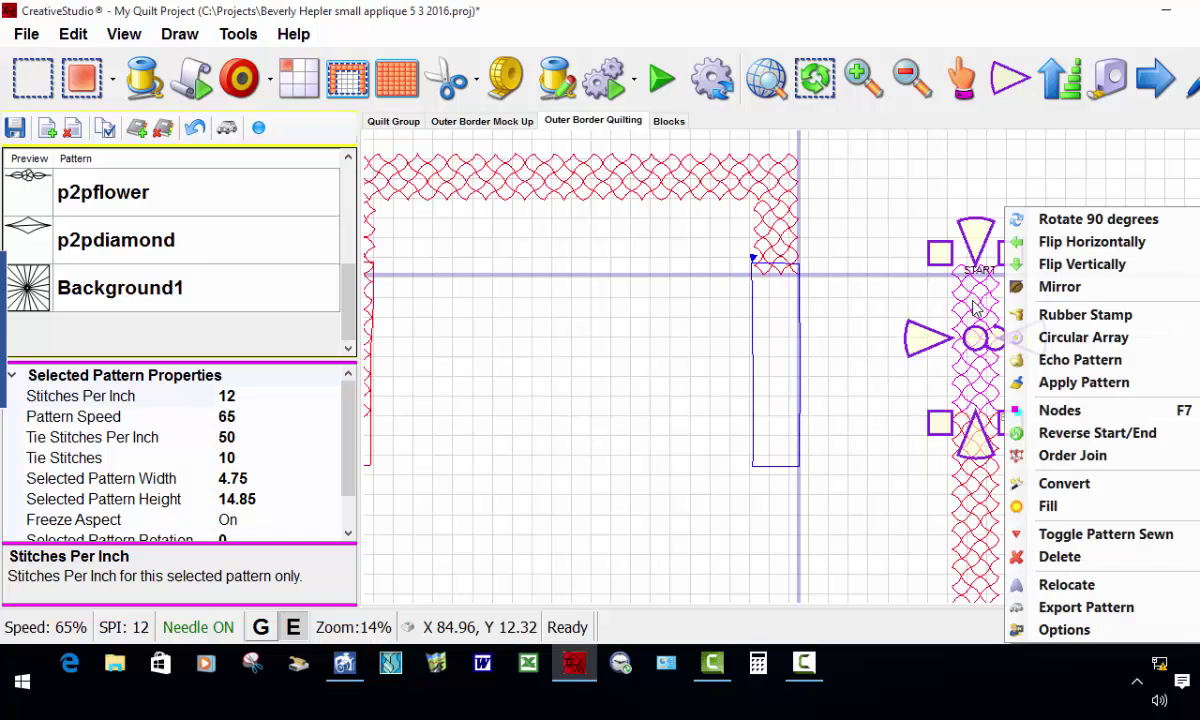
pyautogui.moveTo(1063, 588)
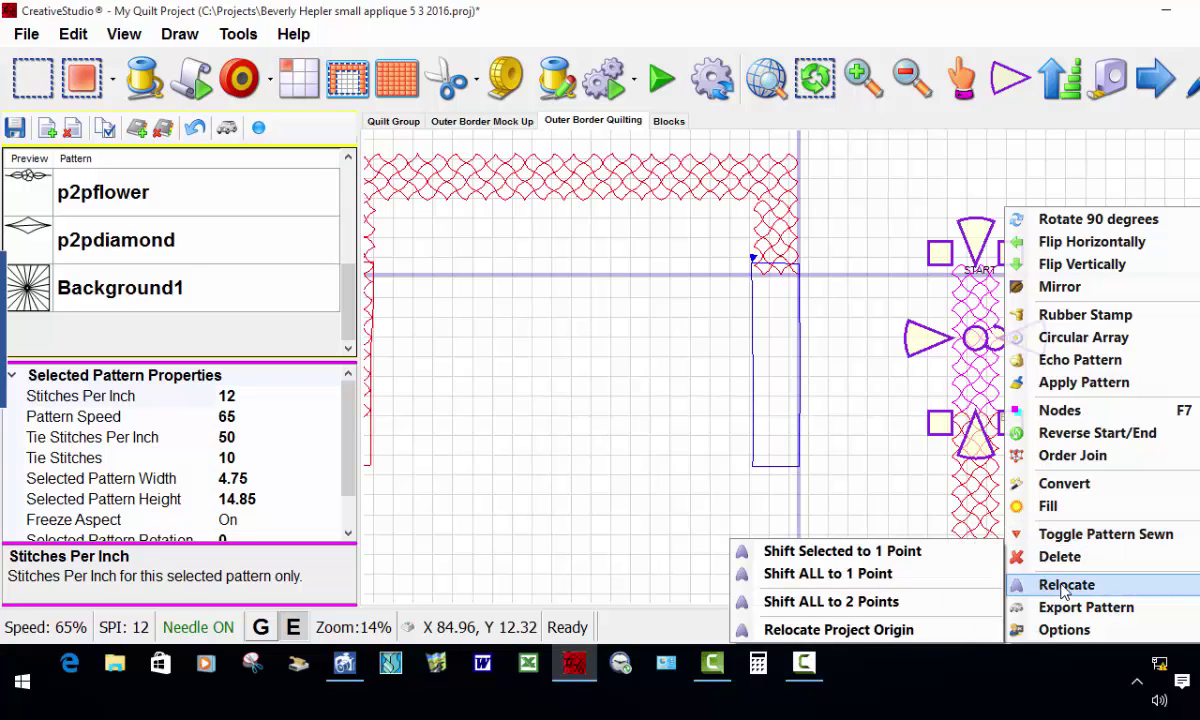
pyautogui.click(828, 553)
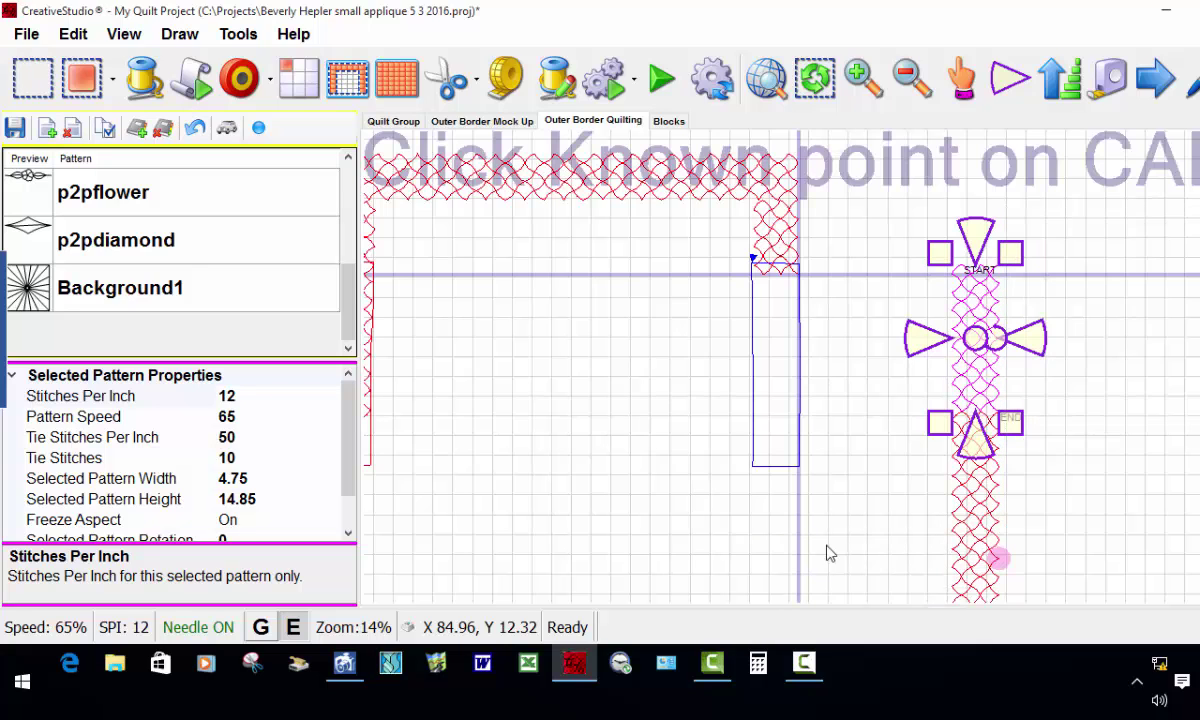
pyautogui.scroll(2, 1018, 238)
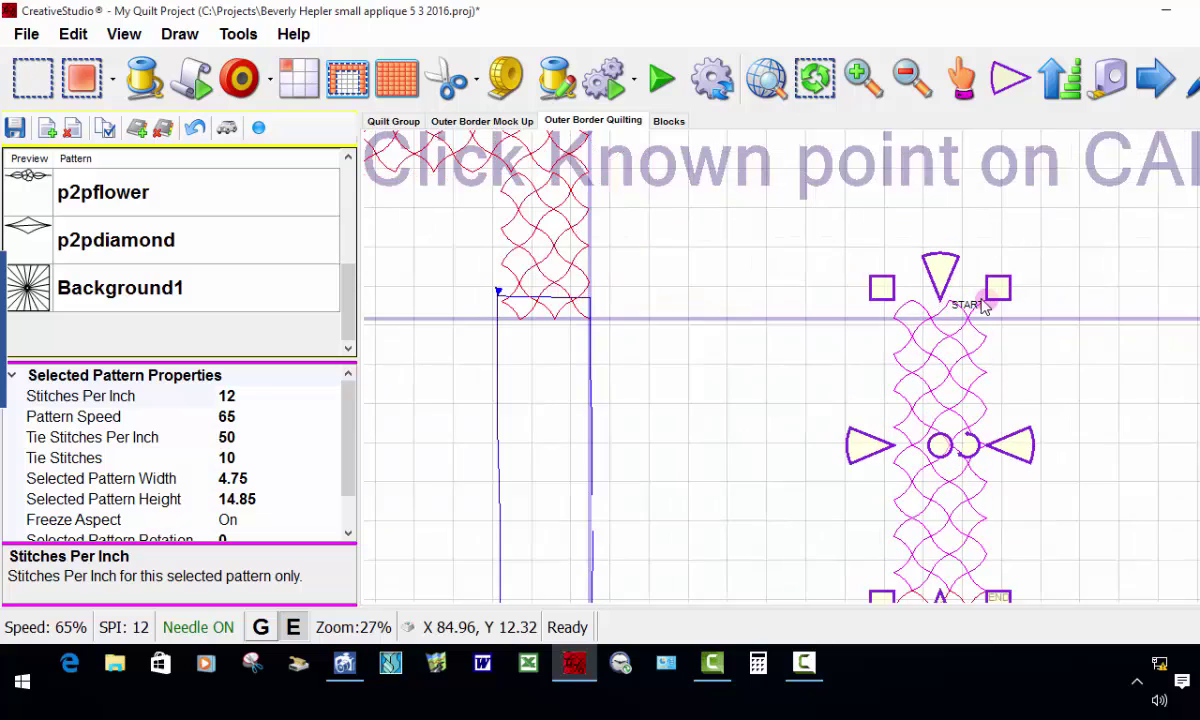
pyautogui.scroll(3, 985, 307)
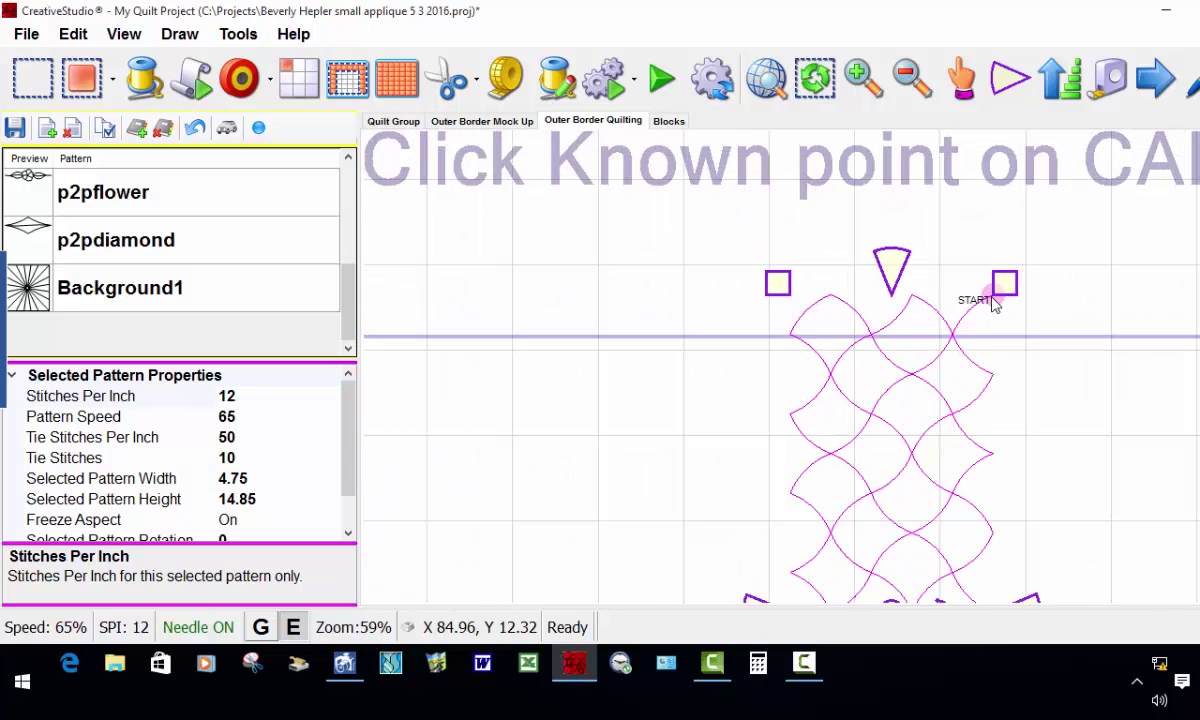
pyautogui.click(994, 303)
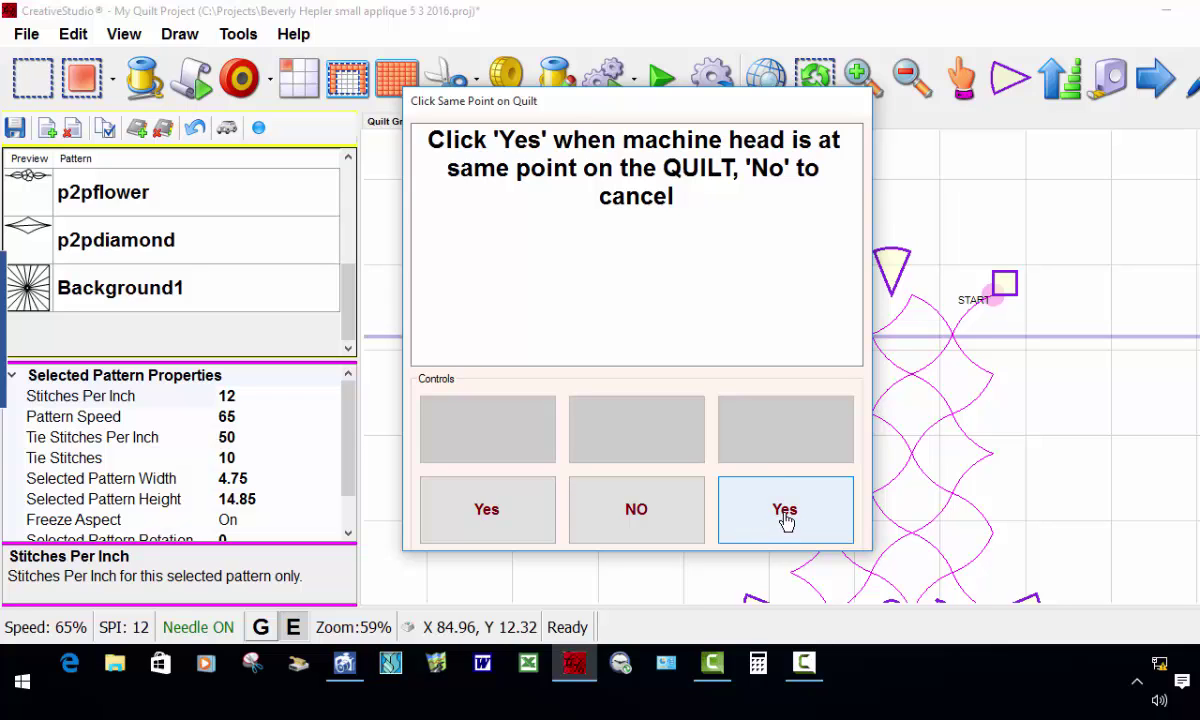
pyautogui.click(785, 512)
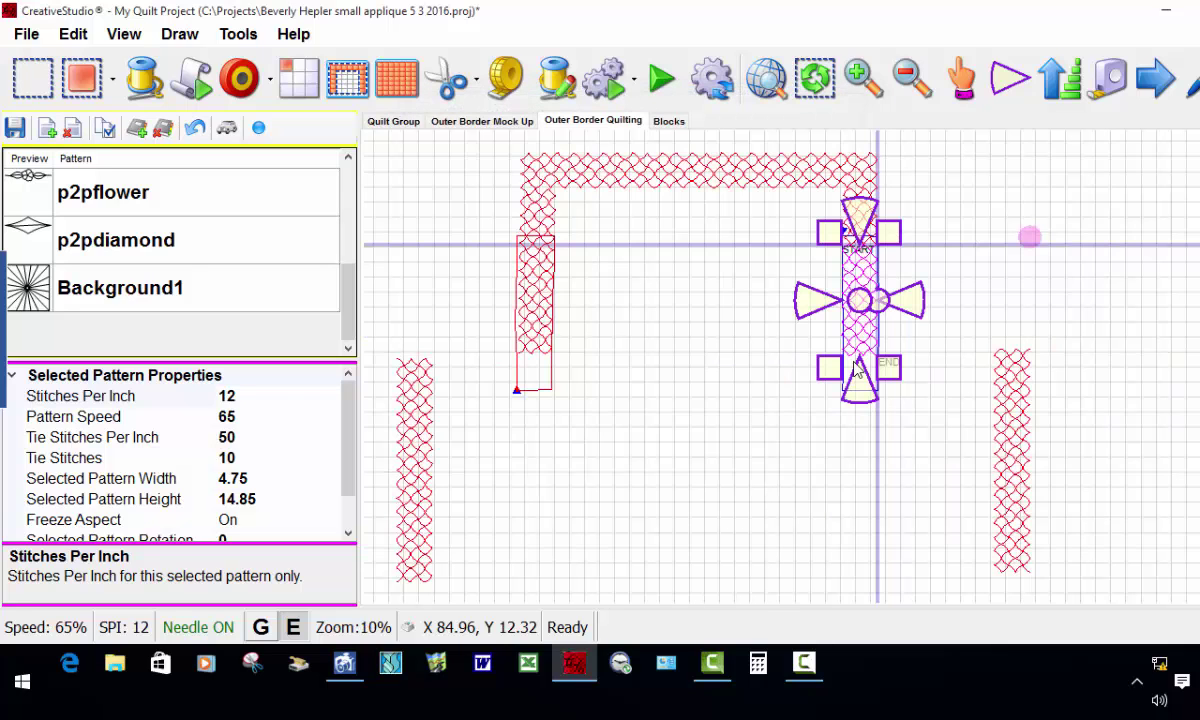
# Narrow the unsewn combined pattern in the right border from its left side to a width of 4.41.
pyautogui.scroll(1, 857, 370)
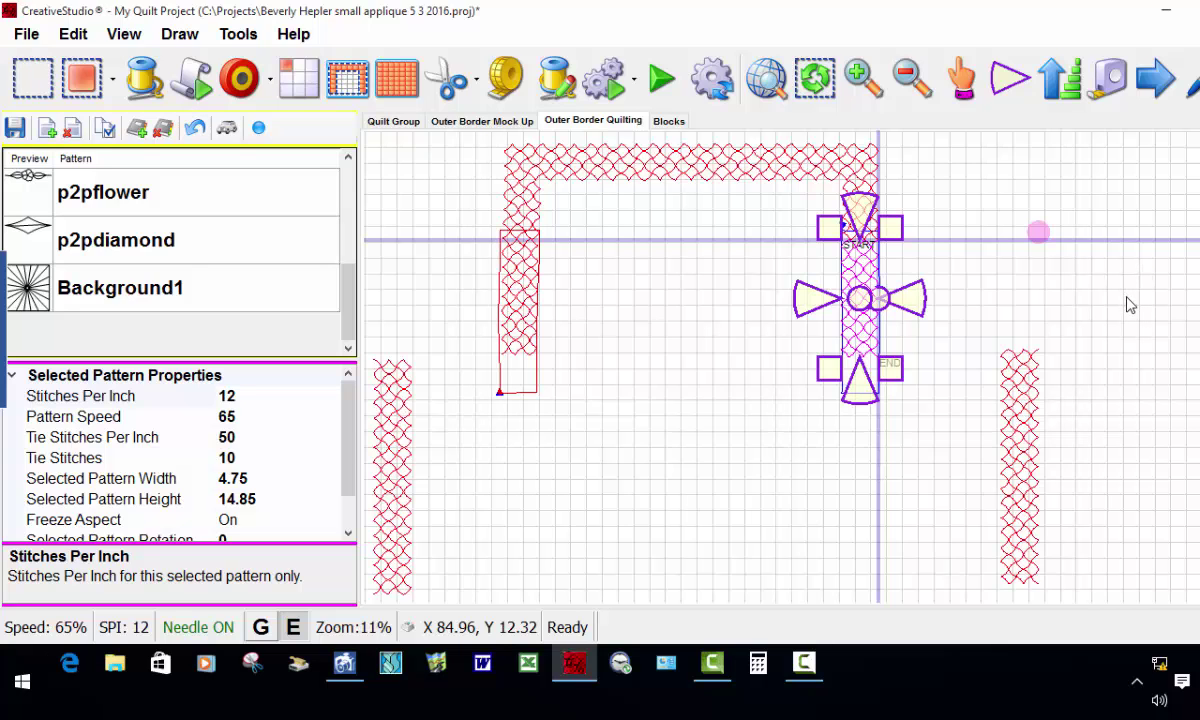
pyautogui.scroll(5, 884, 279)
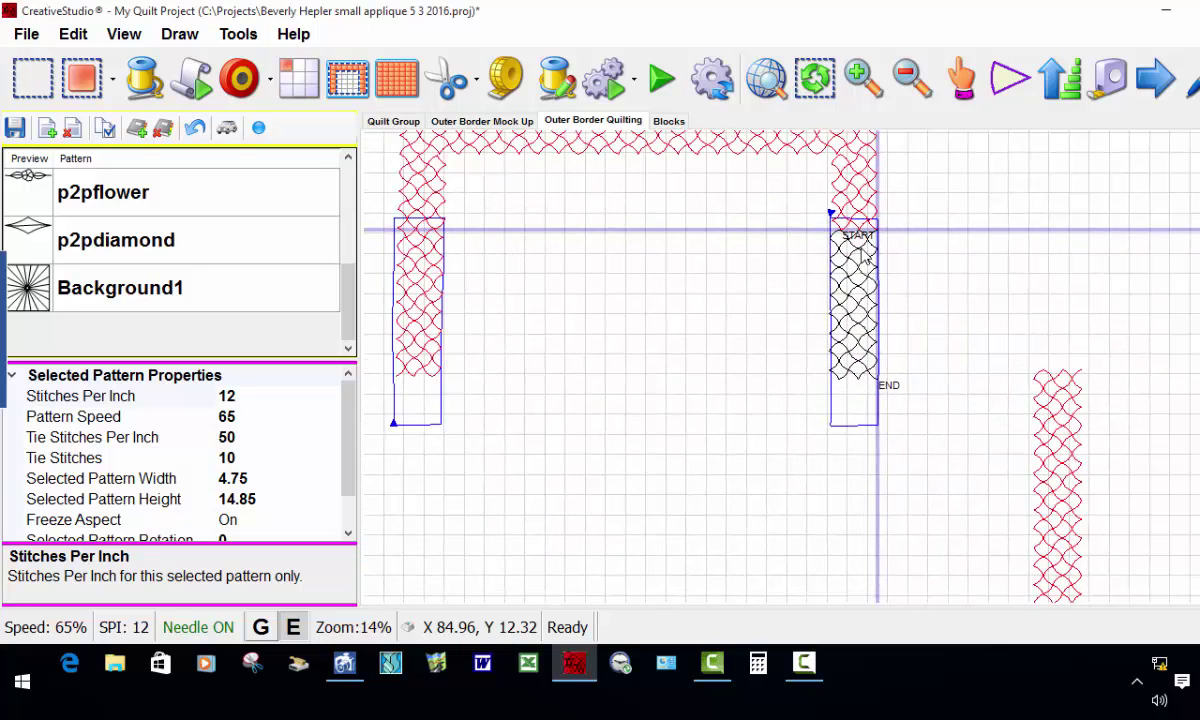
pyautogui.scroll(4, 864, 259)
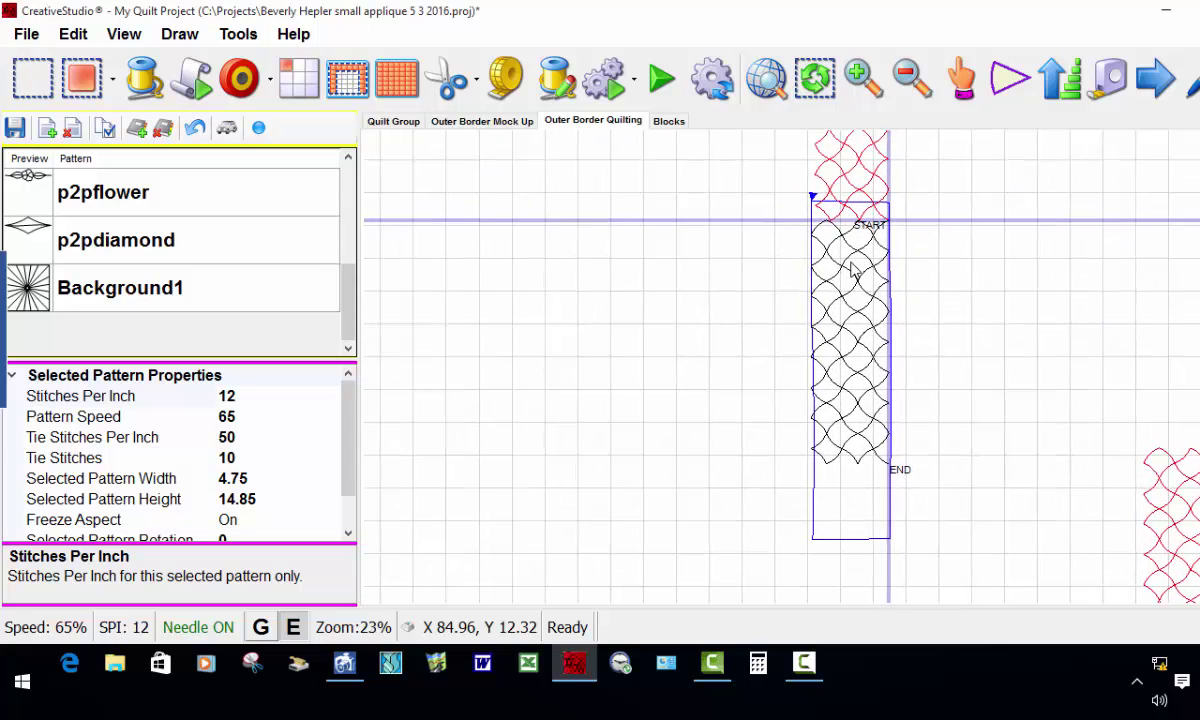
pyautogui.click(848, 342)
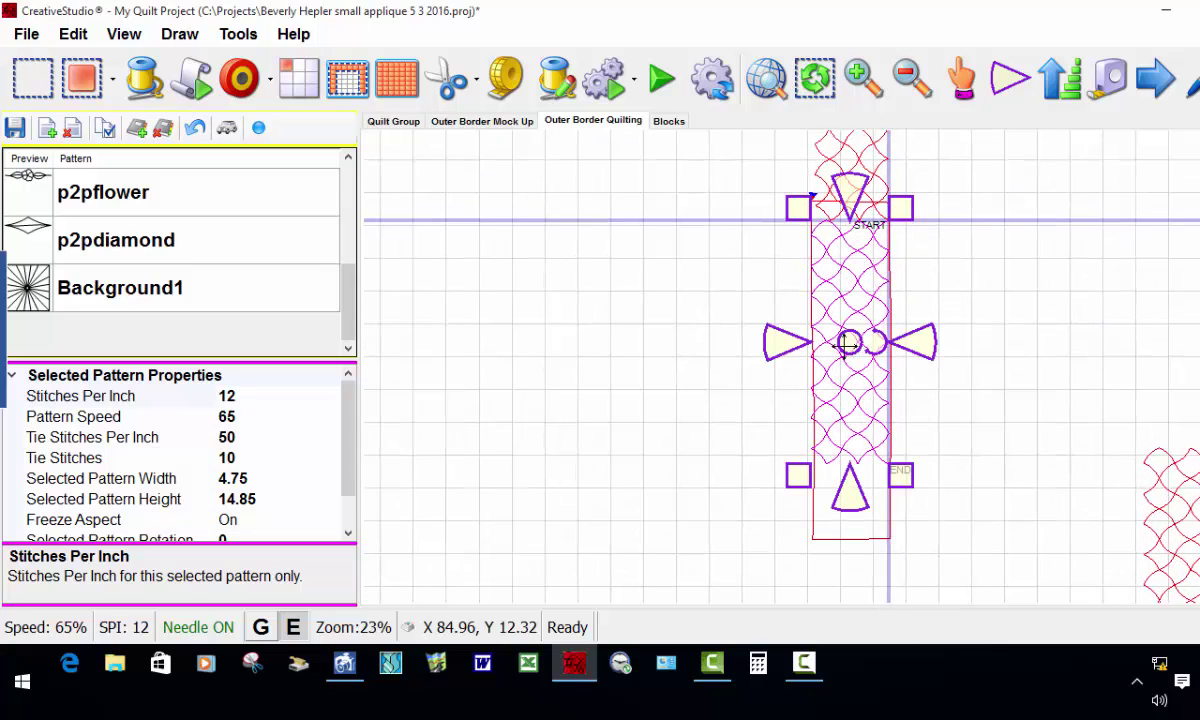
pyautogui.moveTo(775, 345); pyautogui.dragTo(779, 348)
# Try narrowing the combined pattern from its right side to a width of 4.37, and return it to 4.41.
pyautogui.scroll(2, 919, 302)
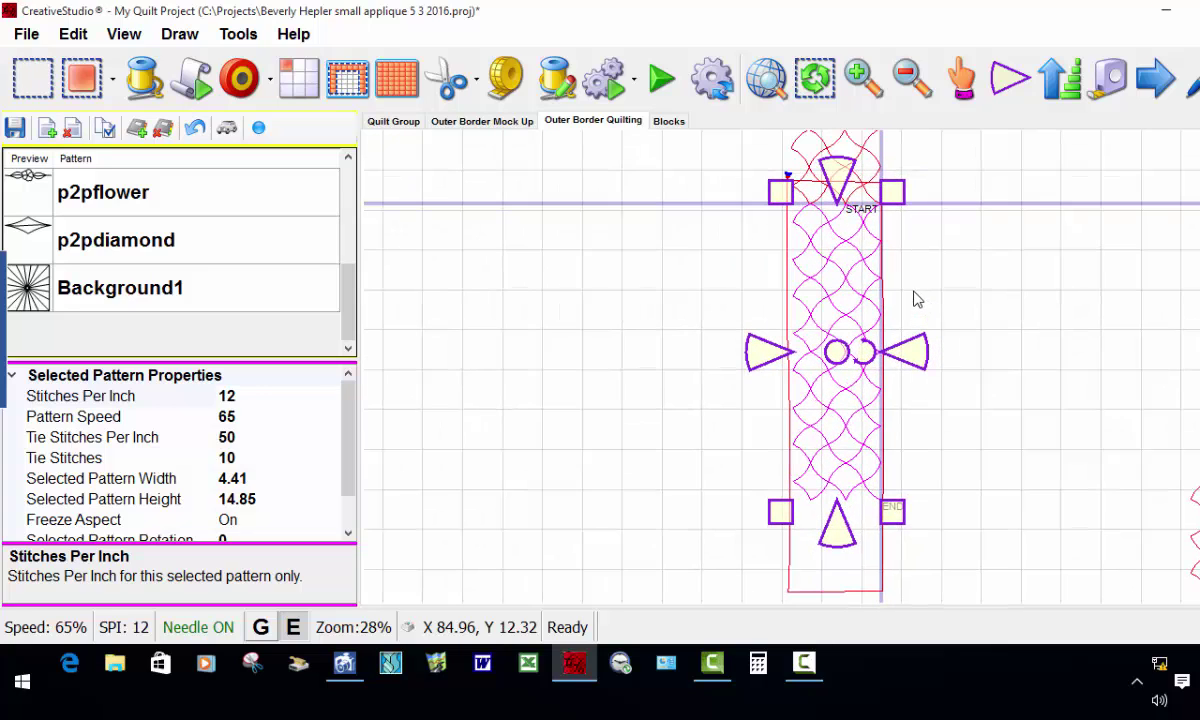
pyautogui.scroll(2, 916, 290)
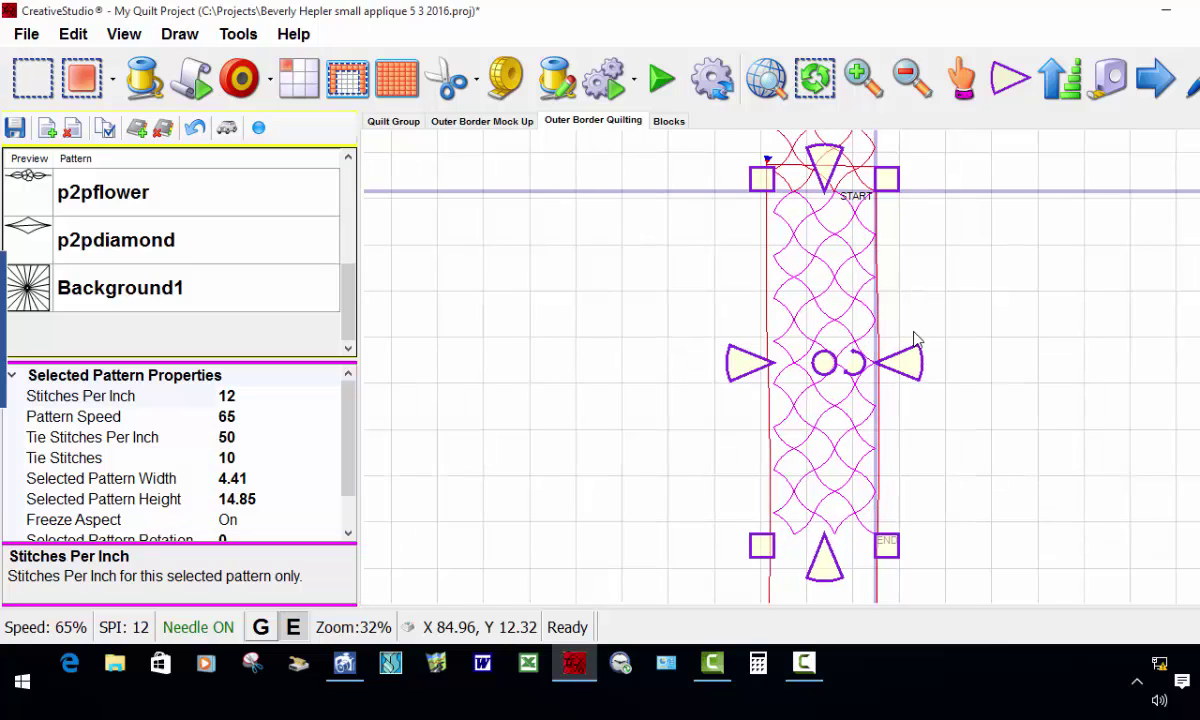
pyautogui.scroll(1, 916, 340)
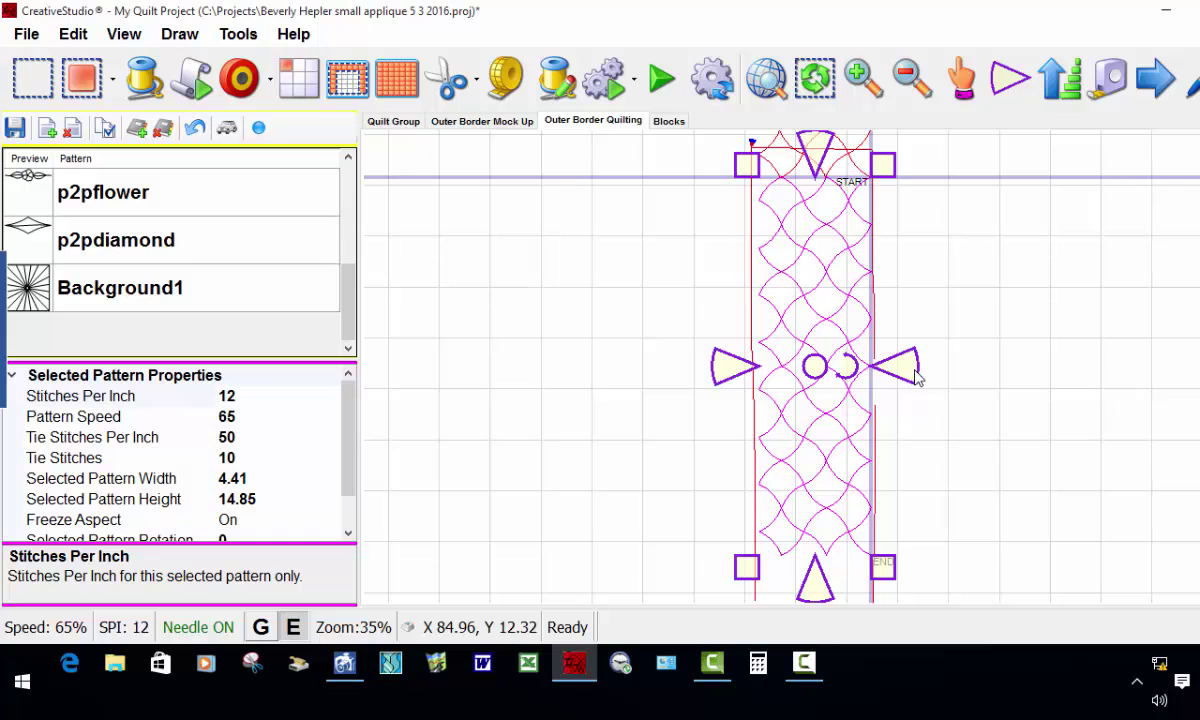
pyautogui.click(914, 372)
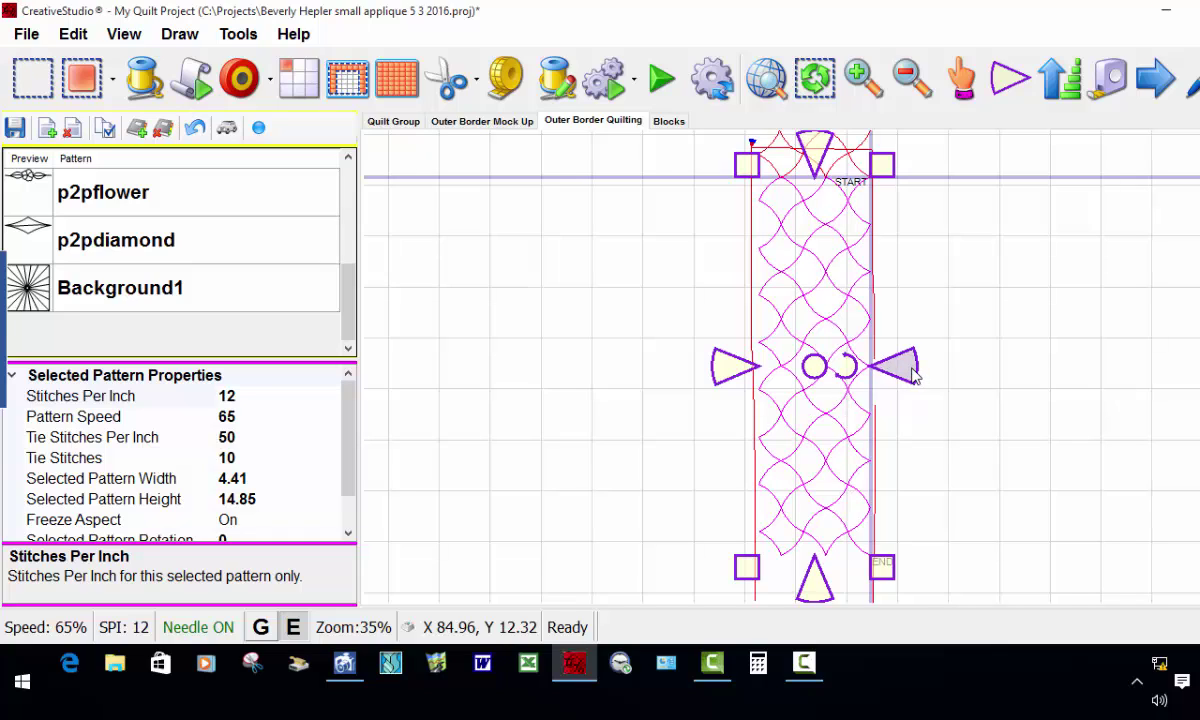
pyautogui.moveTo(914, 373); pyautogui.dragTo(918, 377)
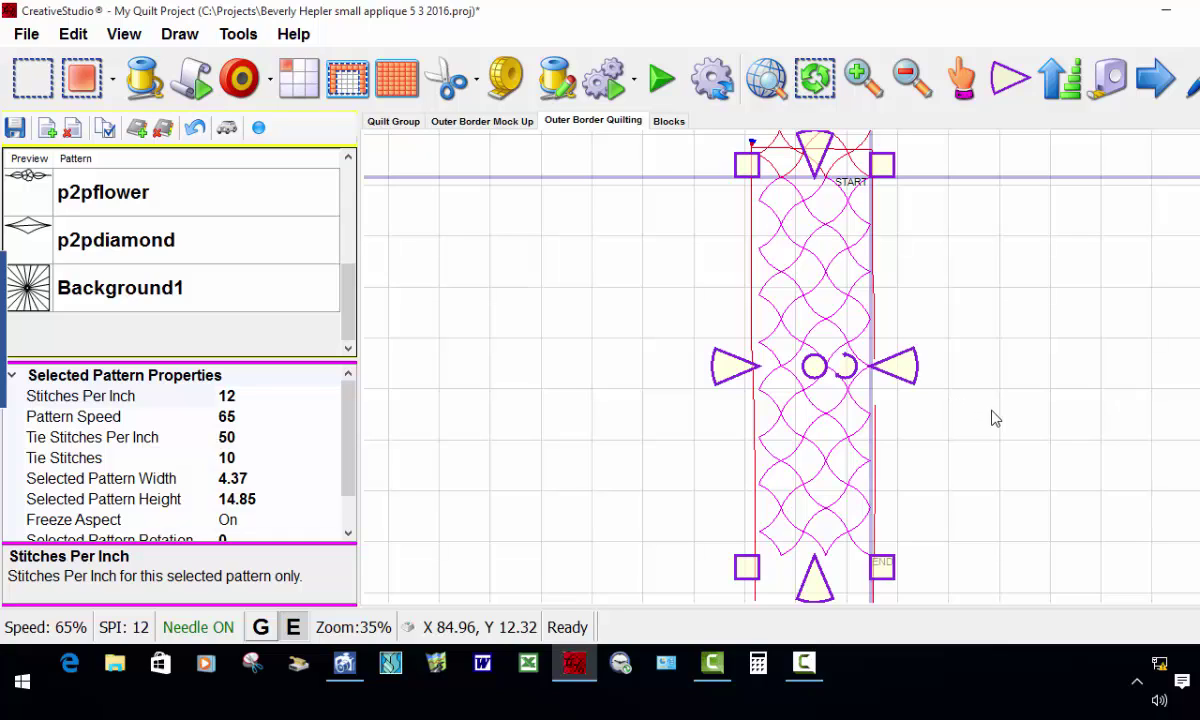
pyautogui.click(913, 375)
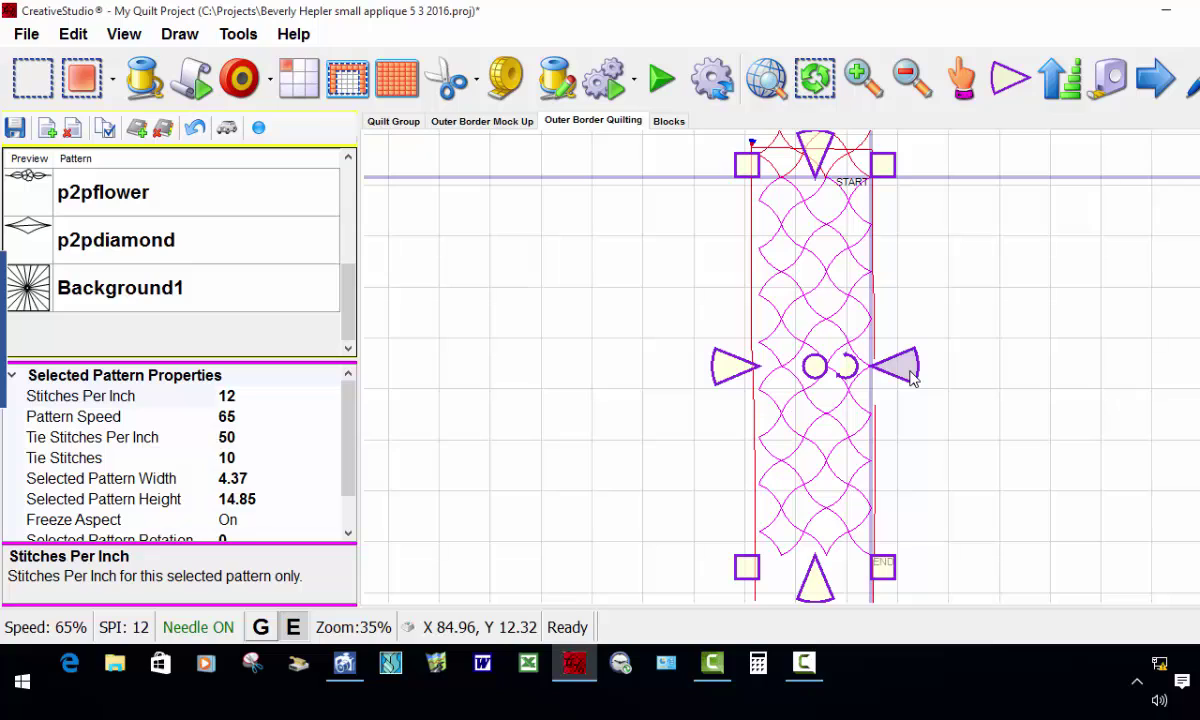
pyautogui.moveTo(912, 376); pyautogui.dragTo(916, 387)
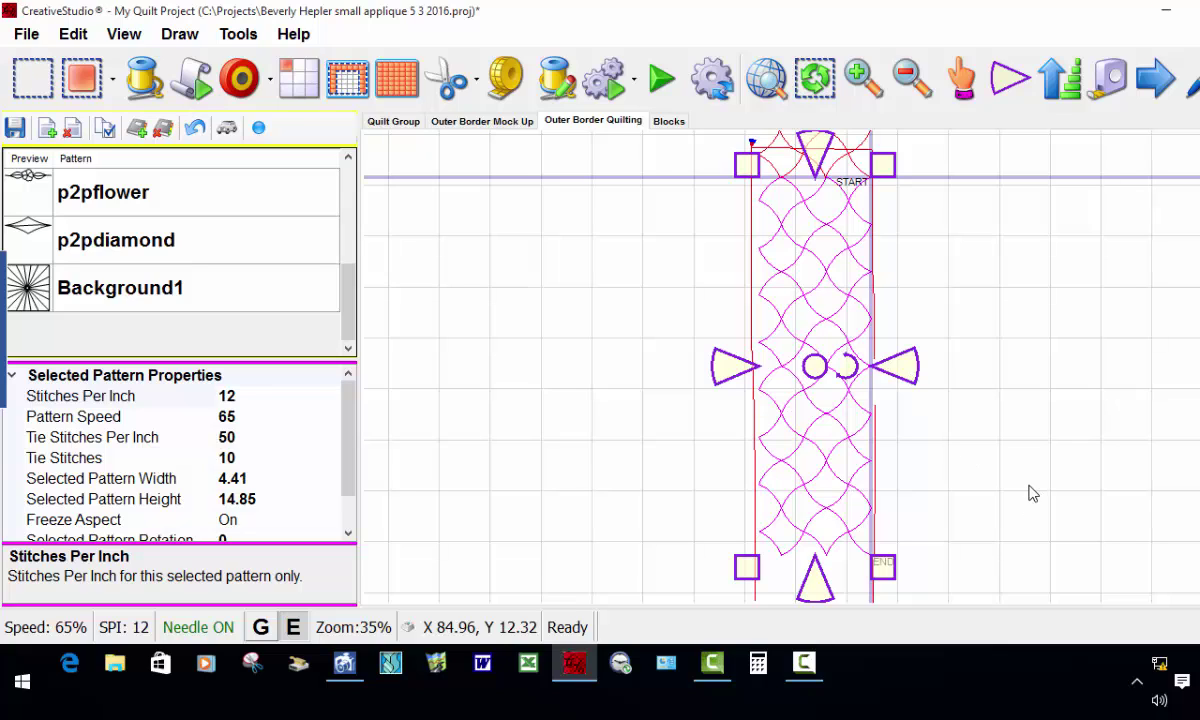
# Nudge the combined pattern's end point slightly inward along the right border's outer boundary and deselect the pattern.
pyautogui.click(1010, 80)
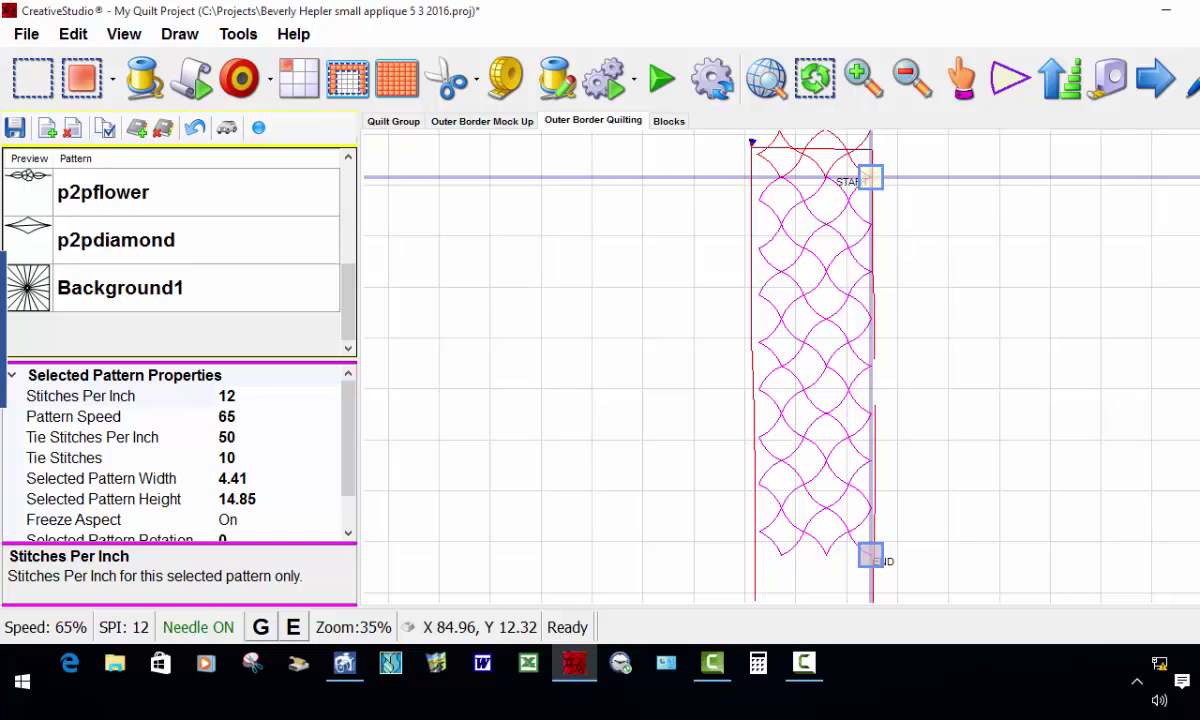
pyautogui.moveTo(870, 555); pyautogui.dragTo(868, 553)
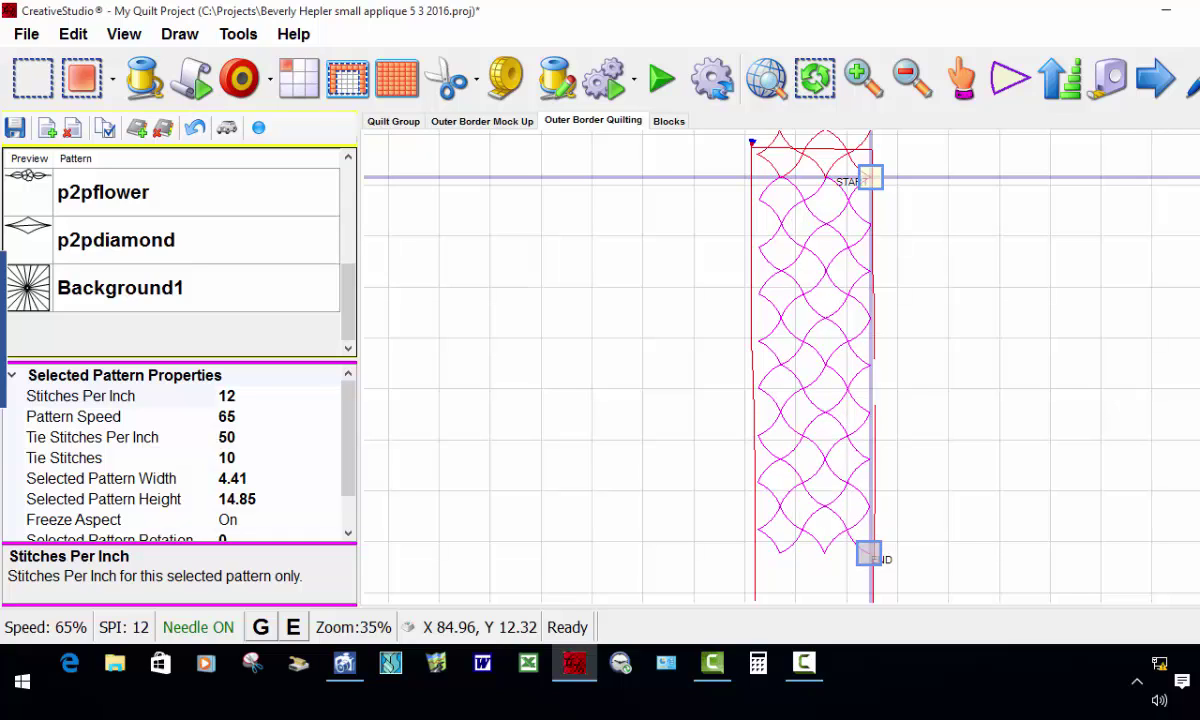
pyautogui.click(999, 535)
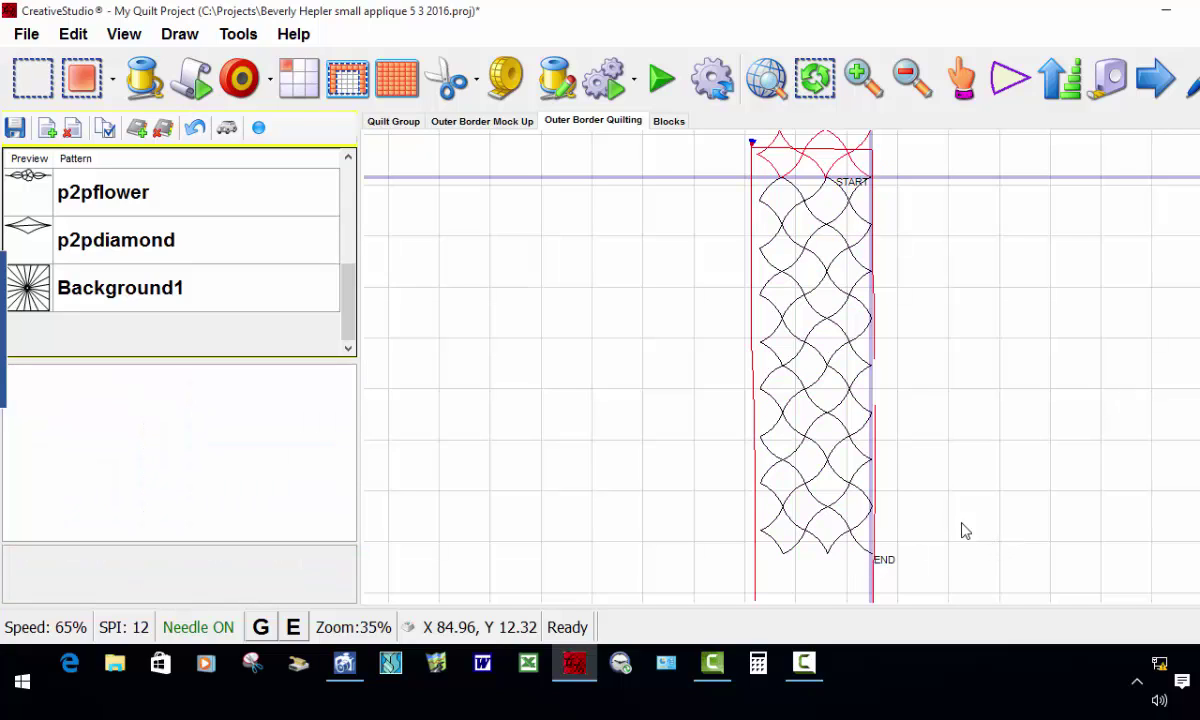
# Save the project and acknowledge the bobbin thread cut to finish stitching the right border section.
pyautogui.click(14, 127)
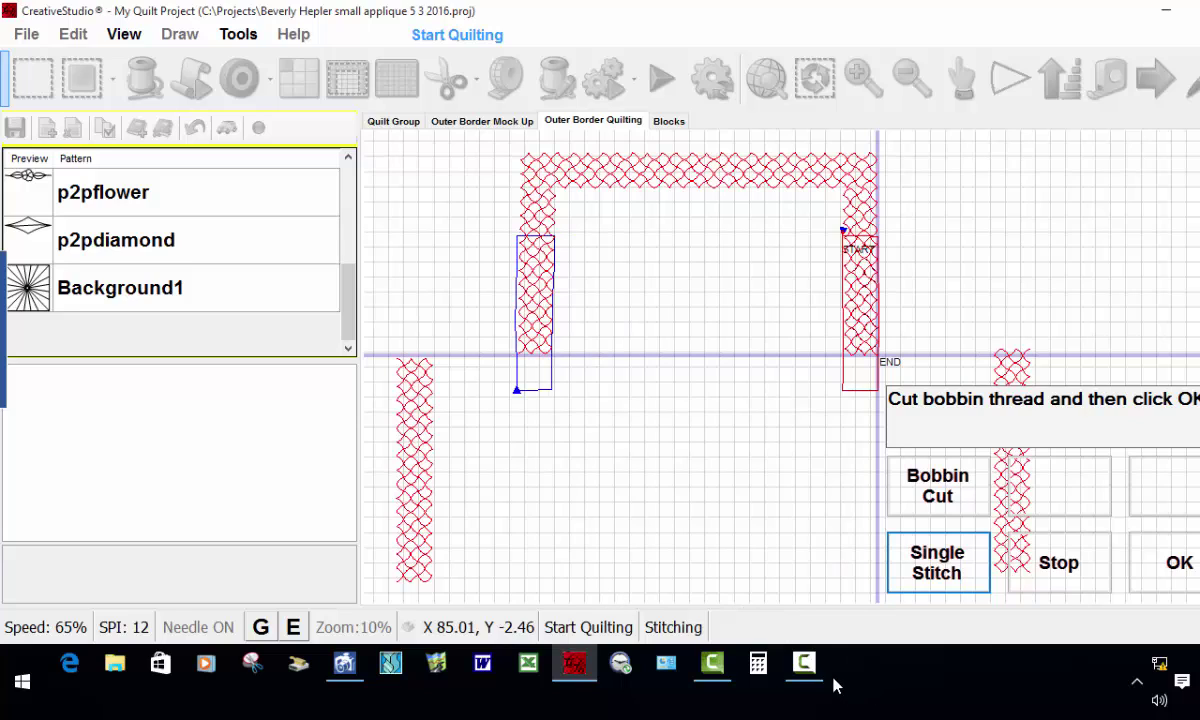
pyautogui.moveTo(803, 670)
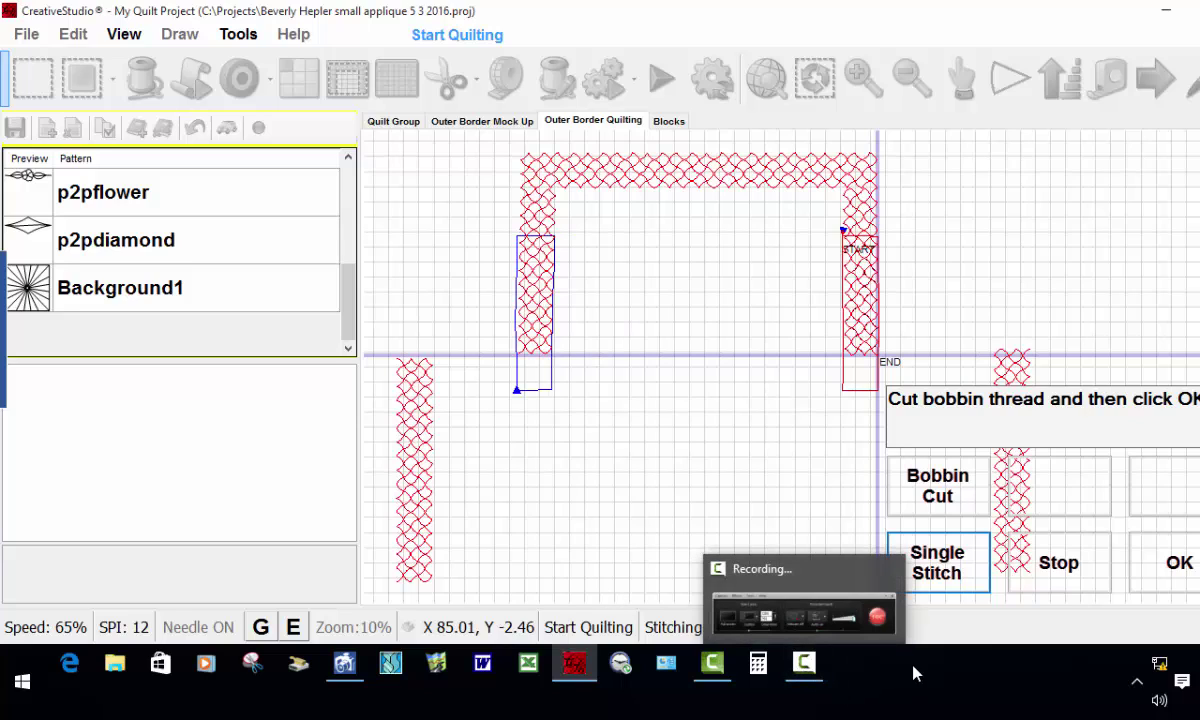
pyautogui.click(1181, 565)
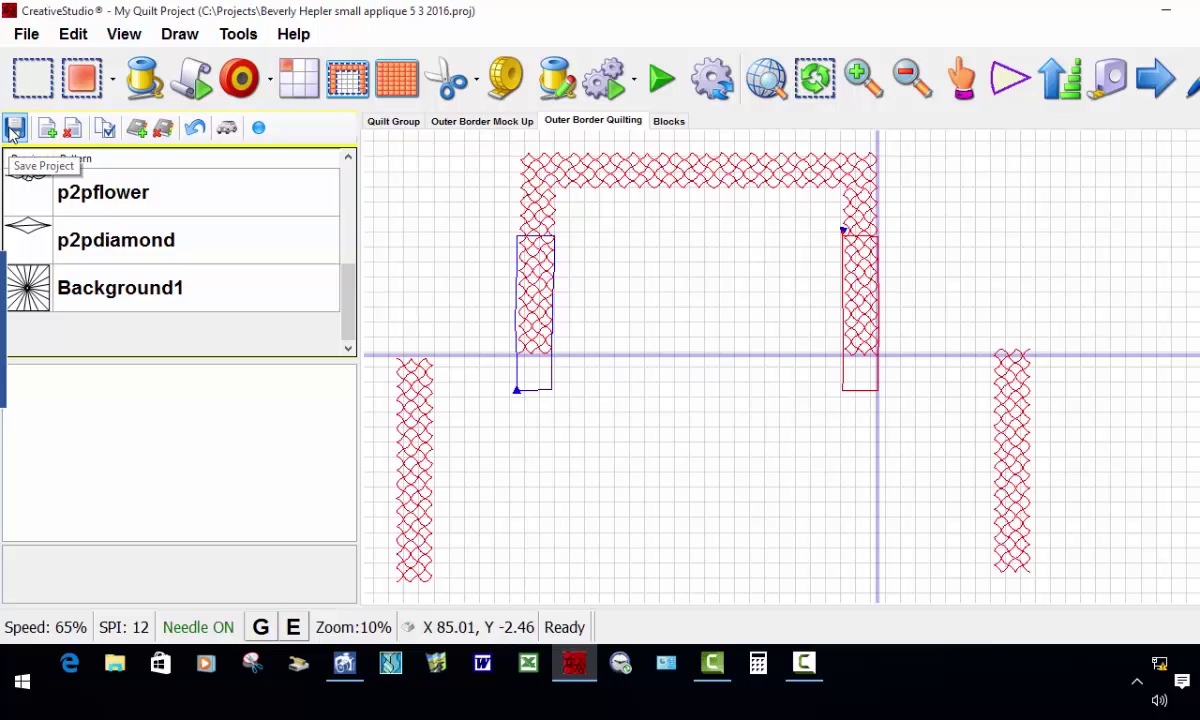
# Switch the project from the outer border quilting layout to the Blocks layout.
pyautogui.click(669, 124)
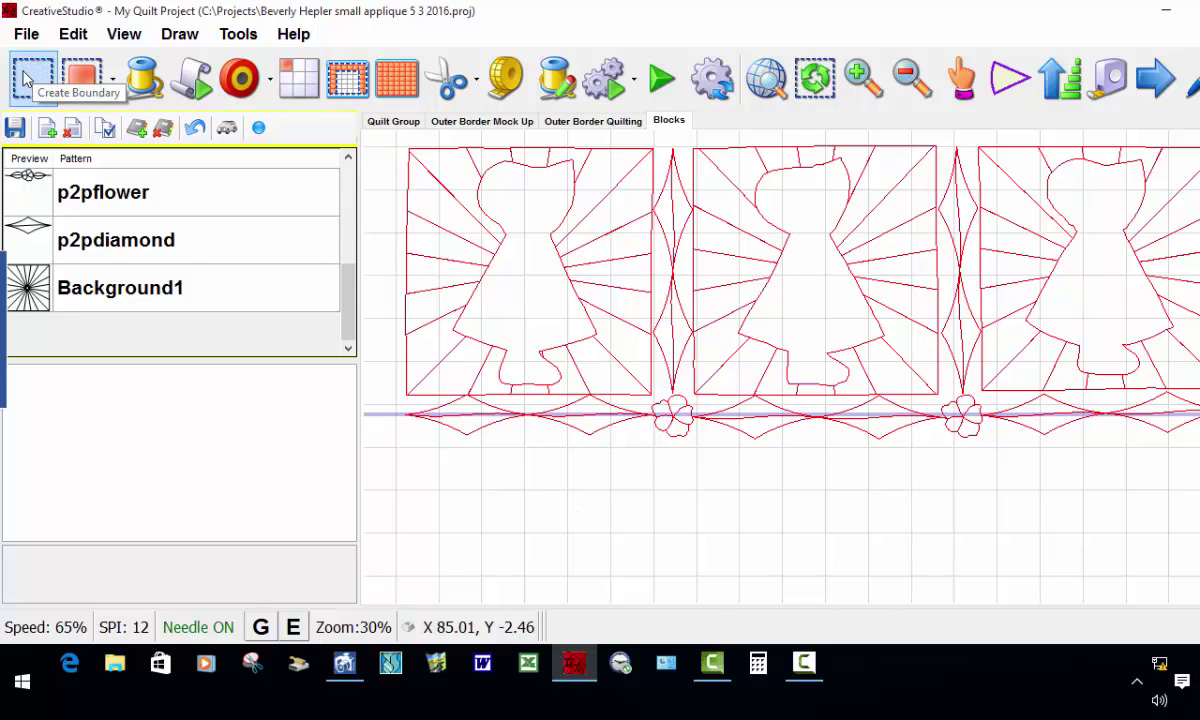
pyautogui.hotkey('ctrl', 'shift', 'Tab')
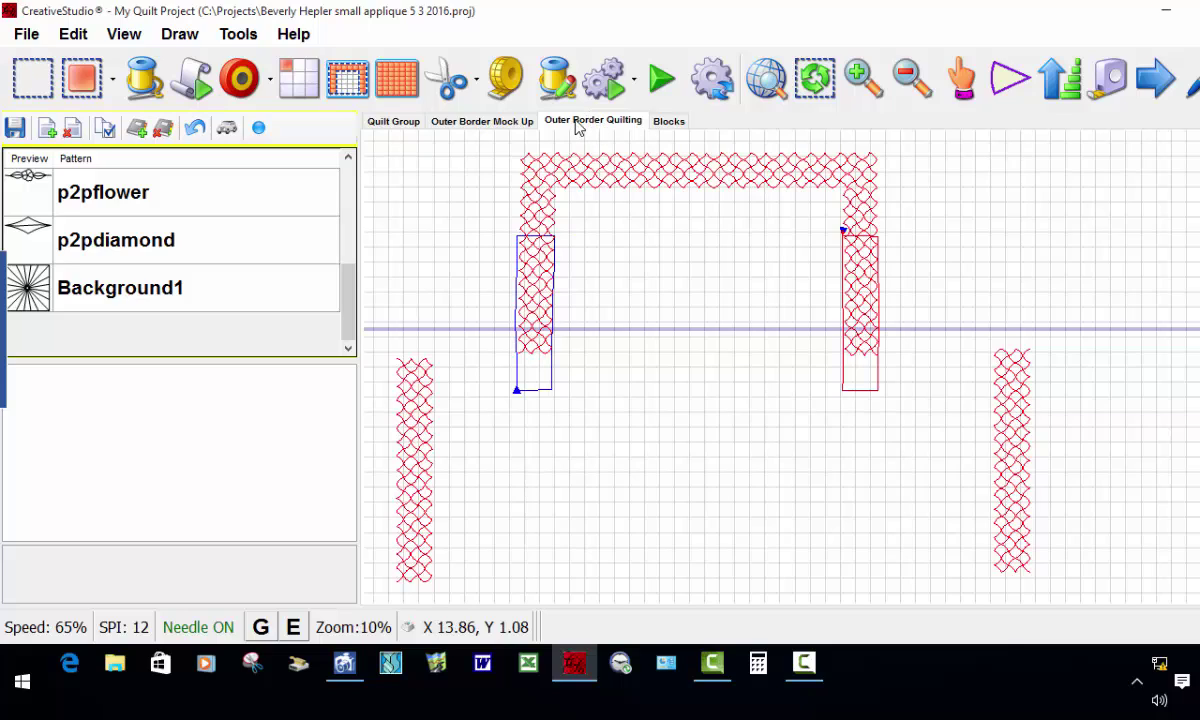
pyautogui.click(668, 122)
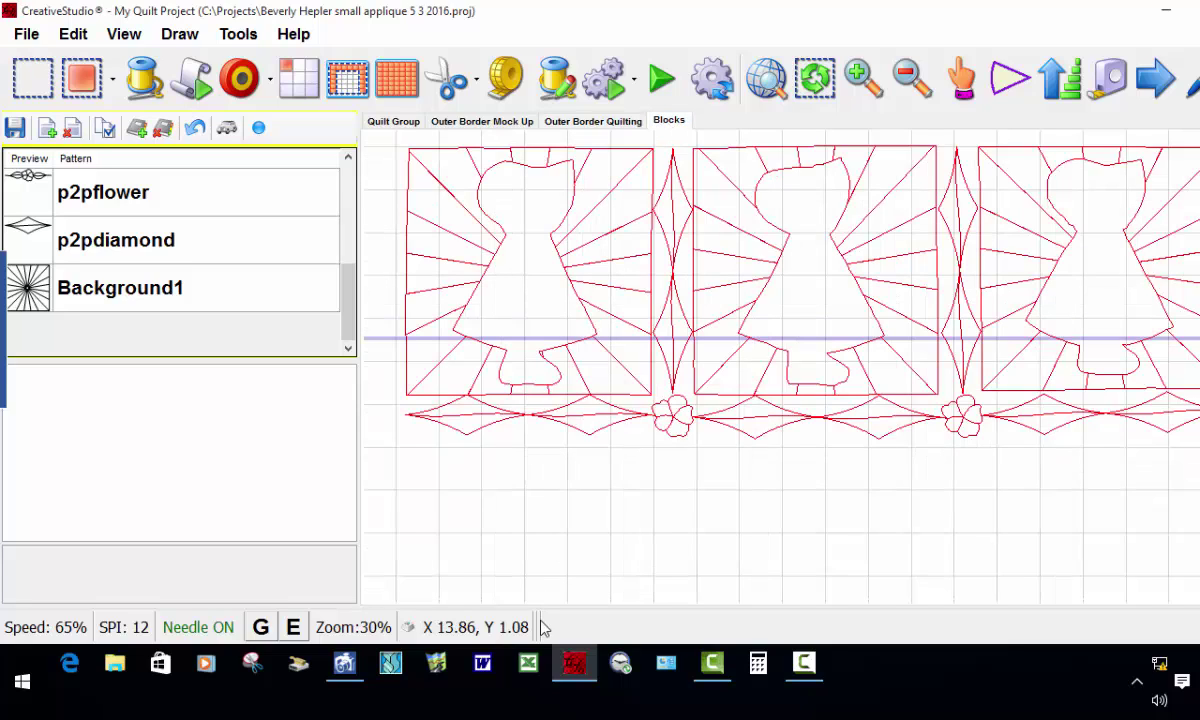
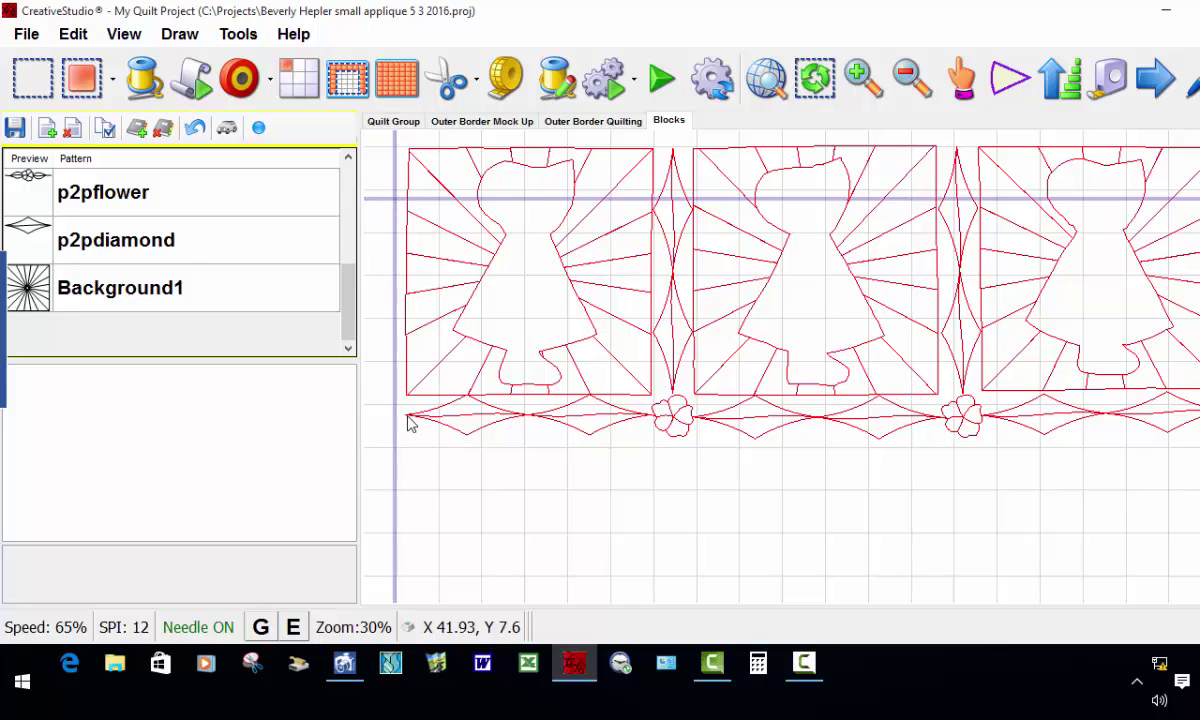
# Shift all block patterns to one point, using the left tip of the lower sashing row as the known point and accepting the machine head position.
pyautogui.rightClick(877, 419)
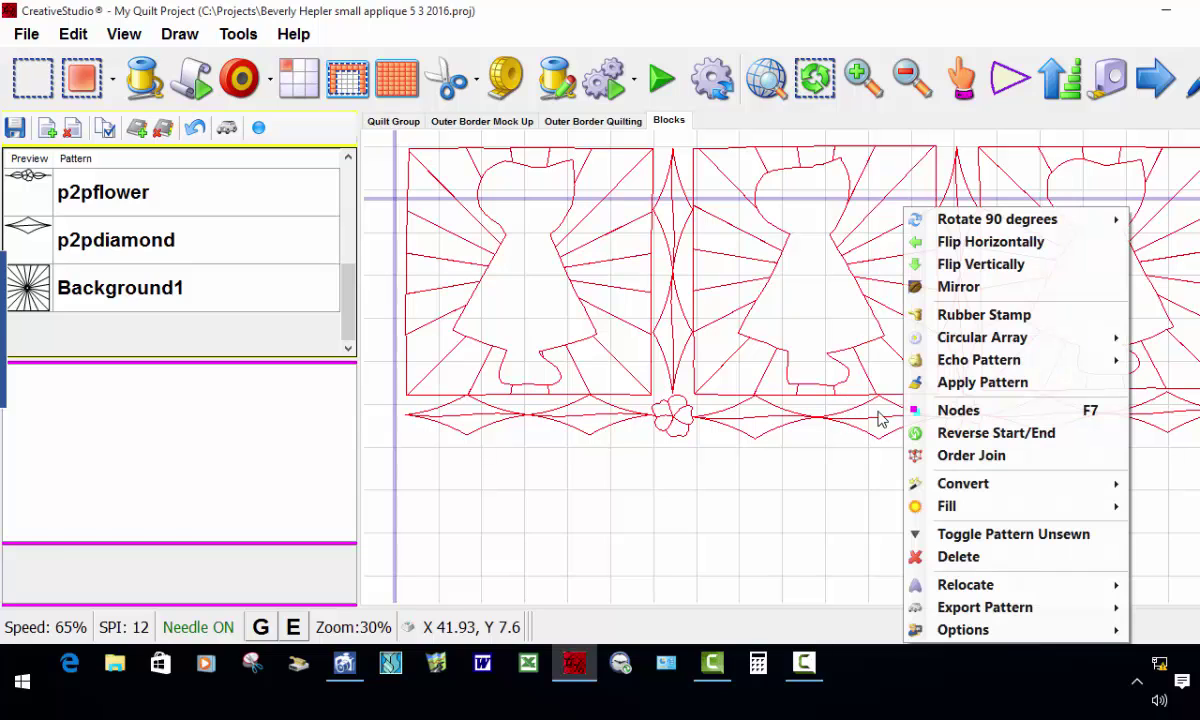
pyautogui.moveTo(956, 584)
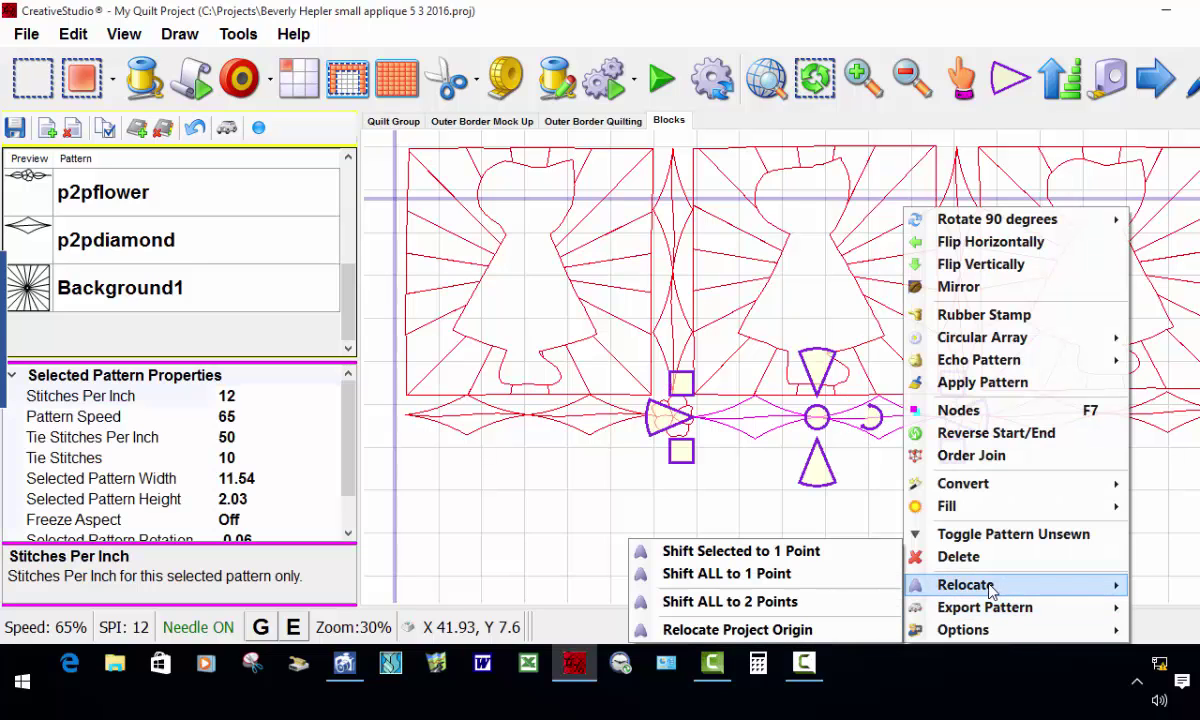
pyautogui.click(720, 575)
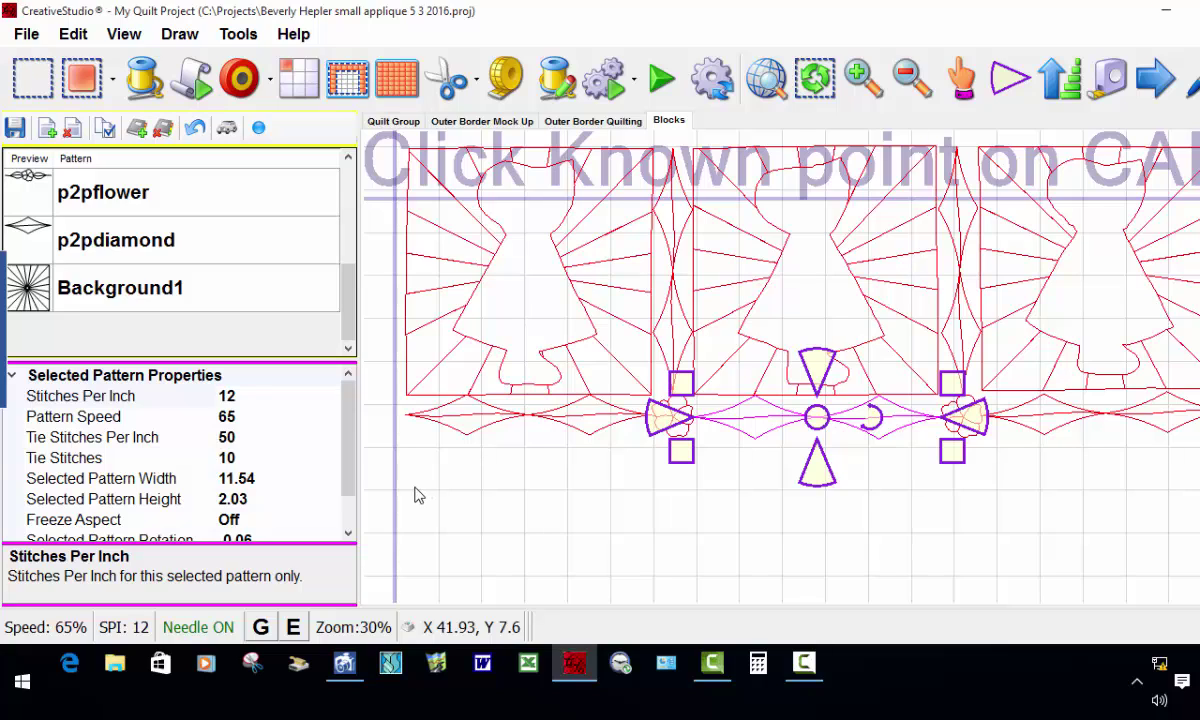
pyautogui.click(405, 418)
pyautogui.click(773, 516)
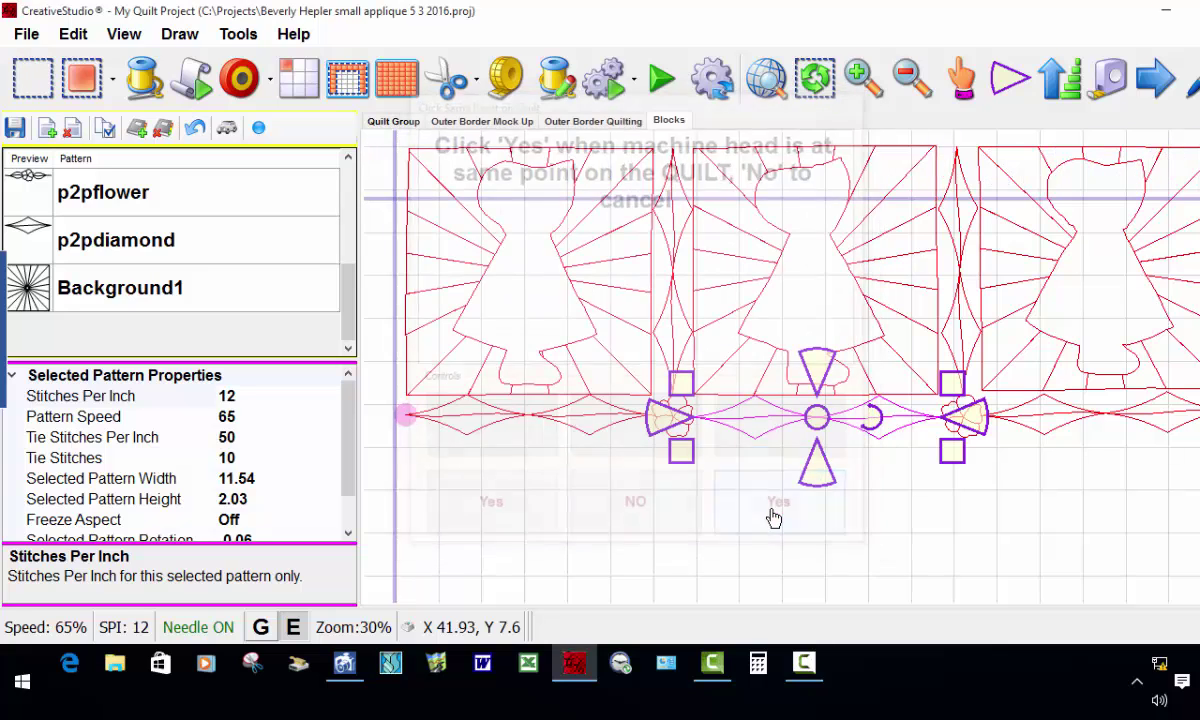
pyautogui.scroll(-1, 1052, 440)
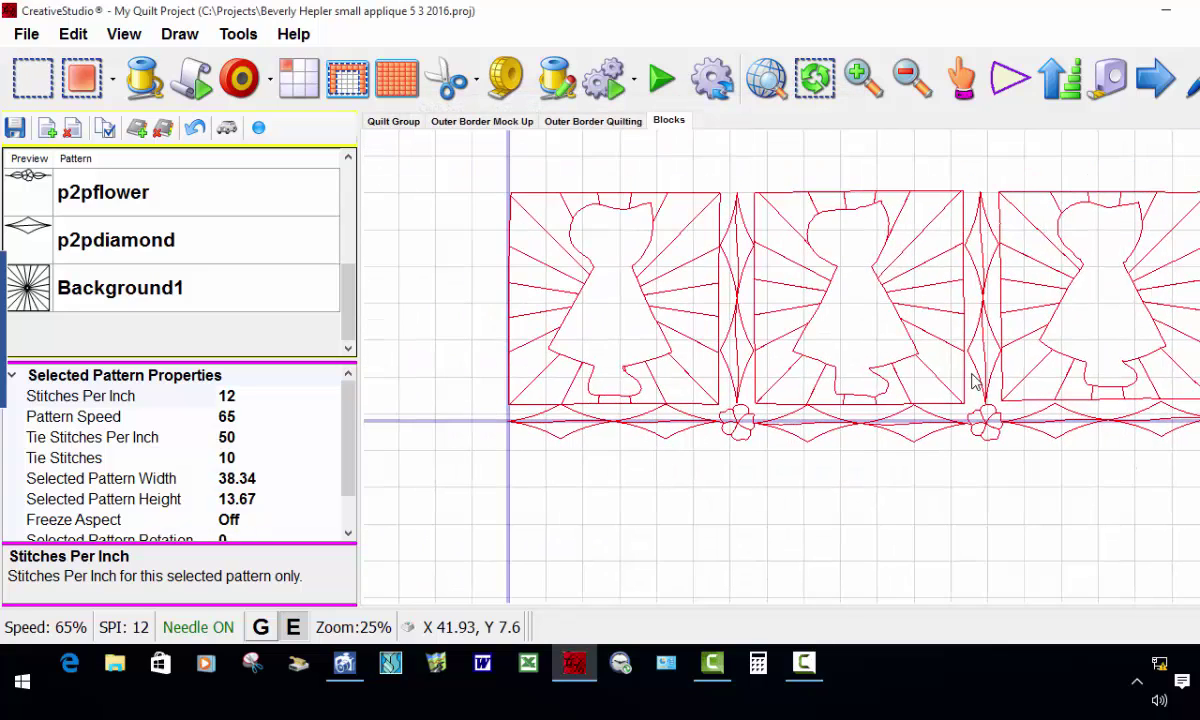
pyautogui.scroll(-1, 496, 383)
pyautogui.scroll(-1, 767, 395)
pyautogui.scroll(-2, 686, 295)
pyautogui.scroll(-1, 575, 345)
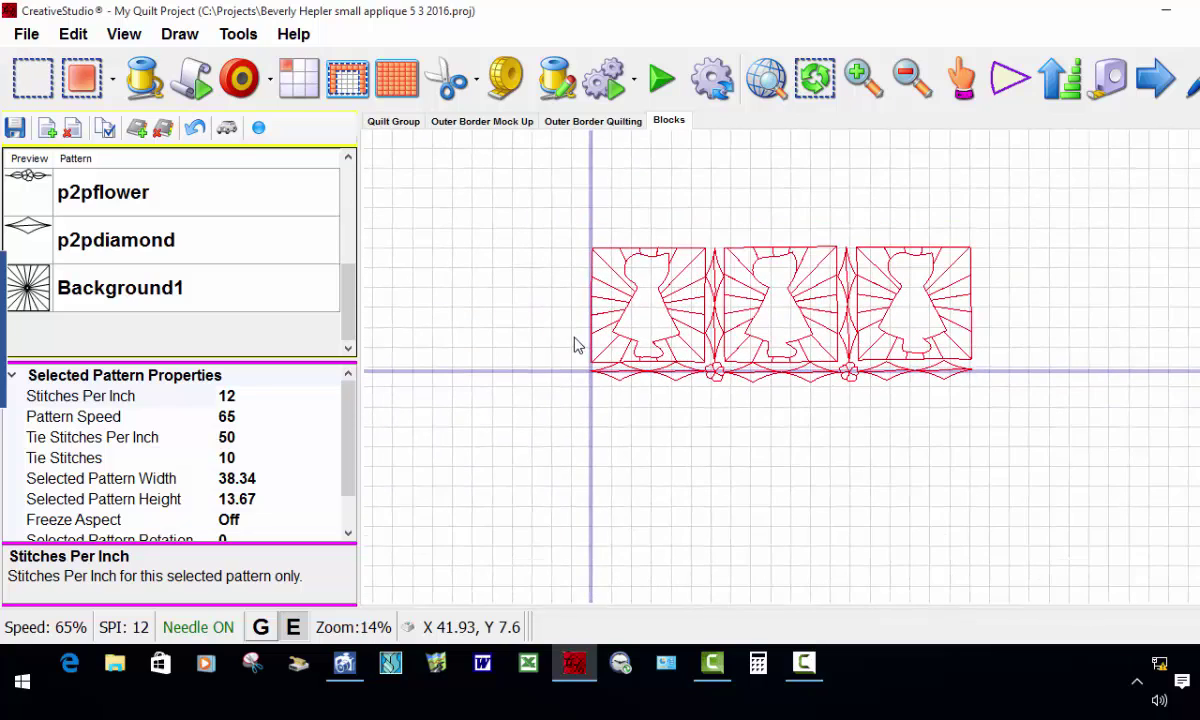
pyautogui.scroll(-2, 528, 399)
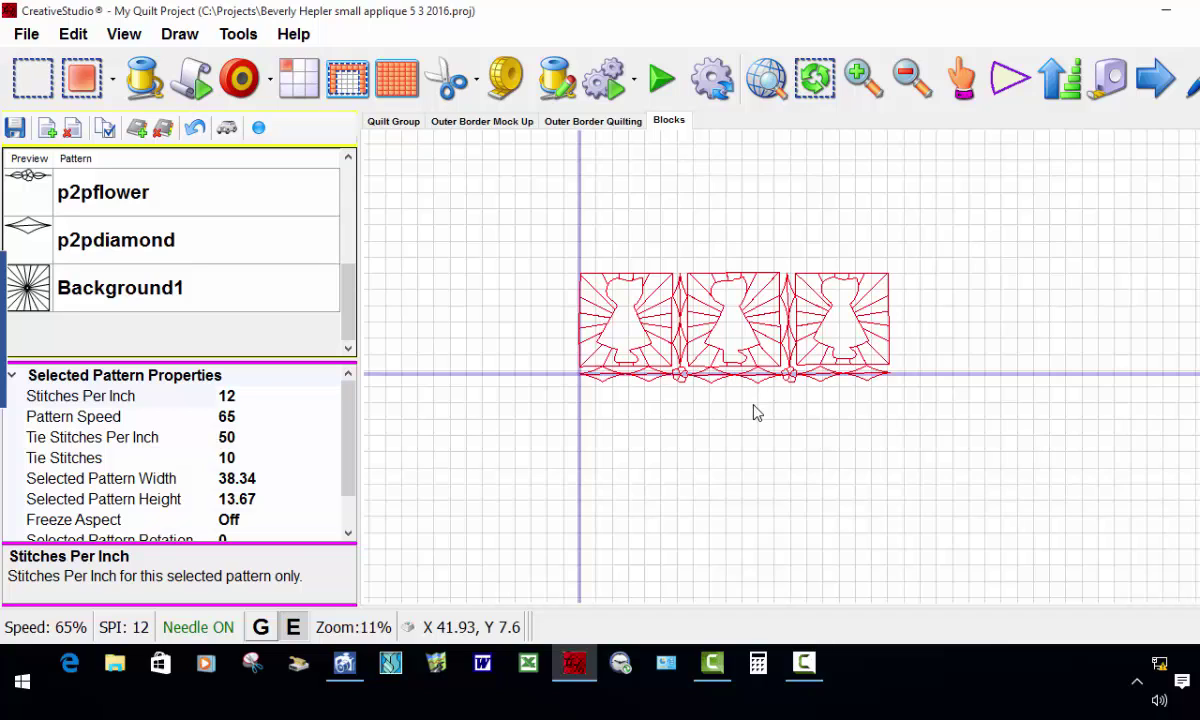
# Place one 11.5 by 11.5 Background1 pattern in the new block below the sashing row, with its pattern location set to Center.
pyautogui.click(675, 498)
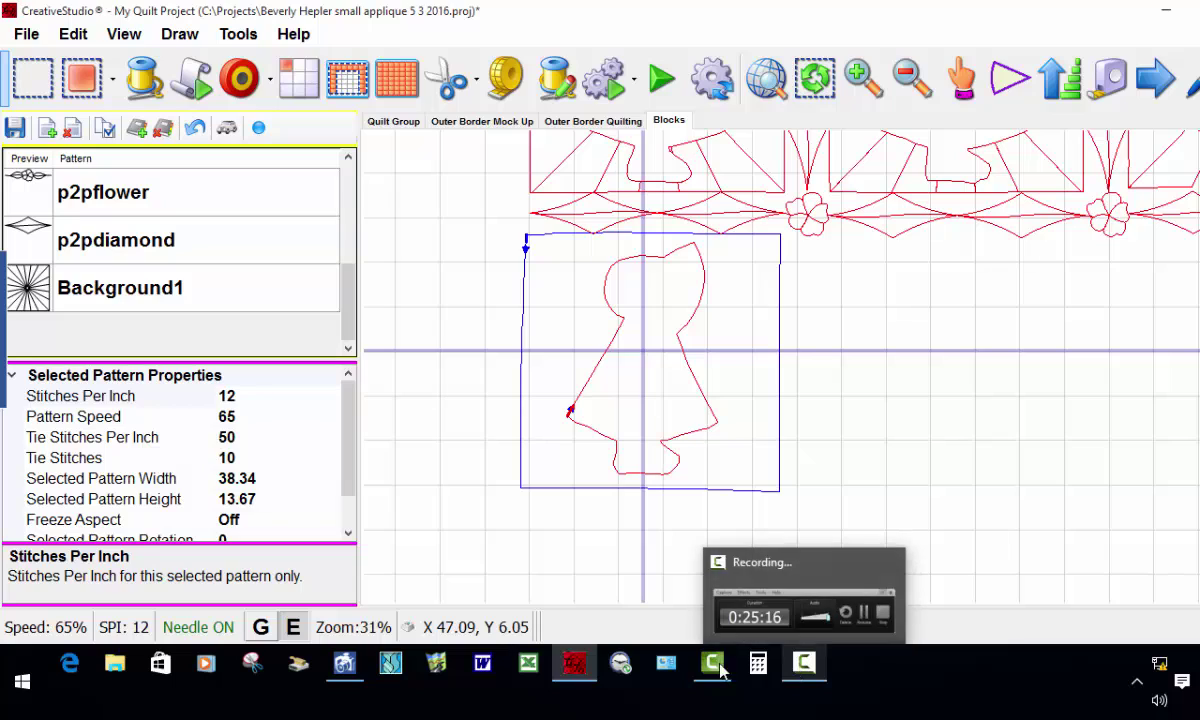
pyautogui.click(112, 295)
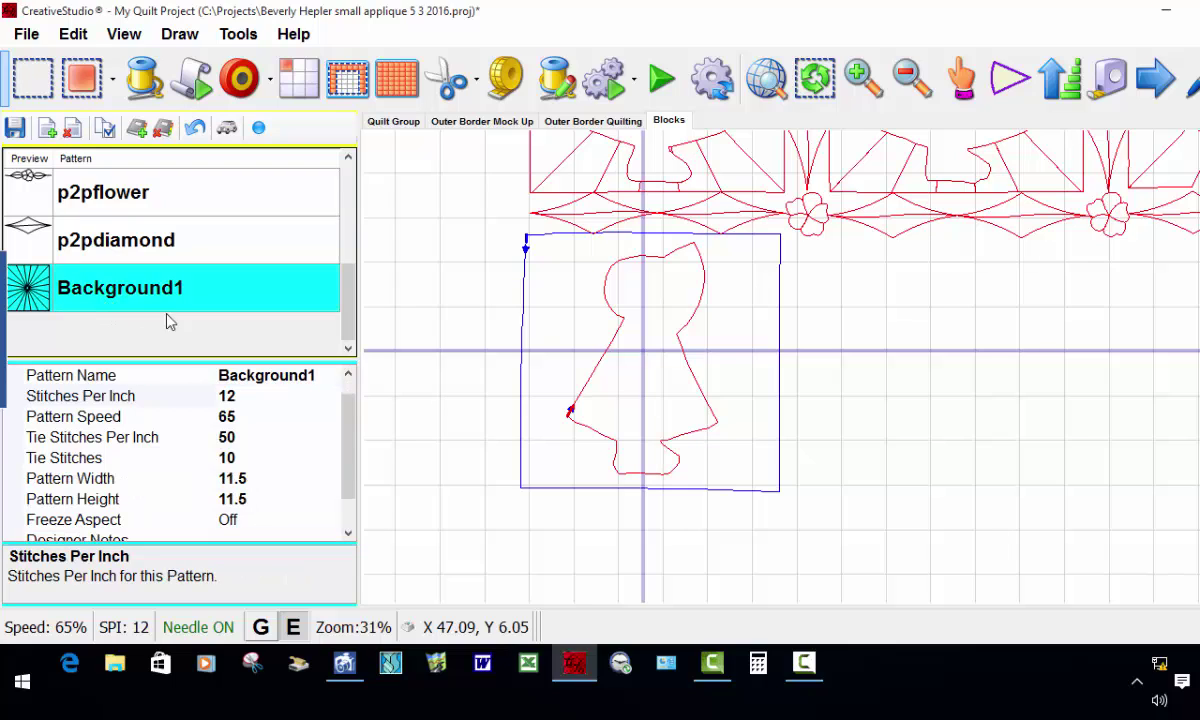
pyautogui.click(302, 86)
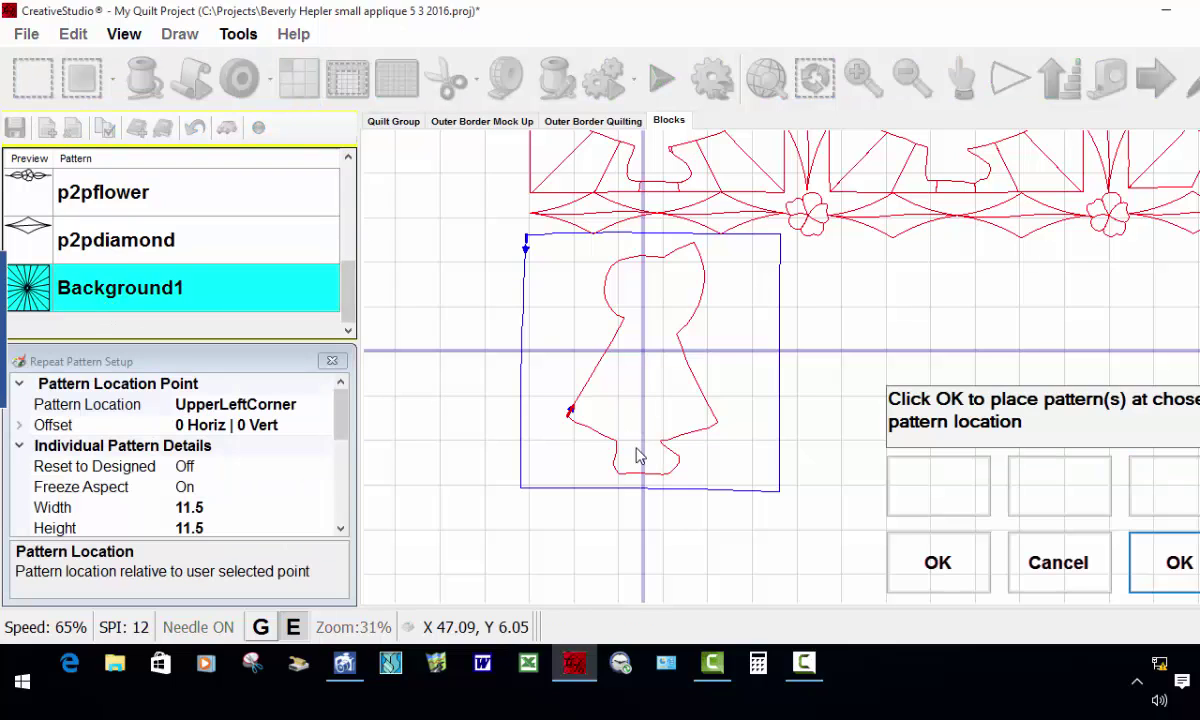
pyautogui.click(333, 412)
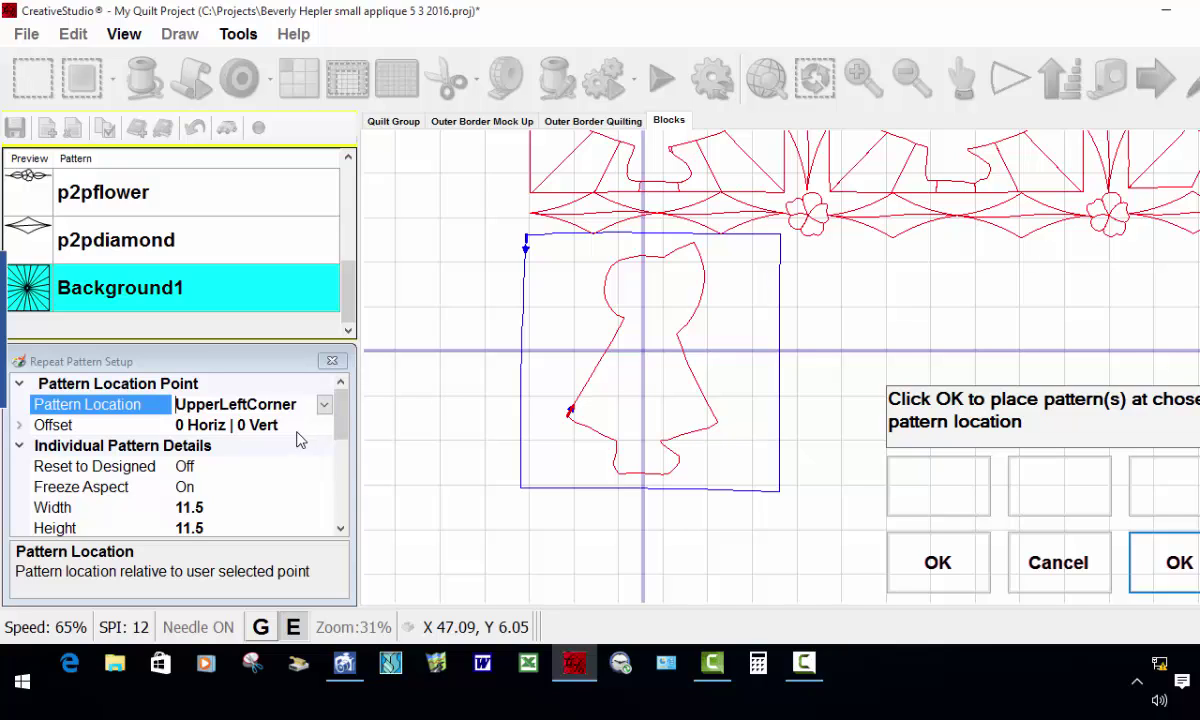
pyautogui.click(323, 406)
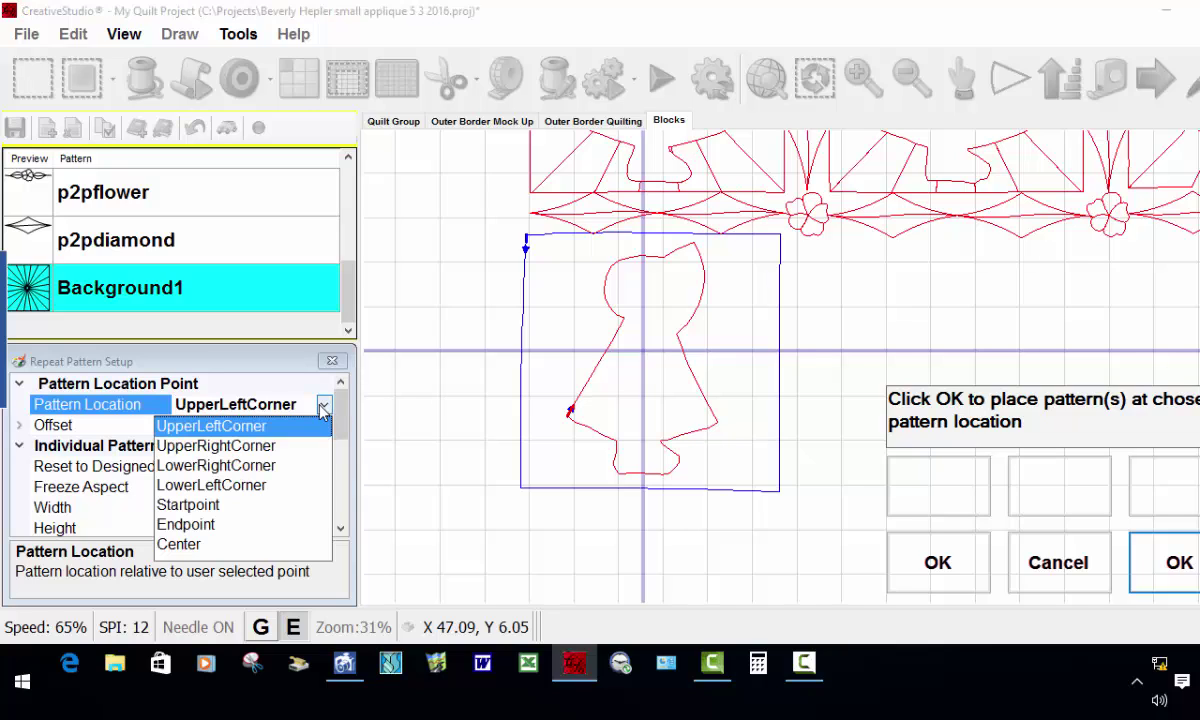
pyautogui.click(180, 545)
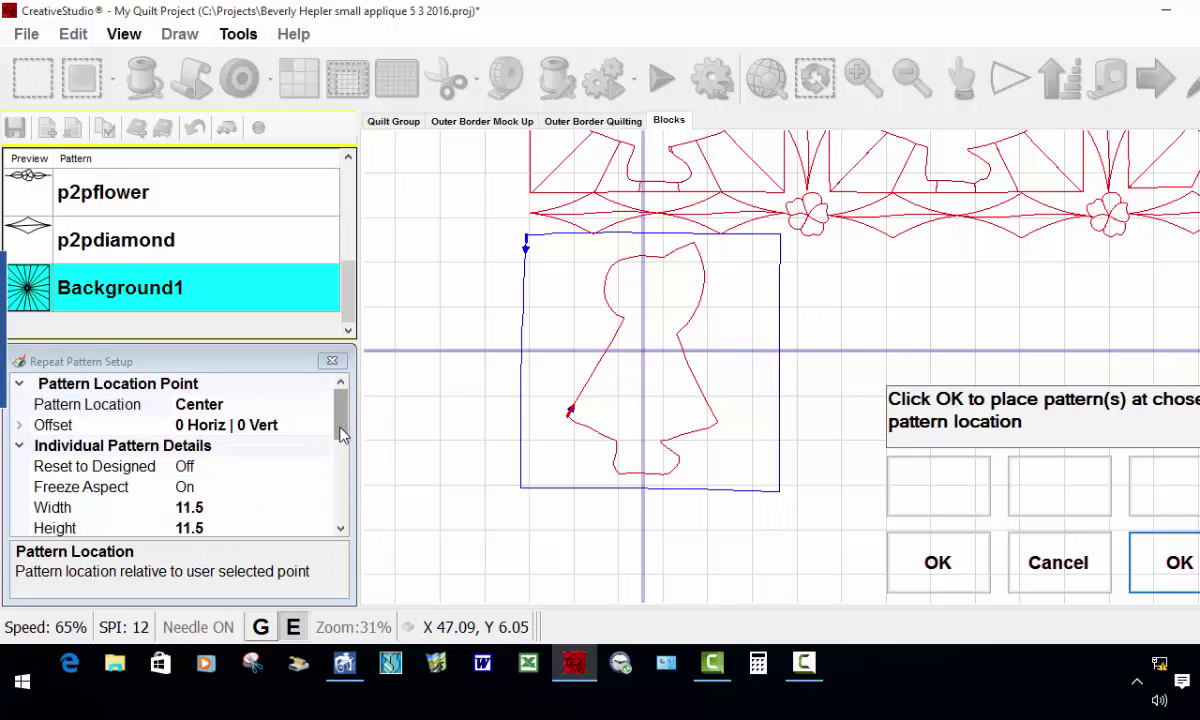
pyautogui.click(938, 563)
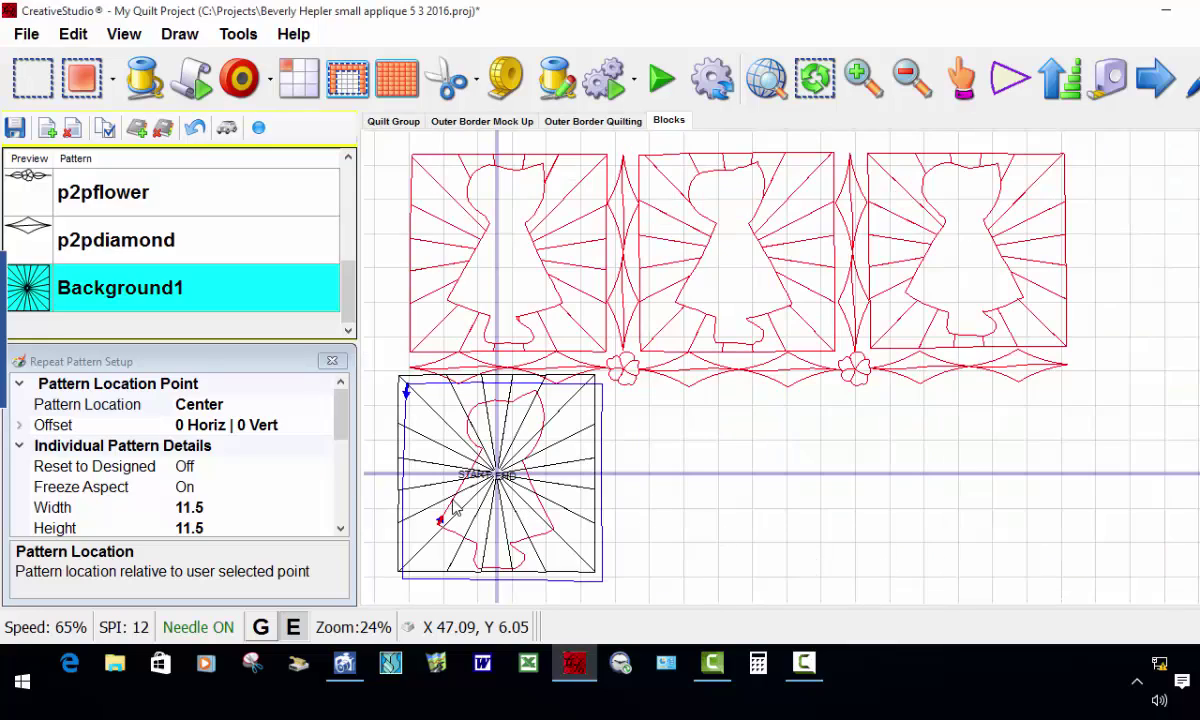
# Select the placed Background1 pattern and move it slightly to line up with the block boundary.
pyautogui.scroll(-2, 453, 510)
pyautogui.scroll(3, 455, 501)
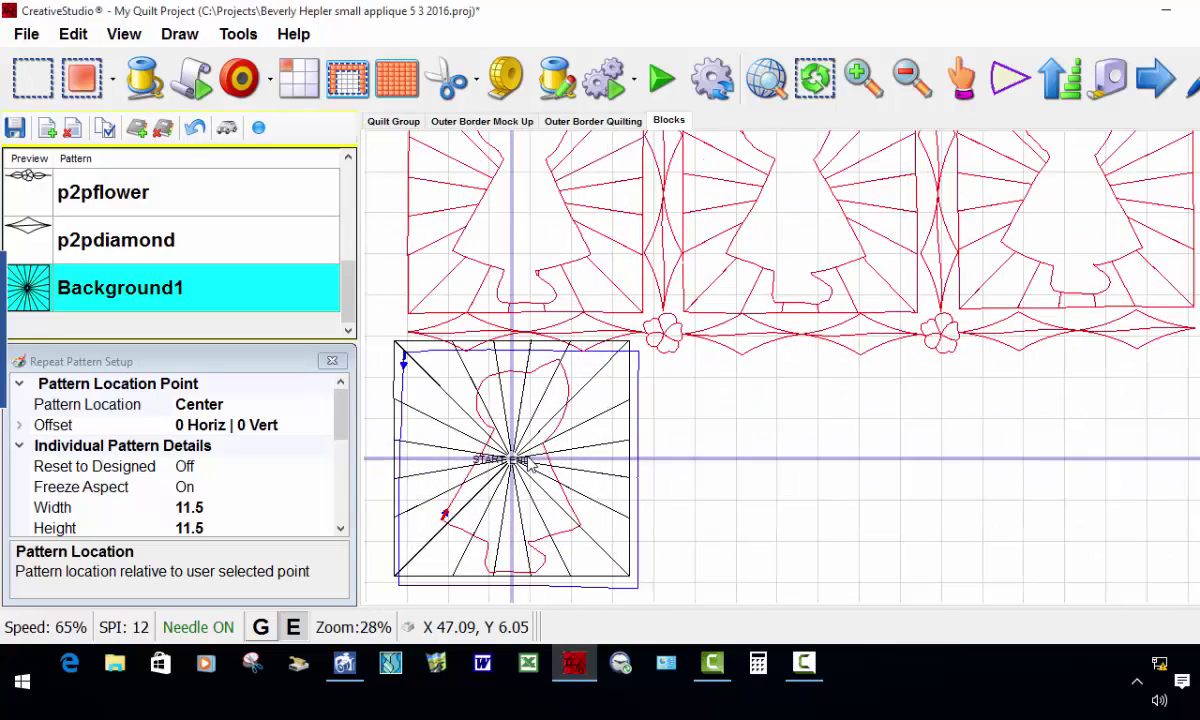
pyautogui.scroll(-2, 640, 400)
pyautogui.scroll(2, 545, 442)
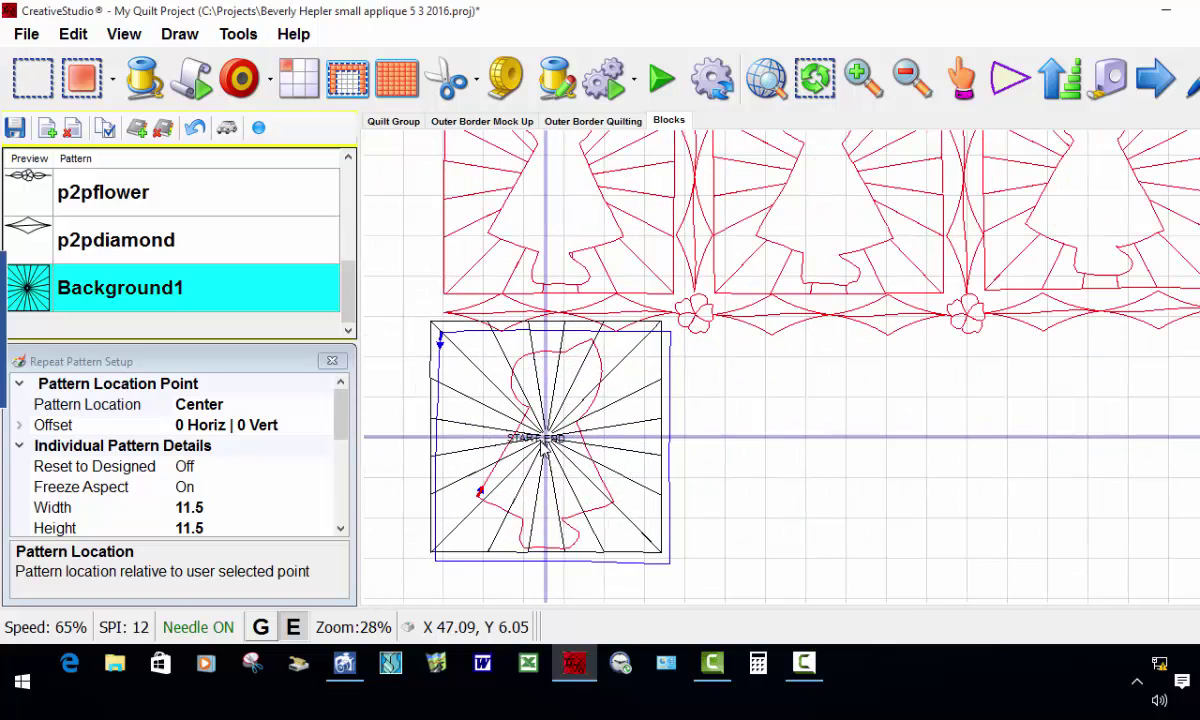
pyautogui.click(545, 438)
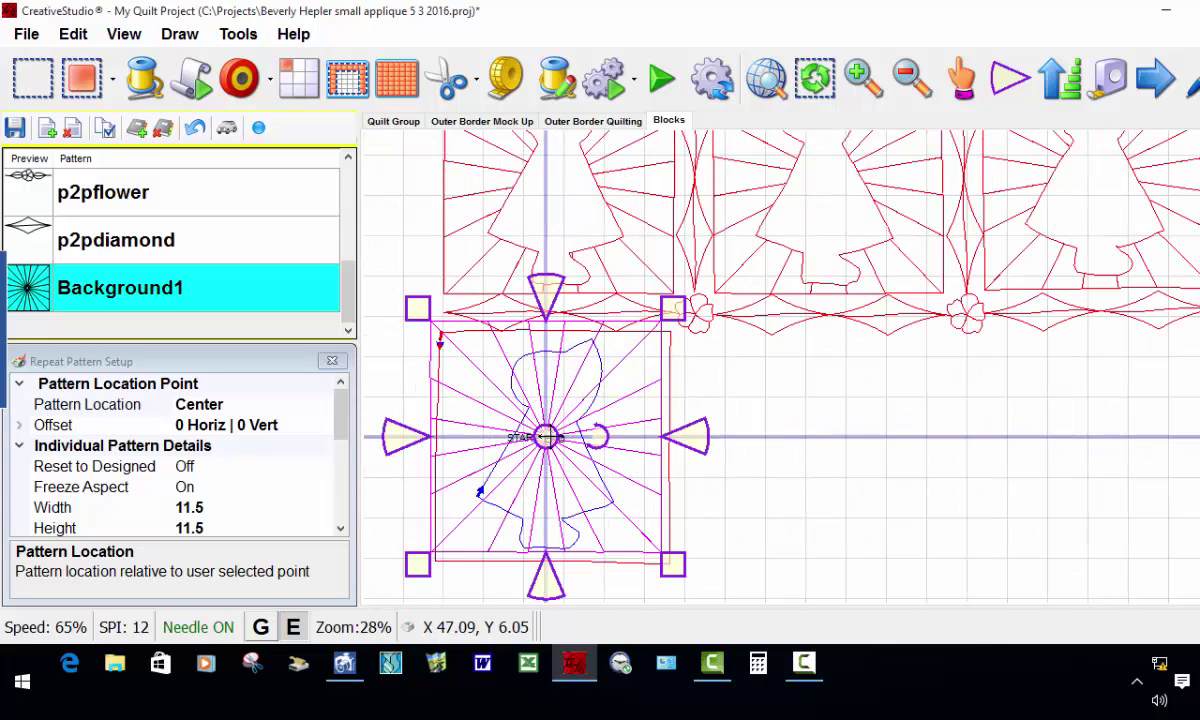
pyautogui.moveTo(545, 437); pyautogui.dragTo(552, 446)
# Fine-tune the side, upper and lower edges of the background pattern to match the block boundary.
pyautogui.moveTo(710, 452); pyautogui.dragTo(710, 469)
pyautogui.moveTo(410, 453); pyautogui.dragTo(411, 452)
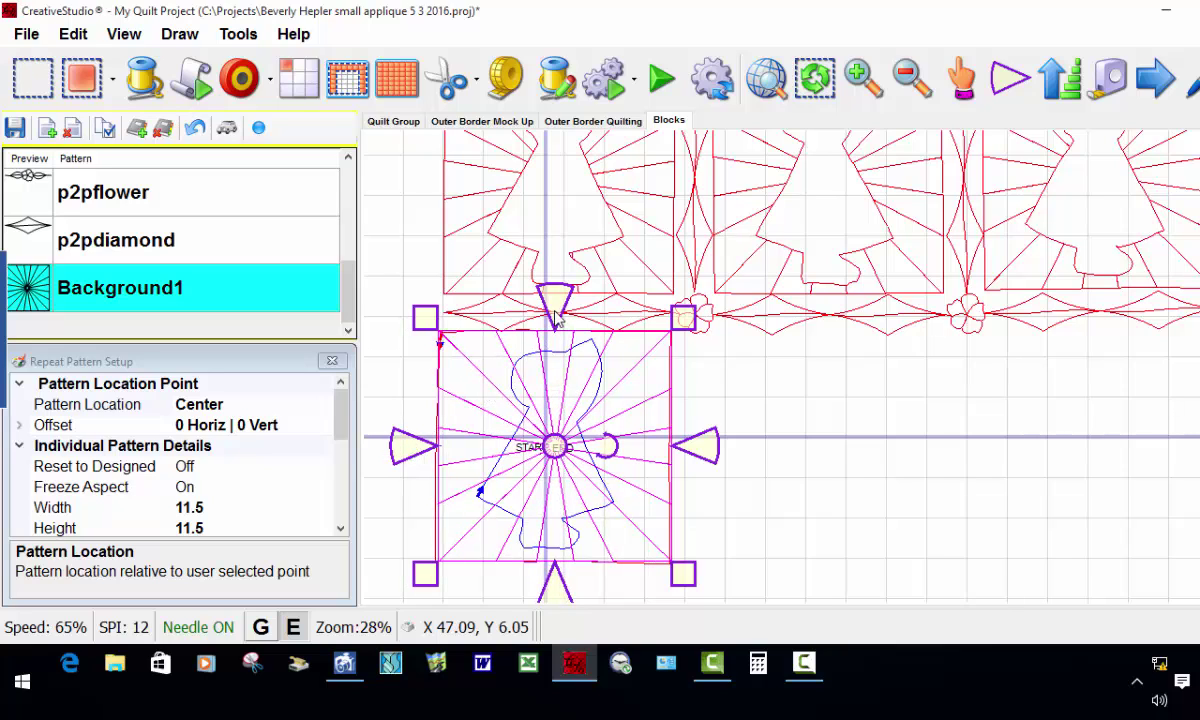
pyautogui.moveTo(554, 310); pyautogui.dragTo(551, 311)
pyautogui.scroll(-3, 565, 545)
pyautogui.scroll(3, 581, 554)
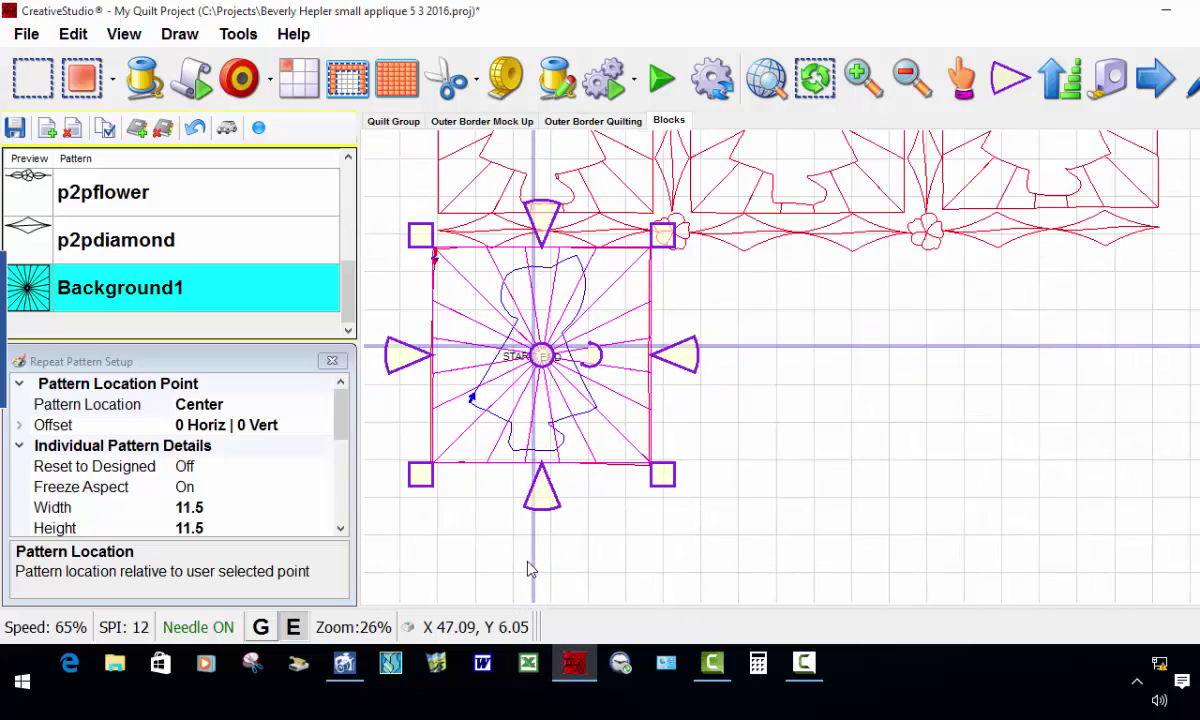
pyautogui.scroll(1, 530, 569)
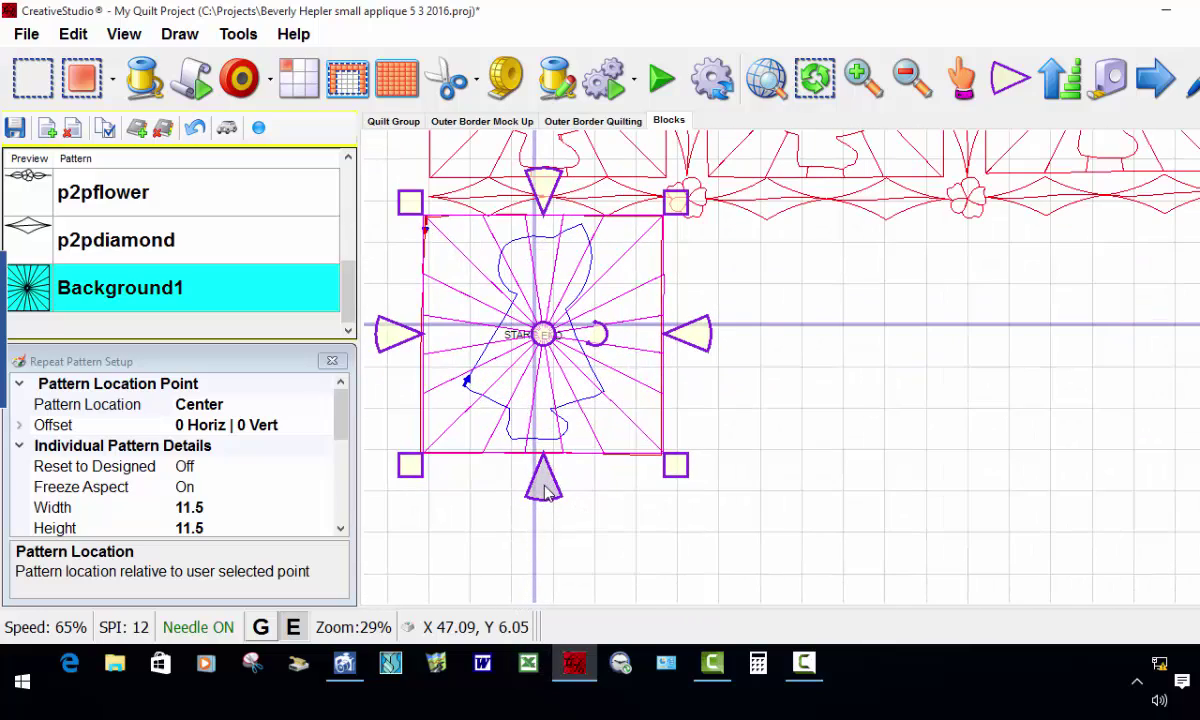
pyautogui.moveTo(545, 486); pyautogui.dragTo(545, 487)
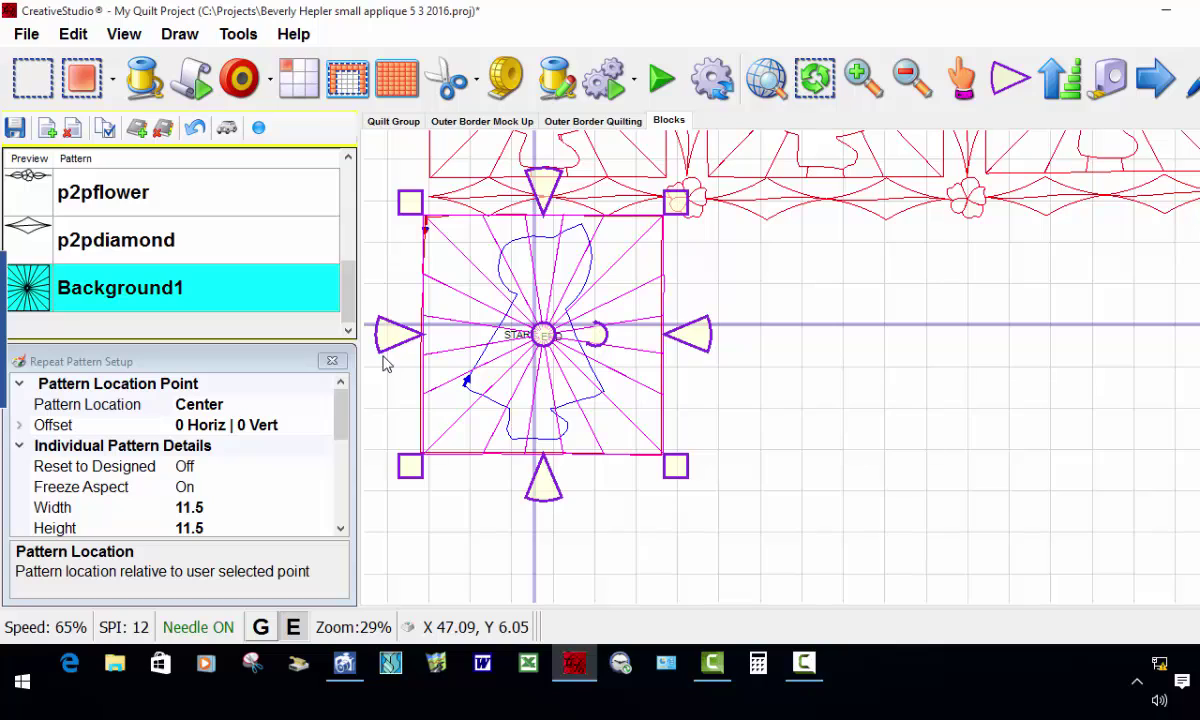
# Change the pattern anchor type and adjust the background's lower corners to the block boundary, making it about 11.84 wide by 11.68 high.
pyautogui.click(1012, 82)
pyautogui.click(1012, 84)
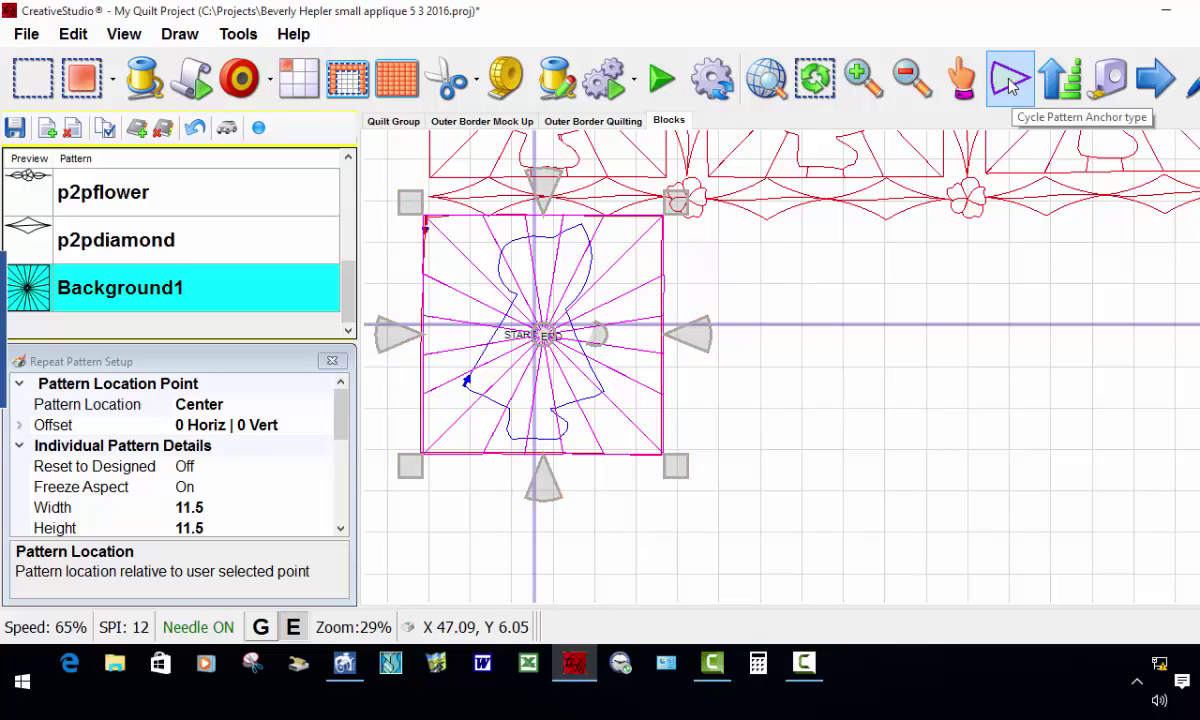
pyautogui.scroll(3, 410, 468)
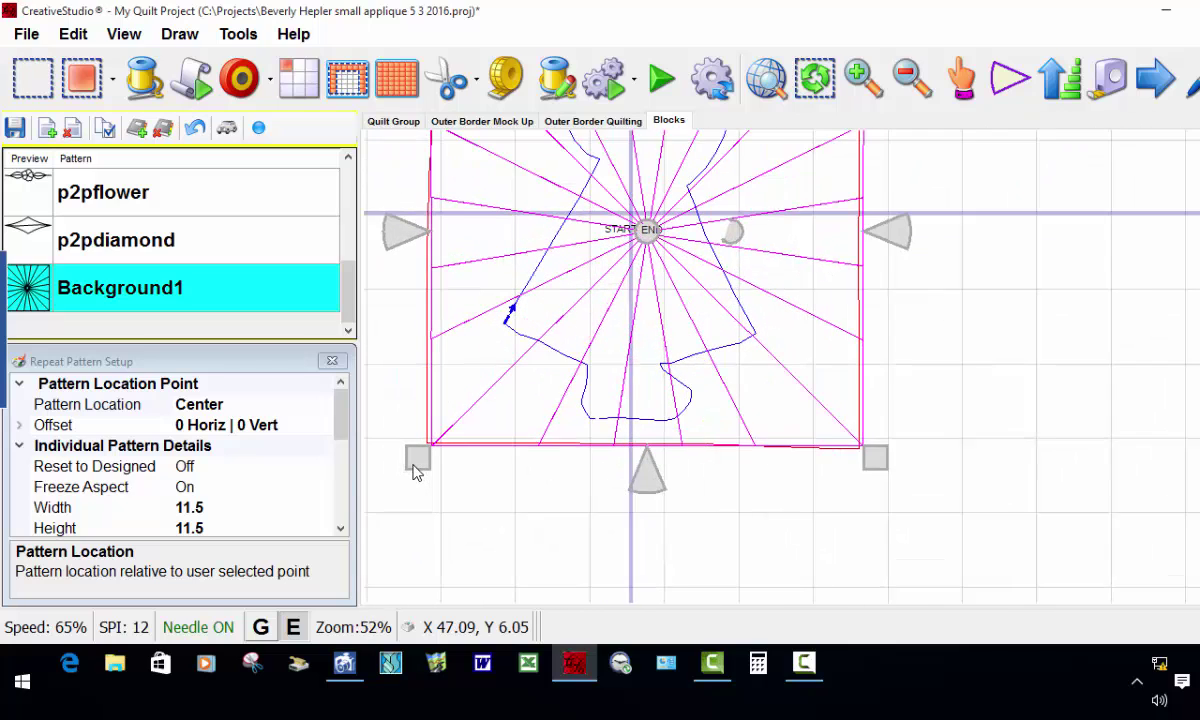
pyautogui.scroll(1, 416, 472)
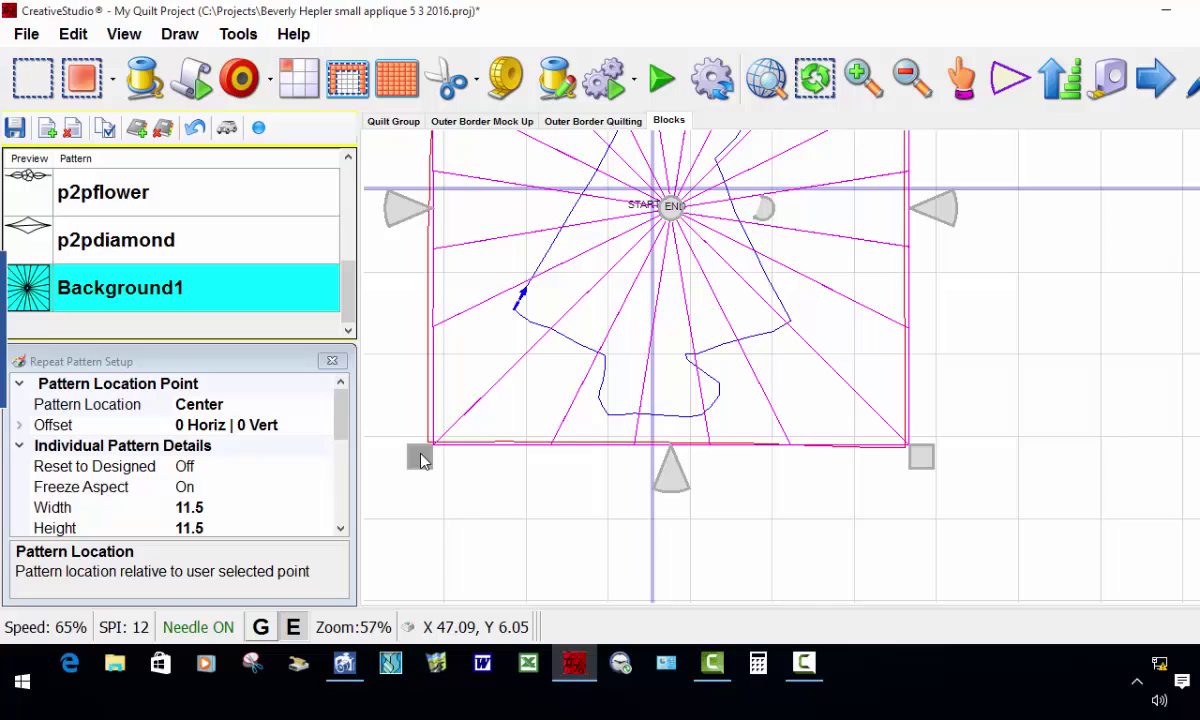
pyautogui.moveTo(420, 458); pyautogui.dragTo(413, 458)
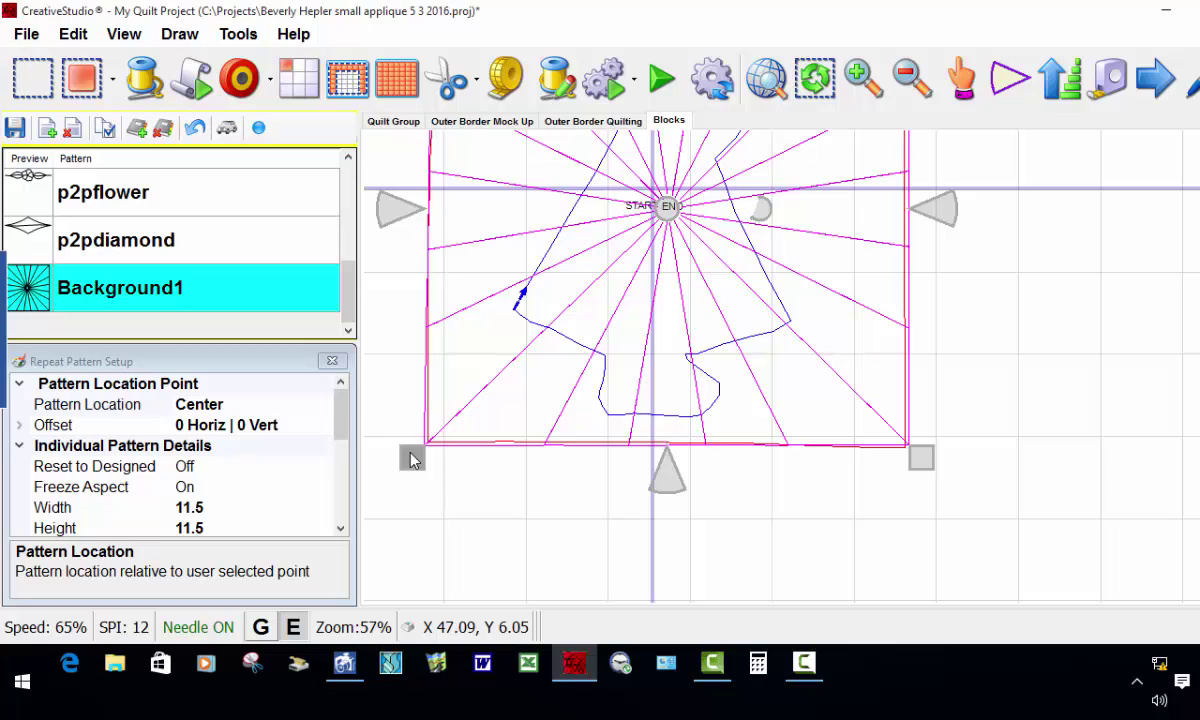
pyautogui.moveTo(924, 462); pyautogui.dragTo(926, 469)
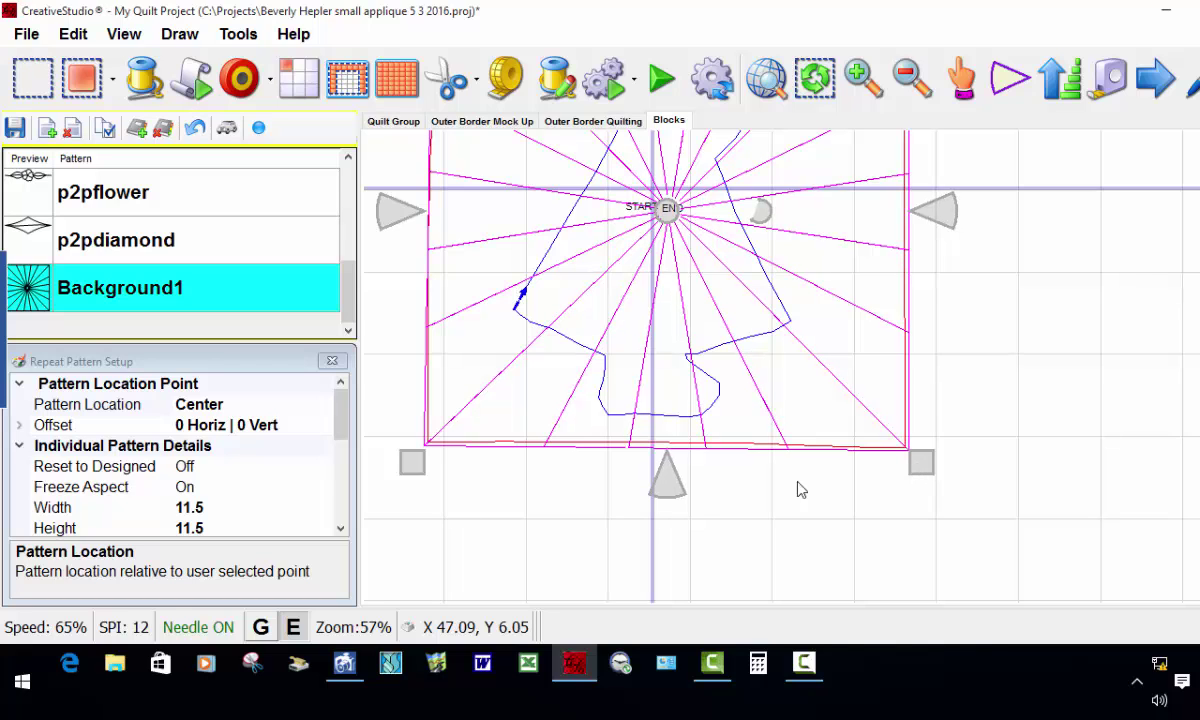
pyautogui.scroll(-3, 700, 455)
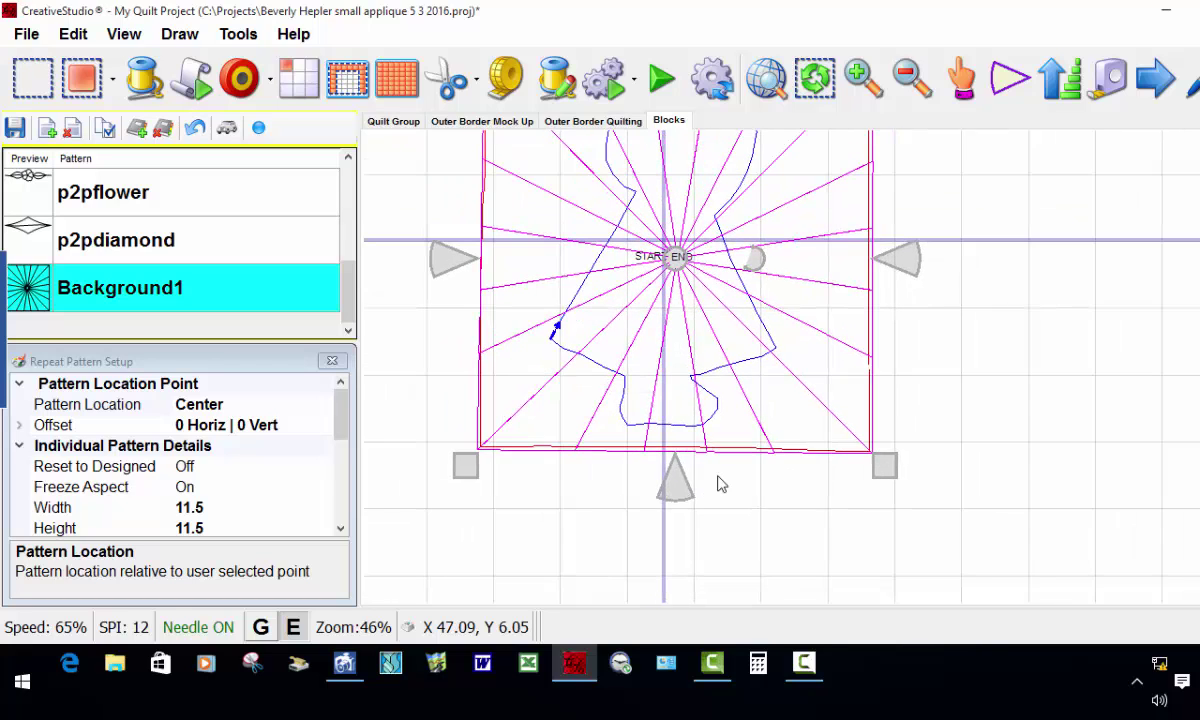
pyautogui.scroll(1, 804, 378)
pyautogui.scroll(5, 845, 238)
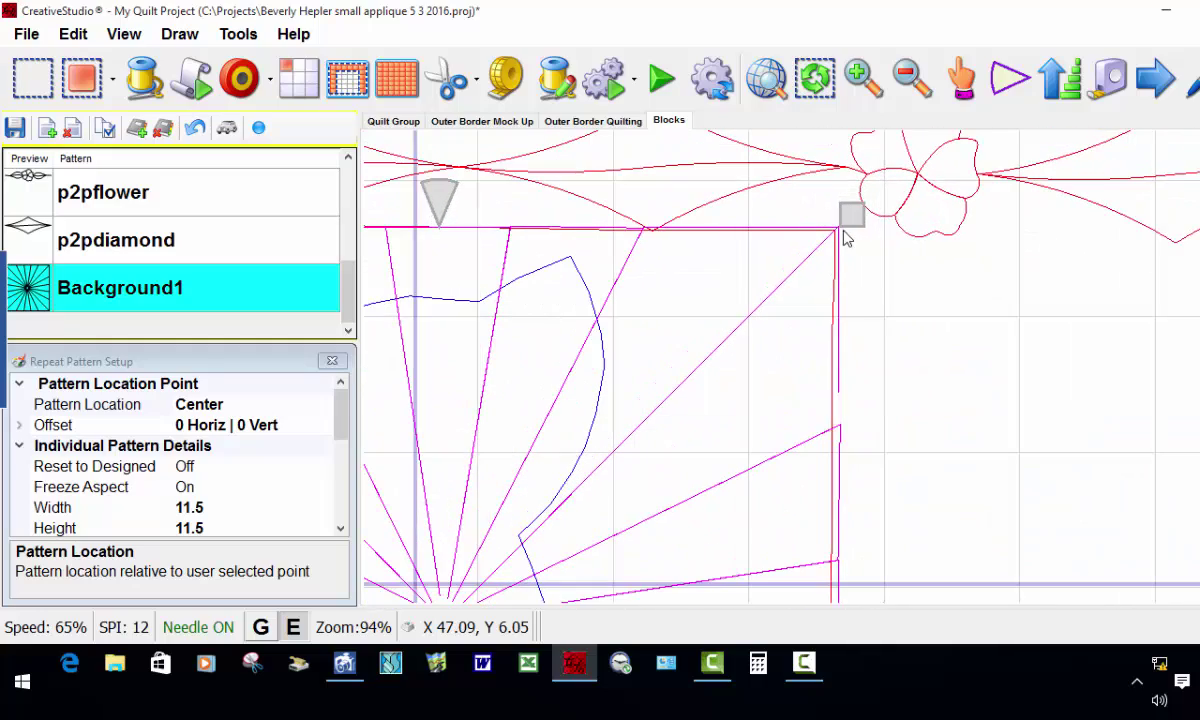
pyautogui.scroll(-3, 845, 238)
pyautogui.scroll(1, 407, 255)
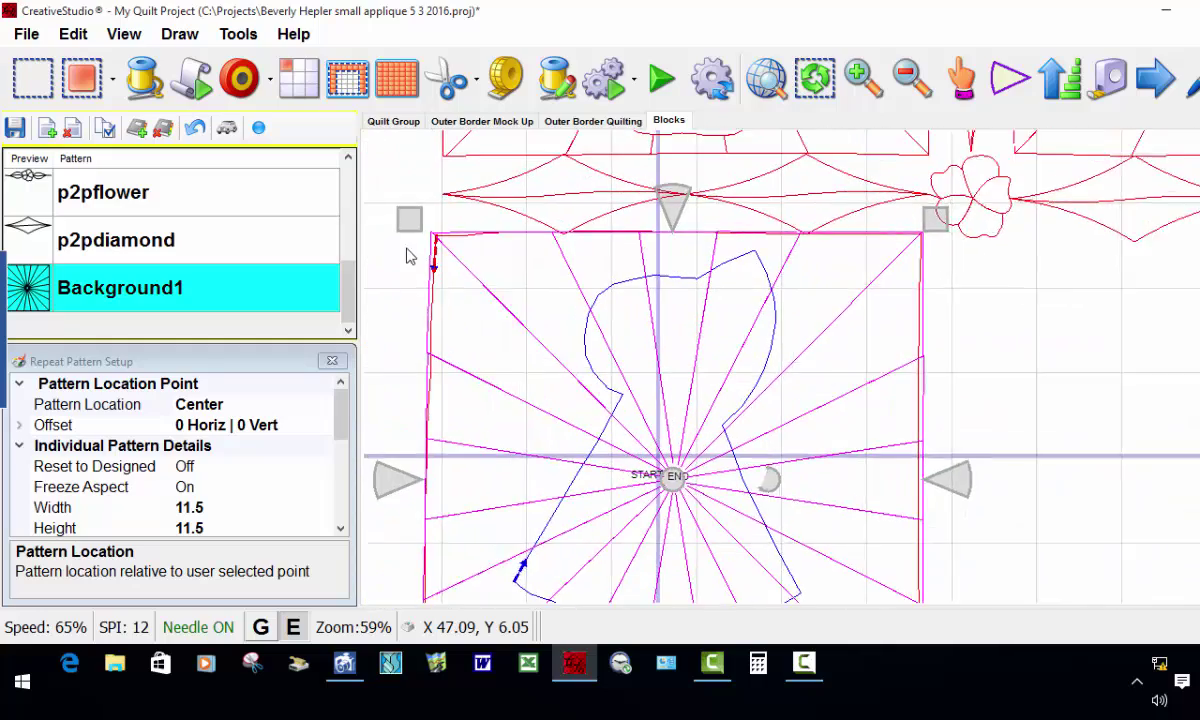
pyautogui.scroll(2, 410, 252)
pyautogui.scroll(-5, 430, 255)
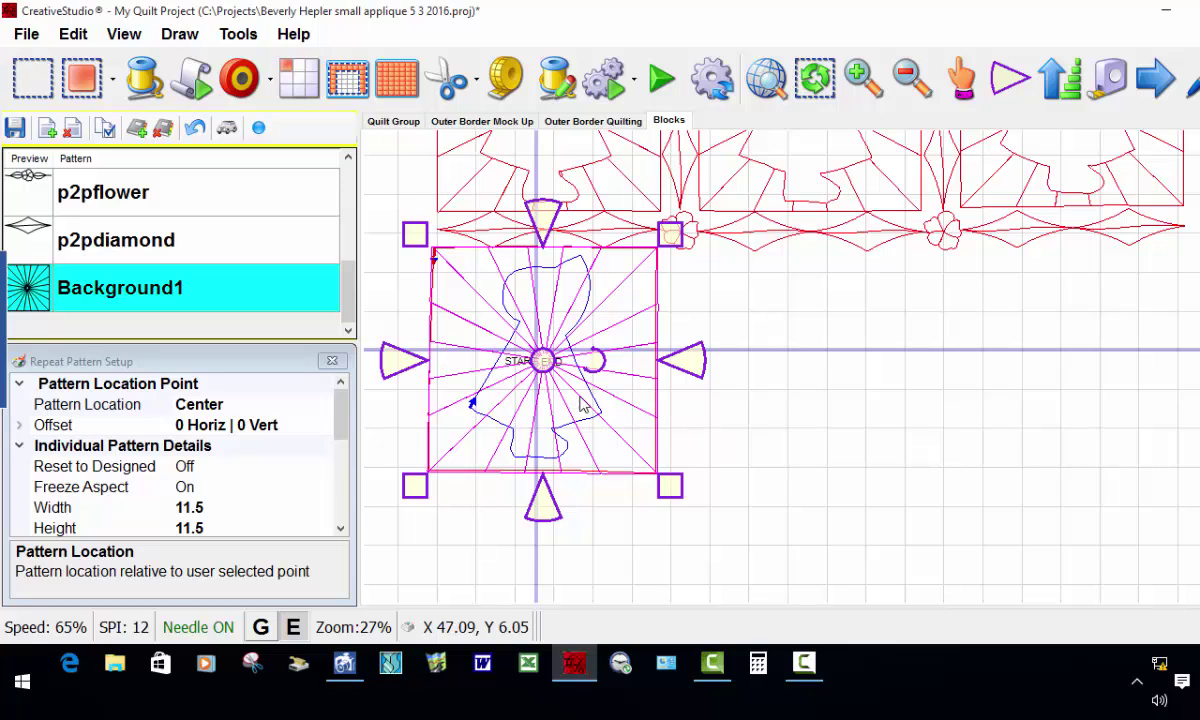
# Trim the fitted background pattern so its rays are removed inside the doll-shaped appliqué outline.
pyautogui.rightClick(527, 367)
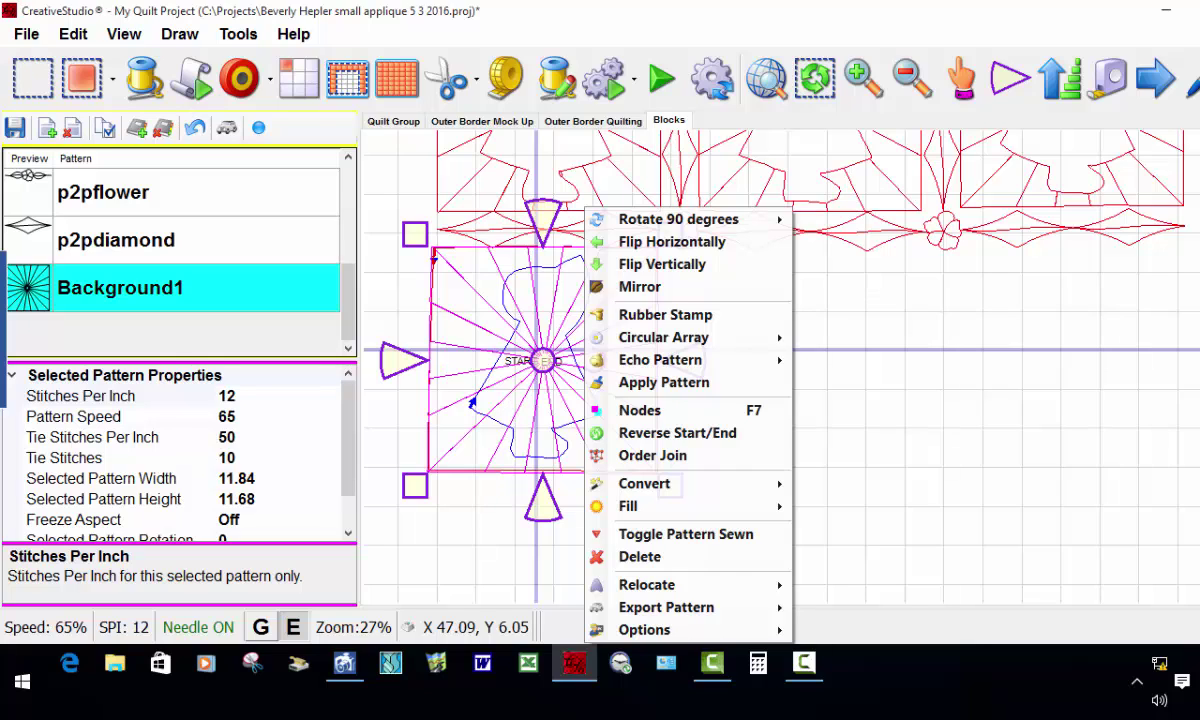
pyautogui.click(652, 455)
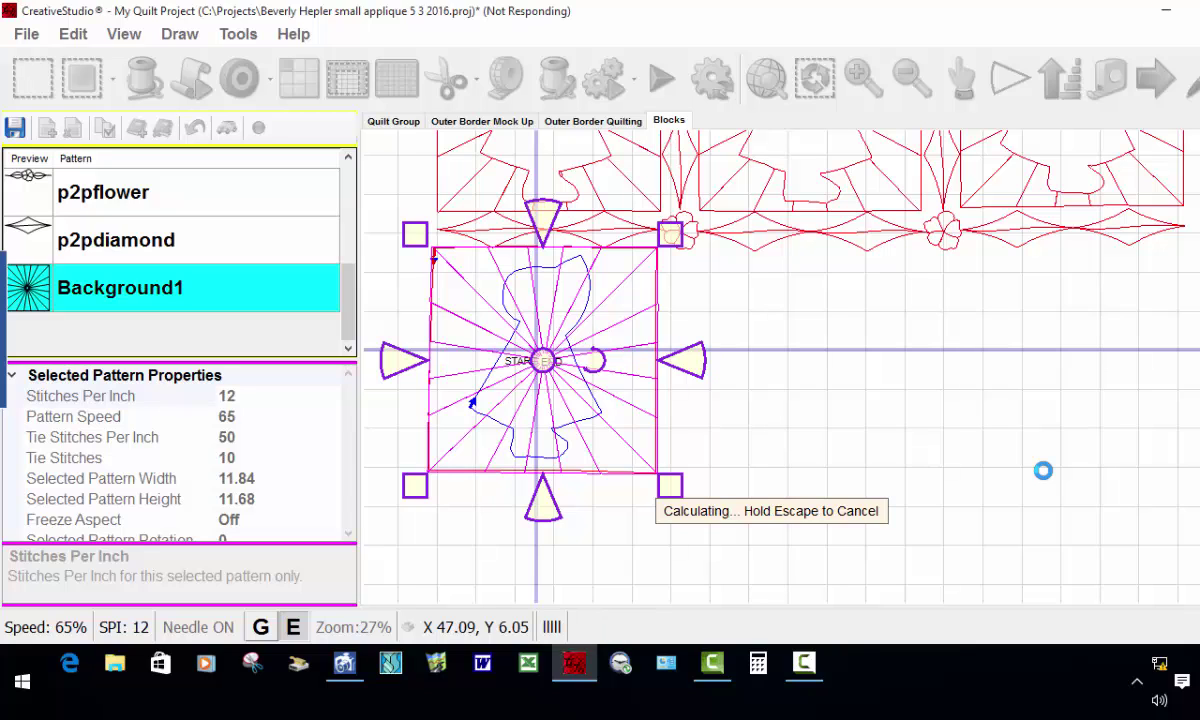
pyautogui.scroll(-3, 686, 345)
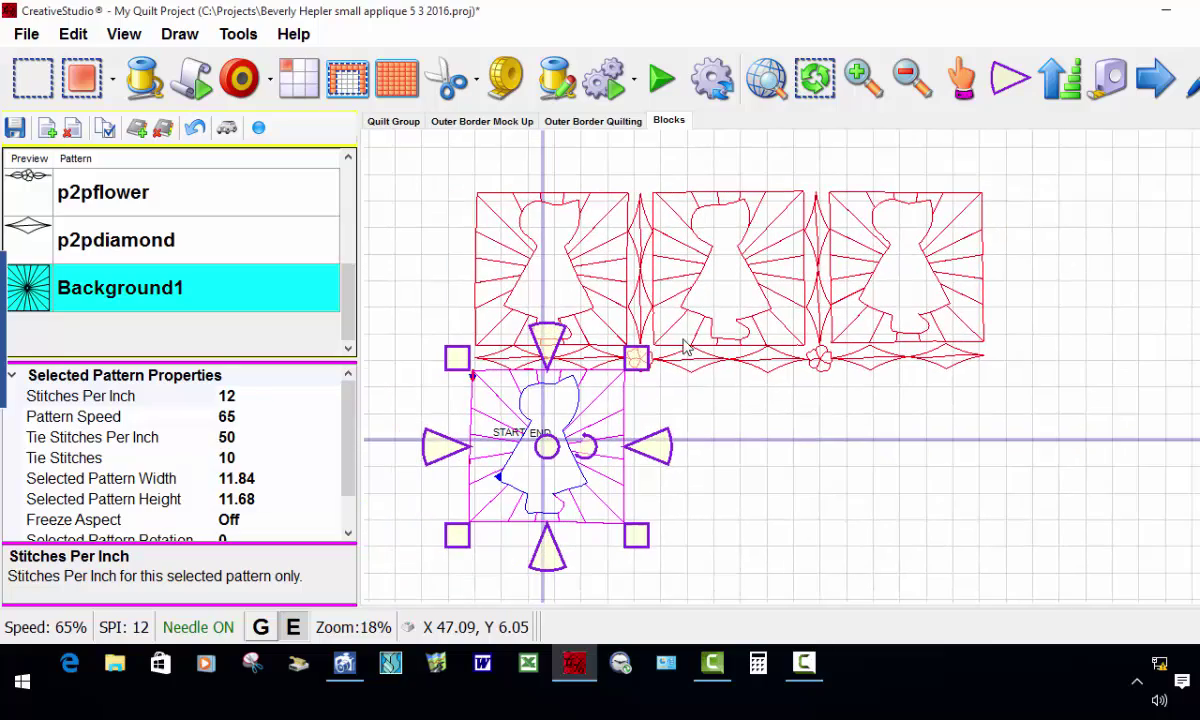
# Show the nodes of the trimmed background pattern around the bulging edge of the doll's foot.
pyautogui.scroll(3, 528, 508)
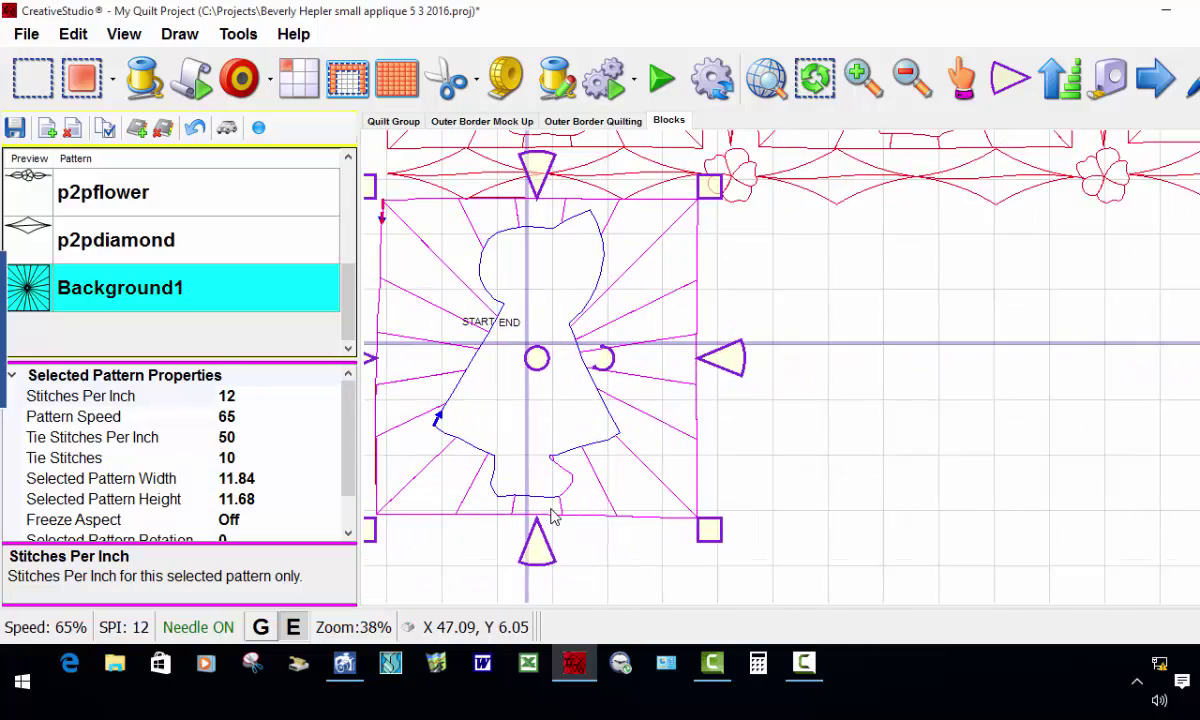
pyautogui.scroll(1, 555, 515)
pyautogui.scroll(1, 548, 462)
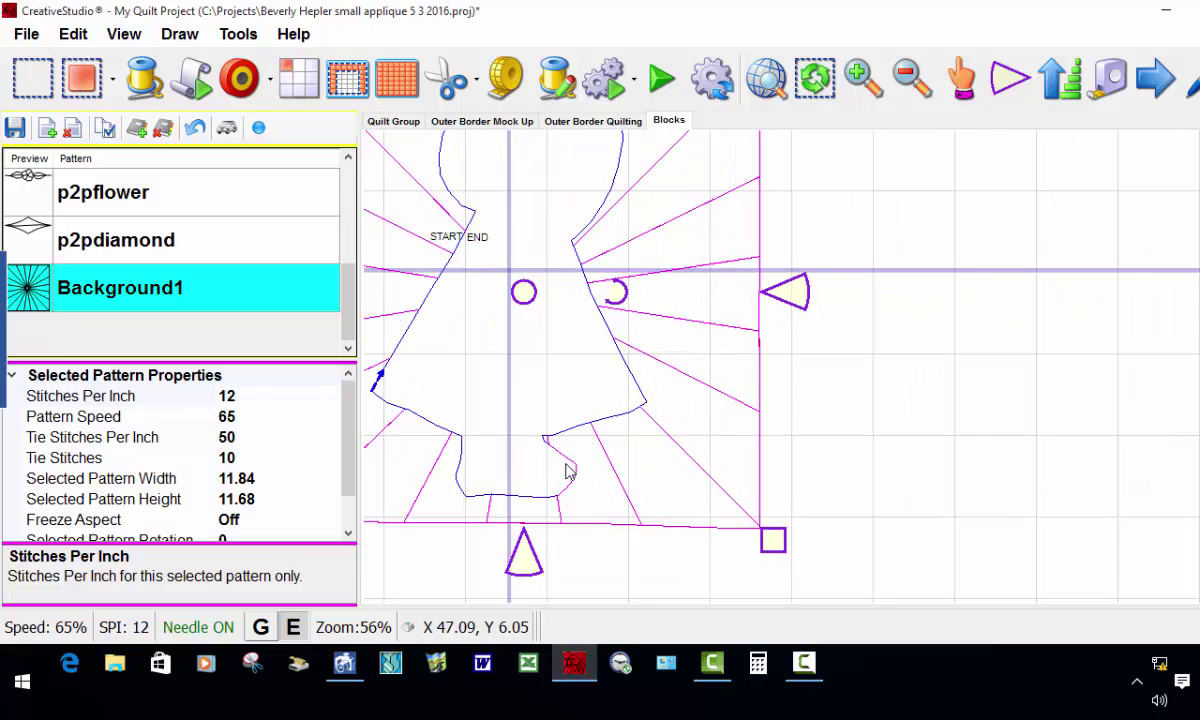
pyautogui.scroll(1, 567, 470)
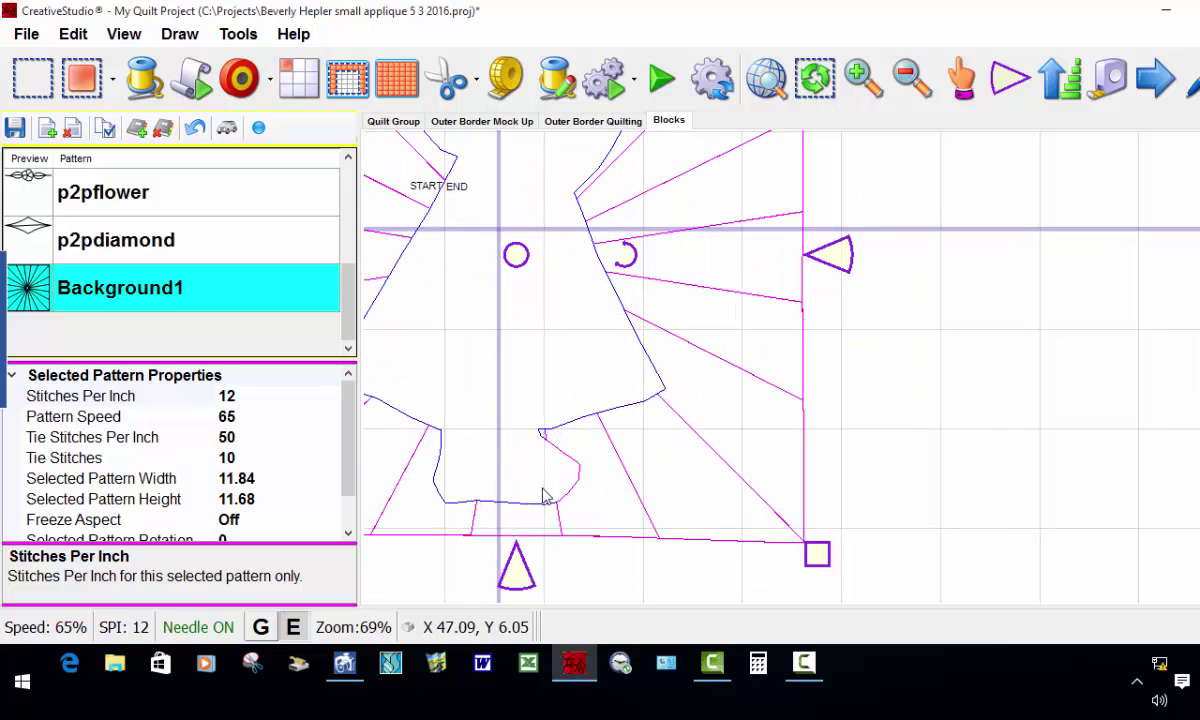
pyautogui.scroll(-2, 543, 496)
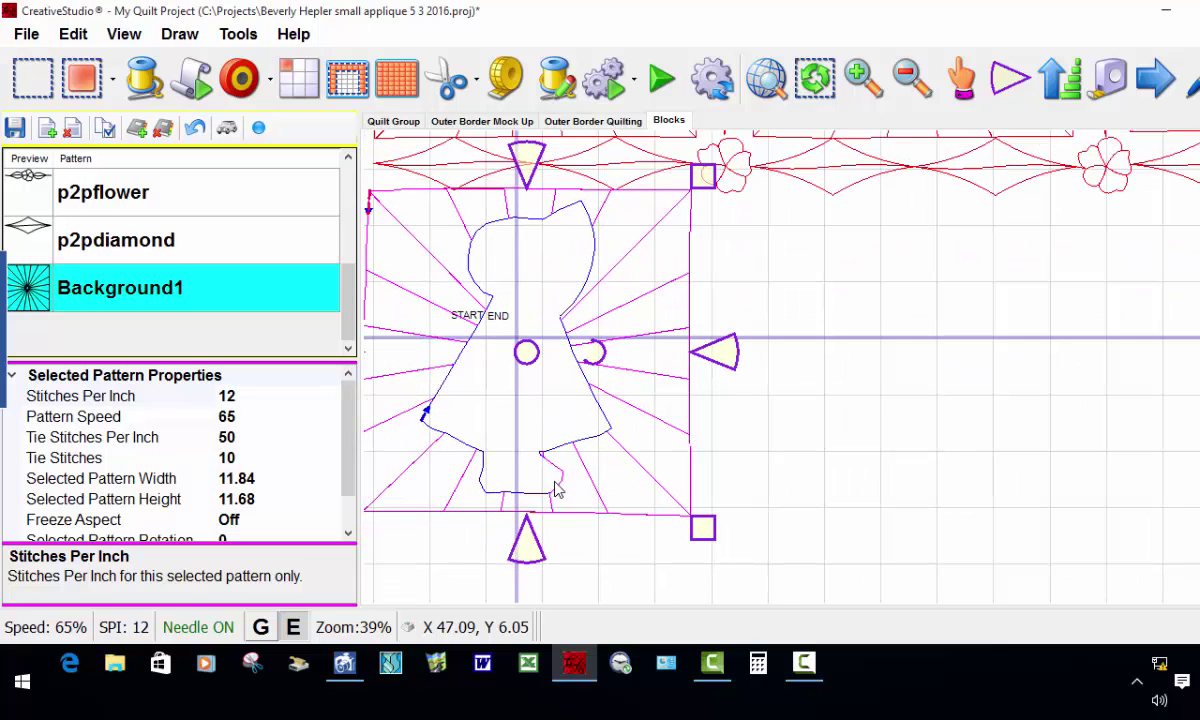
pyautogui.scroll(5, 560, 500)
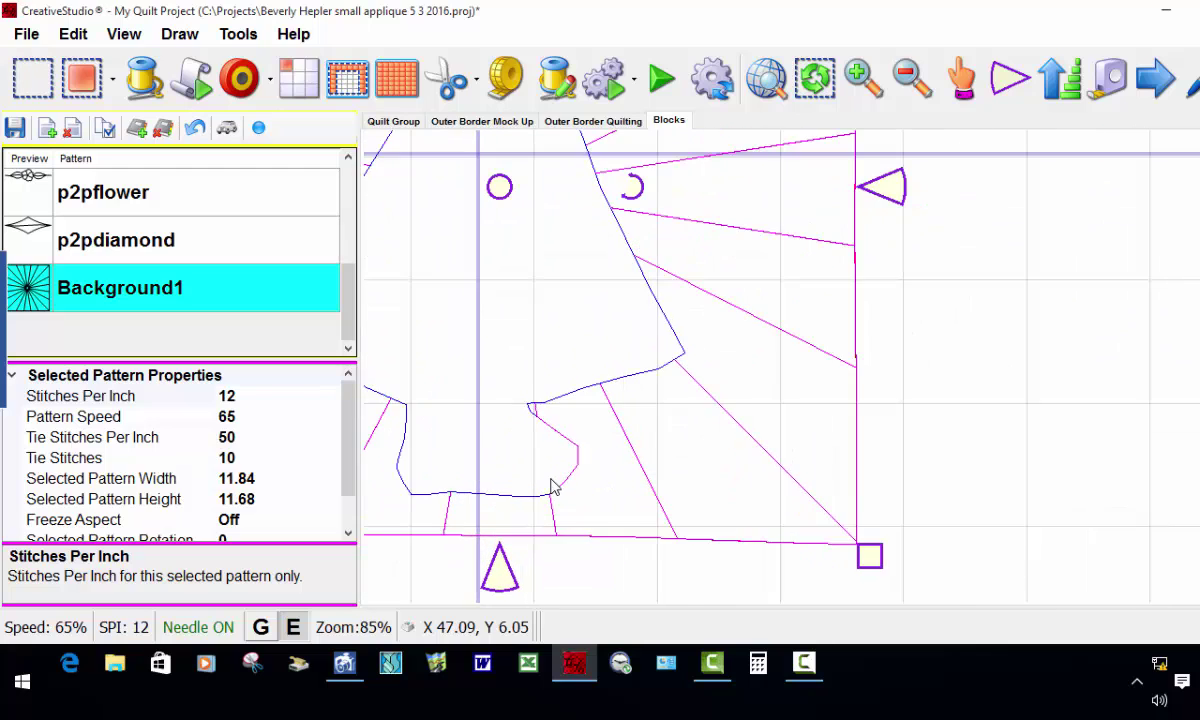
pyautogui.scroll(1, 560, 490)
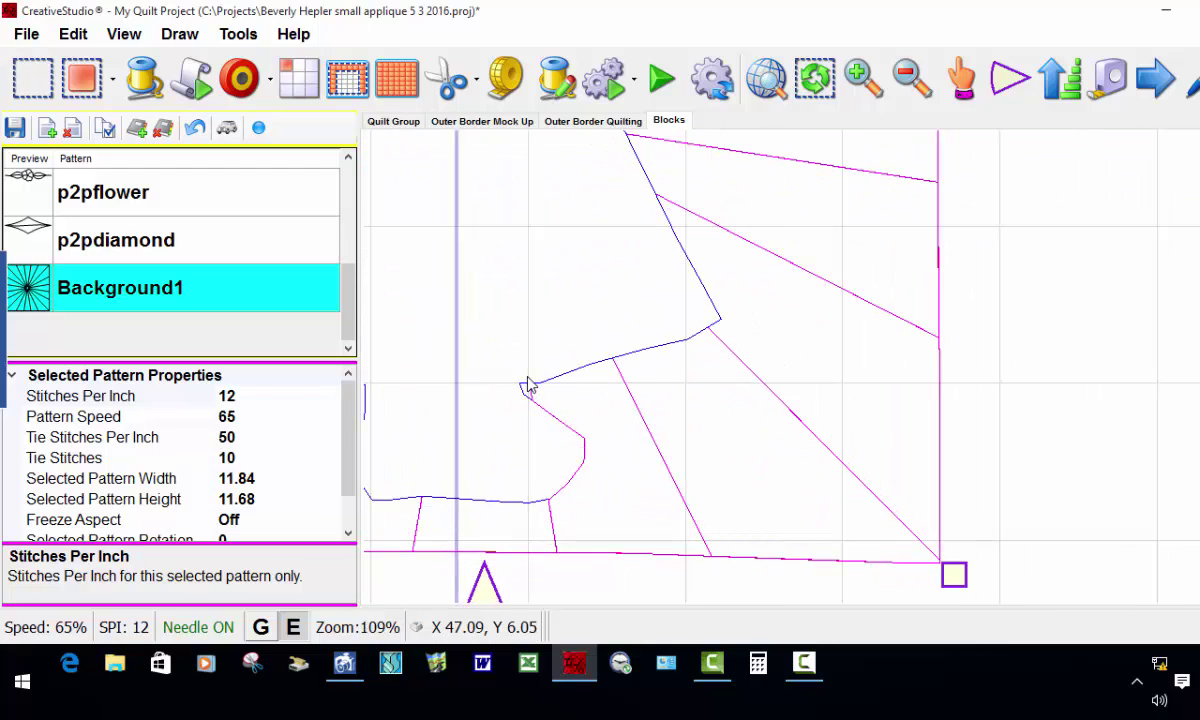
pyautogui.scroll(1, 554, 475)
pyautogui.scroll(-2, 540, 420)
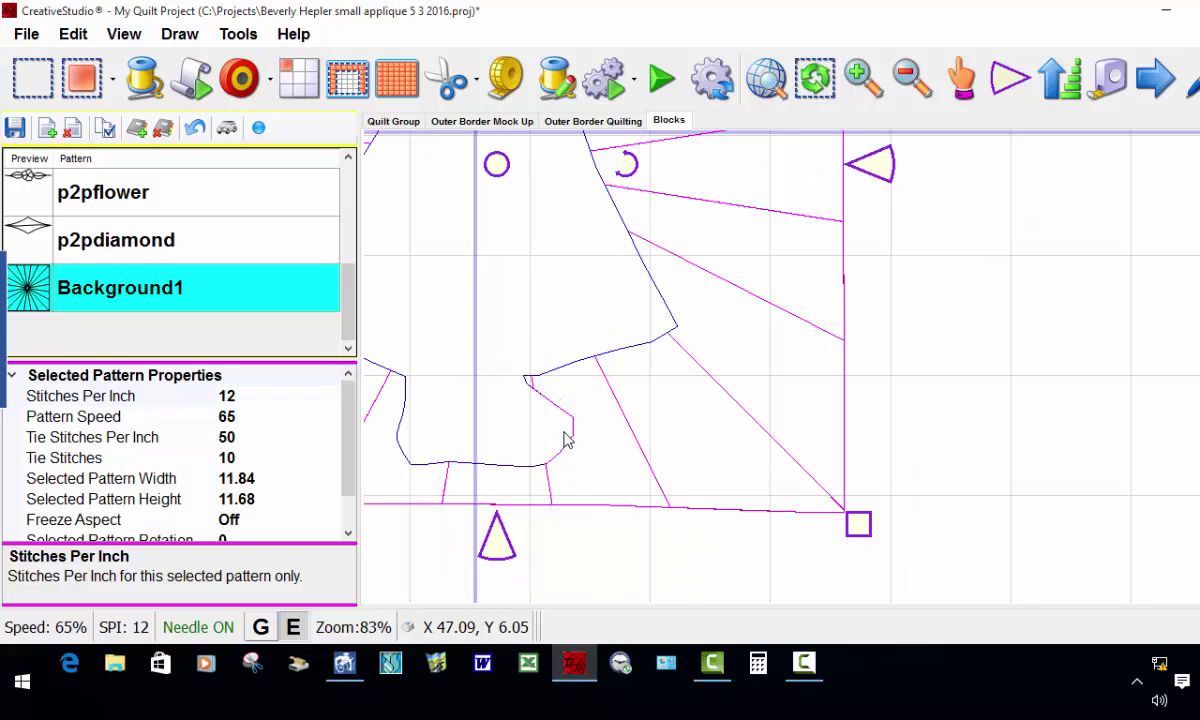
pyautogui.scroll(4, 555, 435)
pyautogui.rightClick(561, 407)
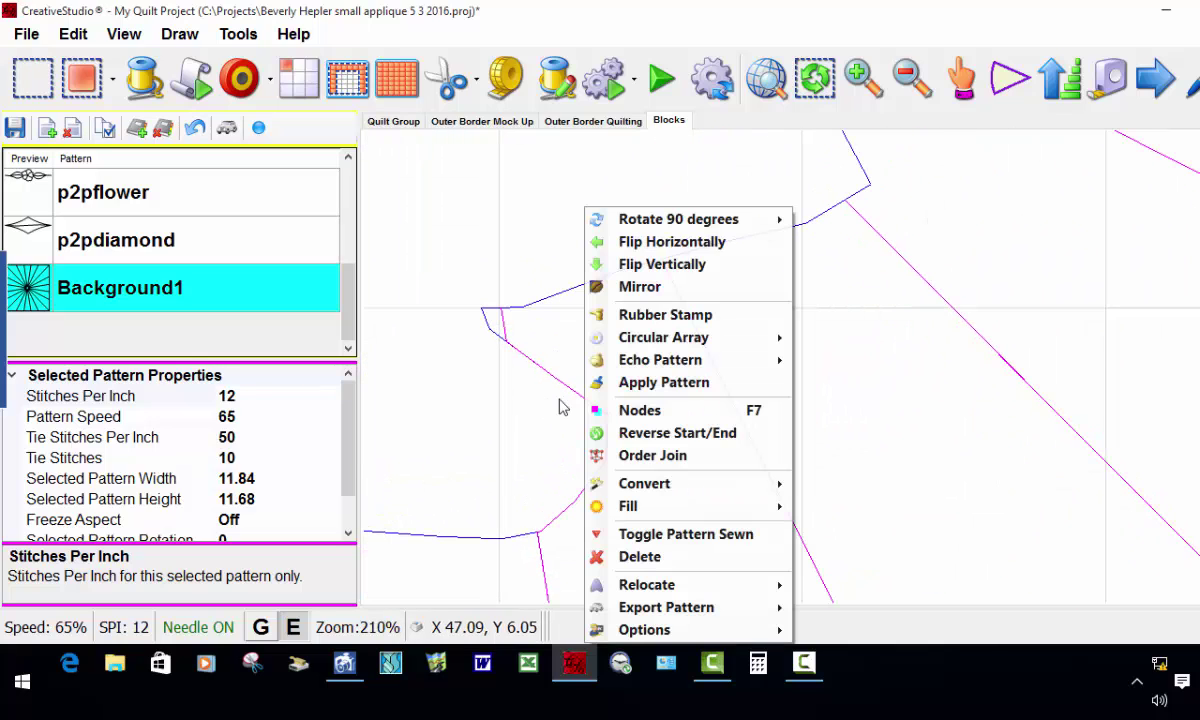
pyautogui.click(633, 411)
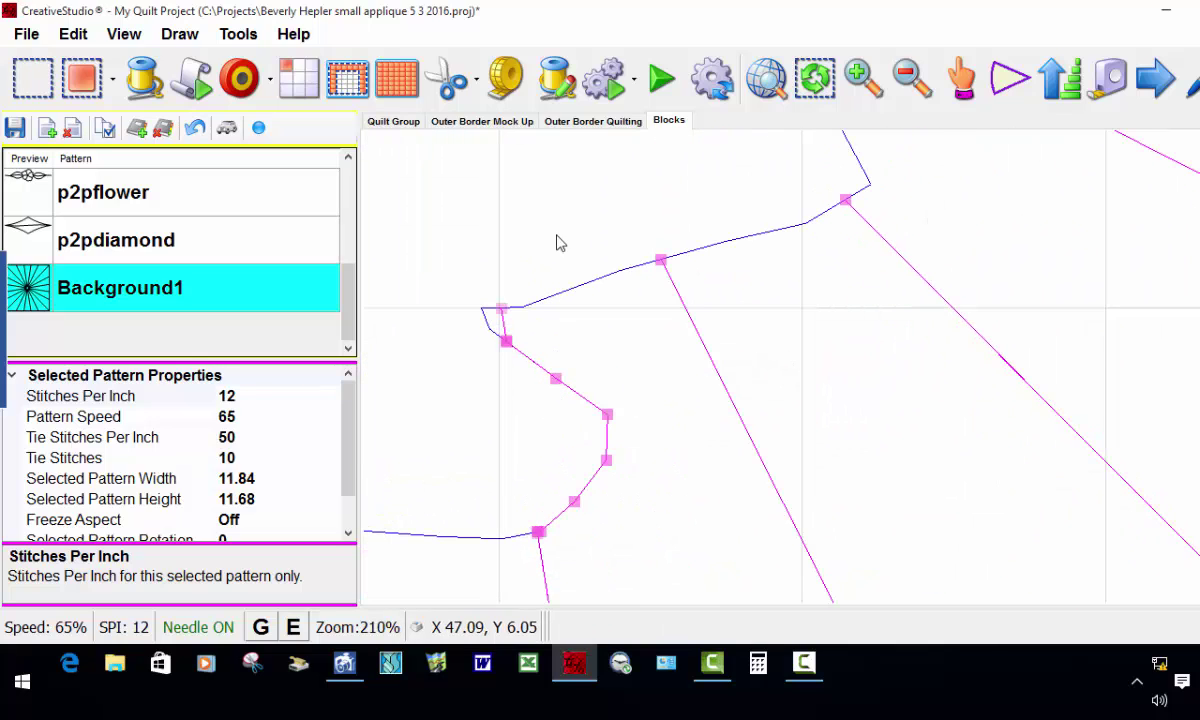
# Split the background pattern at the node below the ankle and remove the short stray segment crossing the ankle notch.
pyautogui.scroll(1, 493, 297)
pyautogui.scroll(6, 495, 300)
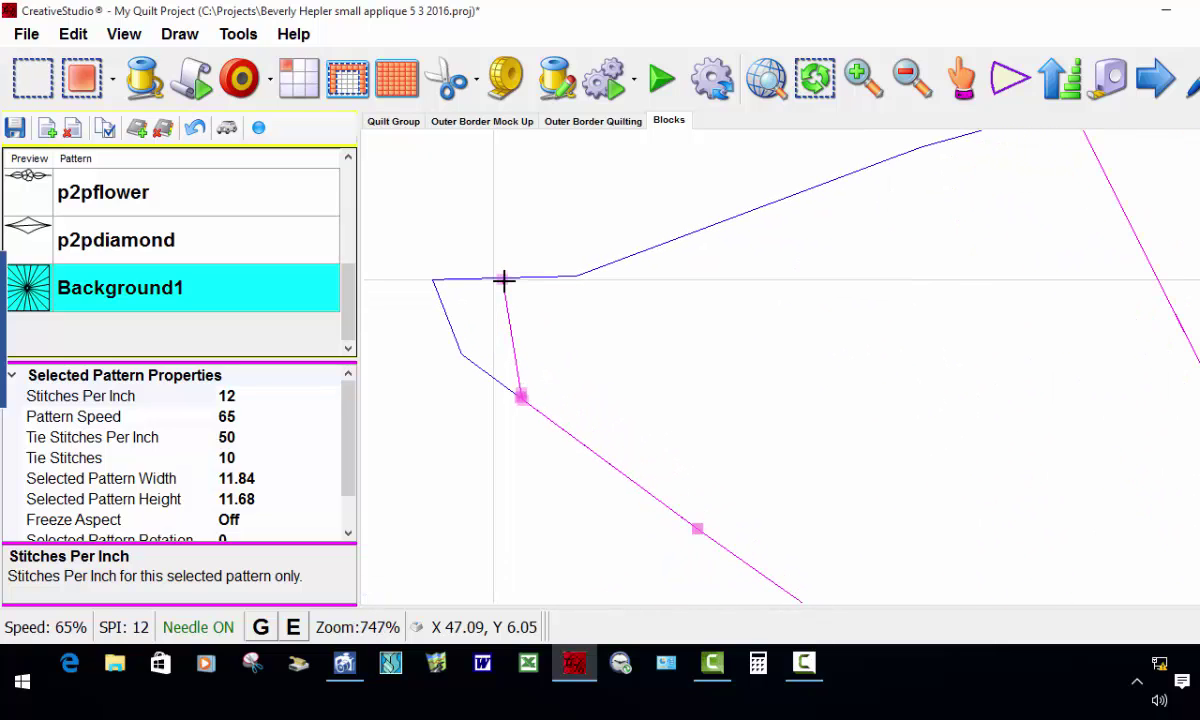
pyautogui.click(521, 399)
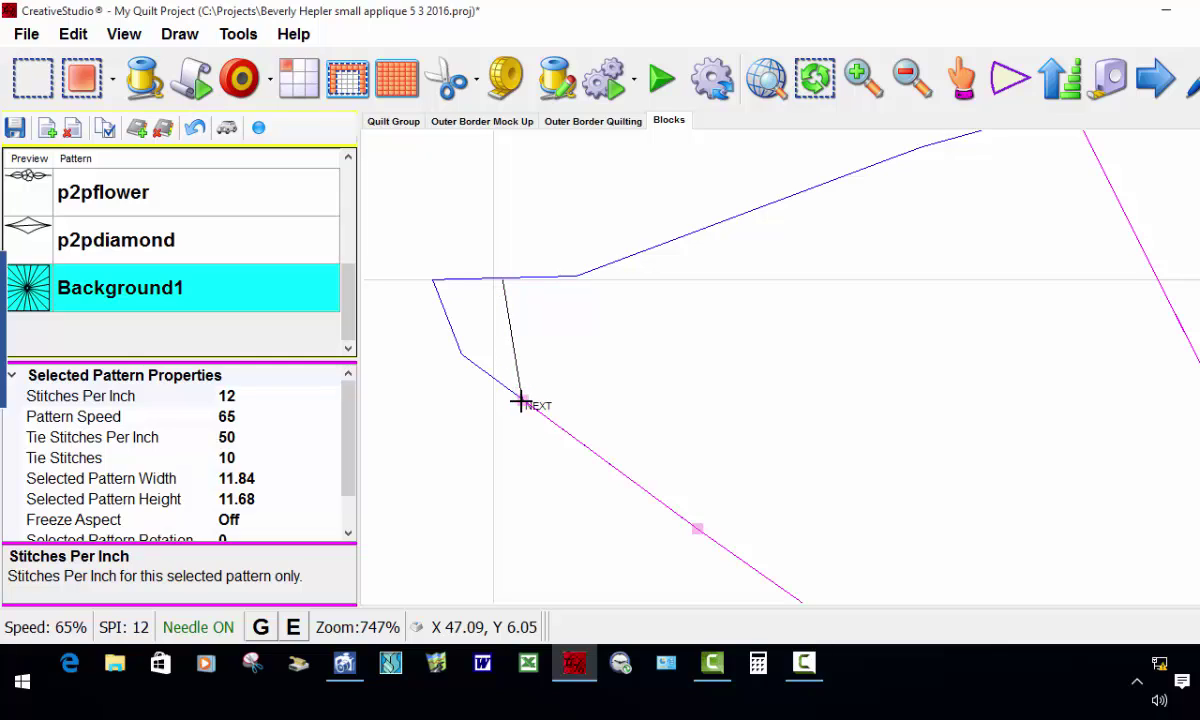
pyautogui.click(518, 379)
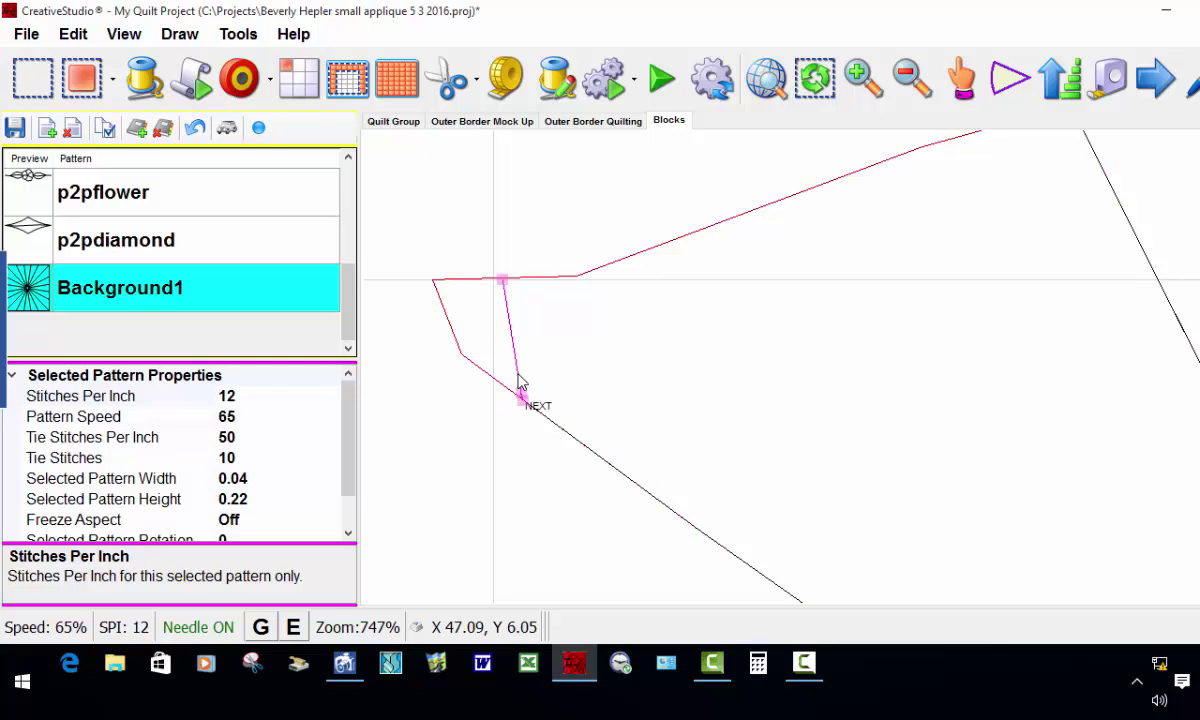
pyautogui.click(522, 384)
pyautogui.click(516, 380)
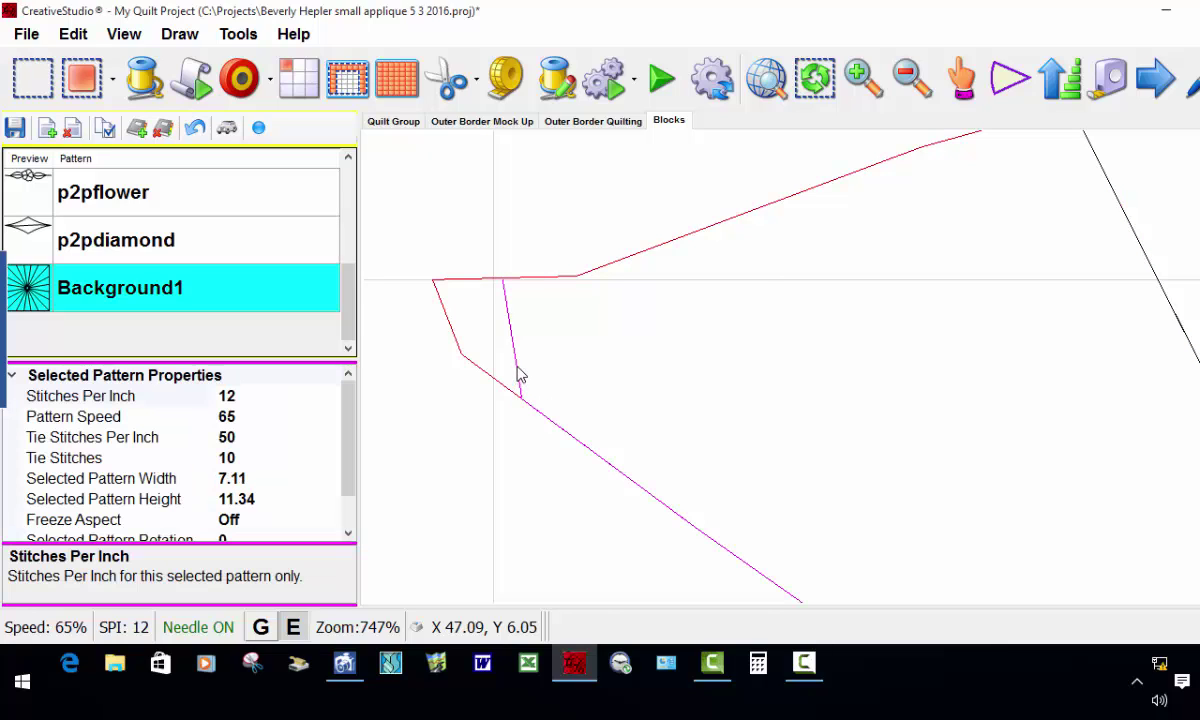
# Show the overlapping background line's nodes, split it at the same ankle node and delete its short stray segment.
pyautogui.rightClick(518, 375)
pyautogui.click(556, 406)
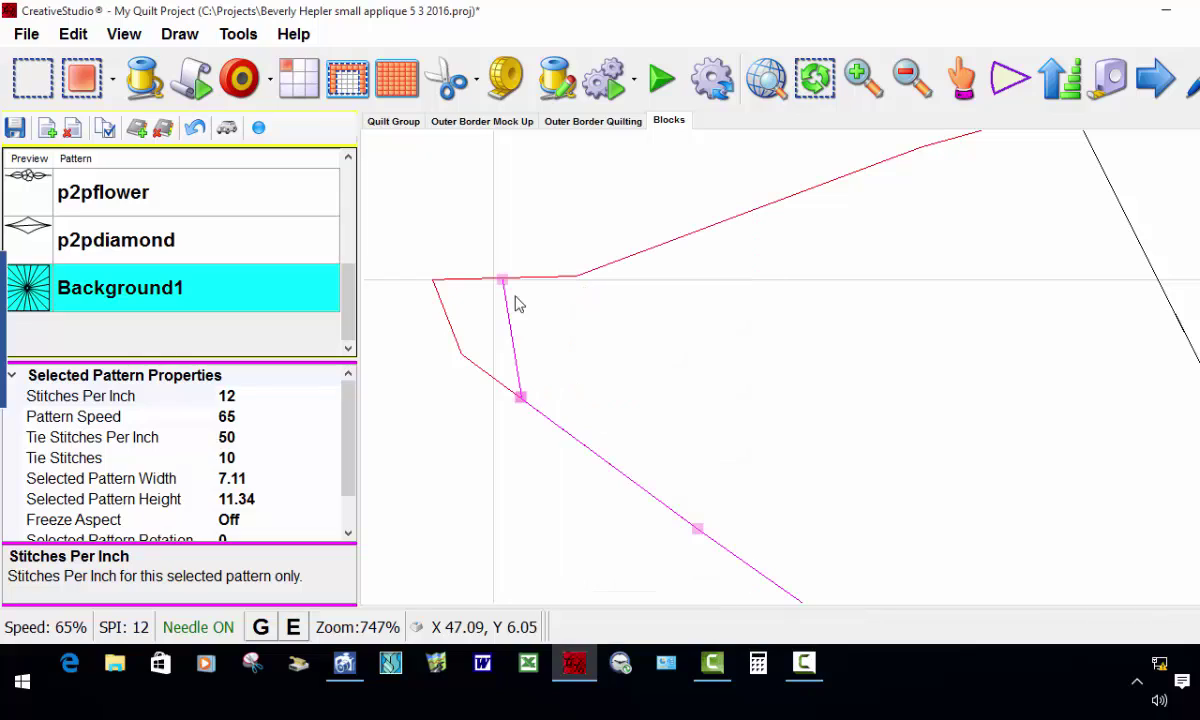
pyautogui.click(521, 397)
pyautogui.press('Escape')
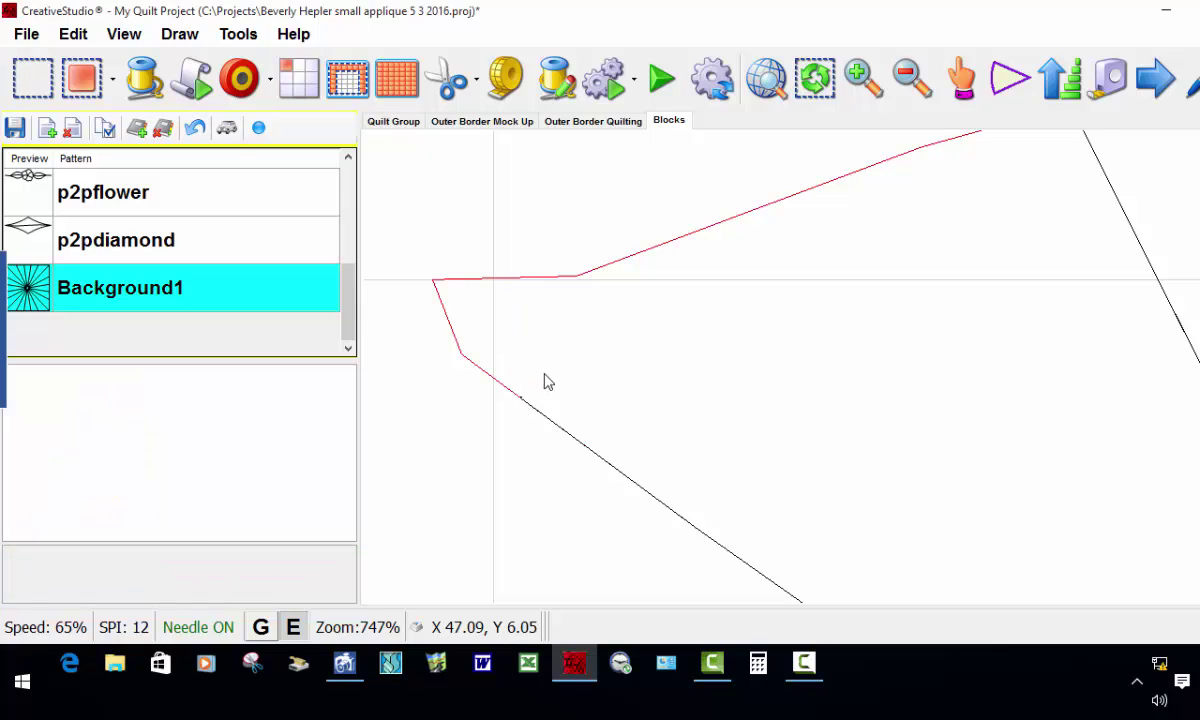
# Select the large background piece and show its nodes where a ray meets the toe of the doll's foot.
pyautogui.scroll(-1, 547, 380)
pyautogui.scroll(-8, 516, 370)
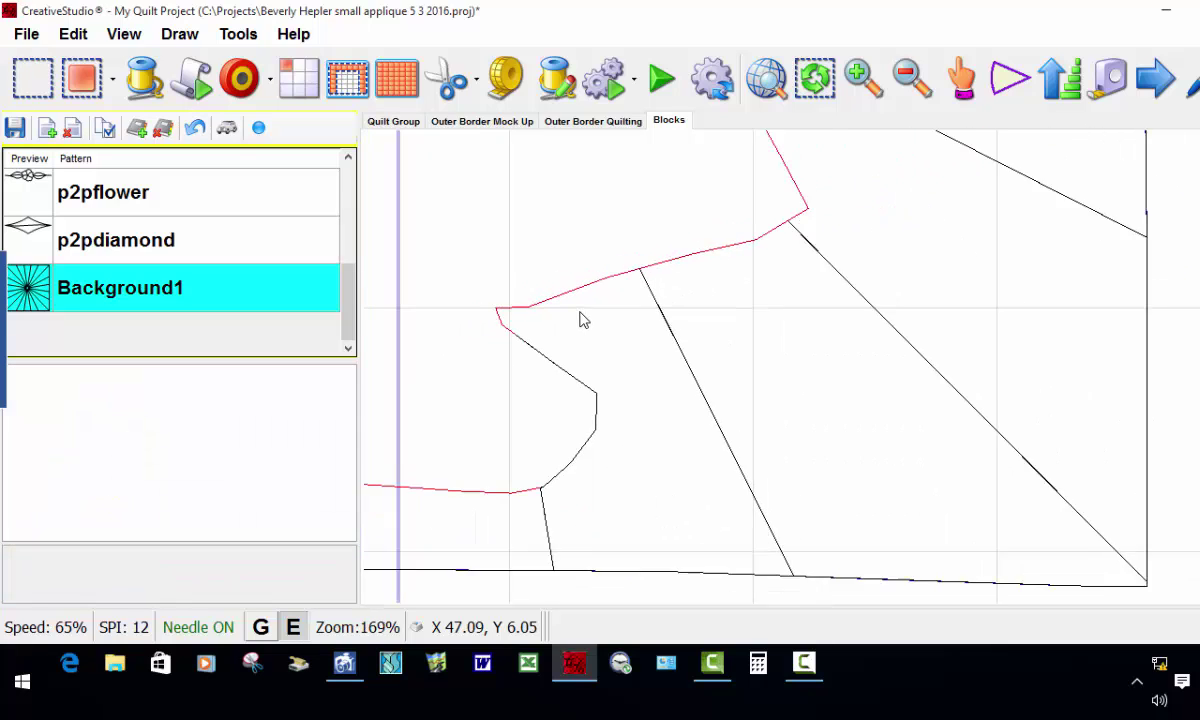
pyautogui.scroll(1, 505, 537)
pyautogui.scroll(8, 560, 485)
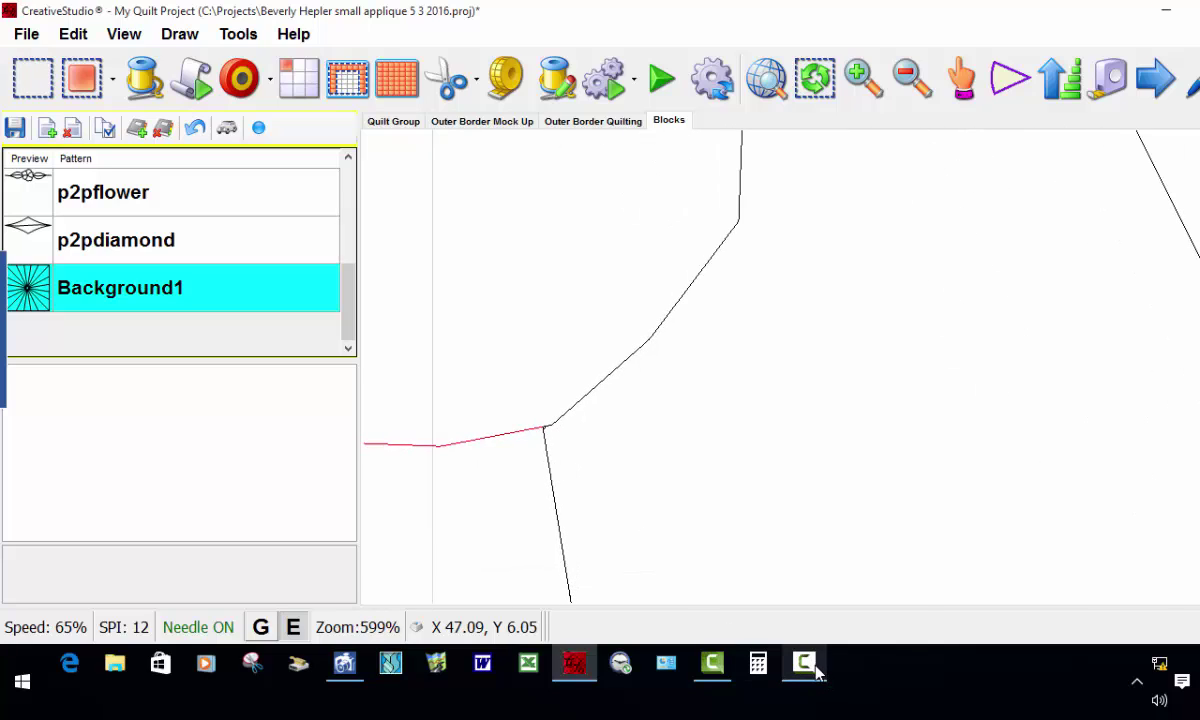
pyautogui.moveTo(816, 673)
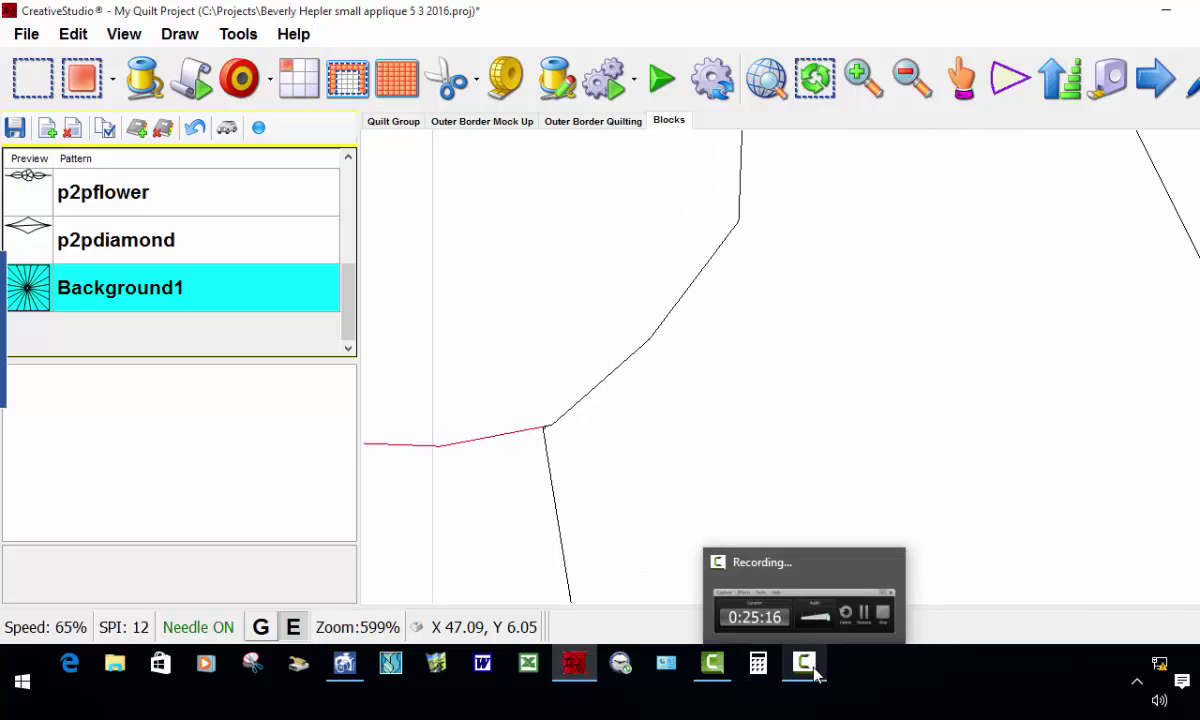
pyautogui.click(549, 428)
pyautogui.rightClick(548, 432)
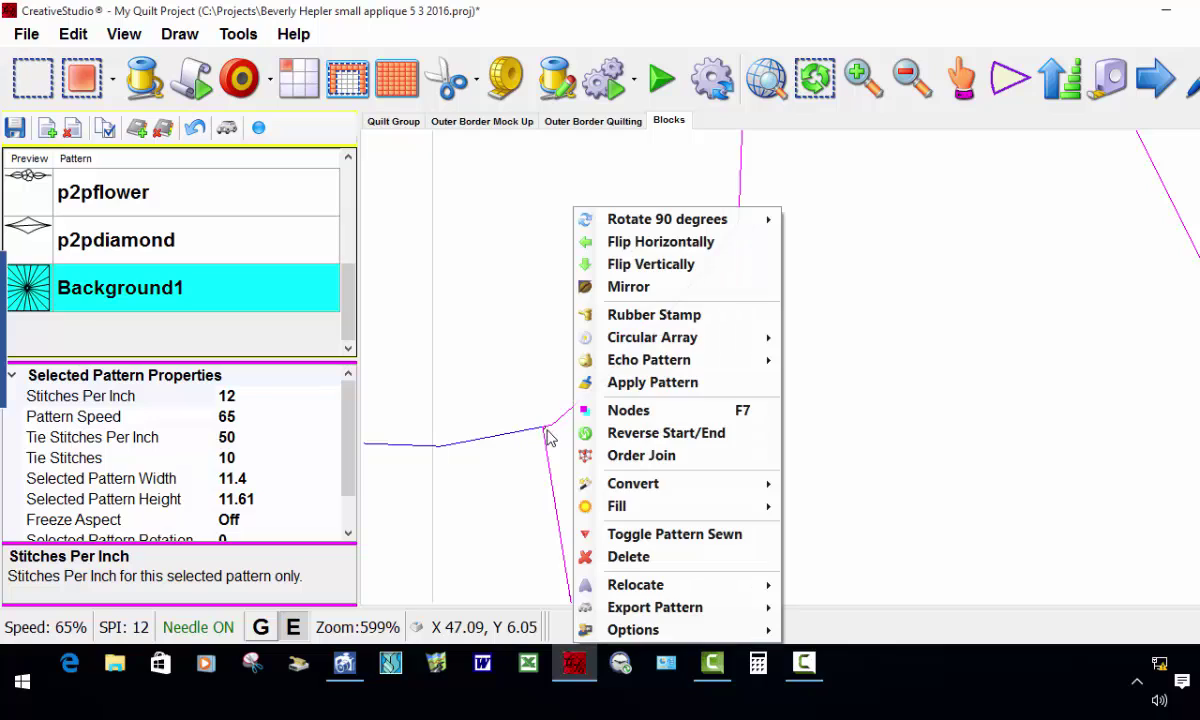
pyautogui.click(610, 432)
# Split the background line at the two nodes where the foot curve and the lower ray meet at the toe.
pyautogui.scroll(2, 543, 445)
pyautogui.scroll(7, 540, 440)
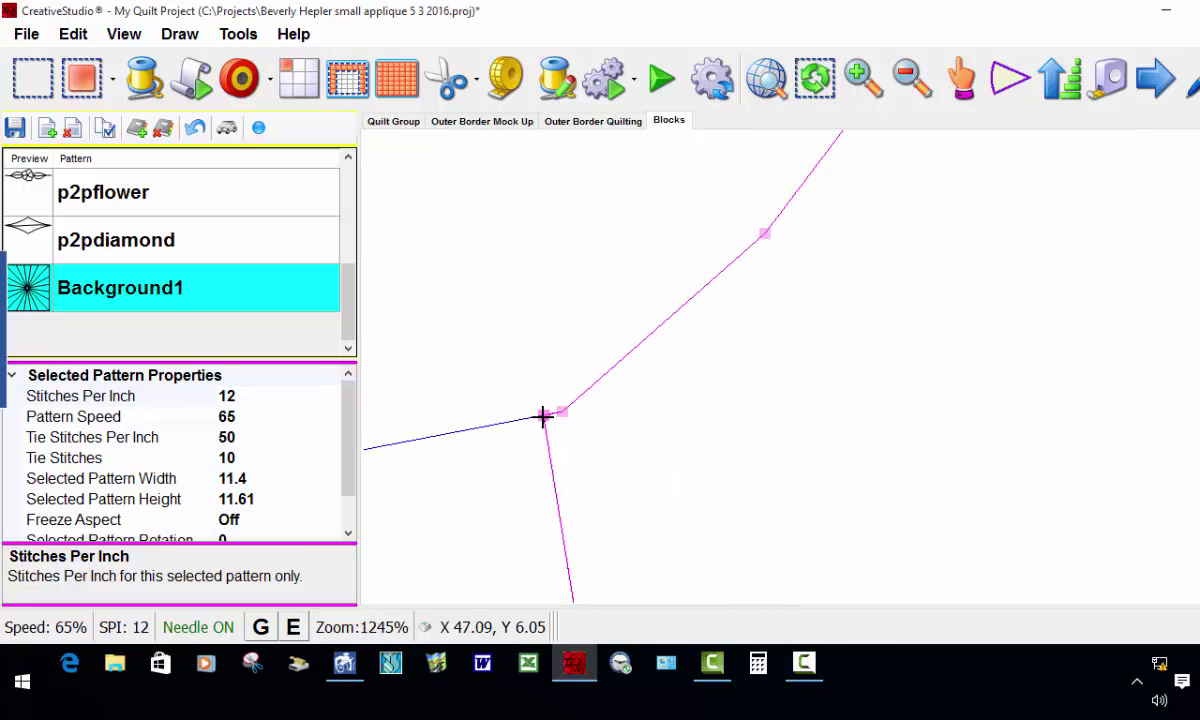
pyautogui.scroll(1, 562, 420)
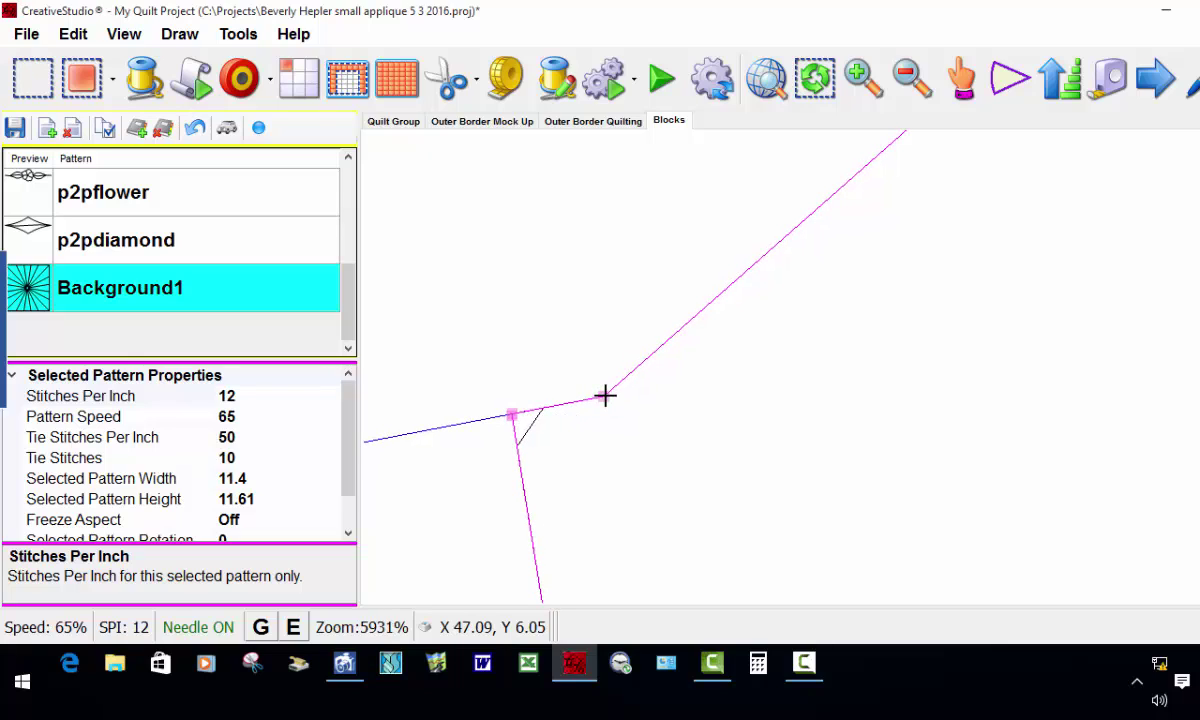
pyautogui.click(604, 396)
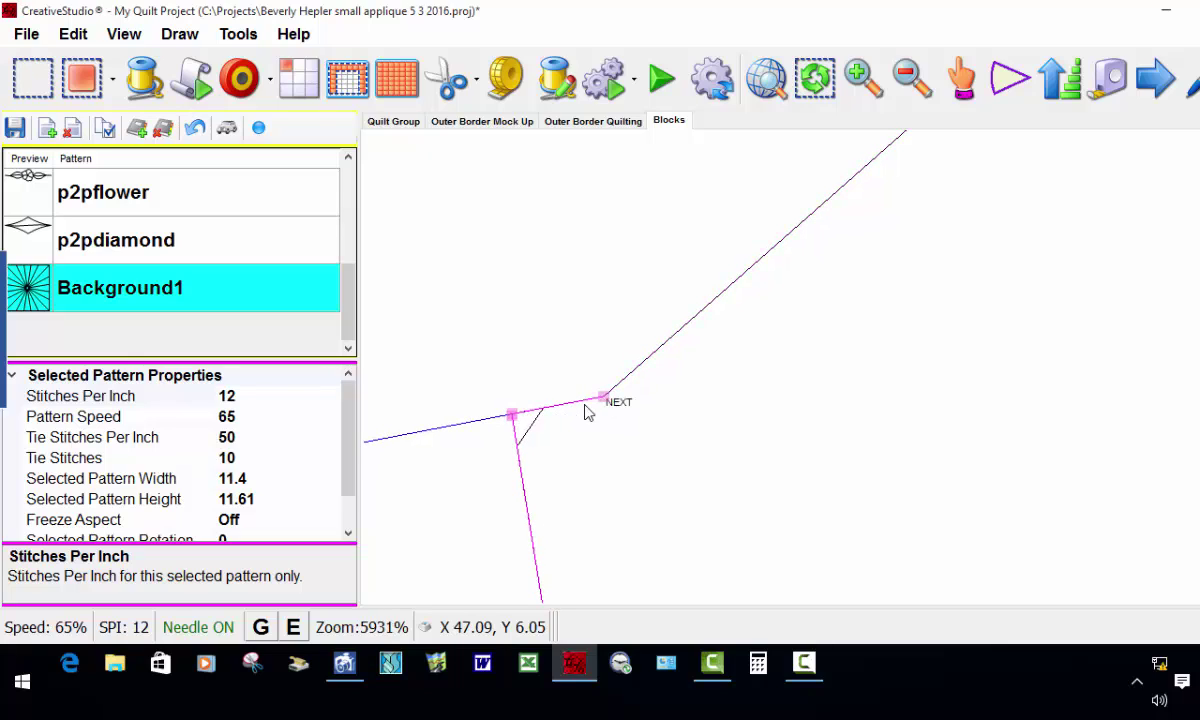
pyautogui.click(512, 414)
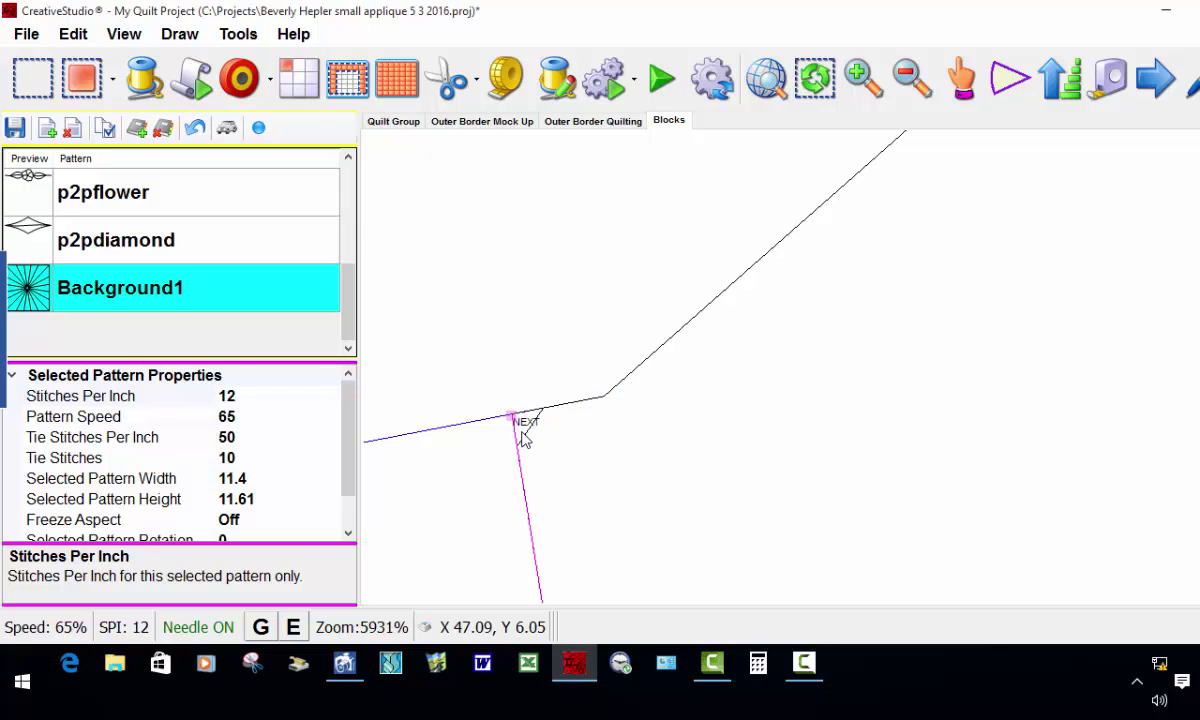
pyautogui.press('e')
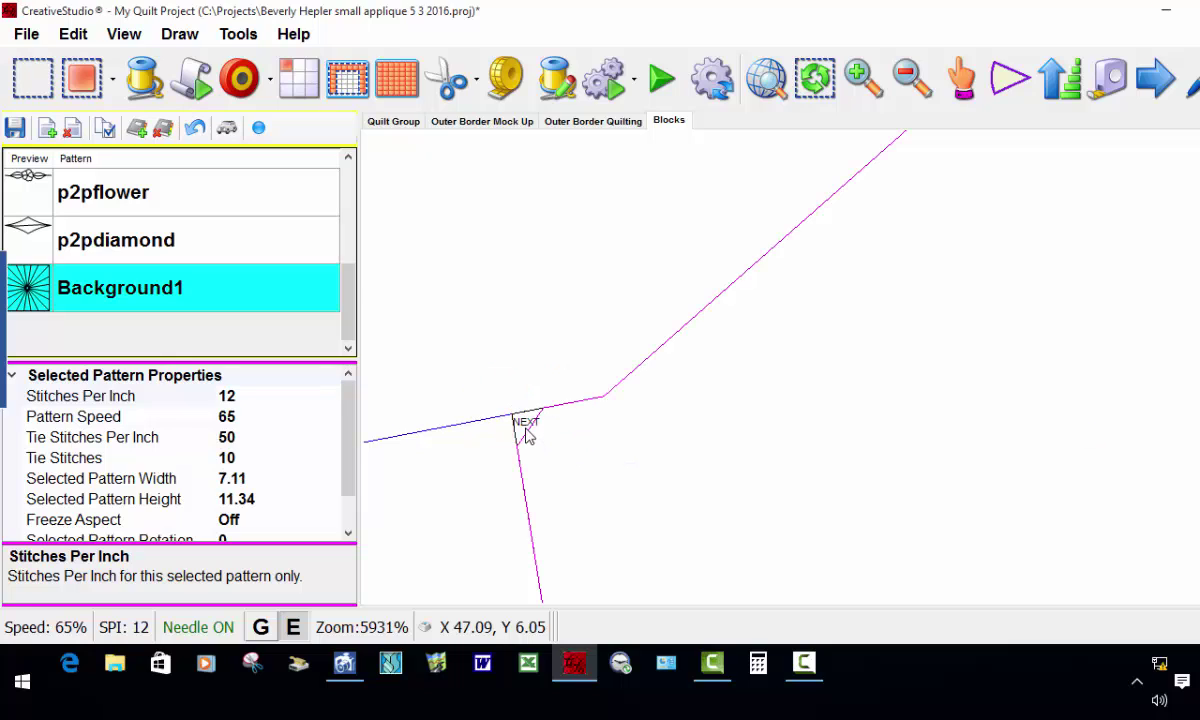
# Split the overlapping foot line at its middle node near the toe and remove the short separated segment beside it.
pyautogui.rightClick(533, 437)
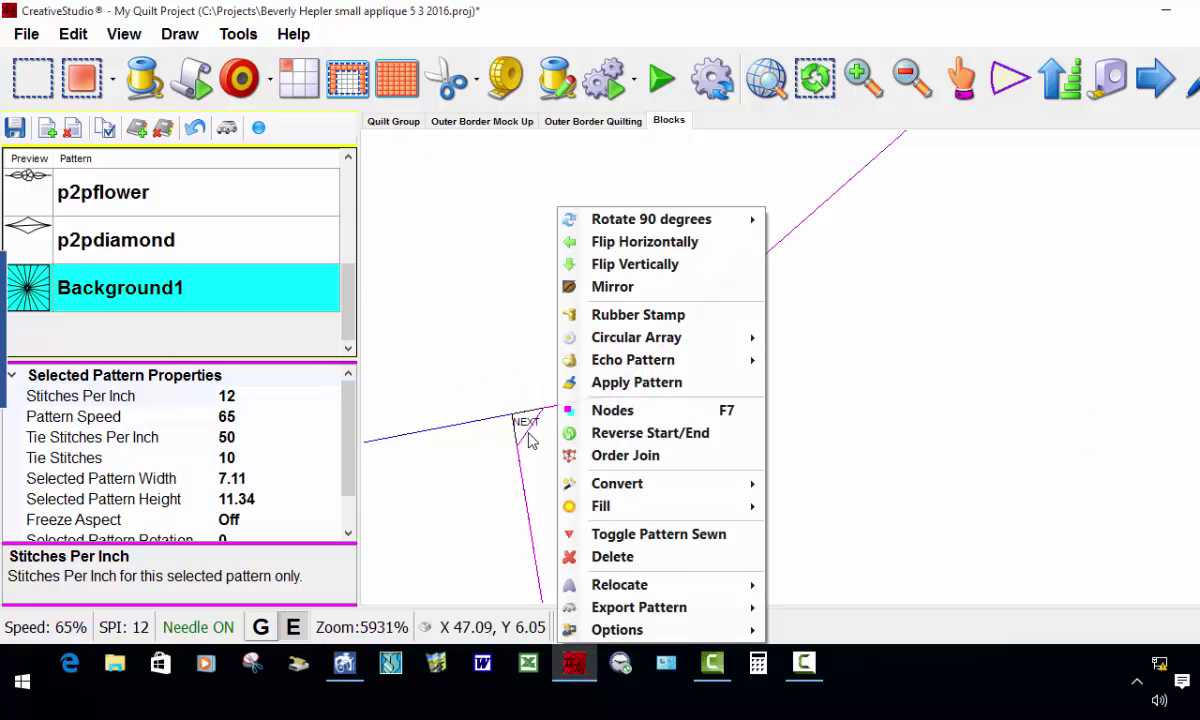
pyautogui.click(600, 410)
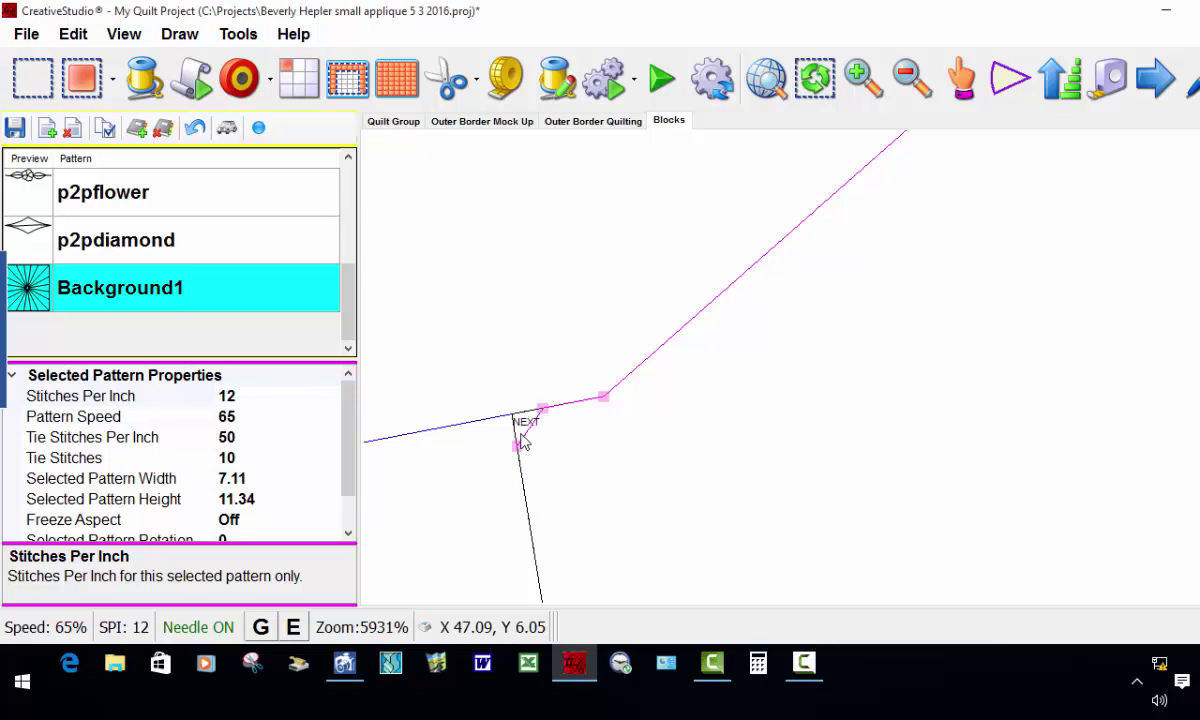
pyautogui.click(541, 408)
pyautogui.click(534, 436)
pyautogui.click(534, 436)
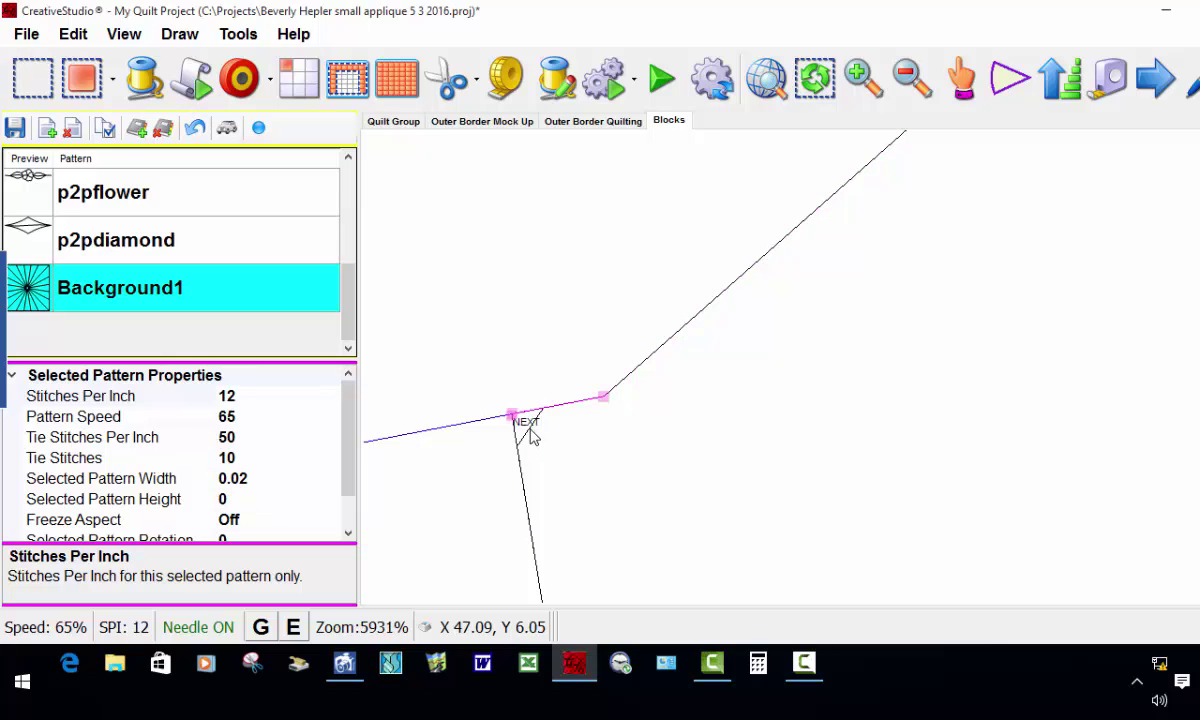
pyautogui.click(531, 428)
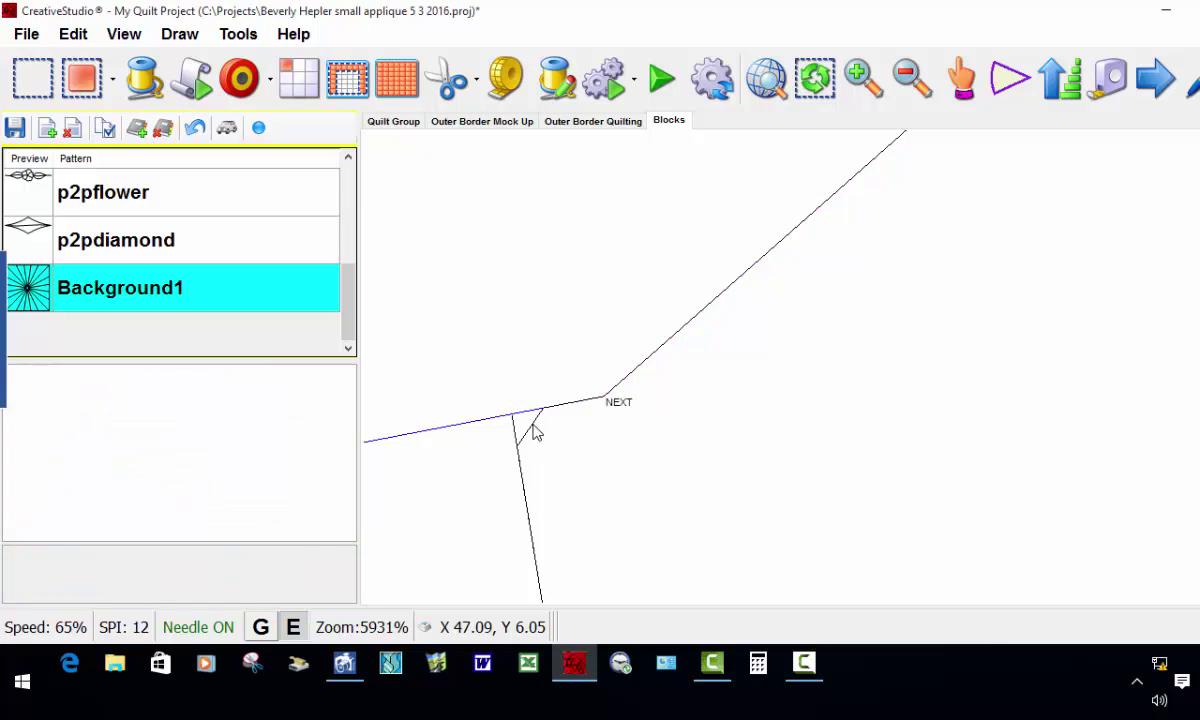
# Select the tiny diagonal leftover segment at the toe, followed by the large remaining background piece.
pyautogui.click(535, 424)
pyautogui.click(535, 424)
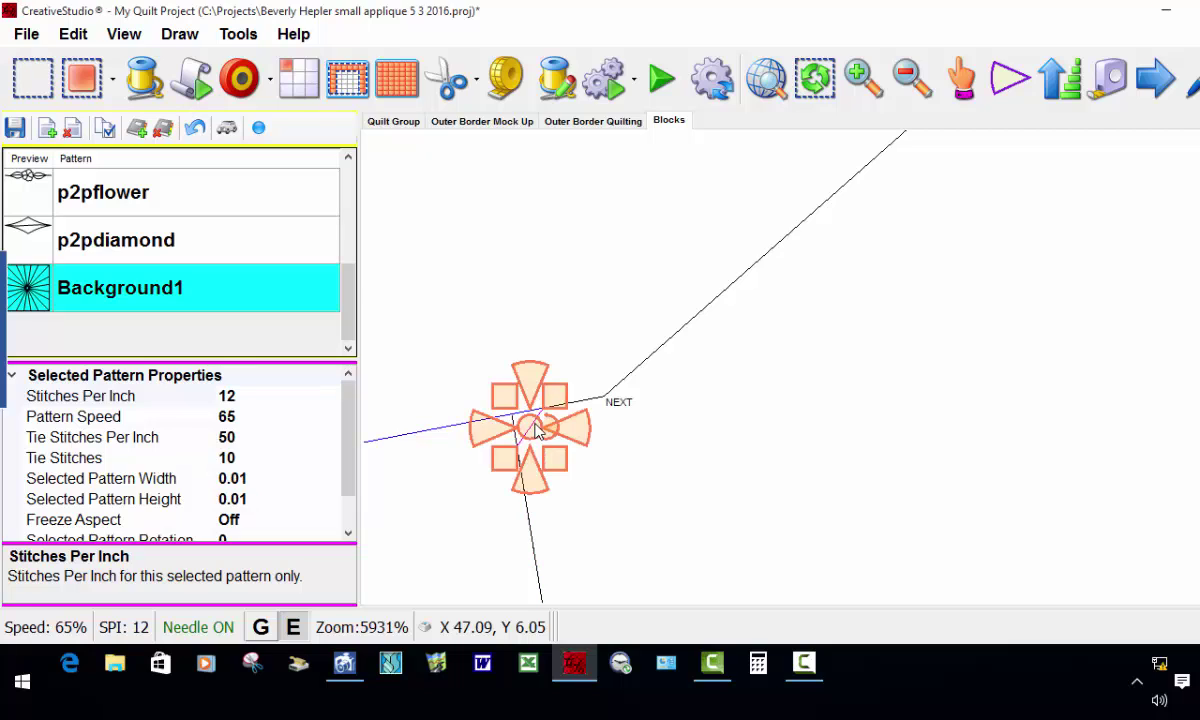
pyautogui.scroll(-5, 535, 425)
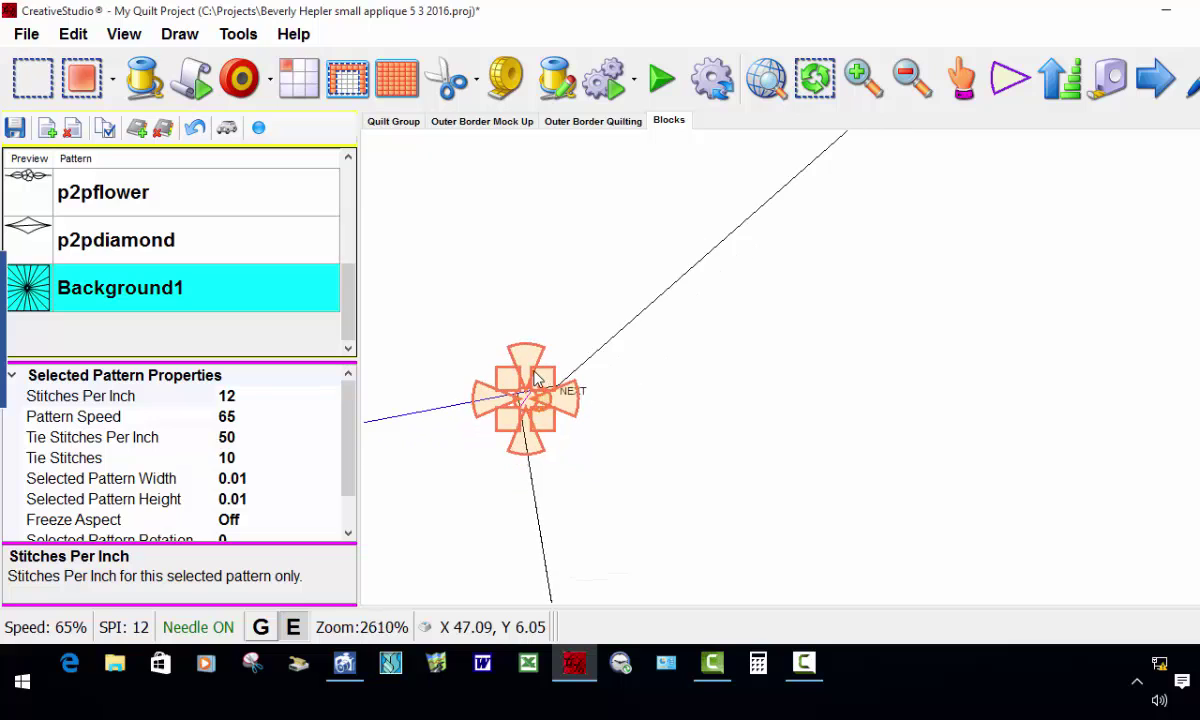
pyautogui.scroll(-6, 657, 466)
pyautogui.click(737, 414)
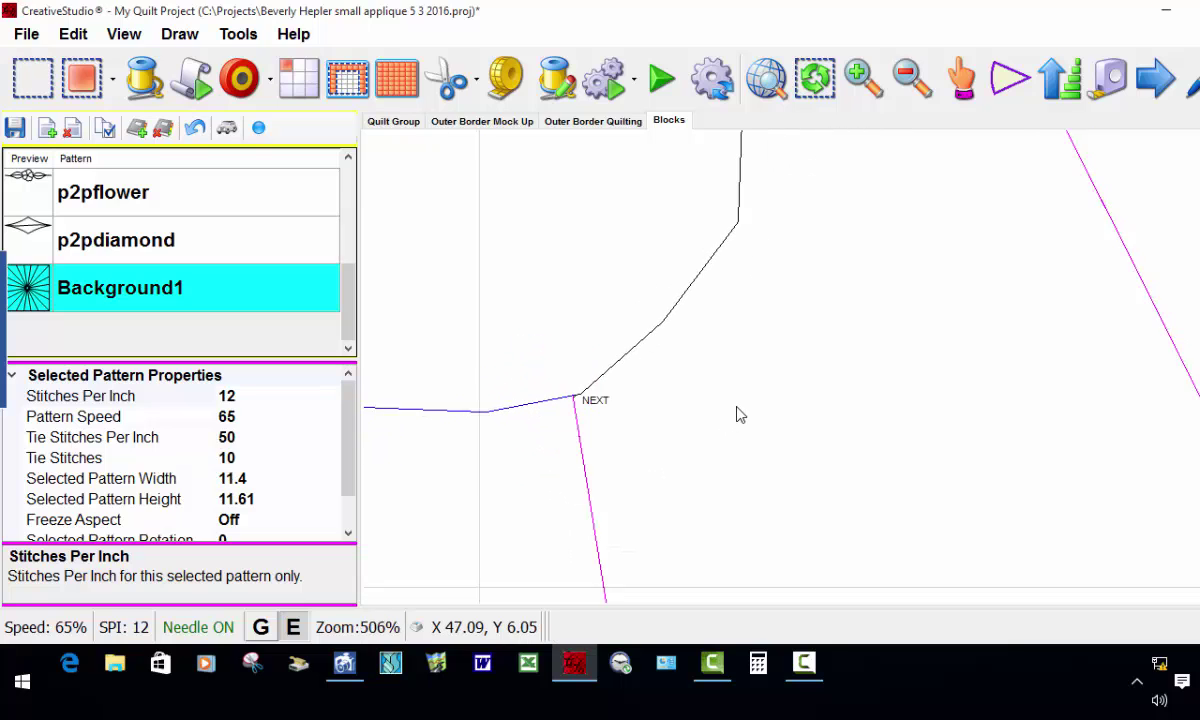
# Remove the leftover background curve lying along the doll's foot between the heel and the toe.
pyautogui.scroll(-5, 700, 380)
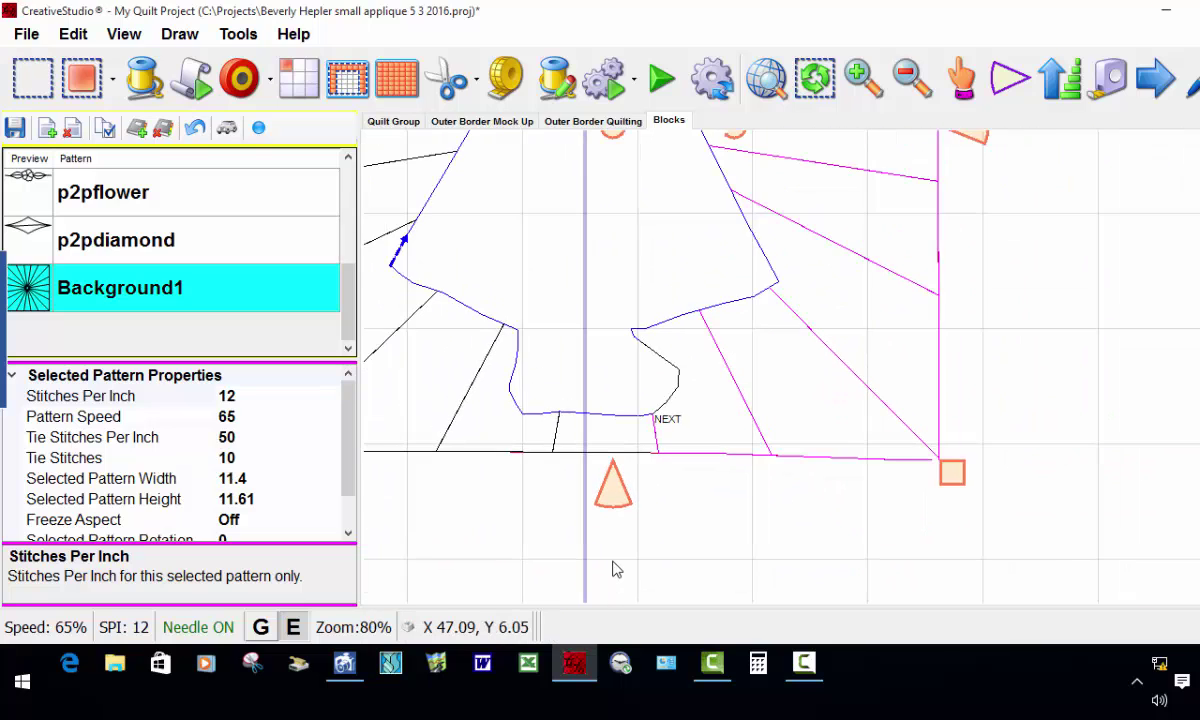
pyautogui.scroll(-2, 614, 568)
pyautogui.scroll(4, 614, 566)
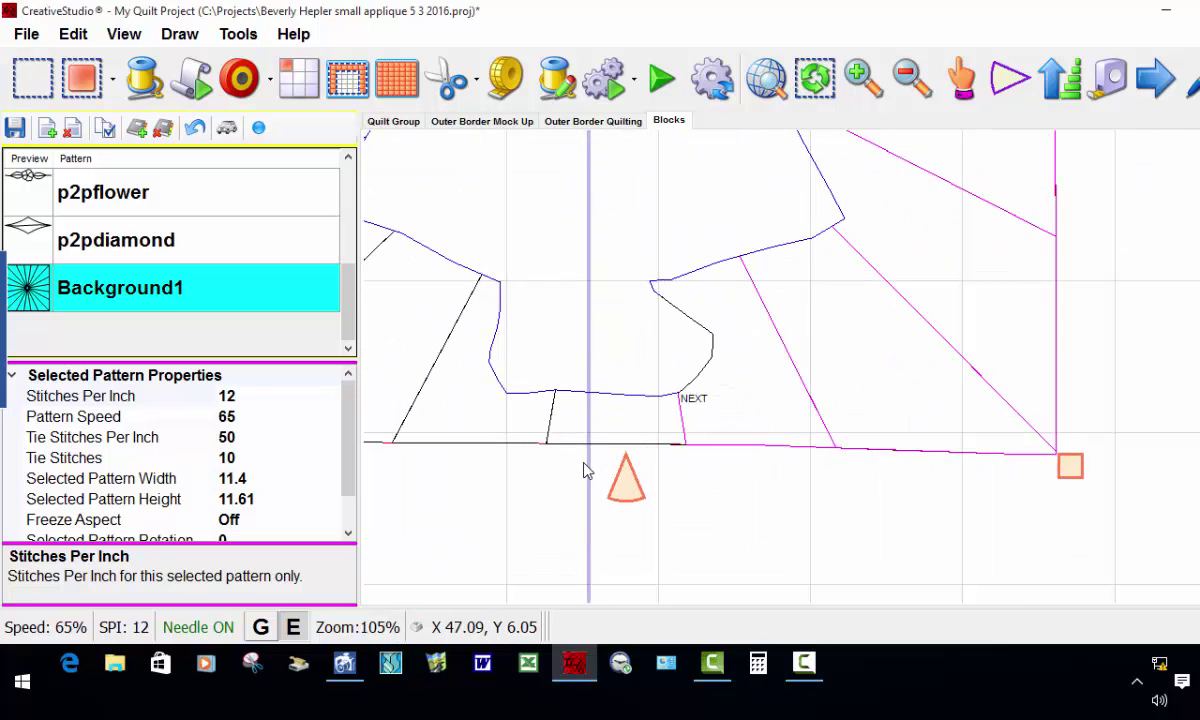
pyautogui.scroll(6, 587, 471)
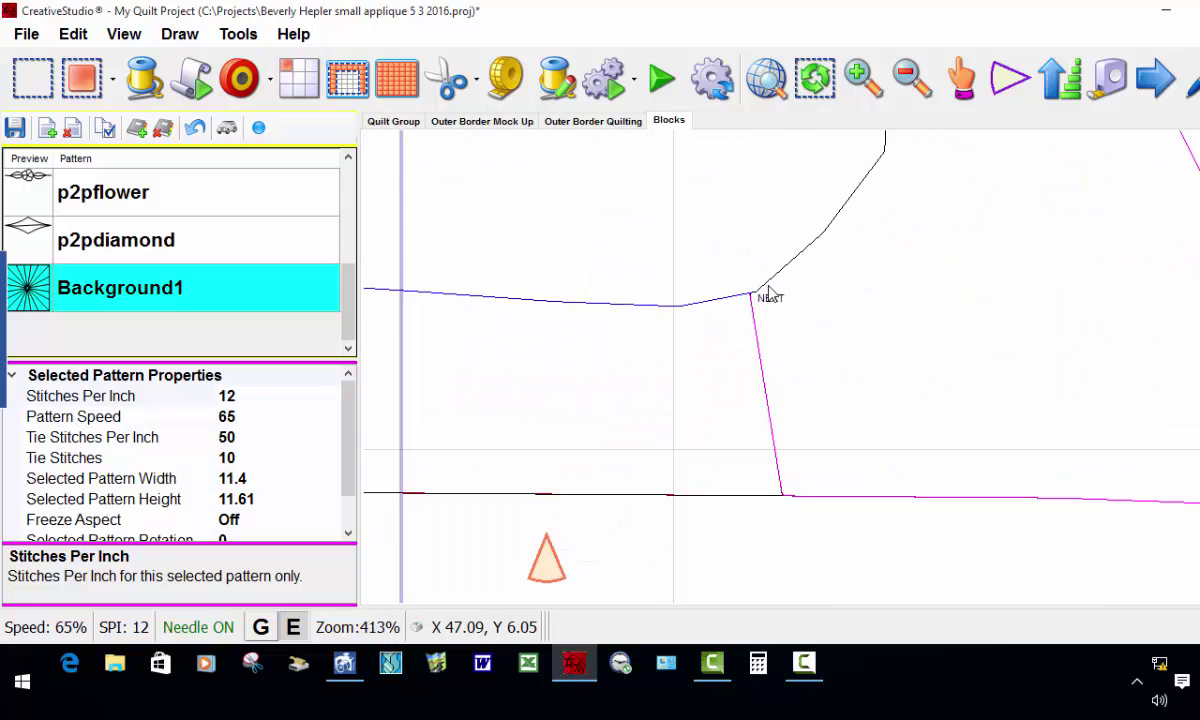
pyautogui.scroll(5, 769, 291)
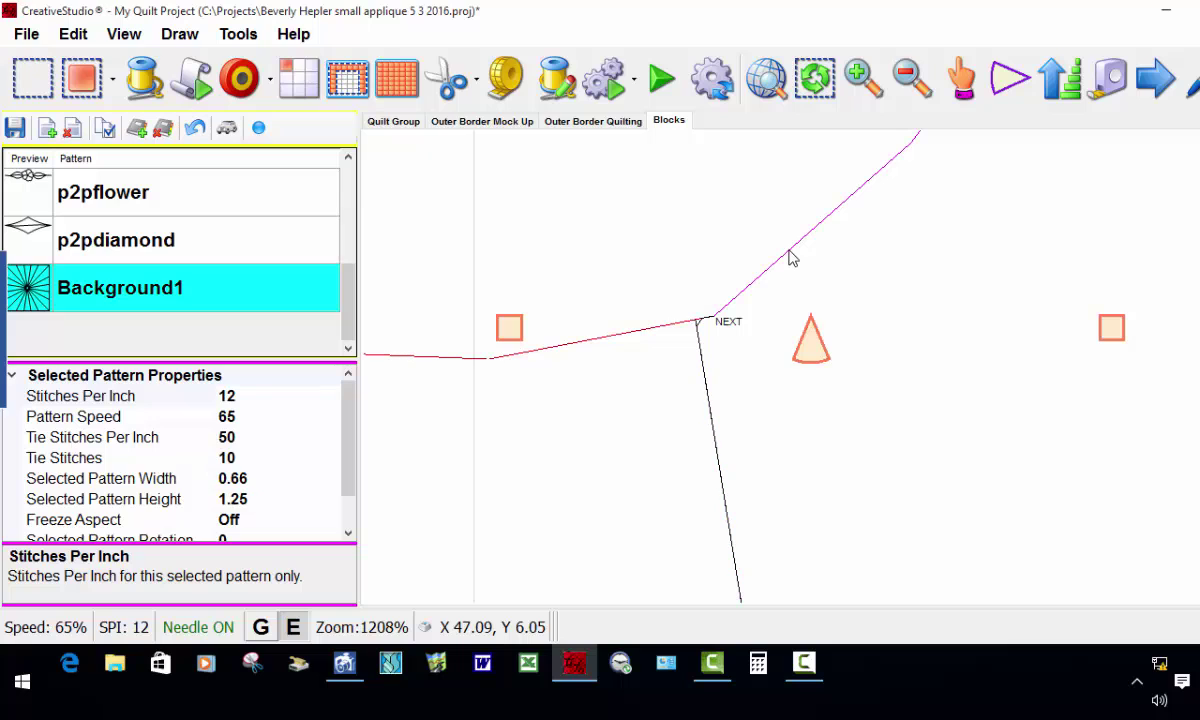
pyautogui.scroll(-5, 790, 258)
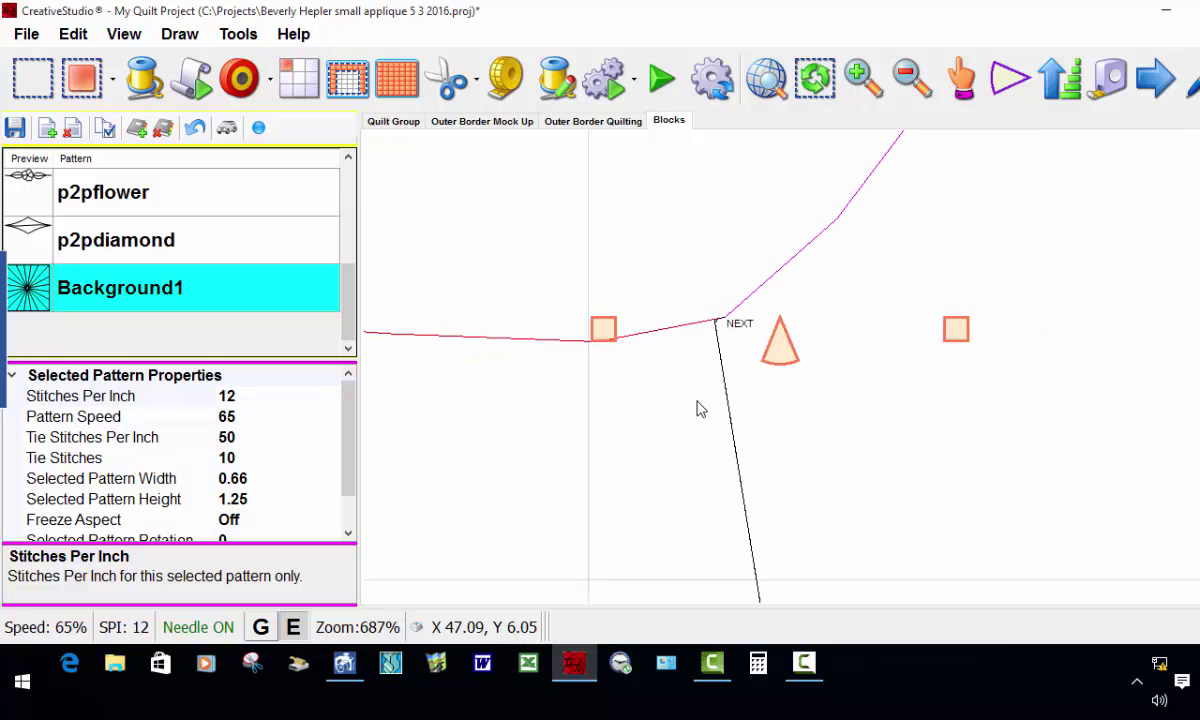
pyautogui.scroll(-3, 700, 425)
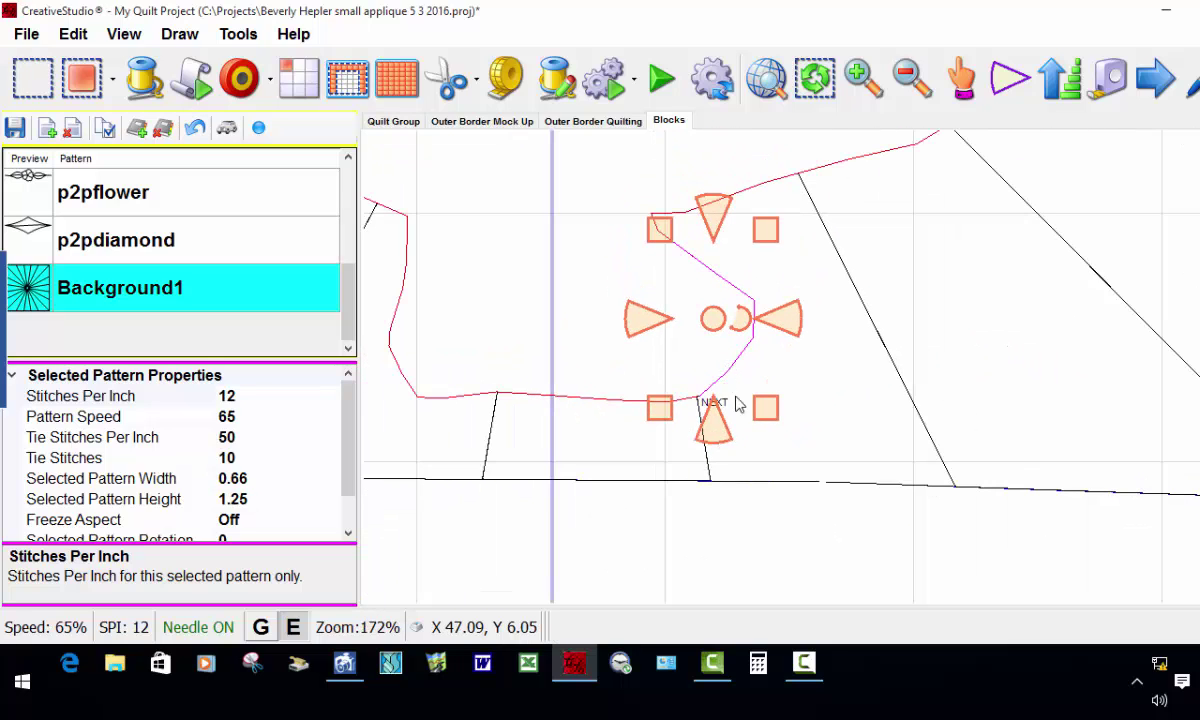
pyautogui.scroll(3, 710, 405)
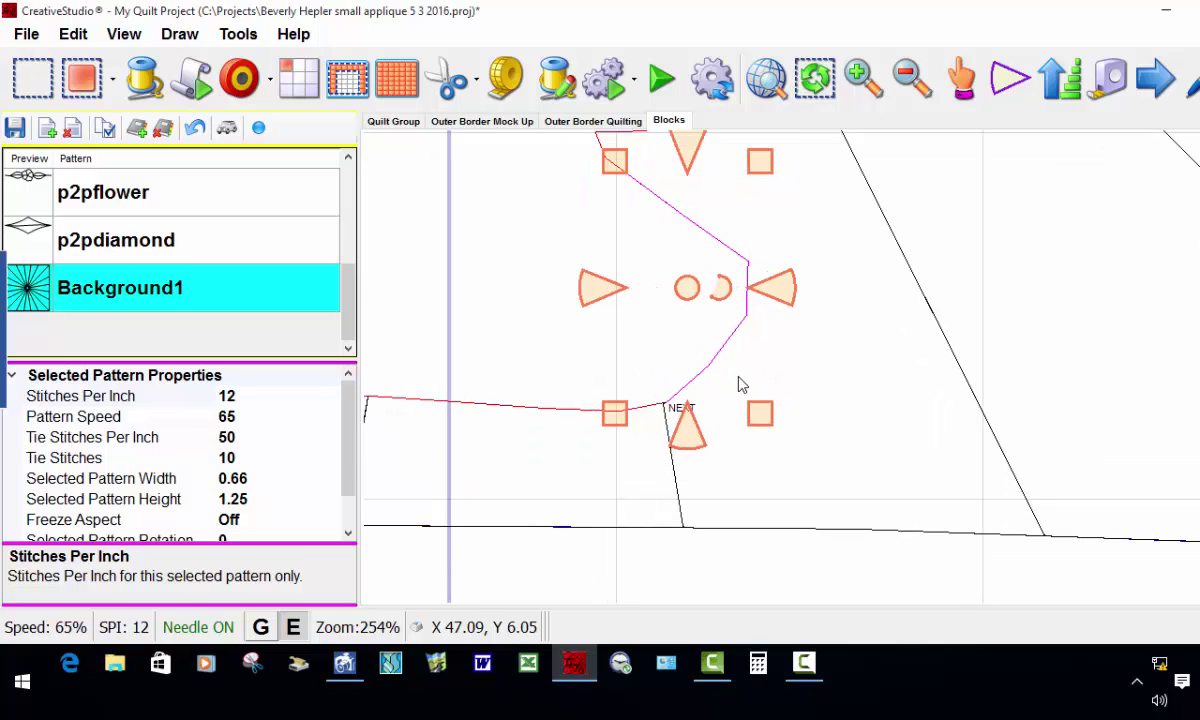
pyautogui.click(735, 392)
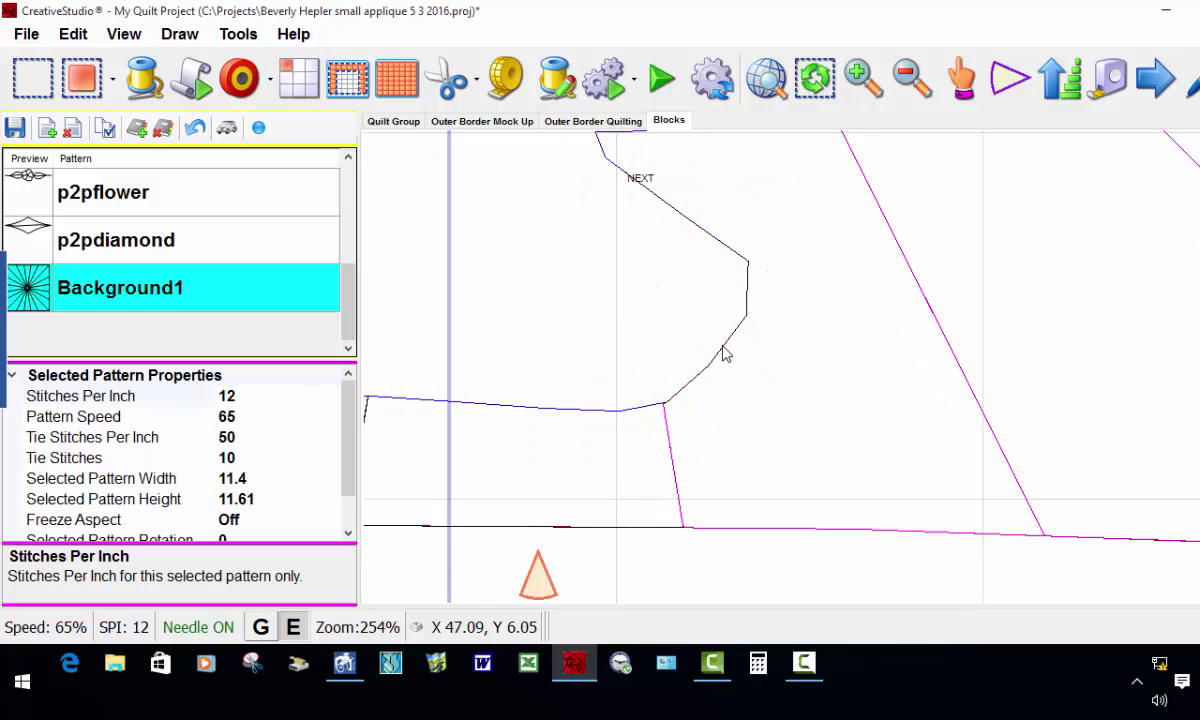
# Select and remove the second background curve overlapping the doll's foot outline.
pyautogui.click(726, 354)
pyautogui.scroll(-1, 725, 385)
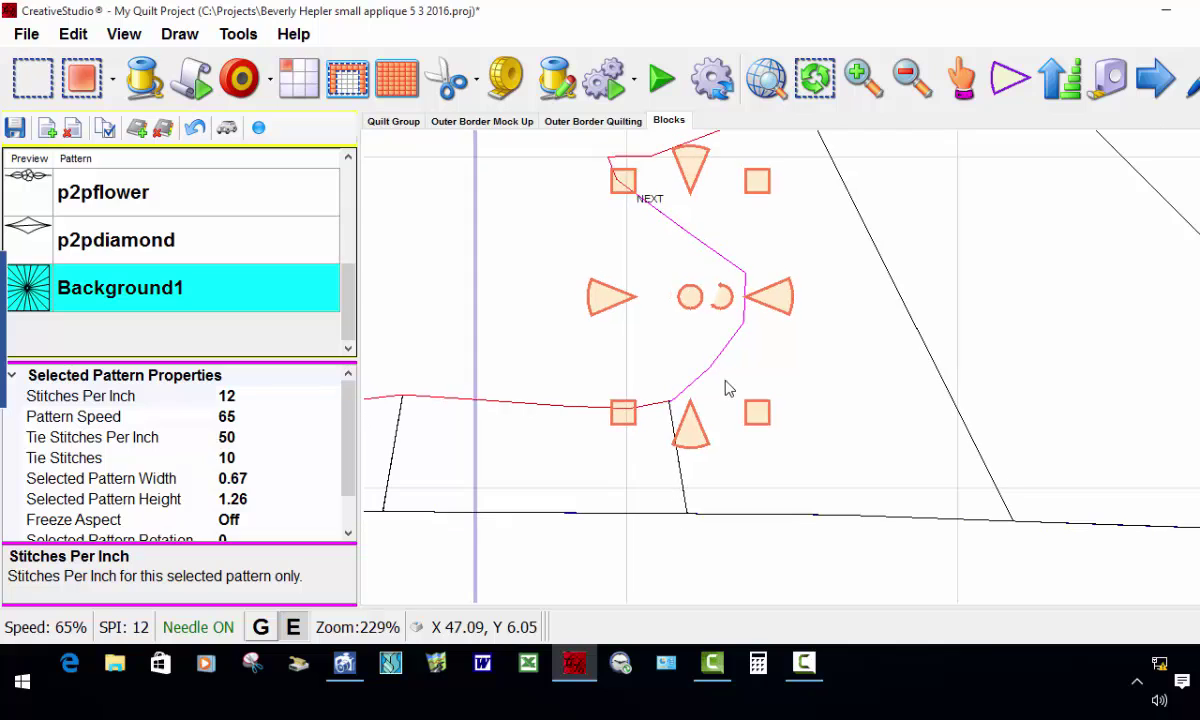
pyautogui.click(728, 393)
pyautogui.scroll(-6, 728, 412)
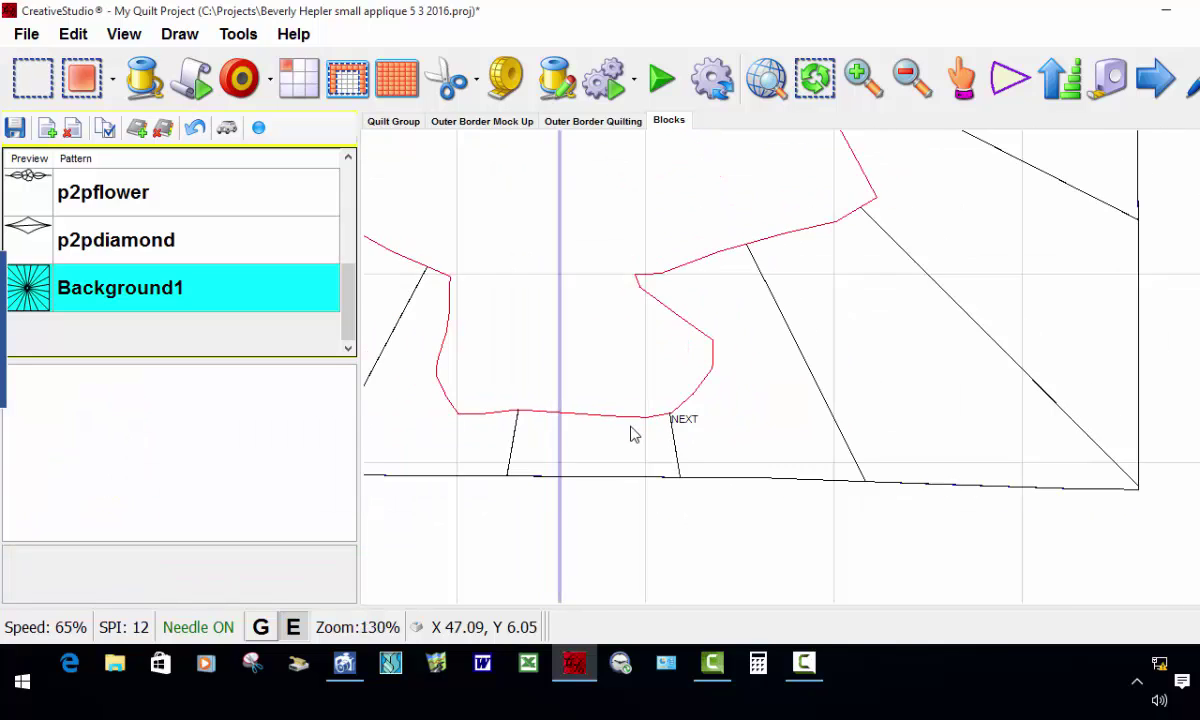
pyautogui.scroll(-2, 488, 448)
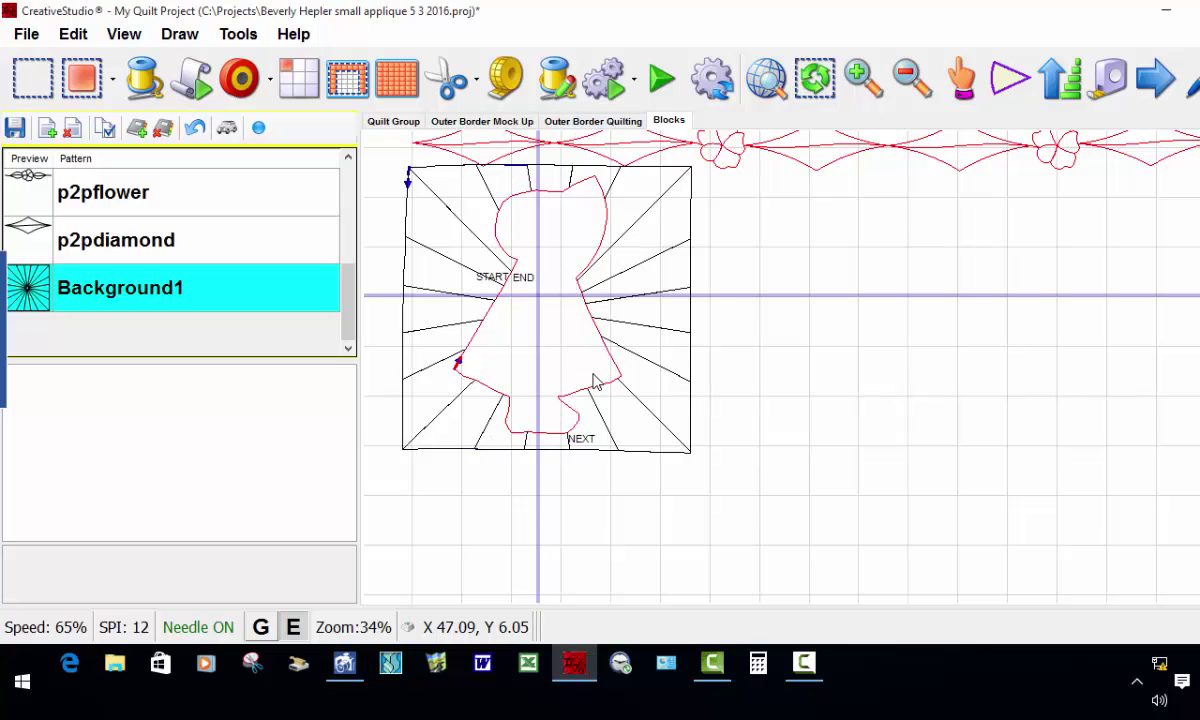
pyautogui.scroll(-2, 630, 490)
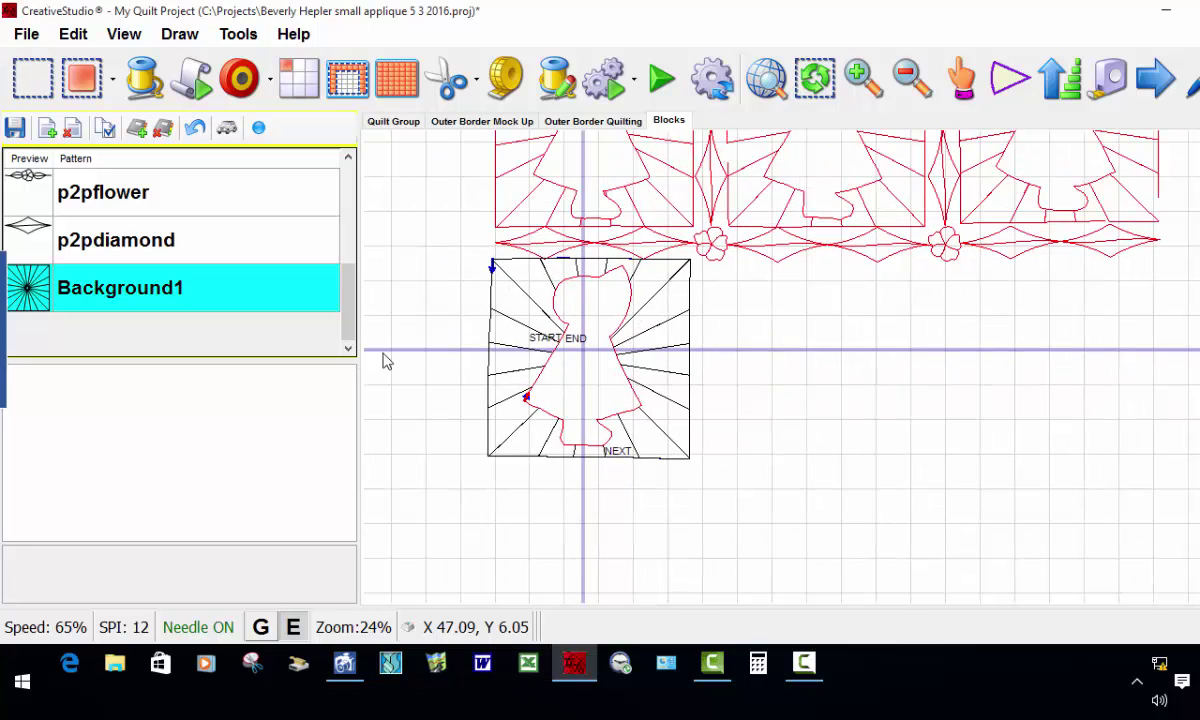
# Save the project and start quilting the trimmed background block, confirming that the bobbin thread is pulled up.
pyautogui.click(14, 127)
pyautogui.press('Right')
pyautogui.press('Right')
pyautogui.press('Right')
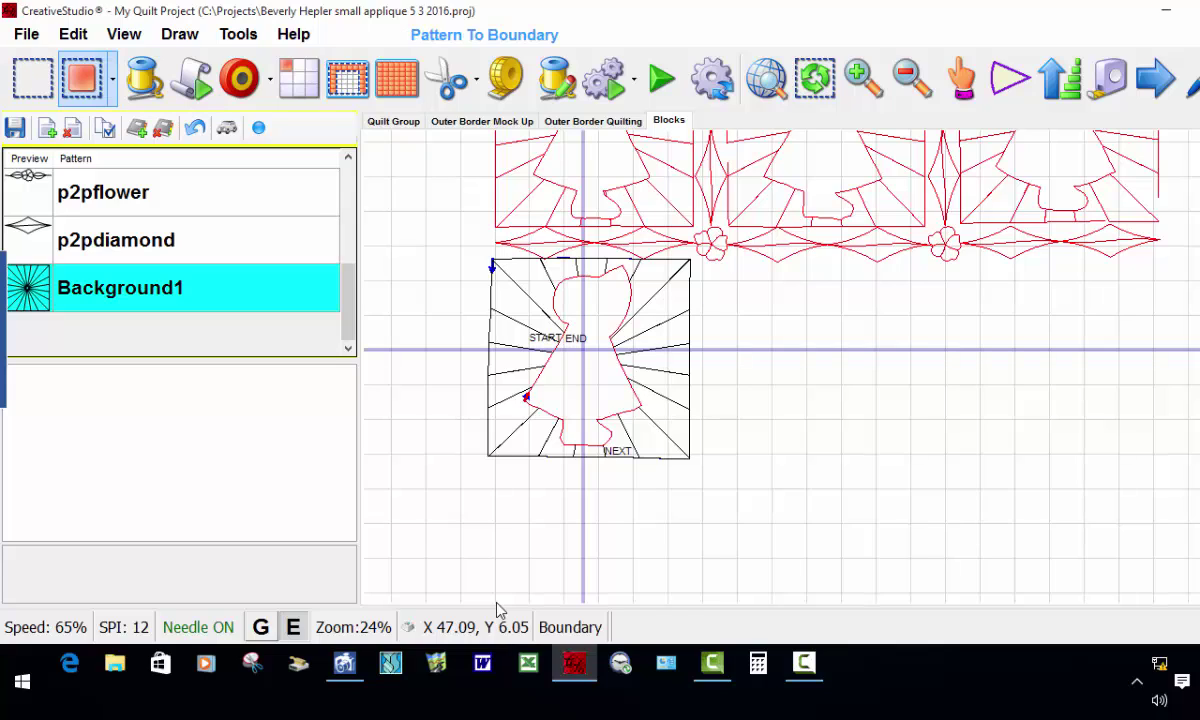
pyautogui.press('Return')
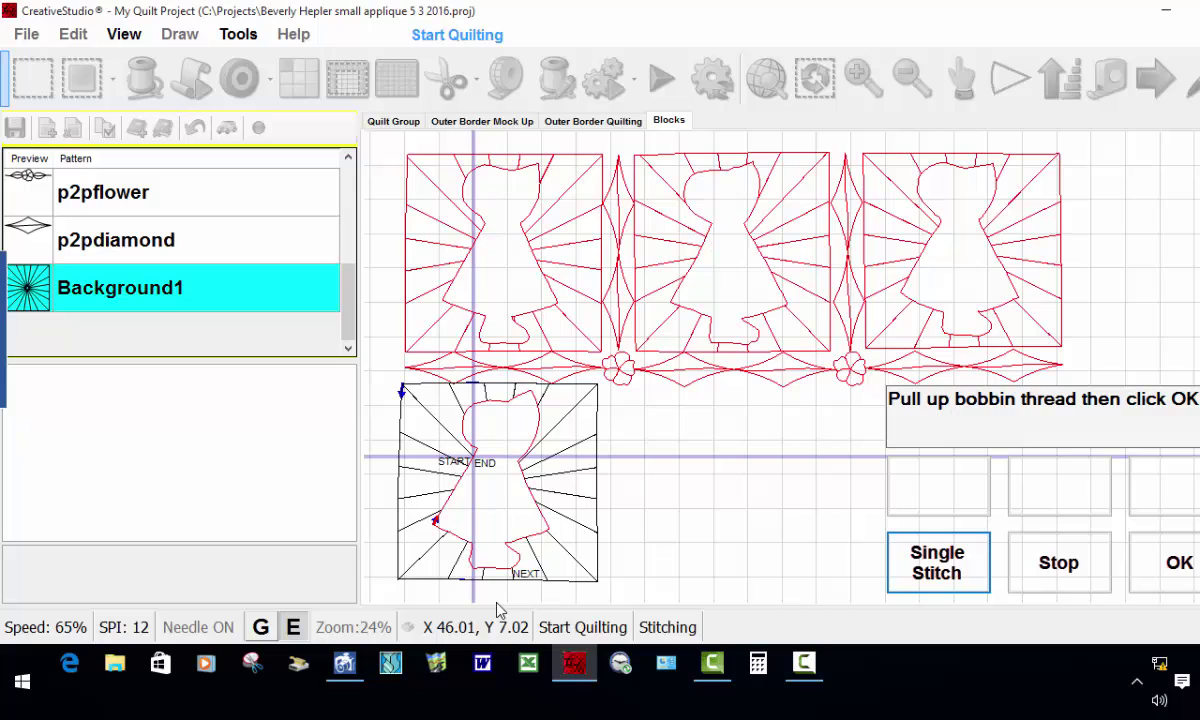
pyautogui.press('Return')
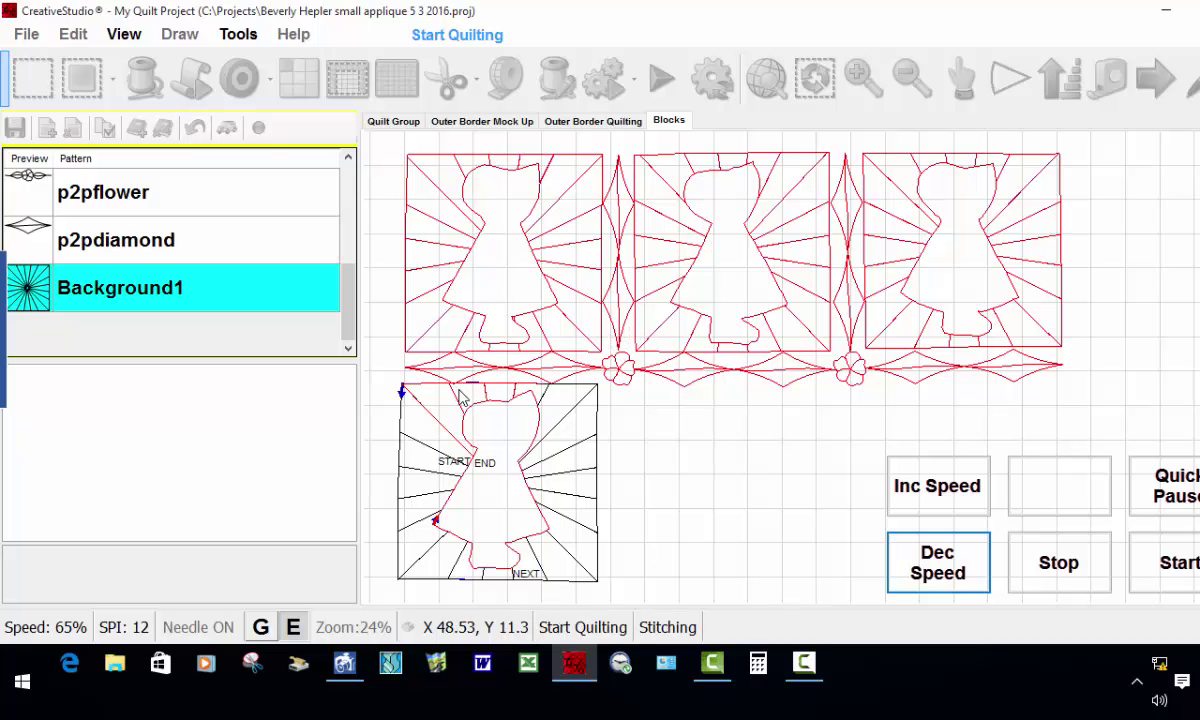
pyautogui.scroll(2, 460, 395)
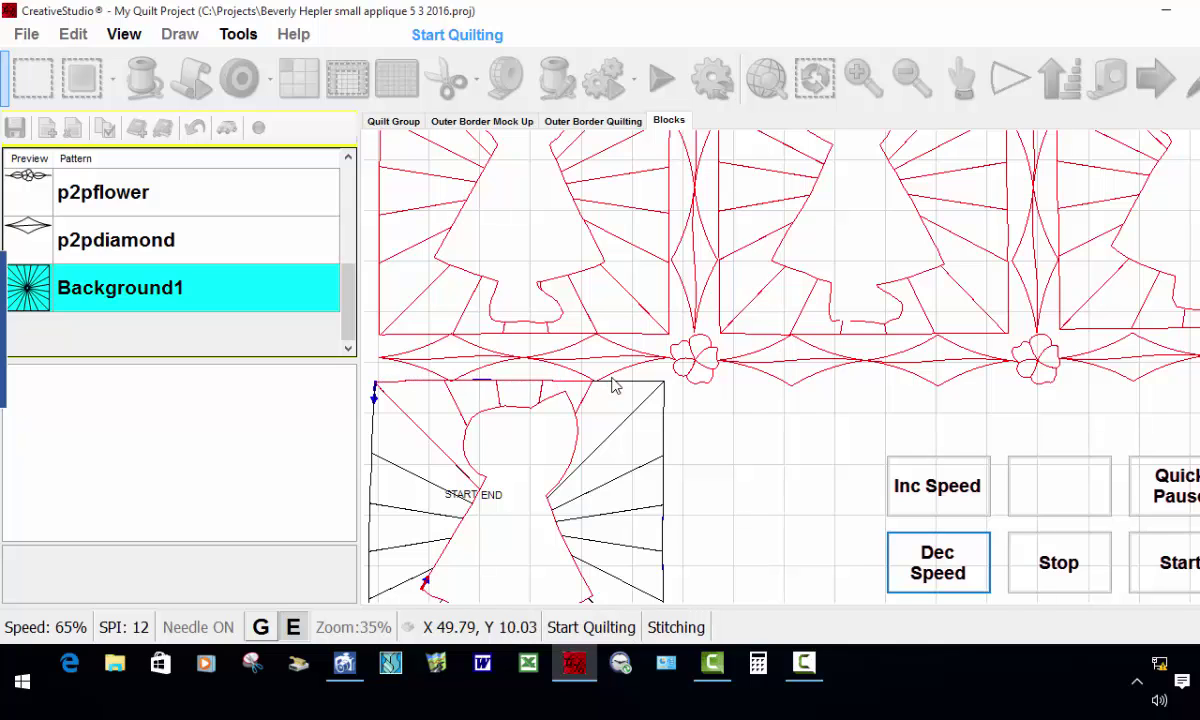
pyautogui.scroll(-2, 590, 350)
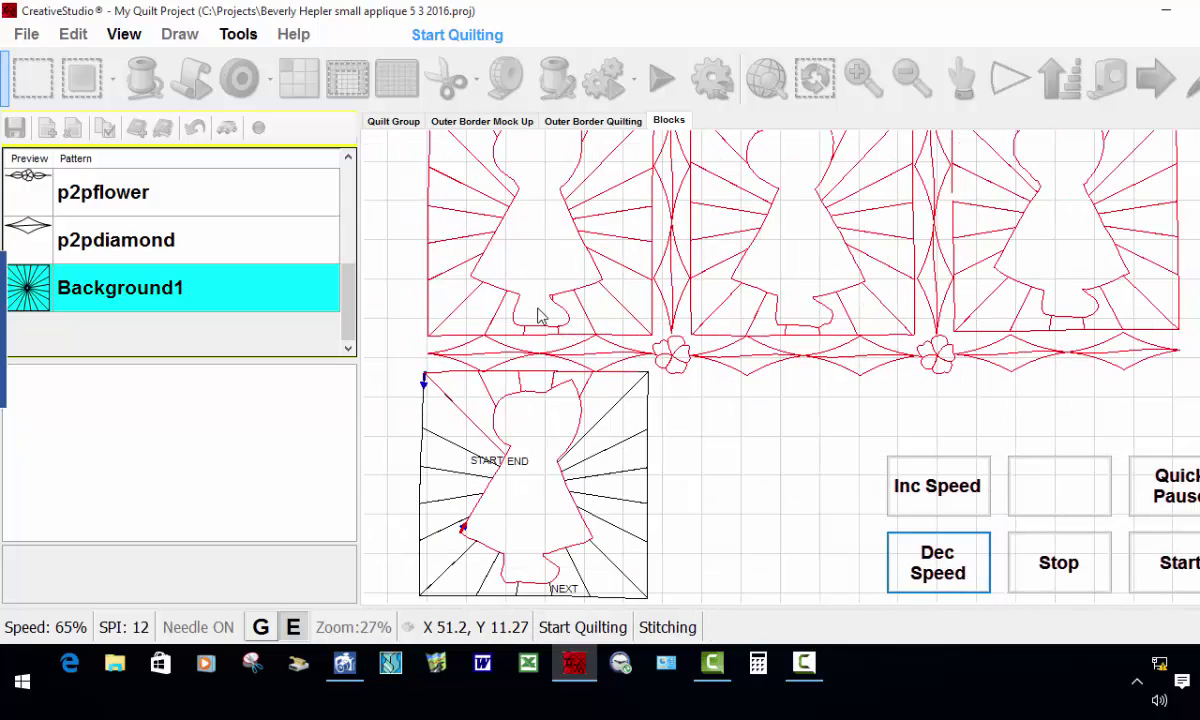
pyautogui.scroll(-1, 537, 316)
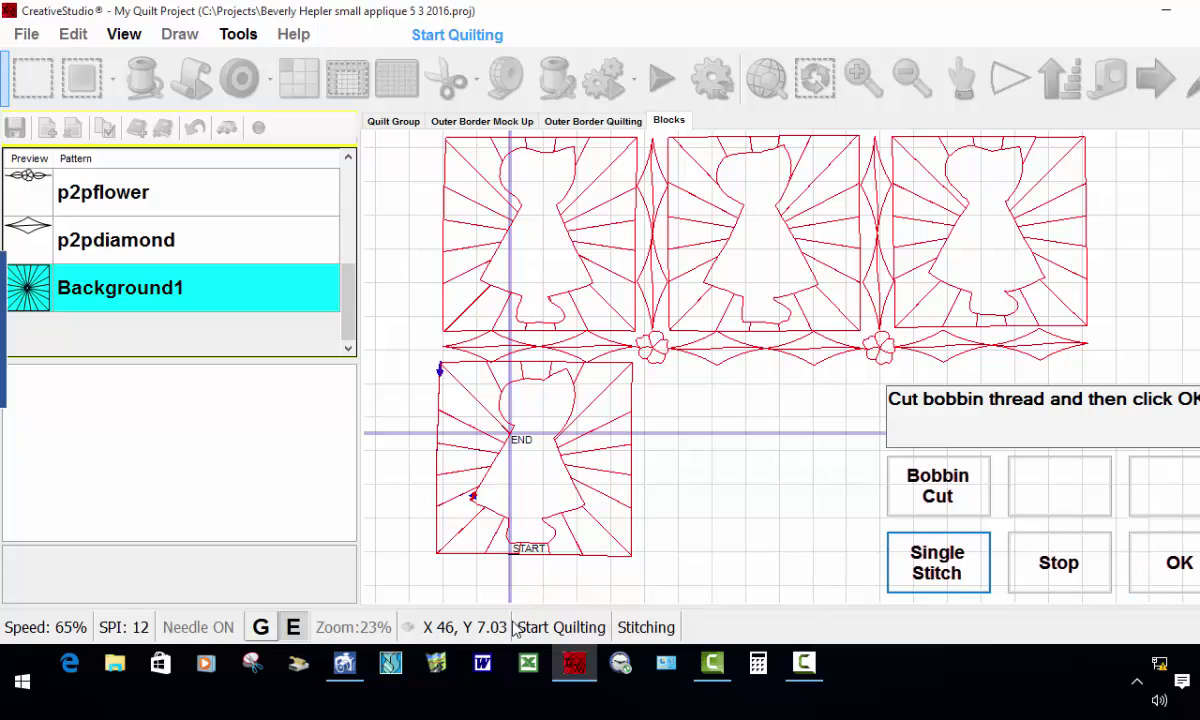
# Mark boundary points 7 to 12 around the first cornerstone of the sashing below the stitched block.
pyautogui.moveTo(803, 672)
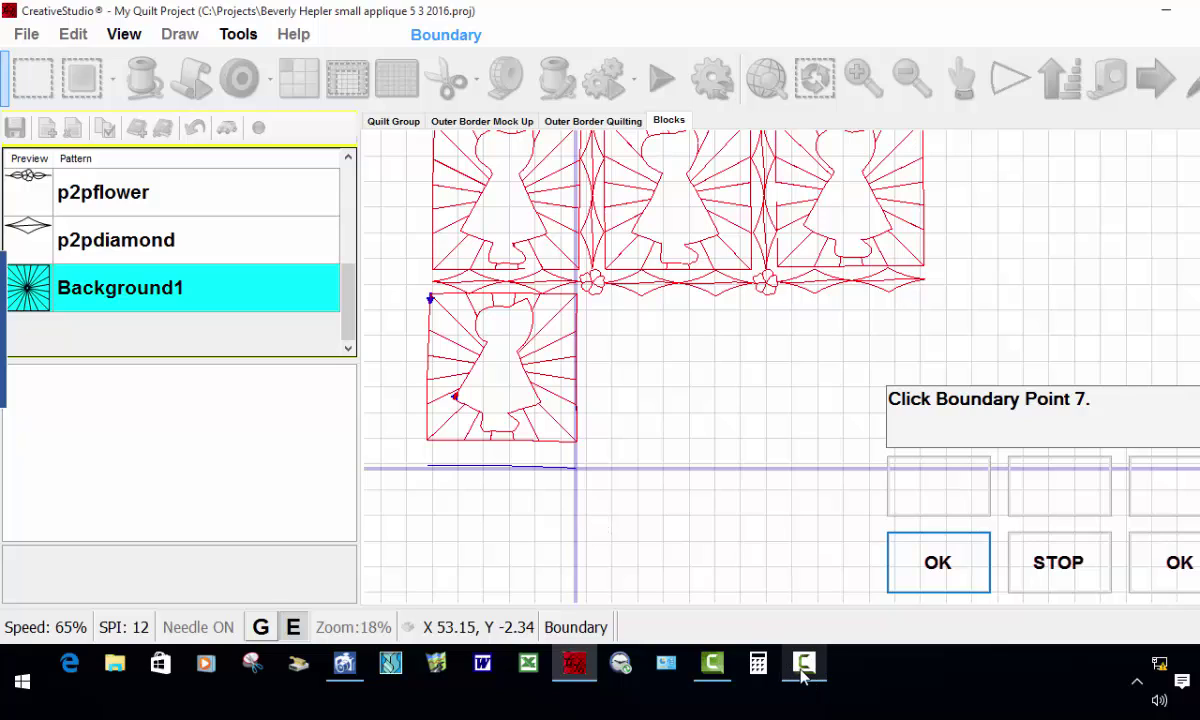
pyautogui.click(660, 486)
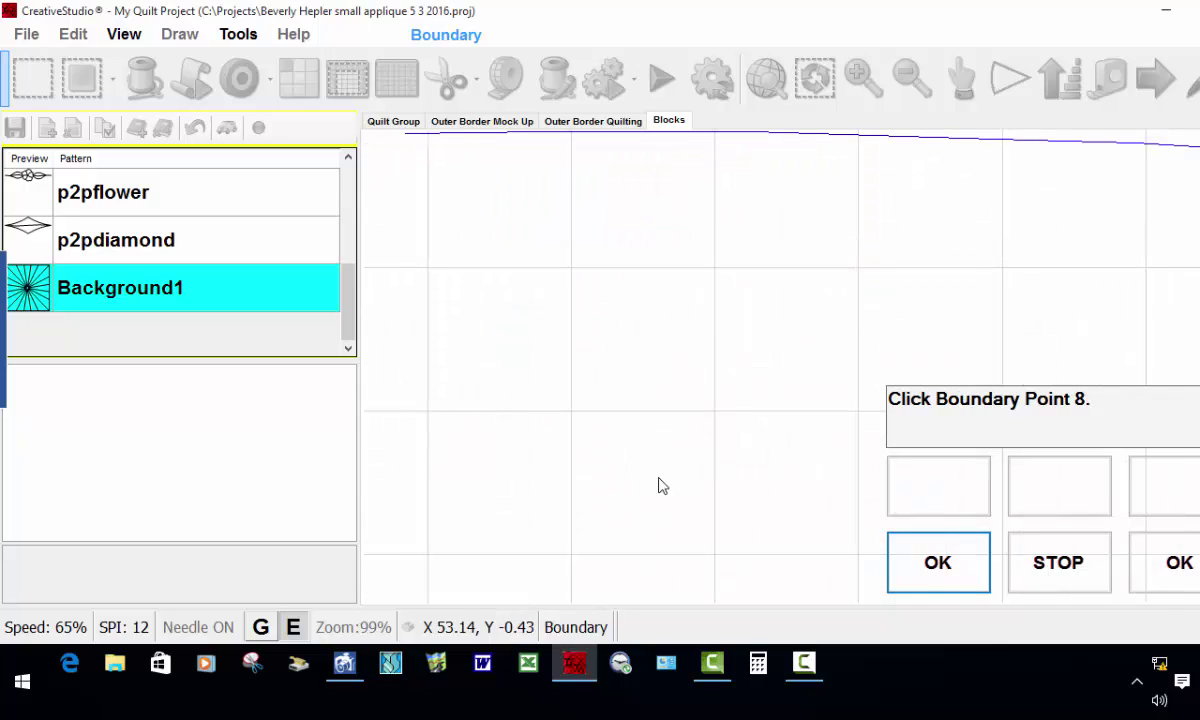
pyautogui.click(659, 486)
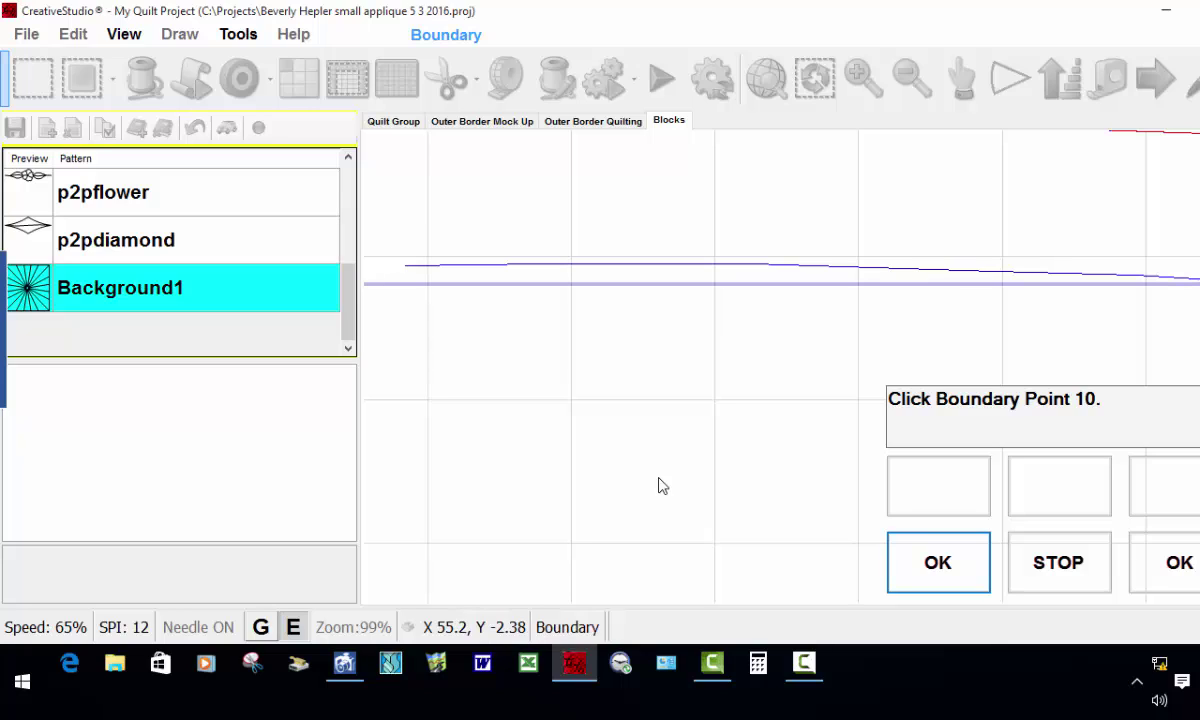
pyautogui.click(658, 486)
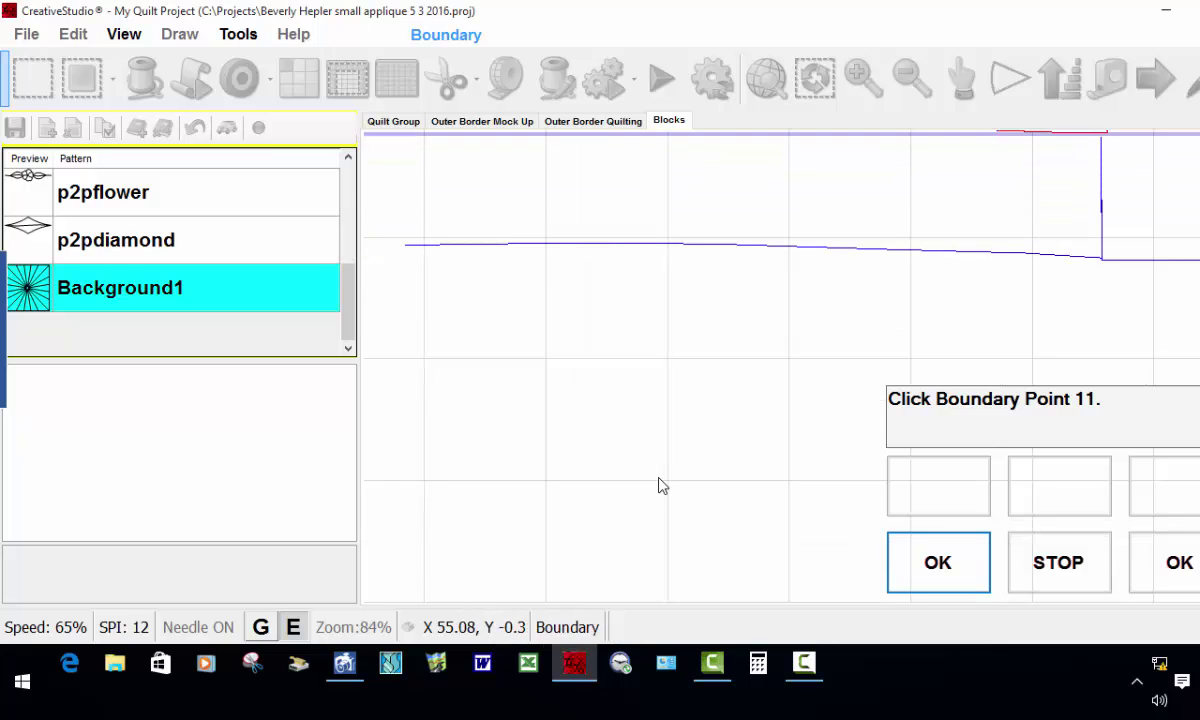
pyautogui.click(660, 486)
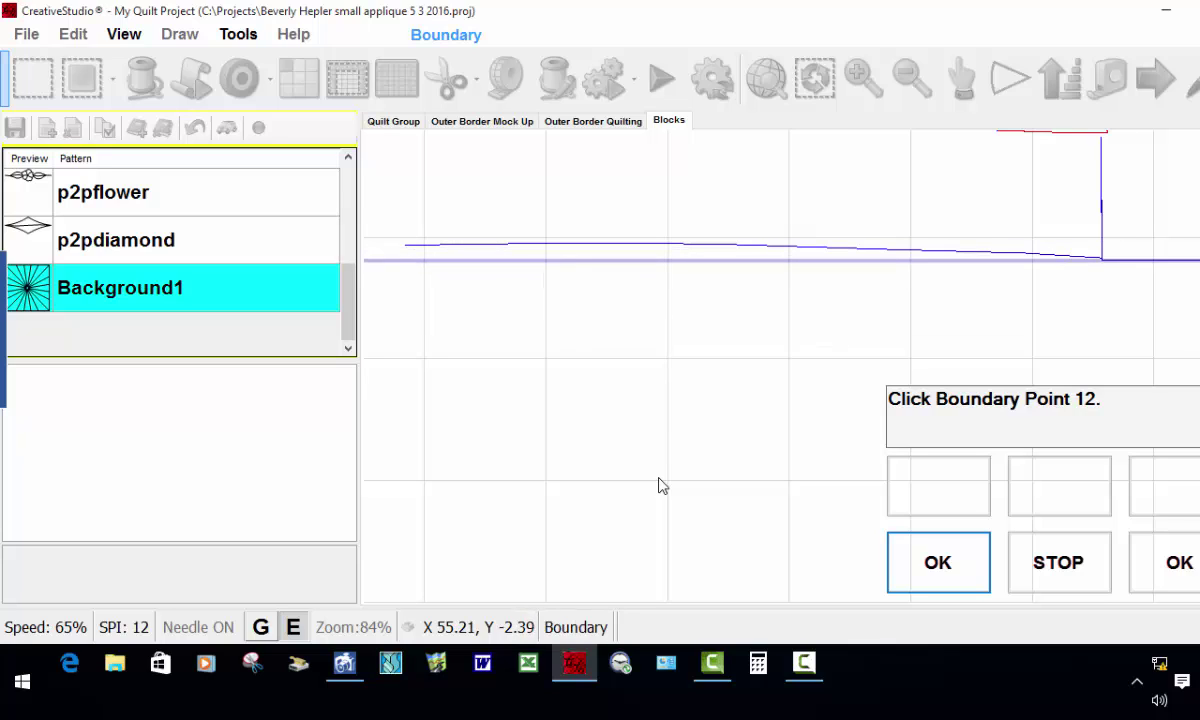
pyautogui.click(660, 486)
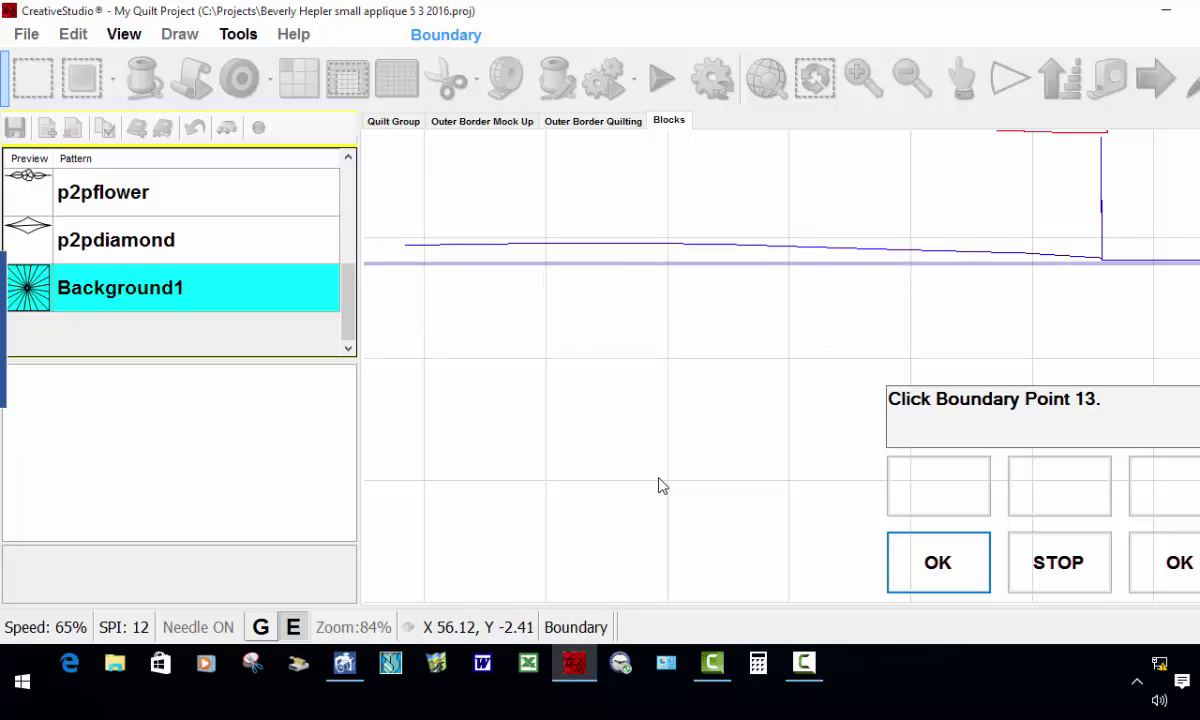
# Mark boundary points 13 to 20 along the lower sashing edge between the first and second cornerstones.
pyautogui.click(660, 486)
pyautogui.click(660, 486)
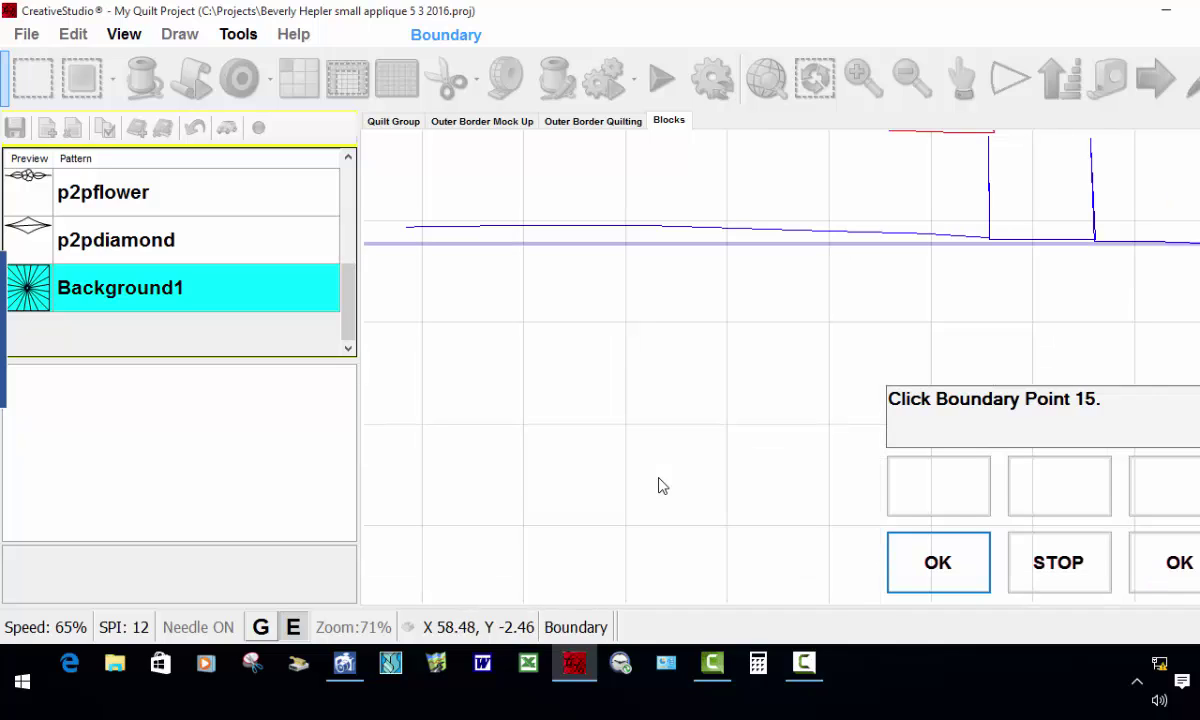
pyautogui.click(660, 486)
pyautogui.click(660, 486)
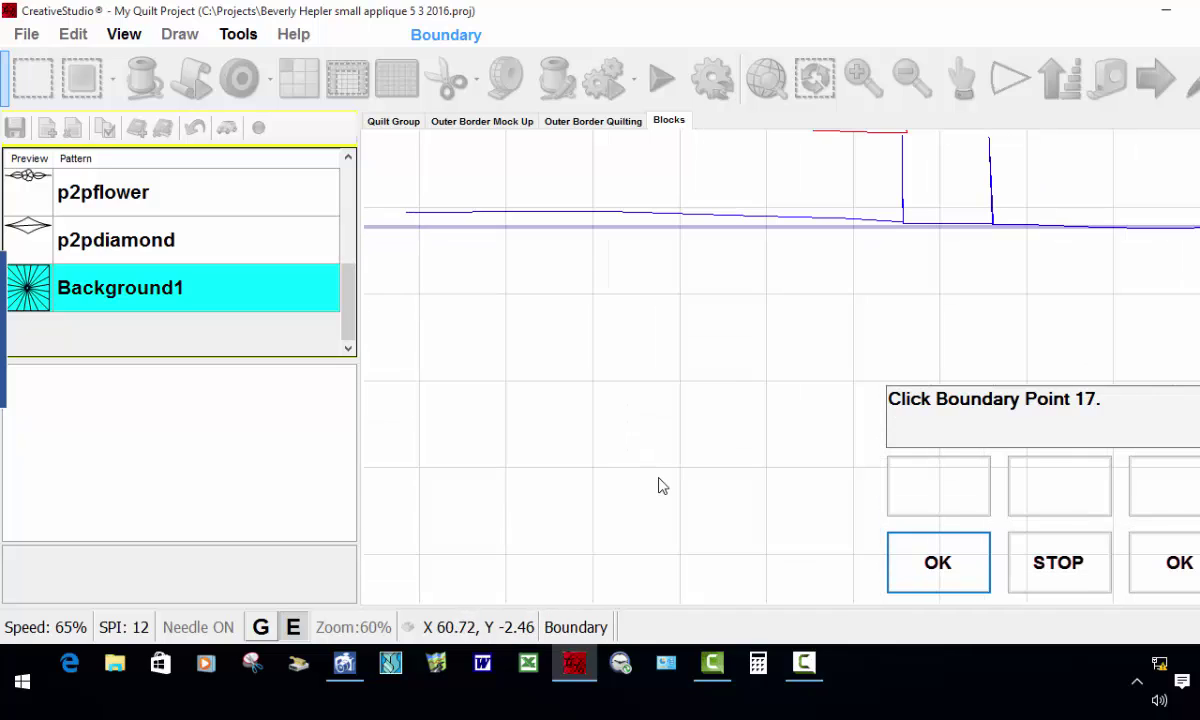
pyautogui.click(660, 486)
pyautogui.click(660, 486)
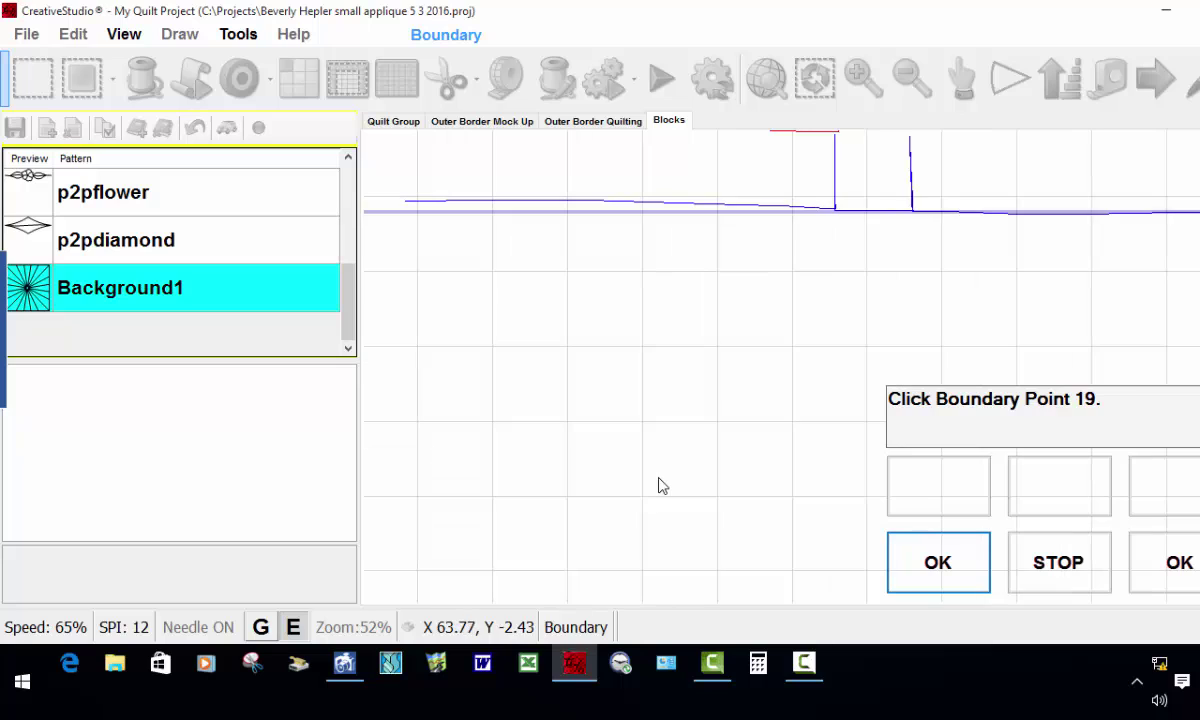
pyautogui.click(660, 486)
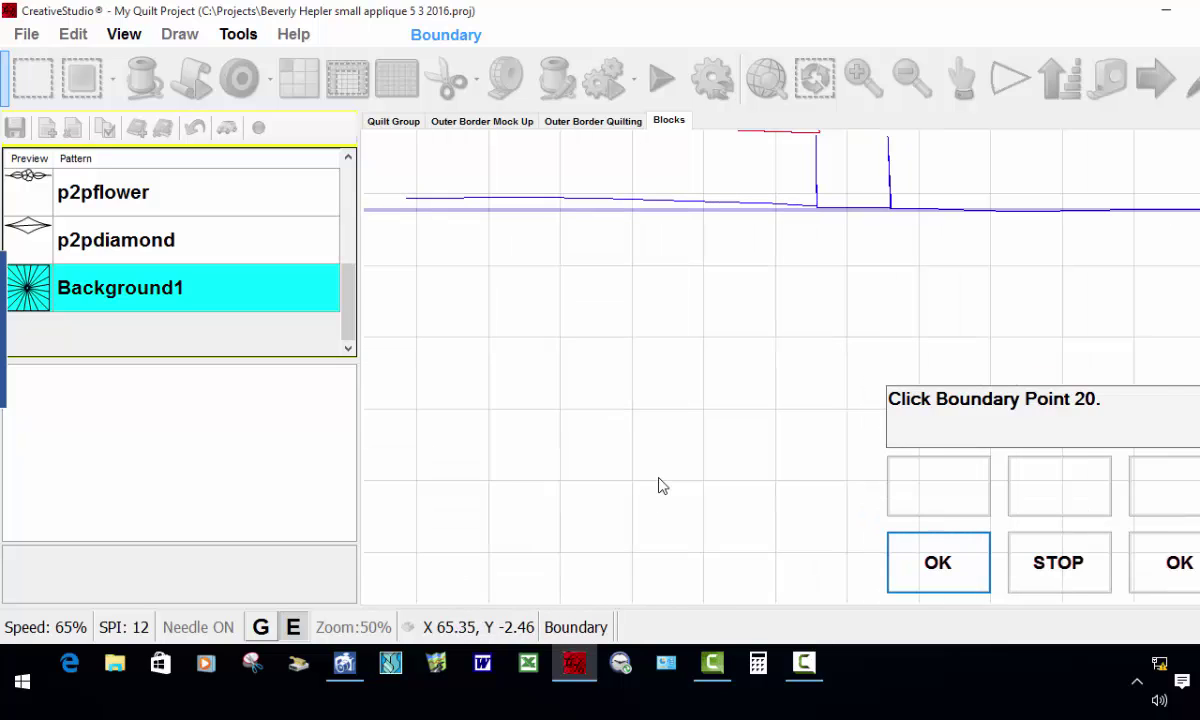
pyautogui.click(660, 486)
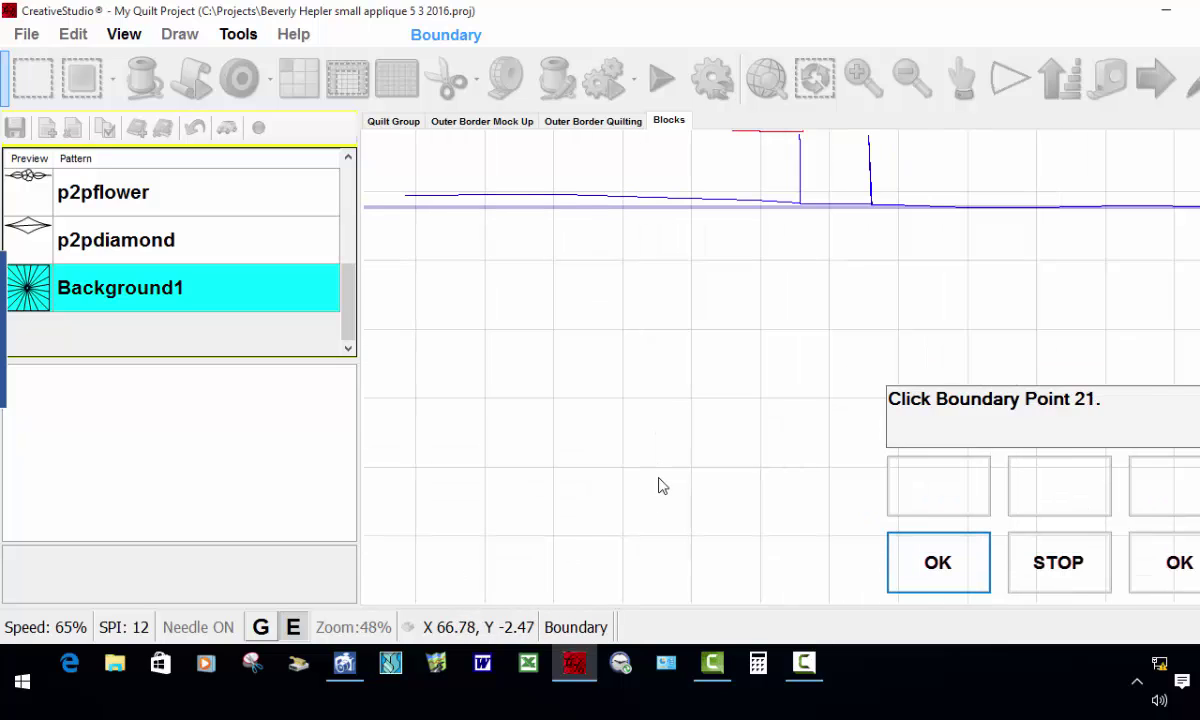
# Mark boundary points 21 to 26 around the second cornerstone and complete the outline of the whole sashing strip.
pyautogui.click(660, 486)
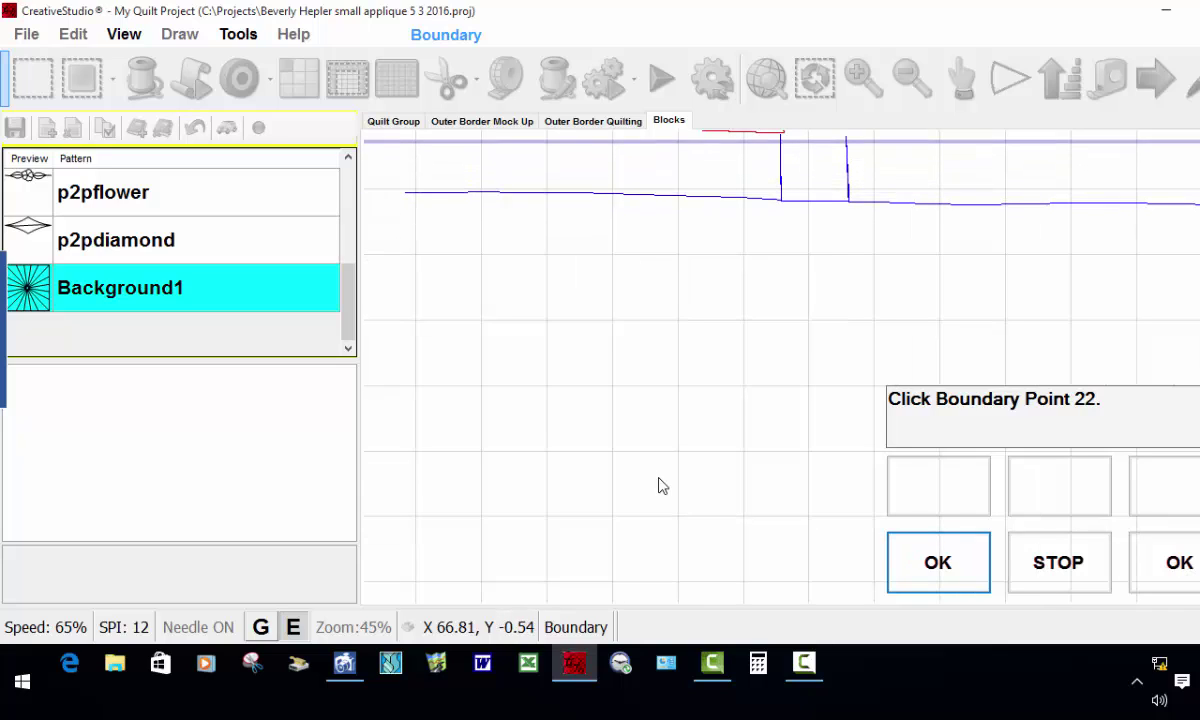
pyautogui.click(660, 486)
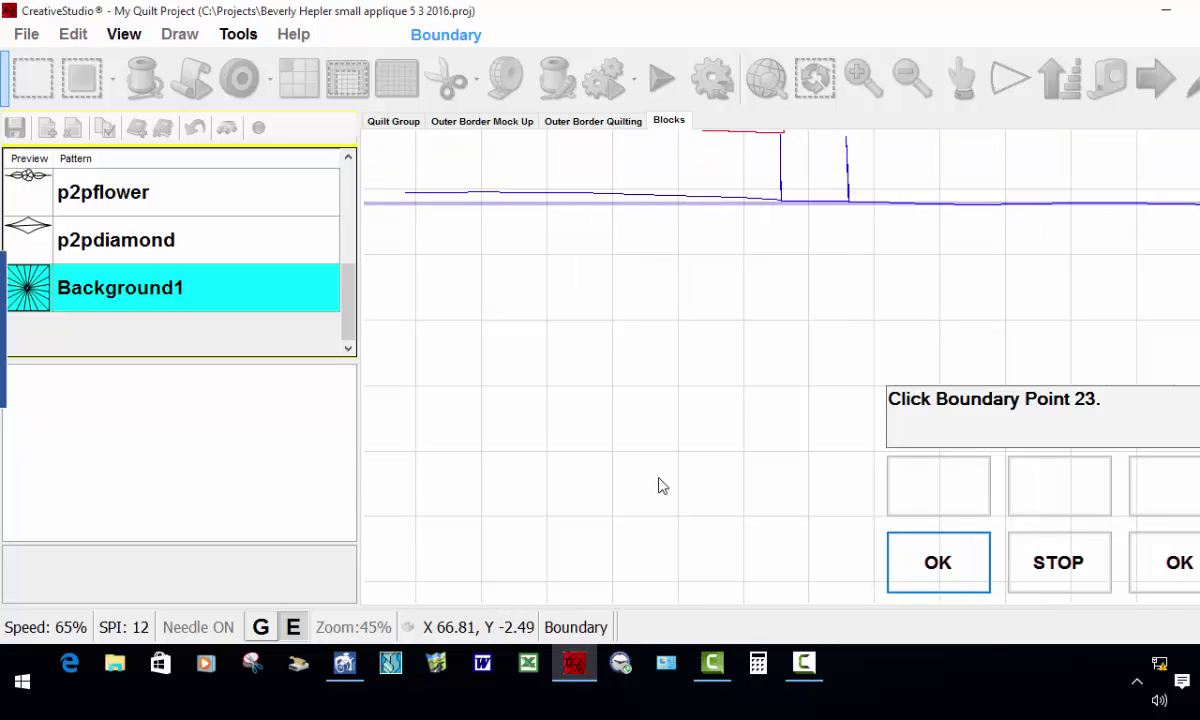
pyautogui.click(660, 486)
pyautogui.click(660, 486)
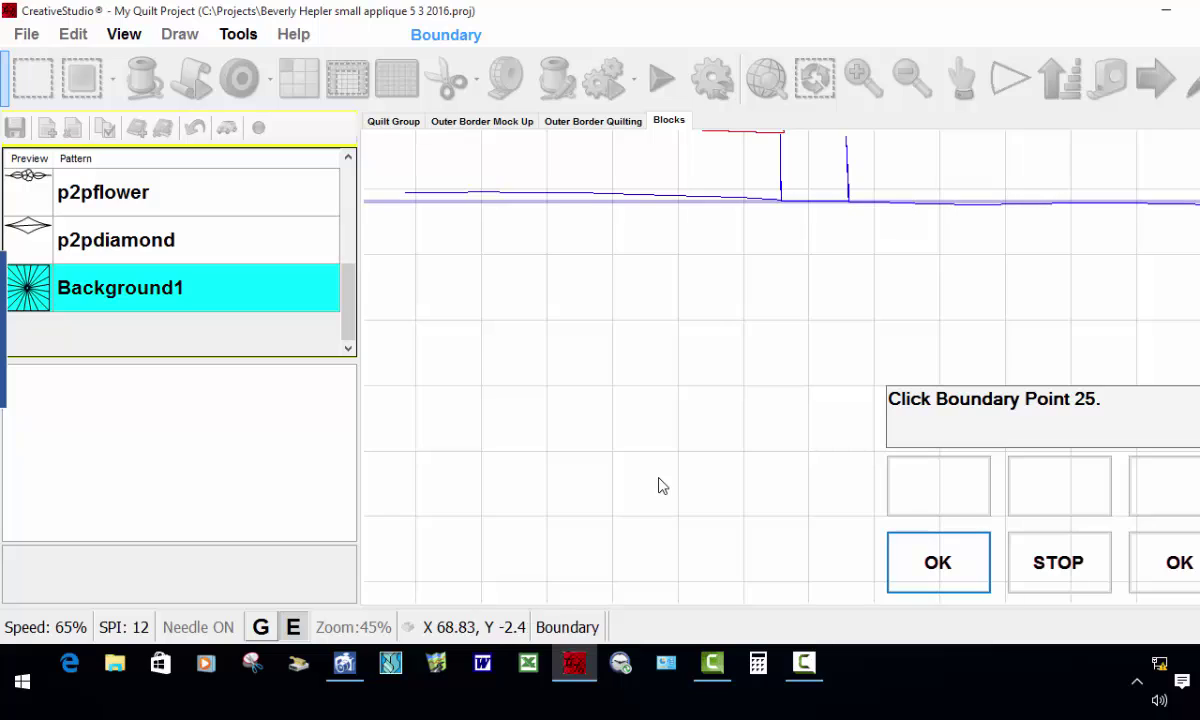
pyautogui.click(660, 486)
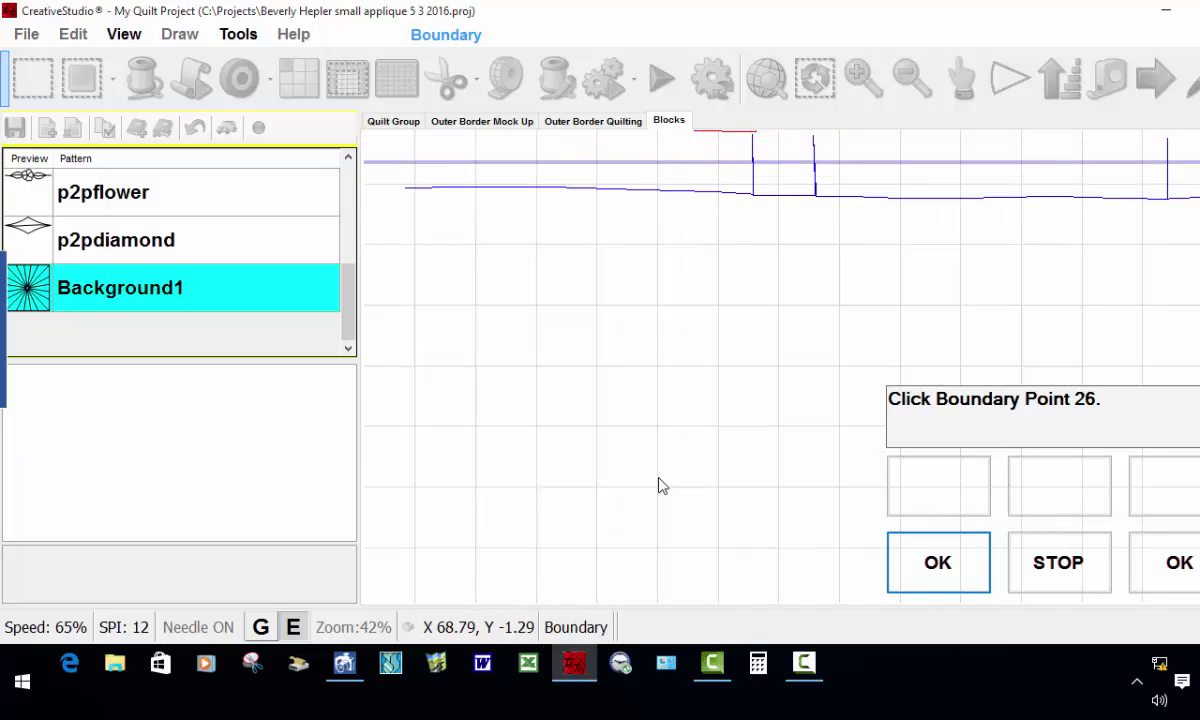
pyautogui.click(660, 486)
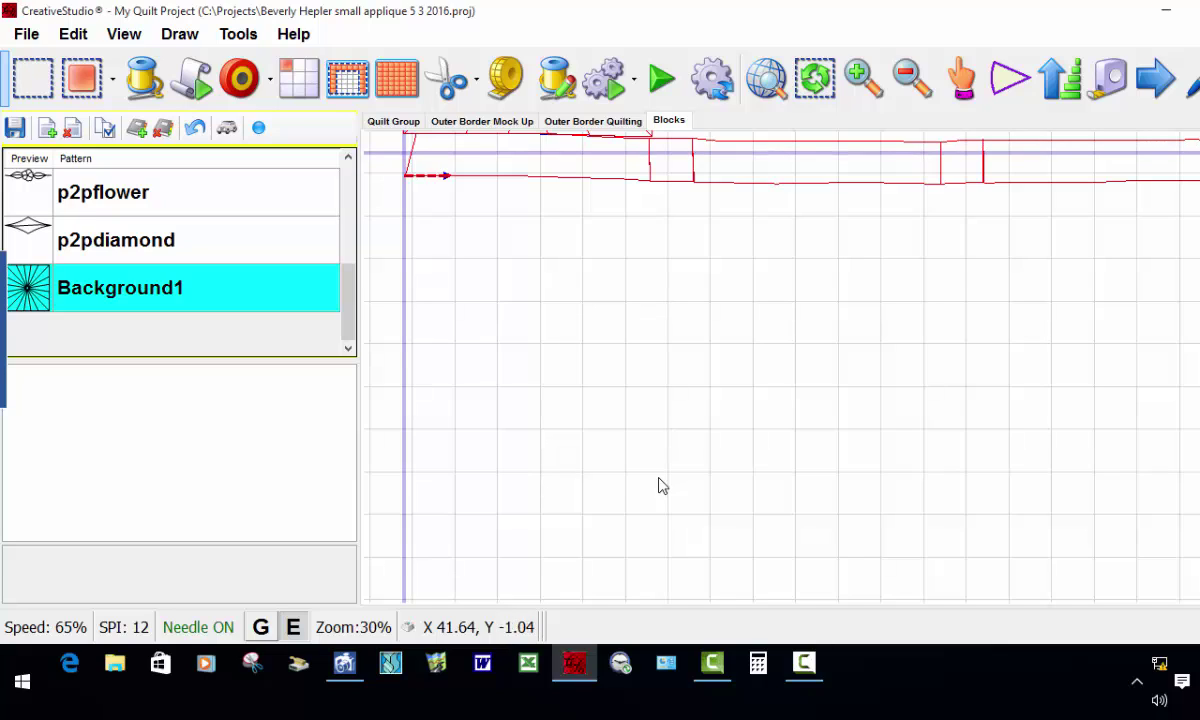
pyautogui.scroll(2, 395, 197)
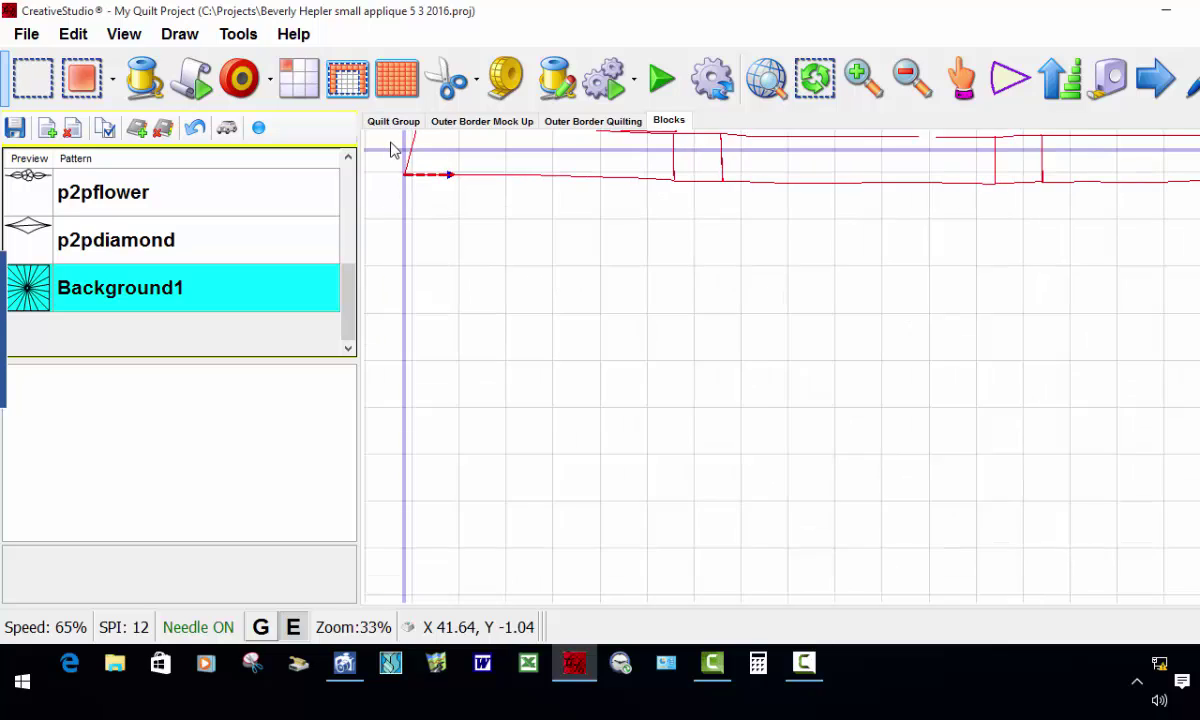
# Choose the p2p Diamond X 2 pattern for point-to-point placement in the marked sashing strip below the stitched block.
pyautogui.scroll(-3, 407, 196)
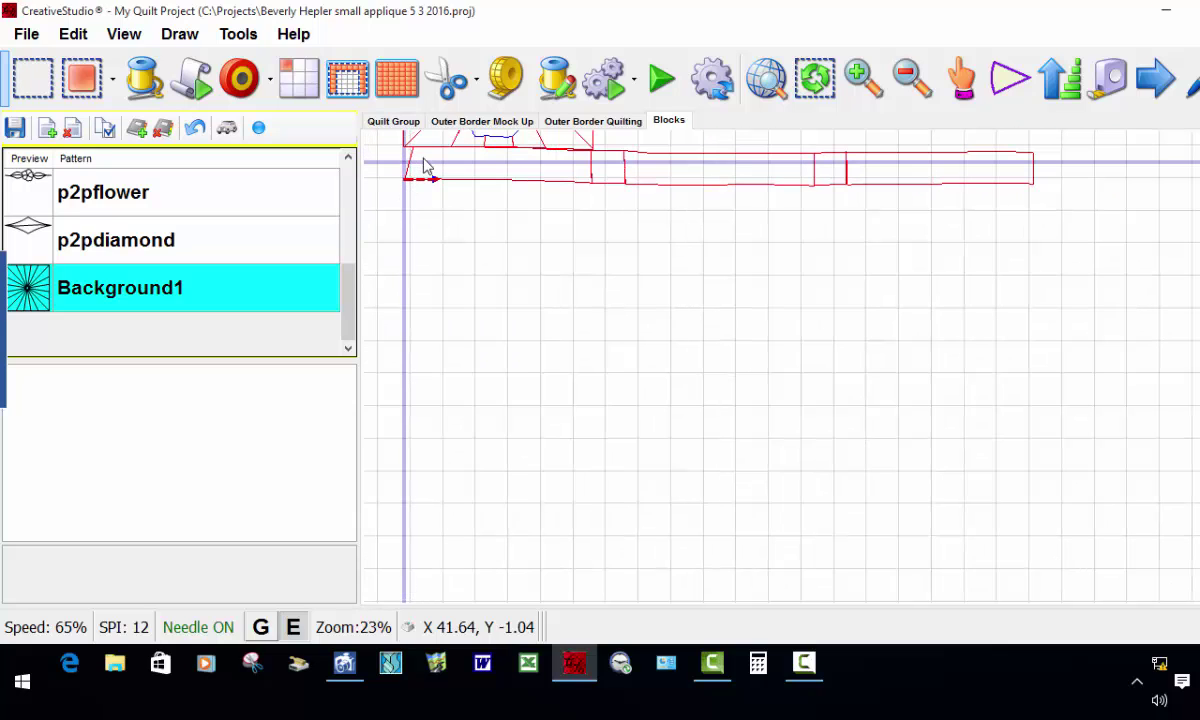
pyautogui.scroll(1, 495, 174)
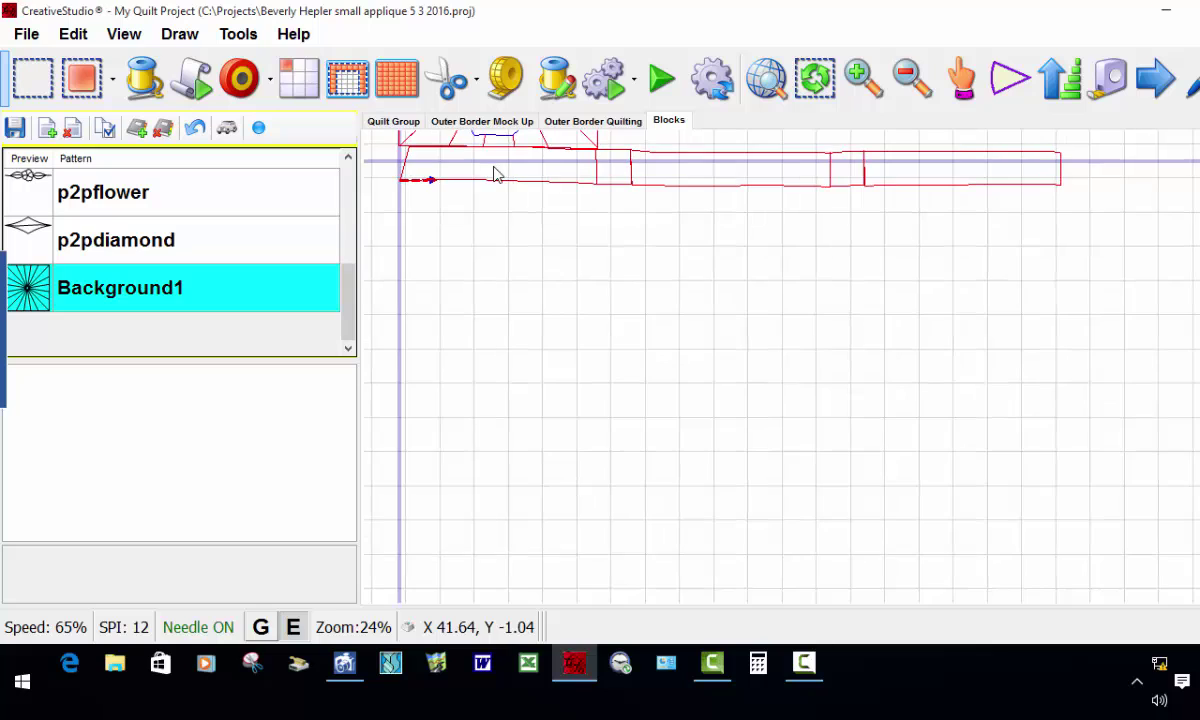
pyautogui.scroll(-2, 540, 180)
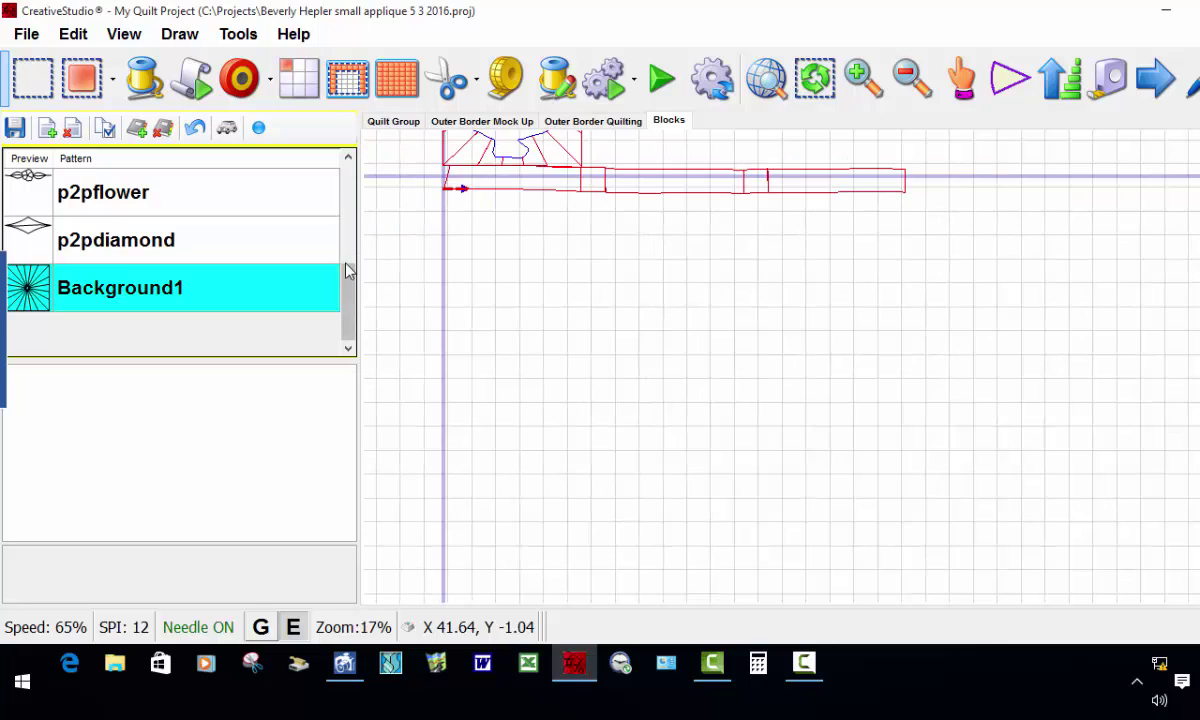
pyautogui.scroll(1, 352, 280)
pyautogui.scroll(3, 352, 280)
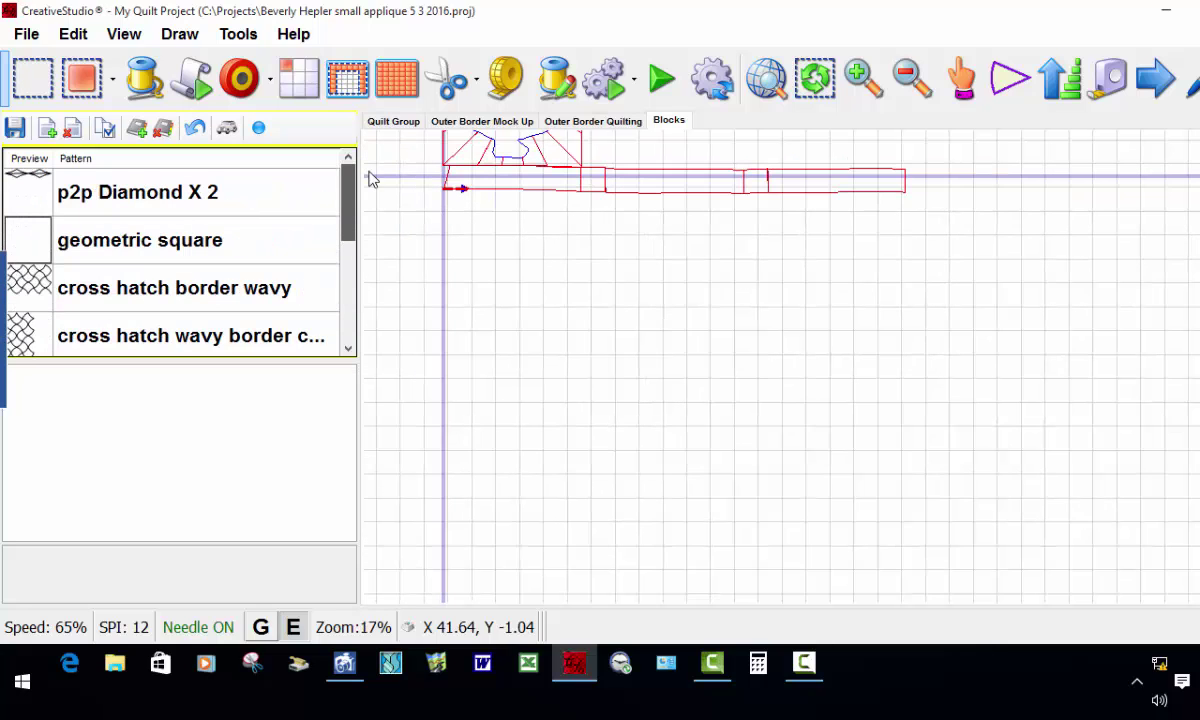
pyautogui.click(157, 197)
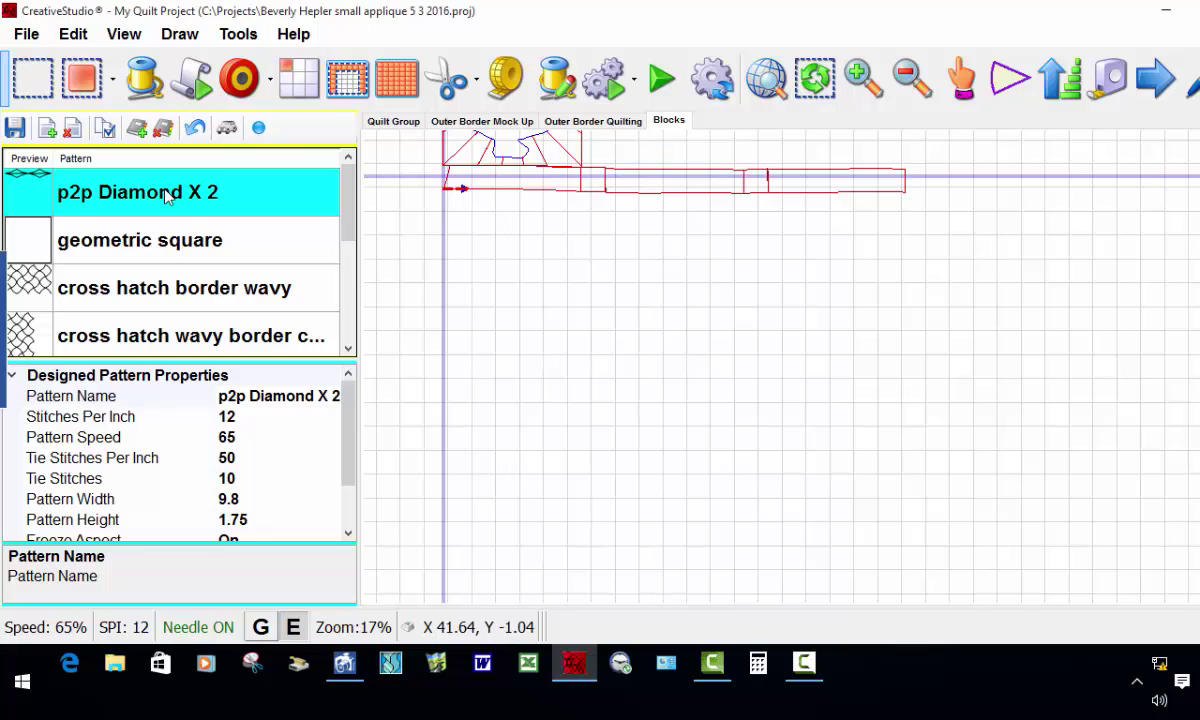
# Add the p2p flower pattern to the two cornerstones and complete the point-to-point layout of the sashing strip.
pyautogui.scroll(-2, 355, 270)
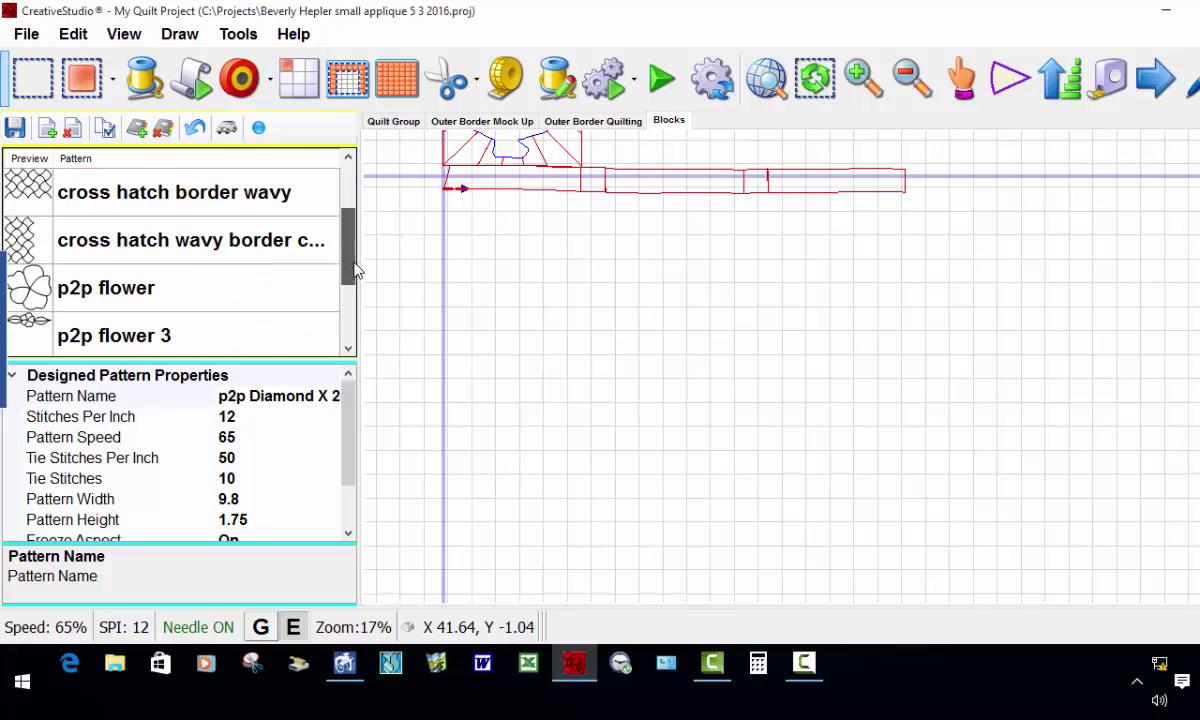
pyautogui.click(103, 290)
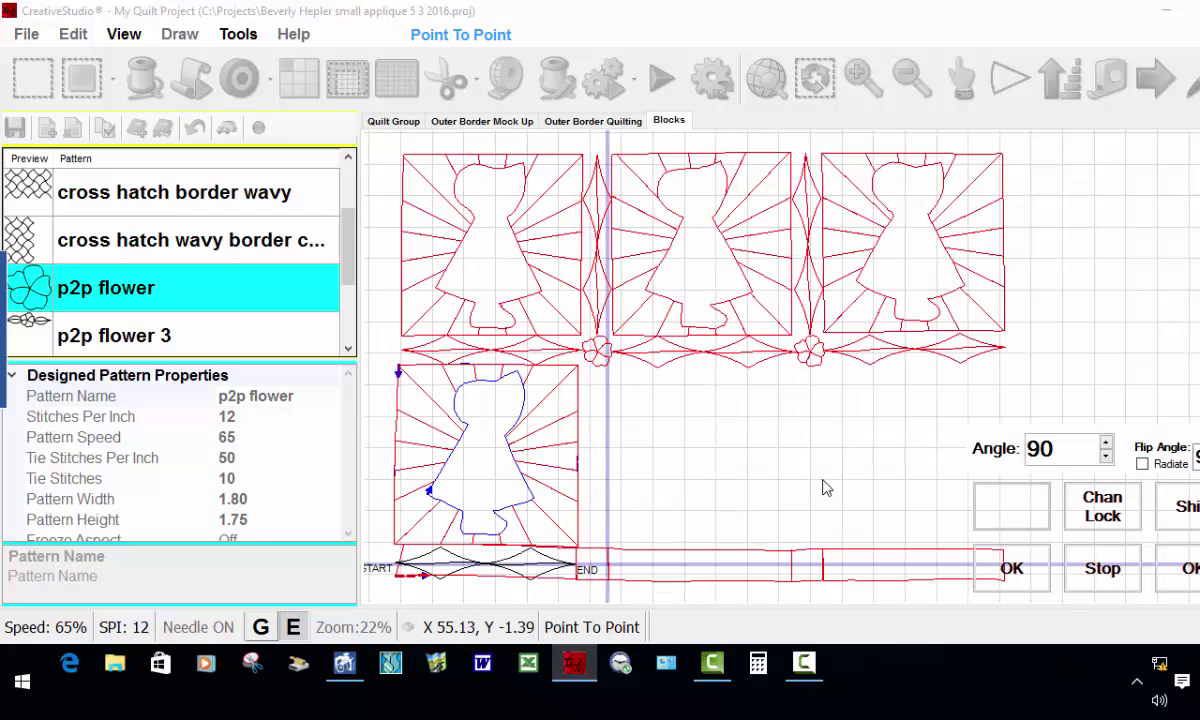
pyautogui.click(822, 487)
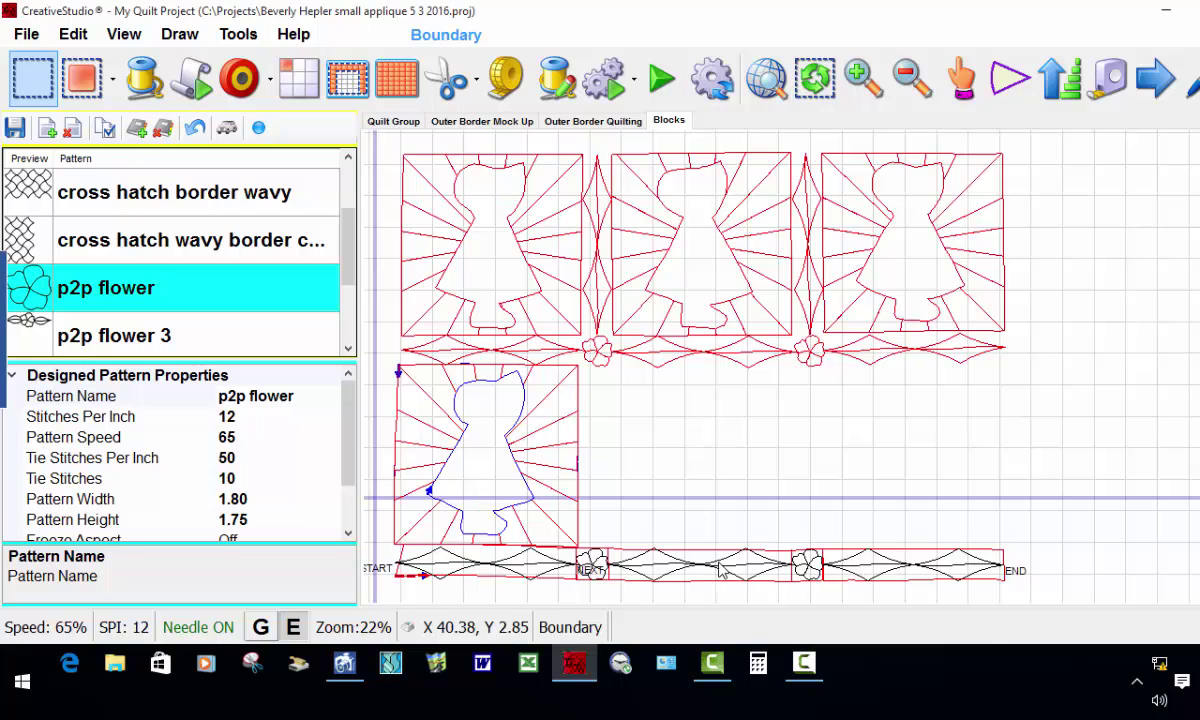
# Examine the lower sashing and cornerstone quilting in relation to the blocks above it.
pyautogui.moveTo(806, 675)
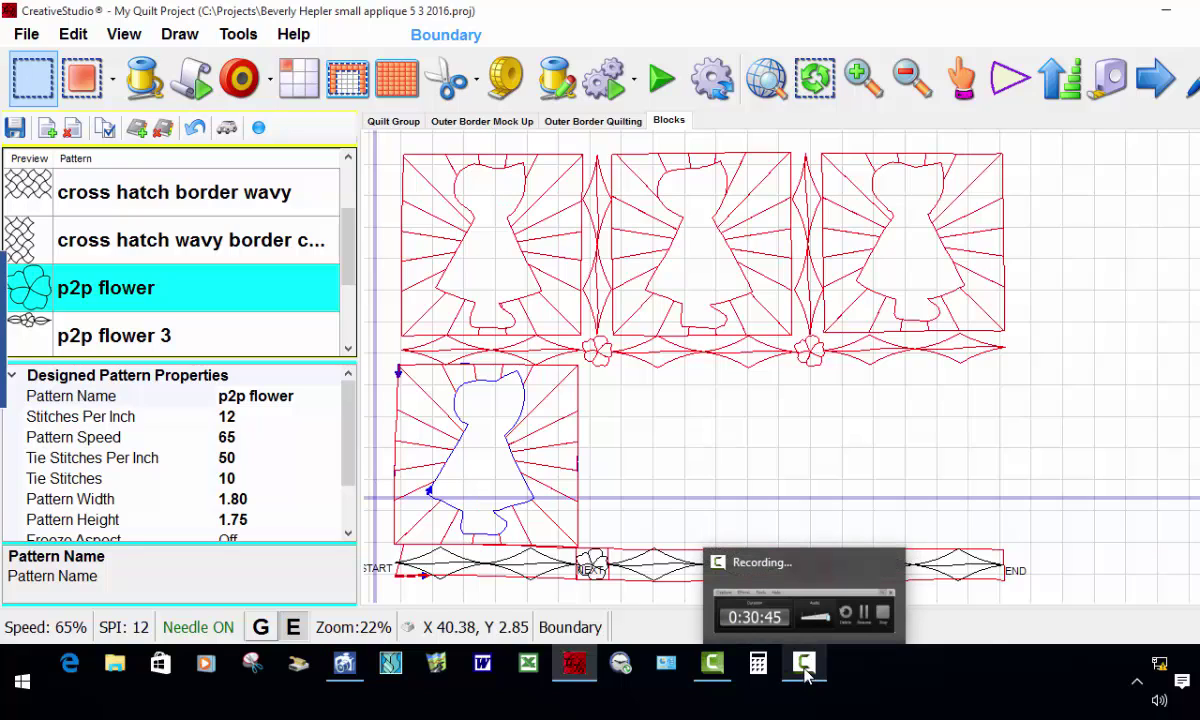
pyautogui.scroll(-2, 620, 560)
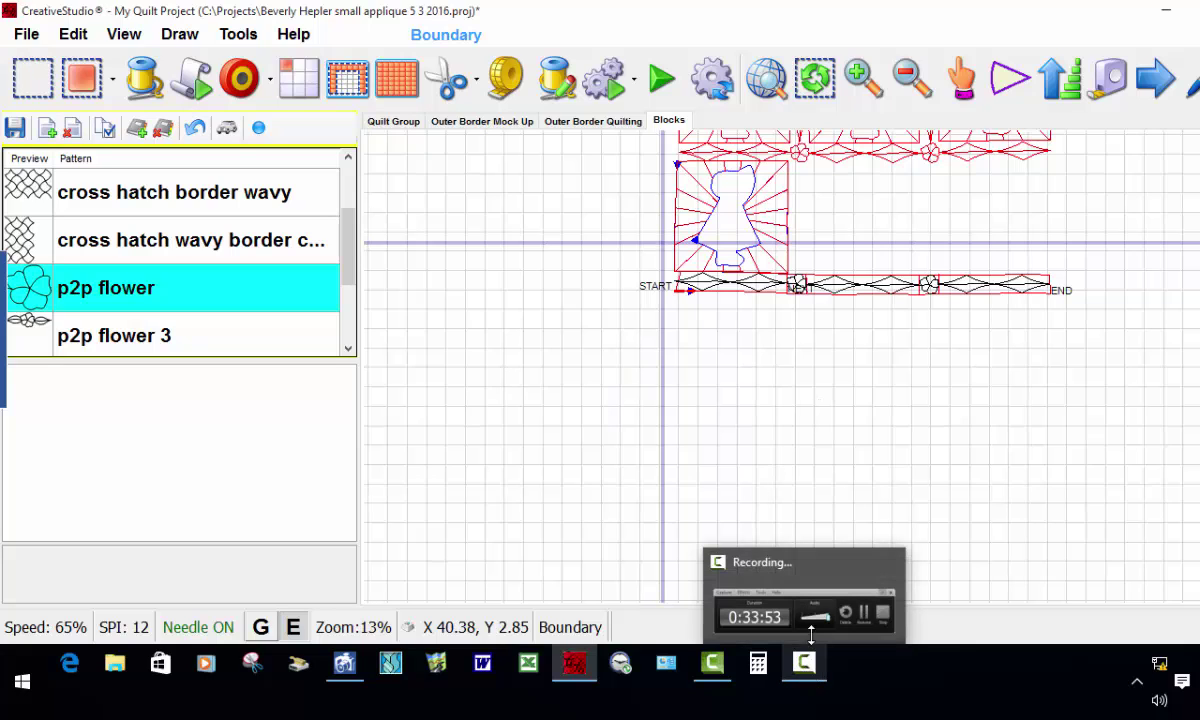
pyautogui.scroll(2, 922, 363)
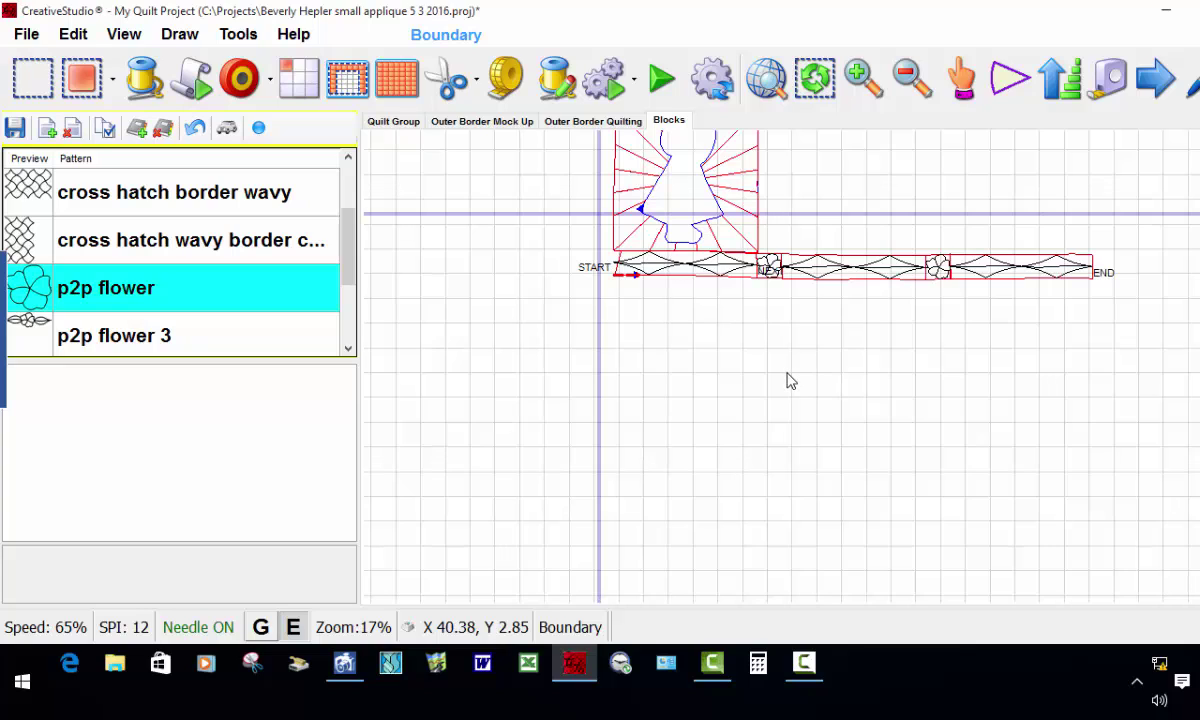
pyautogui.scroll(3, 790, 380)
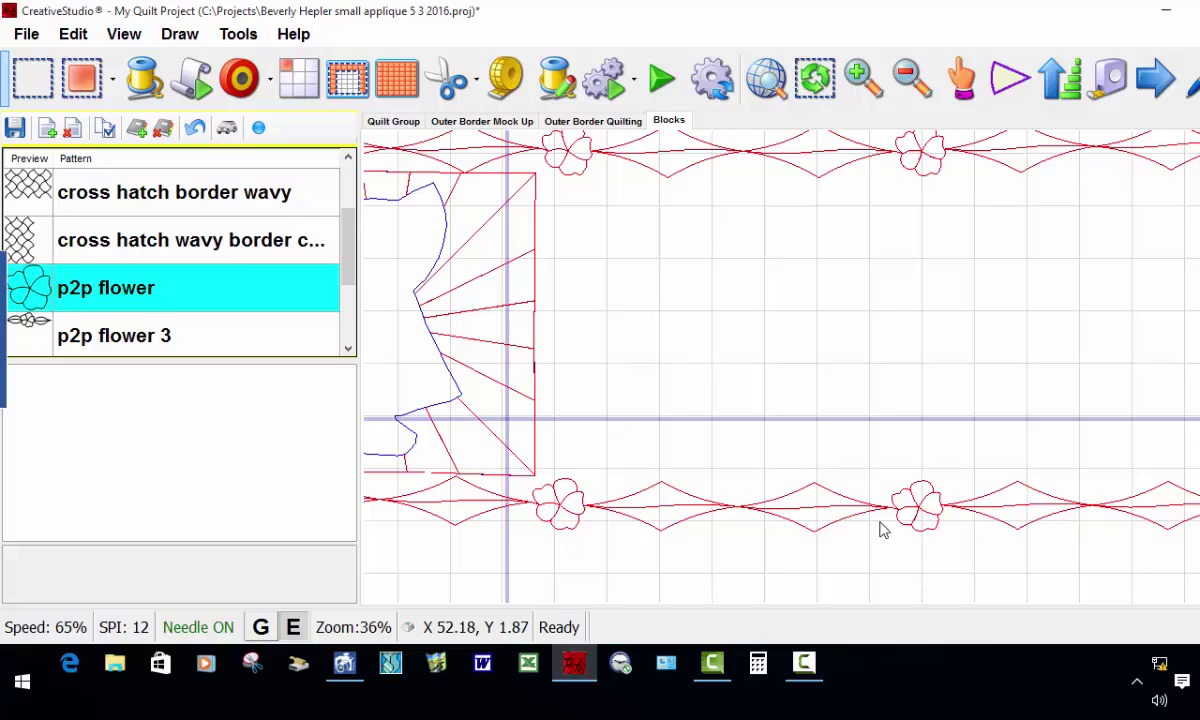
pyautogui.scroll(-1, 697, 439)
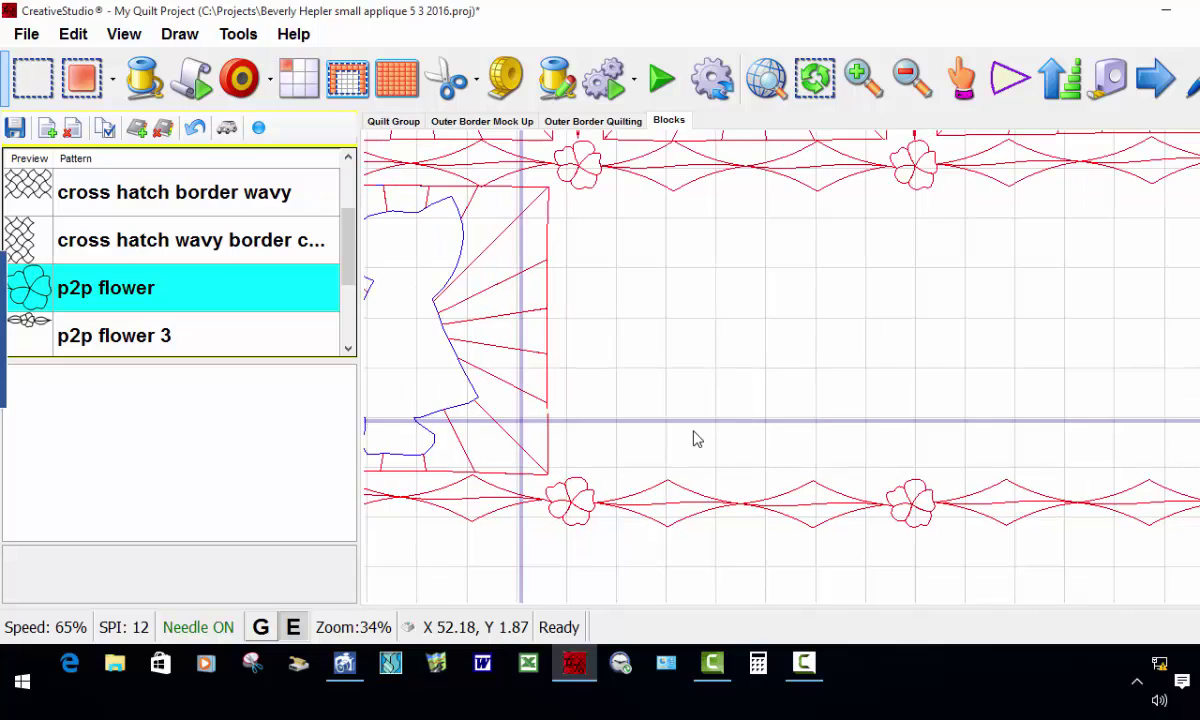
pyautogui.scroll(-4, 697, 439)
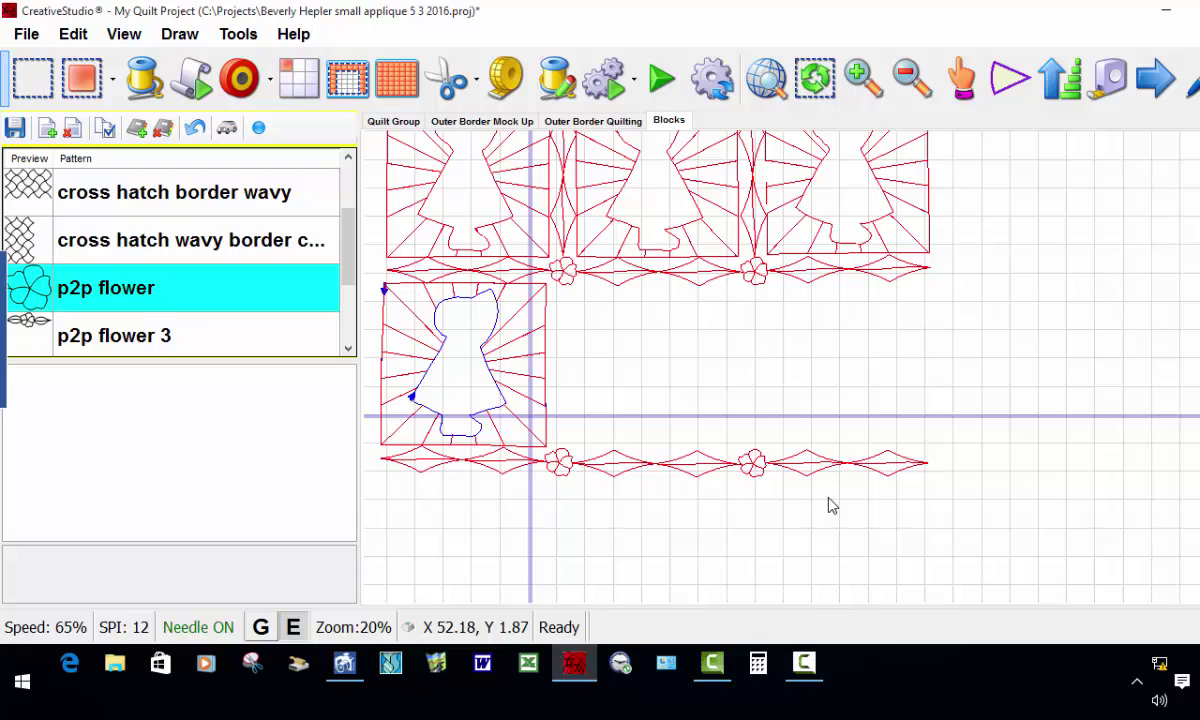
pyautogui.scroll(-1, 1050, 490)
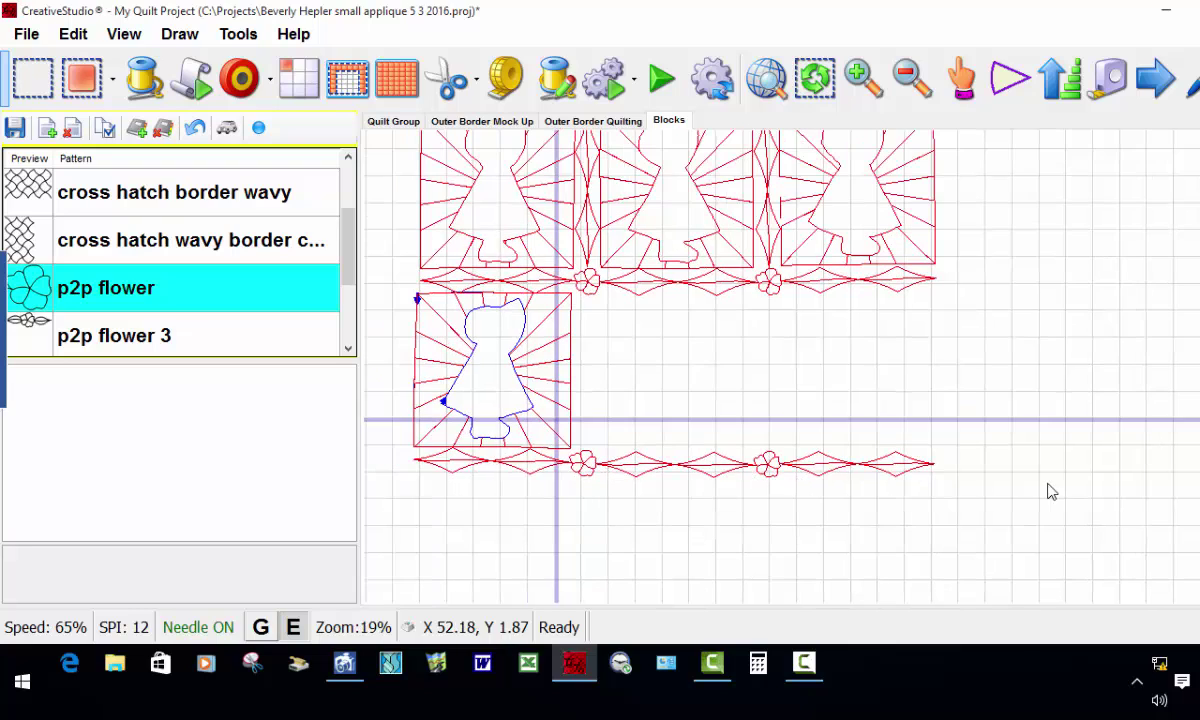
pyautogui.scroll(-1, 1056, 488)
pyautogui.scroll(-1, 993, 469)
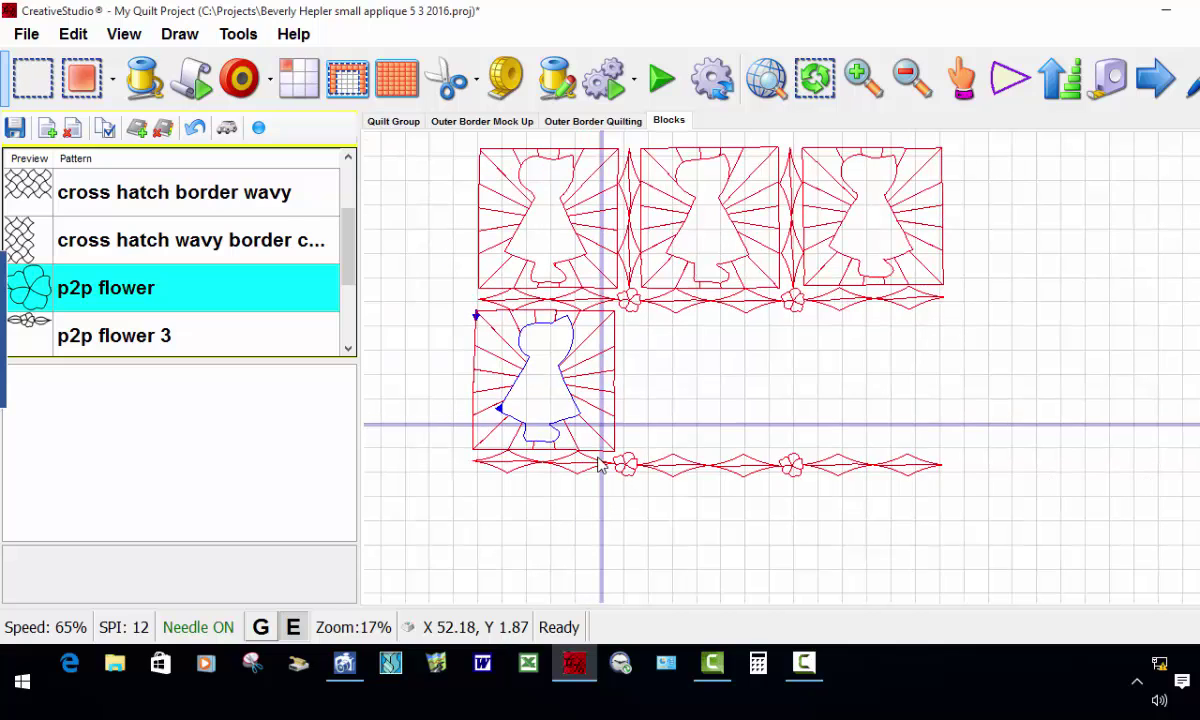
pyautogui.scroll(2, 500, 418)
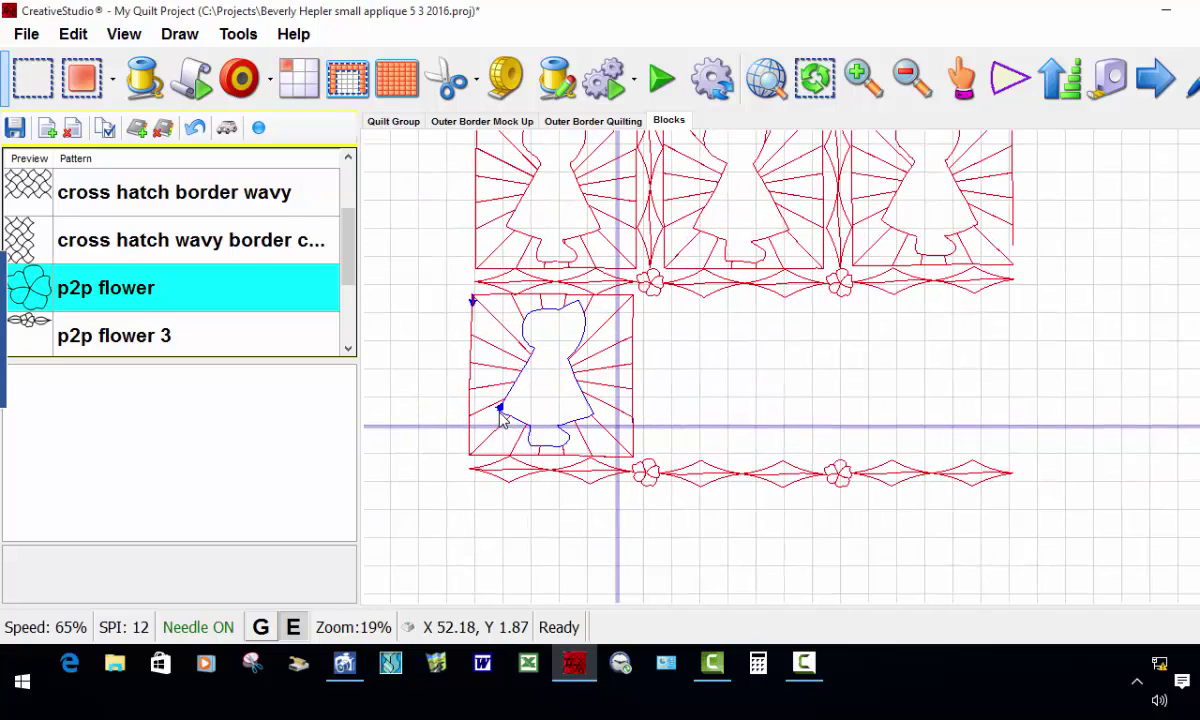
pyautogui.scroll(2, 500, 418)
pyautogui.scroll(-2, 500, 418)
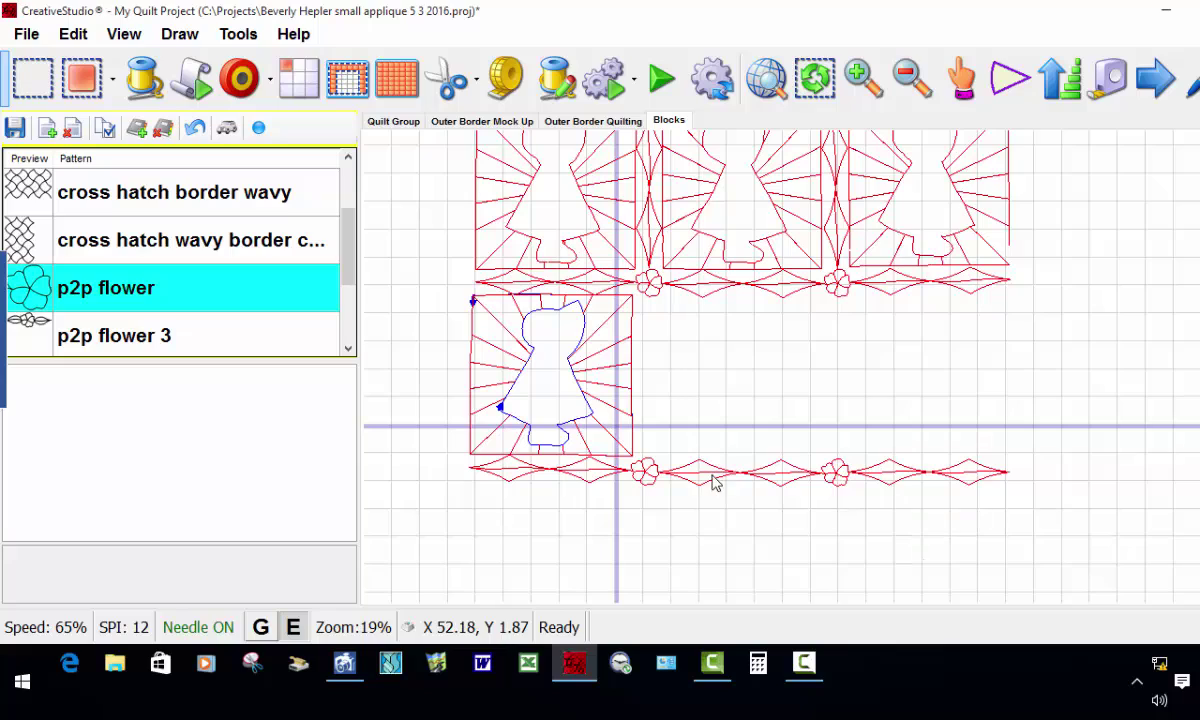
# Convert the doll appliqué boundary inside the second row's first block to a pattern.
pyautogui.scroll(12, 496, 400)
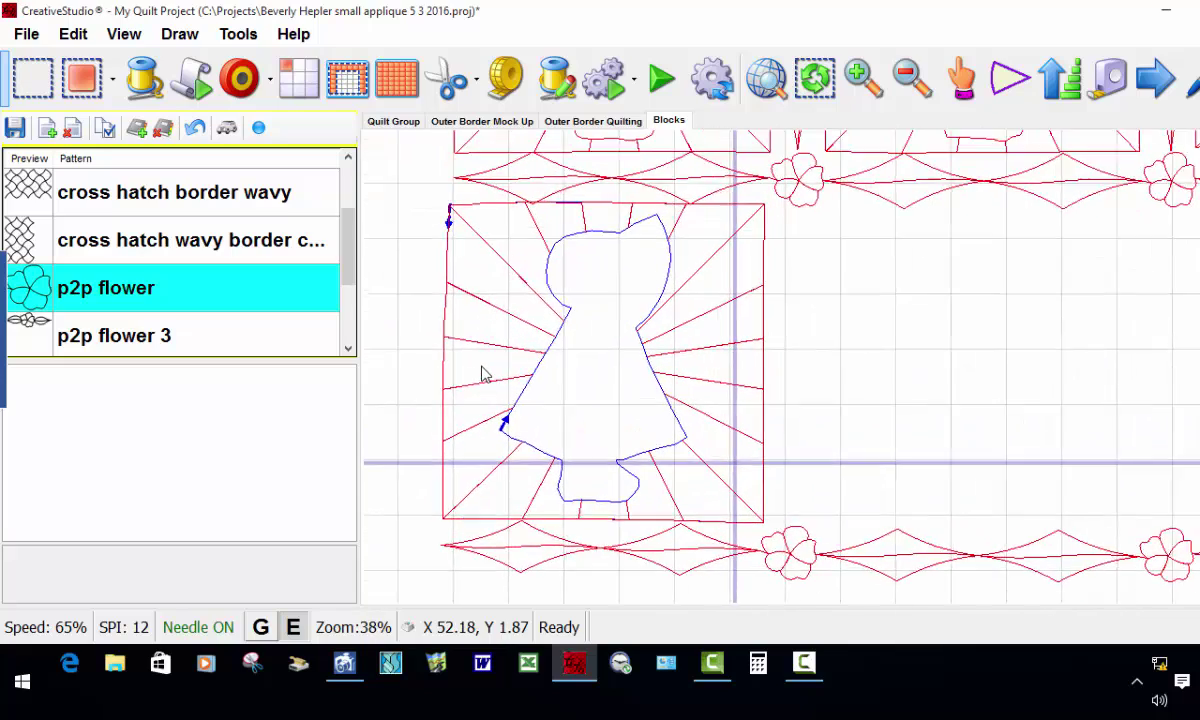
pyautogui.scroll(1, 482, 373)
pyautogui.click(620, 397)
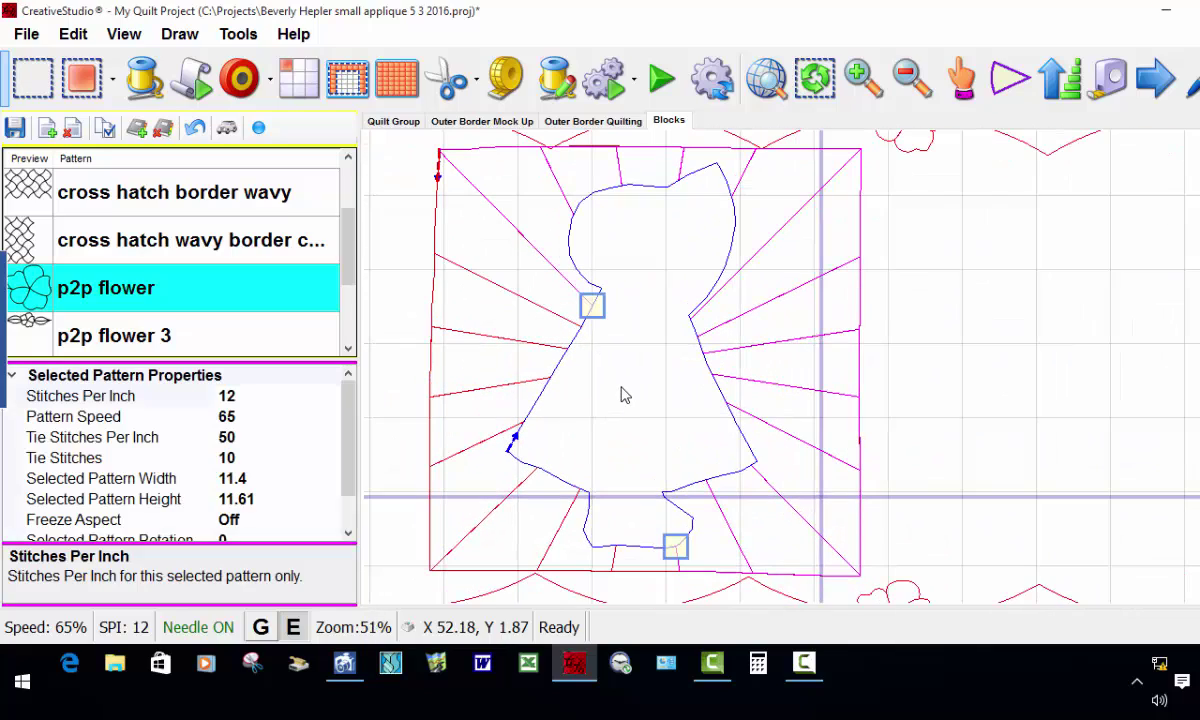
pyautogui.rightClick(618, 410)
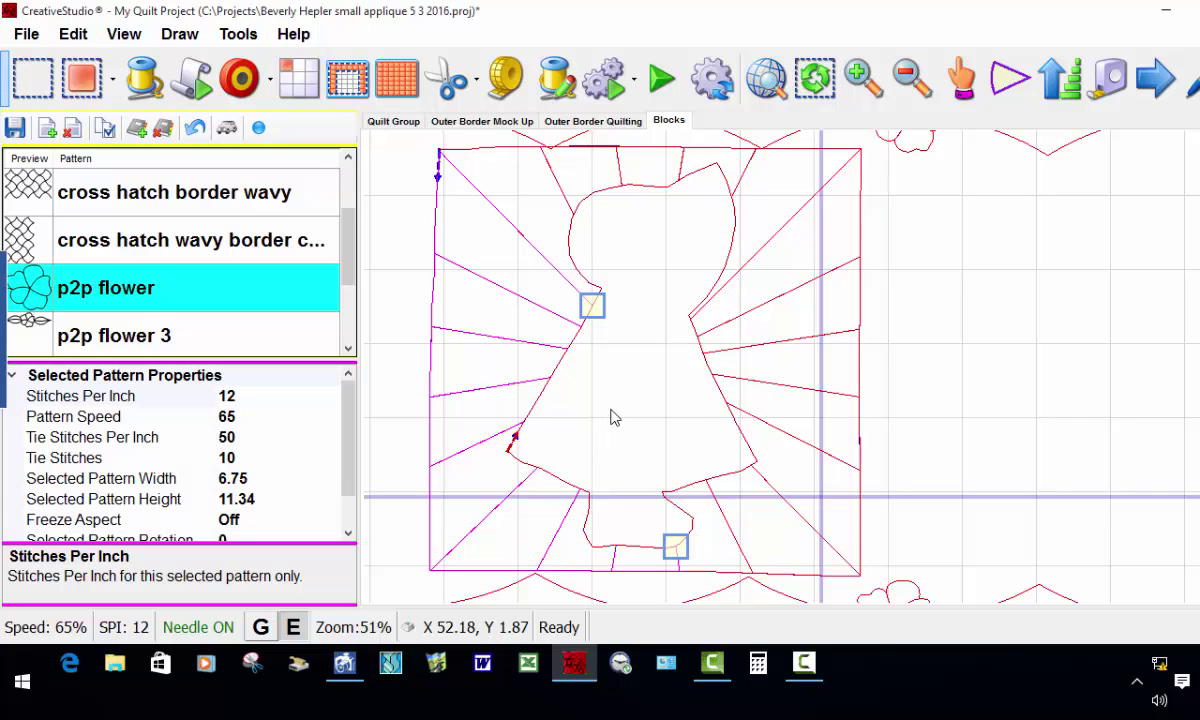
pyautogui.moveTo(734, 487)
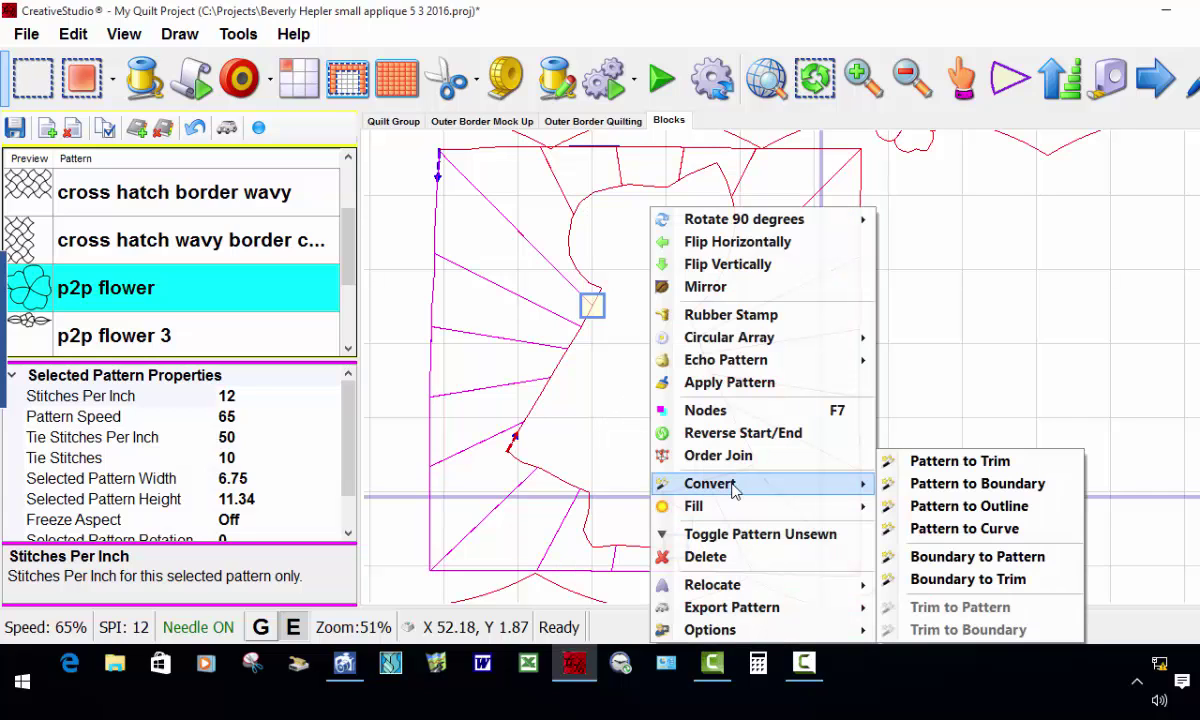
pyautogui.click(962, 562)
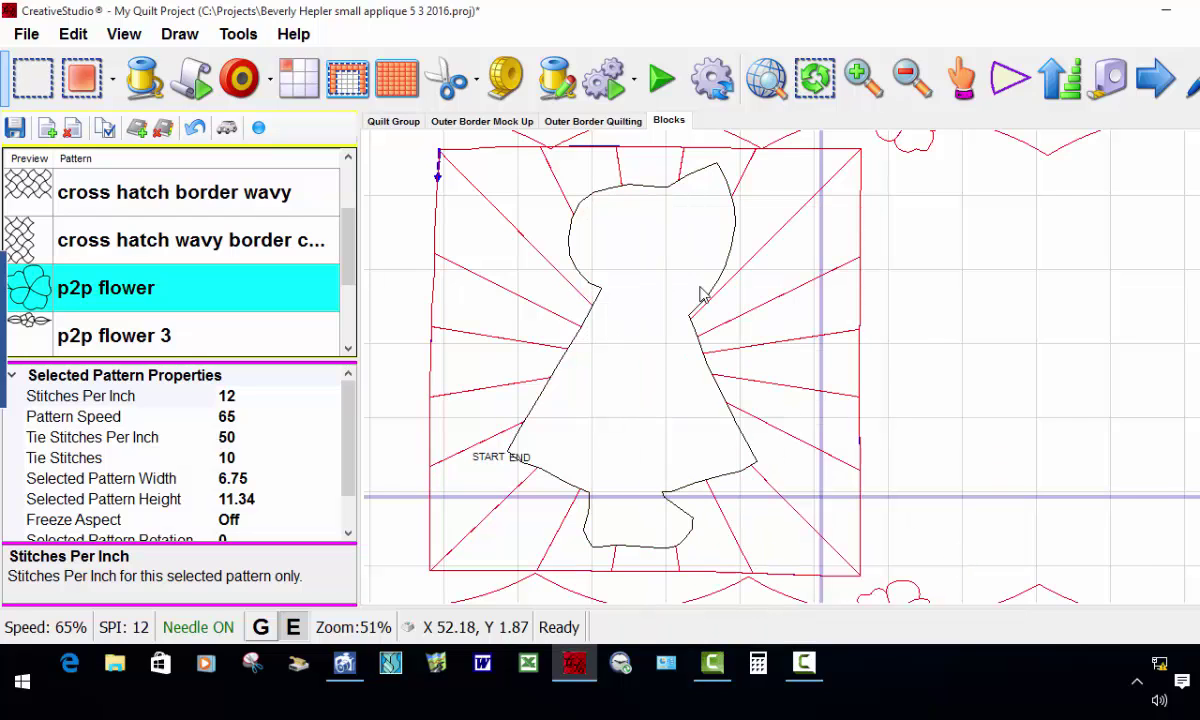
# Place the p2p Diamond X 2 pattern point to point in the two marked vertical sashings of the second row.
pyautogui.scroll(-2, 1075, 400)
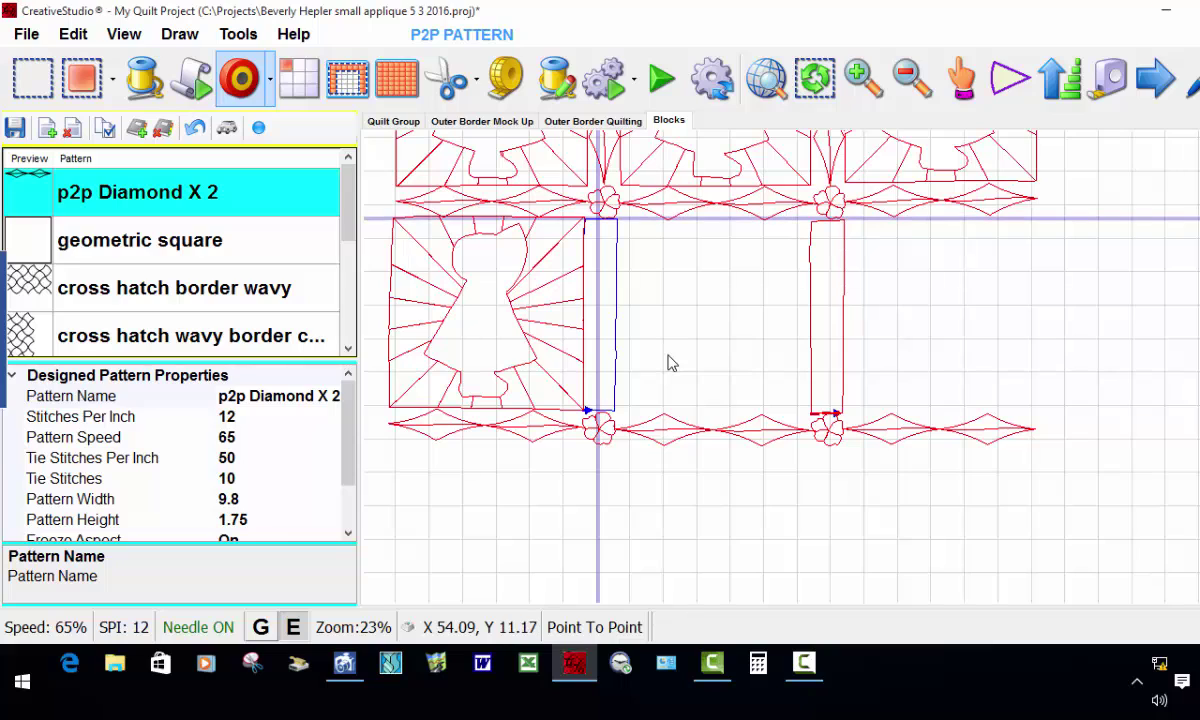
pyautogui.press('Return')
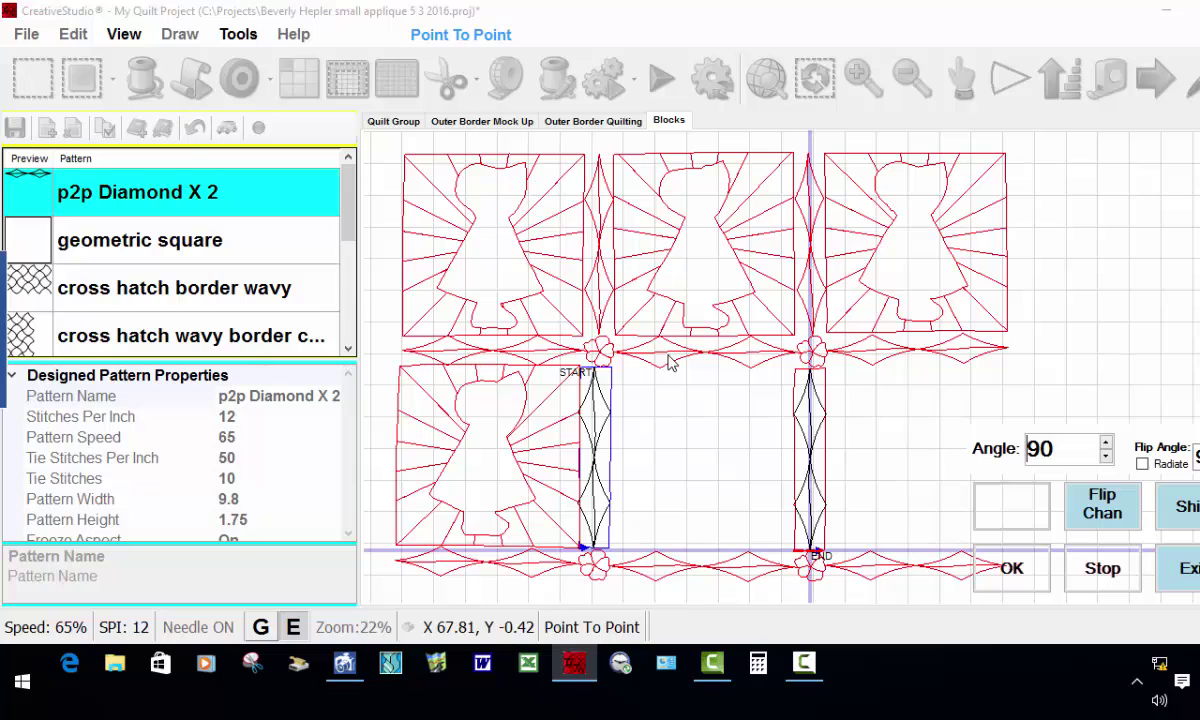
pyautogui.press('Return')
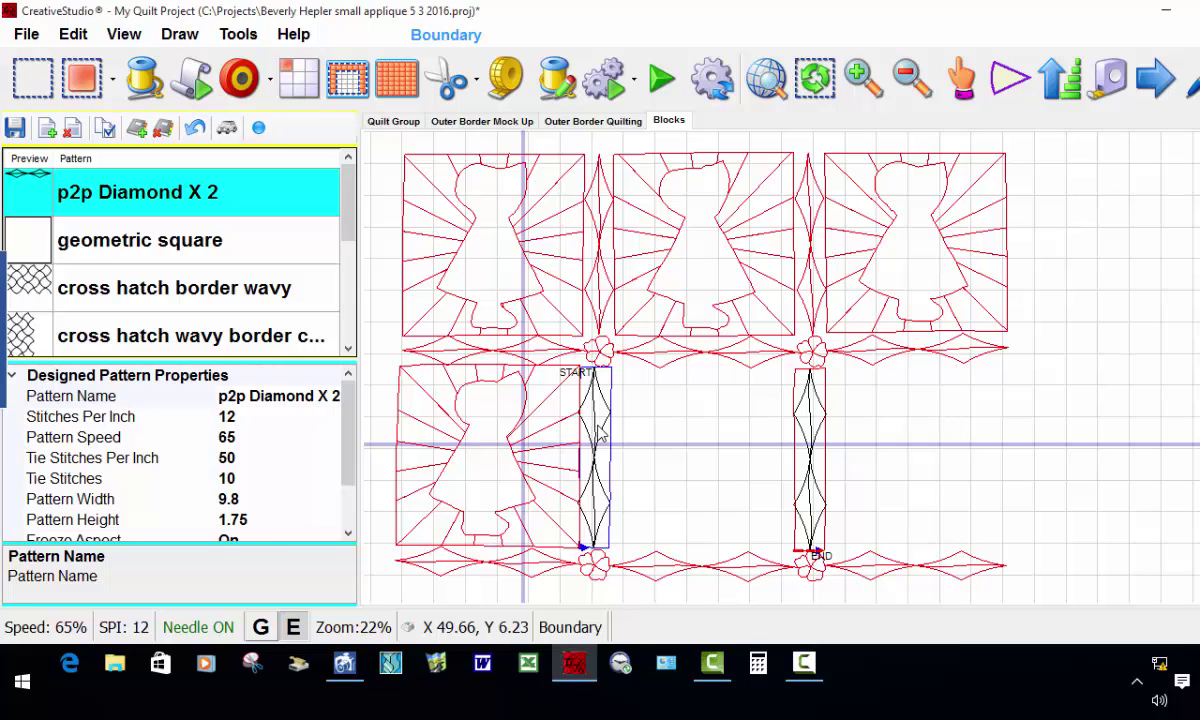
# Cycle the pattern anchor type and narrow the first vertical sashing's diamond pattern slightly from both sides.
pyautogui.click(596, 460)
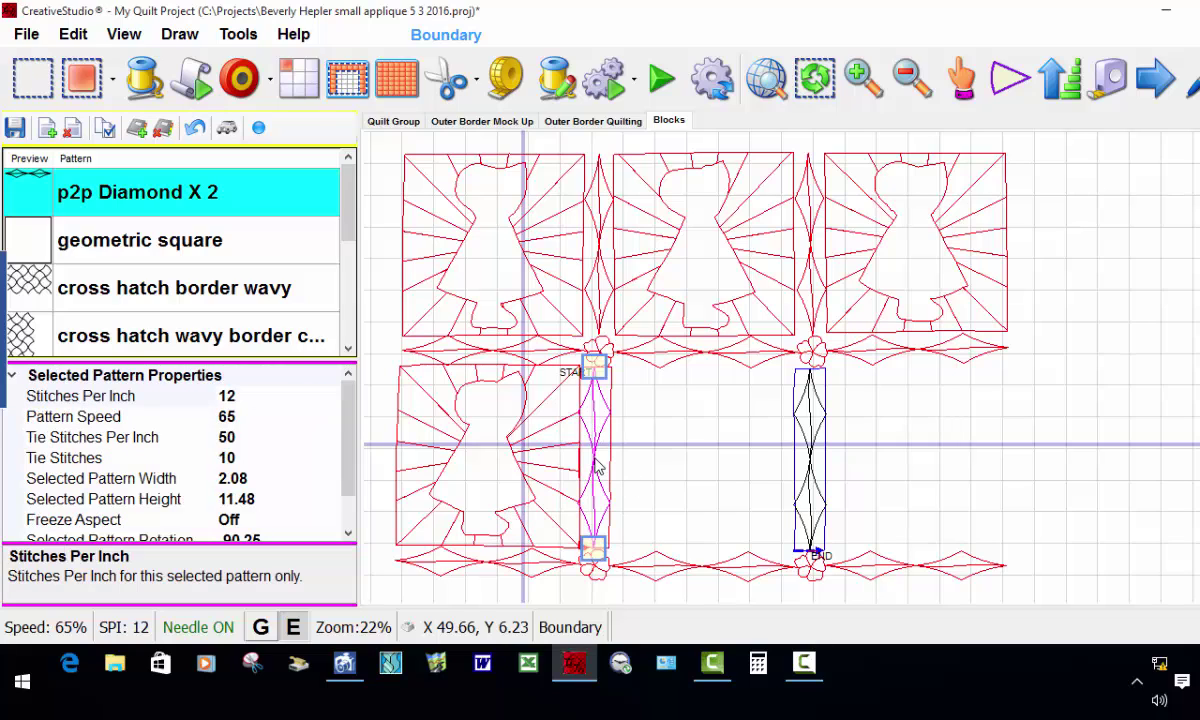
pyautogui.click(1008, 86)
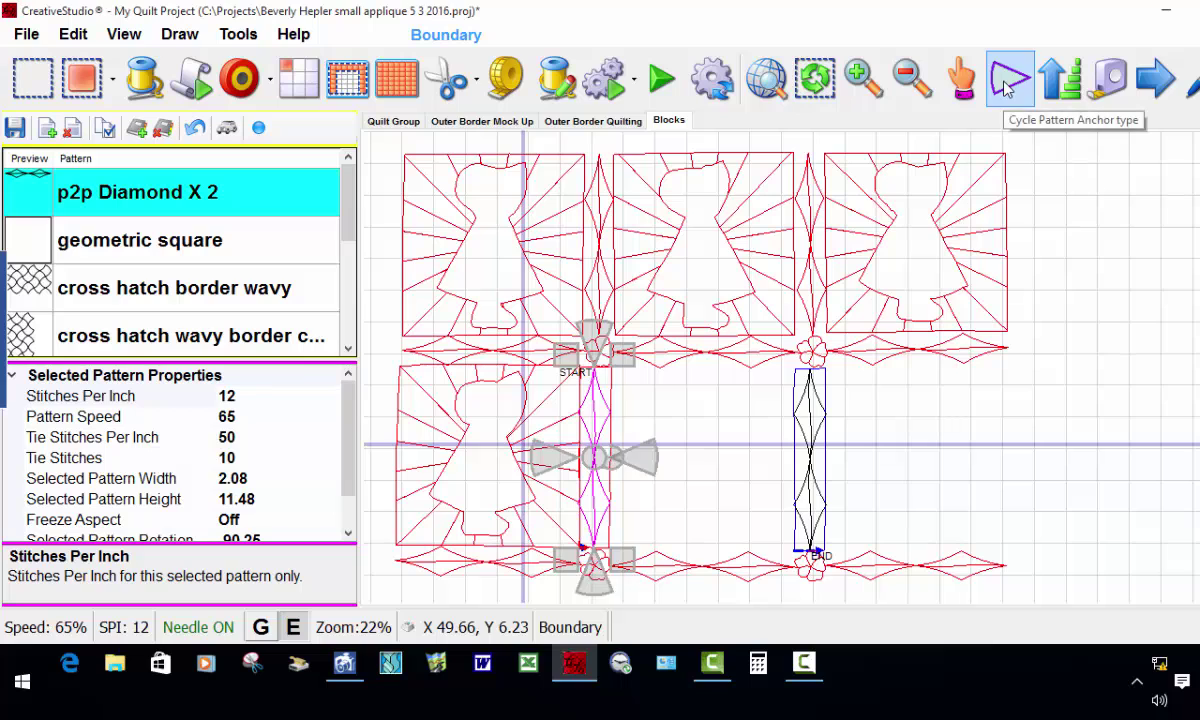
pyautogui.click(1008, 86)
pyautogui.click(1008, 86)
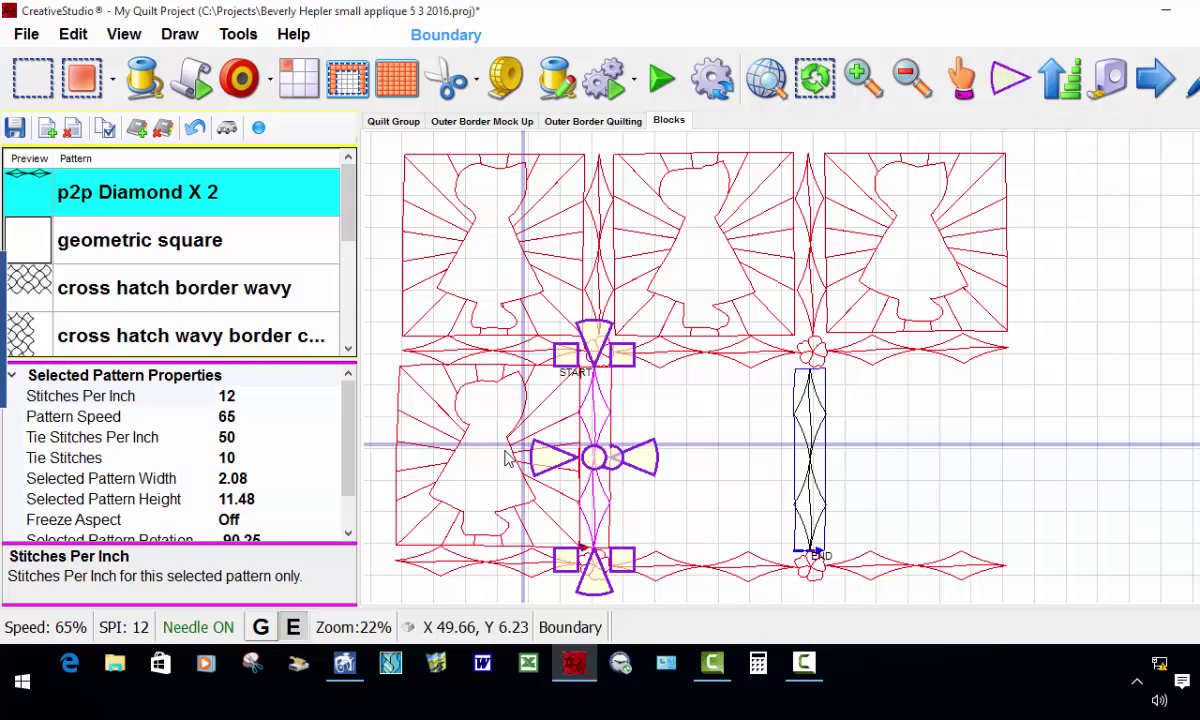
pyautogui.scroll(4, 509, 452)
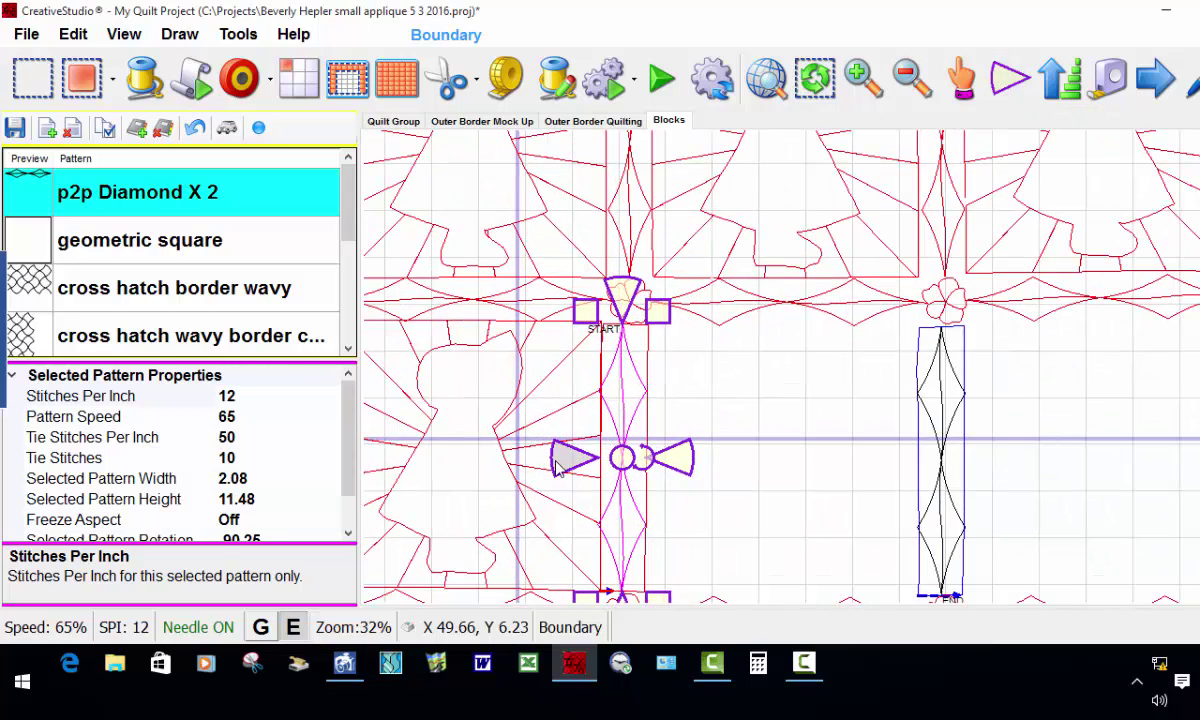
pyautogui.moveTo(558, 470); pyautogui.dragTo(561, 473)
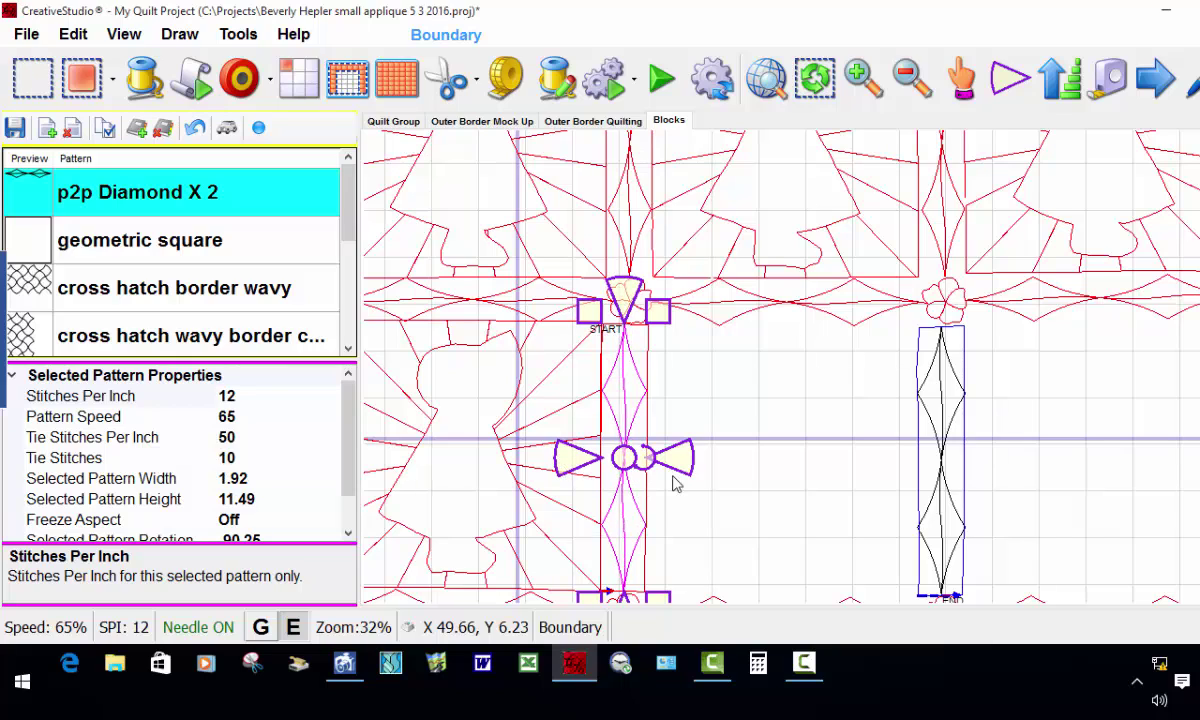
pyautogui.moveTo(686, 474); pyautogui.dragTo(682, 476)
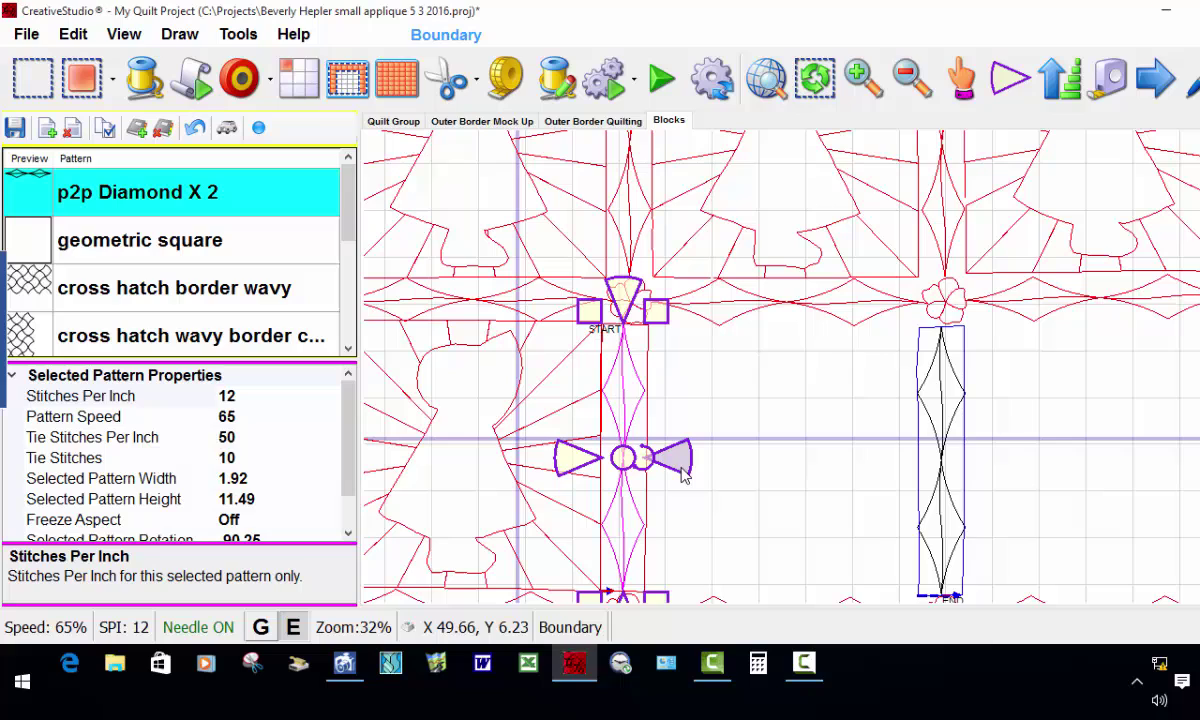
# Narrow the second vertical sashing's diamond pattern slightly from both sides within its boundary and deselect it.
pyautogui.click(885, 368)
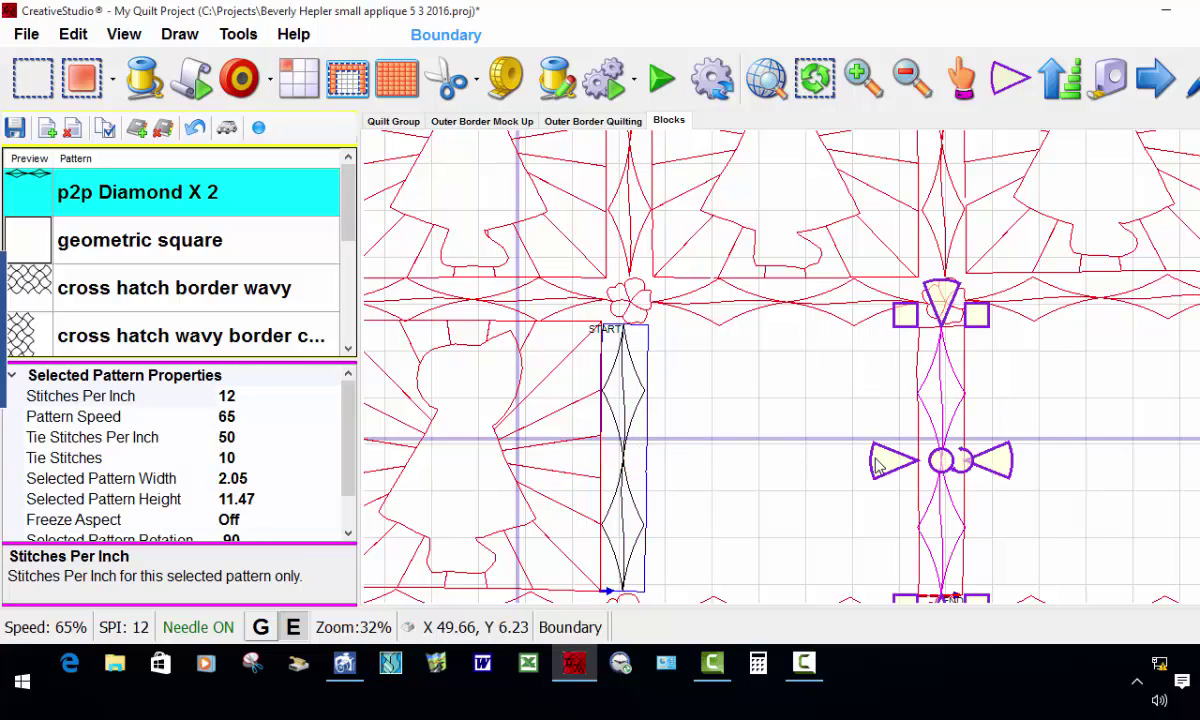
pyautogui.moveTo(877, 465); pyautogui.dragTo(880, 469)
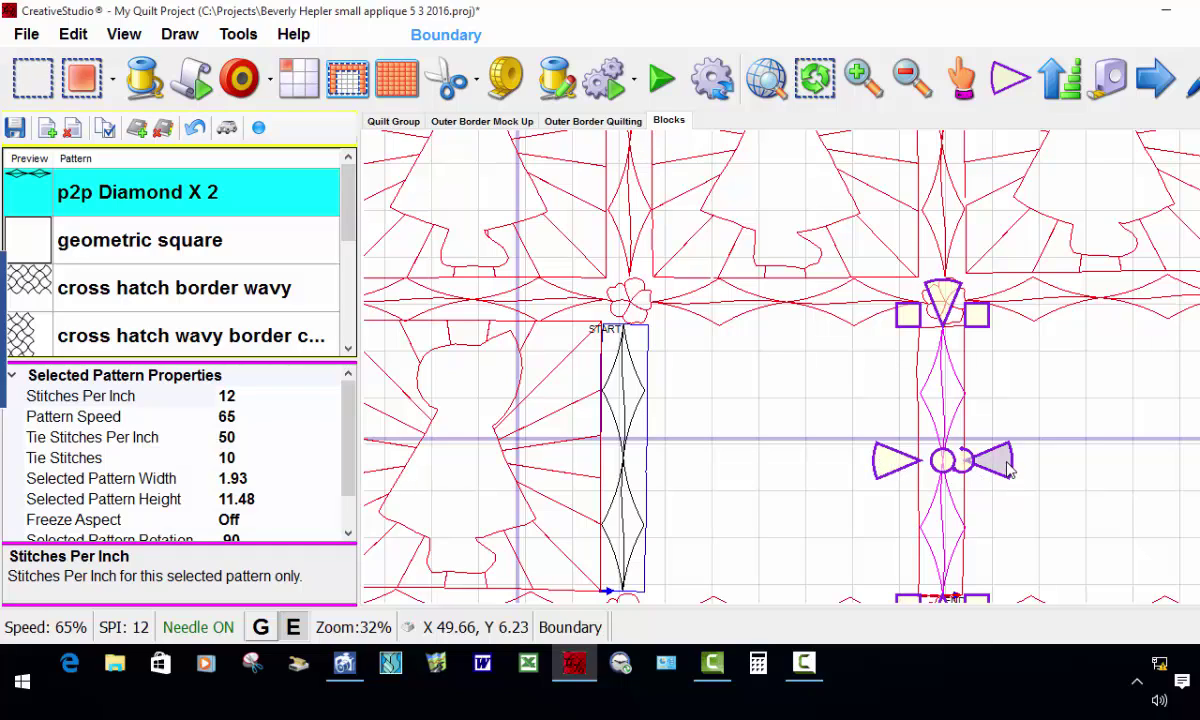
pyautogui.moveTo(1008, 470); pyautogui.dragTo(1002, 472)
pyautogui.click(1095, 435)
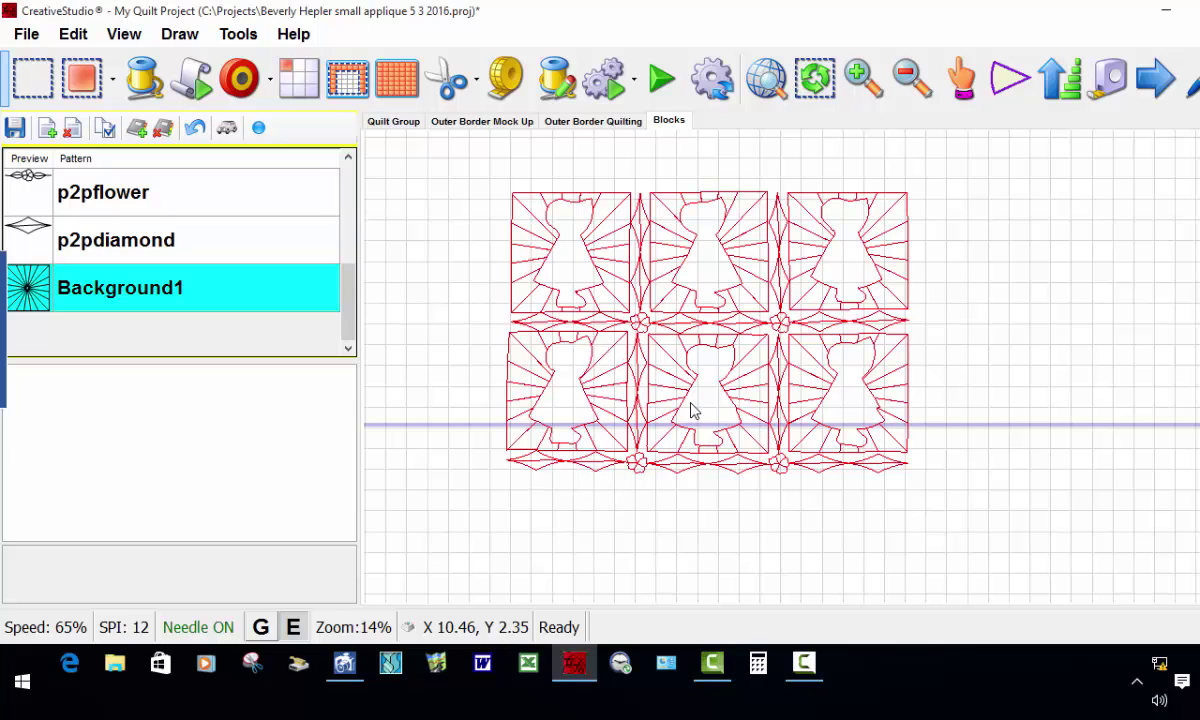
# Review the completed block rows, the outer border mock-up and the outer border quilting, and show the desktop.
pyautogui.scroll(-4, 693, 410)
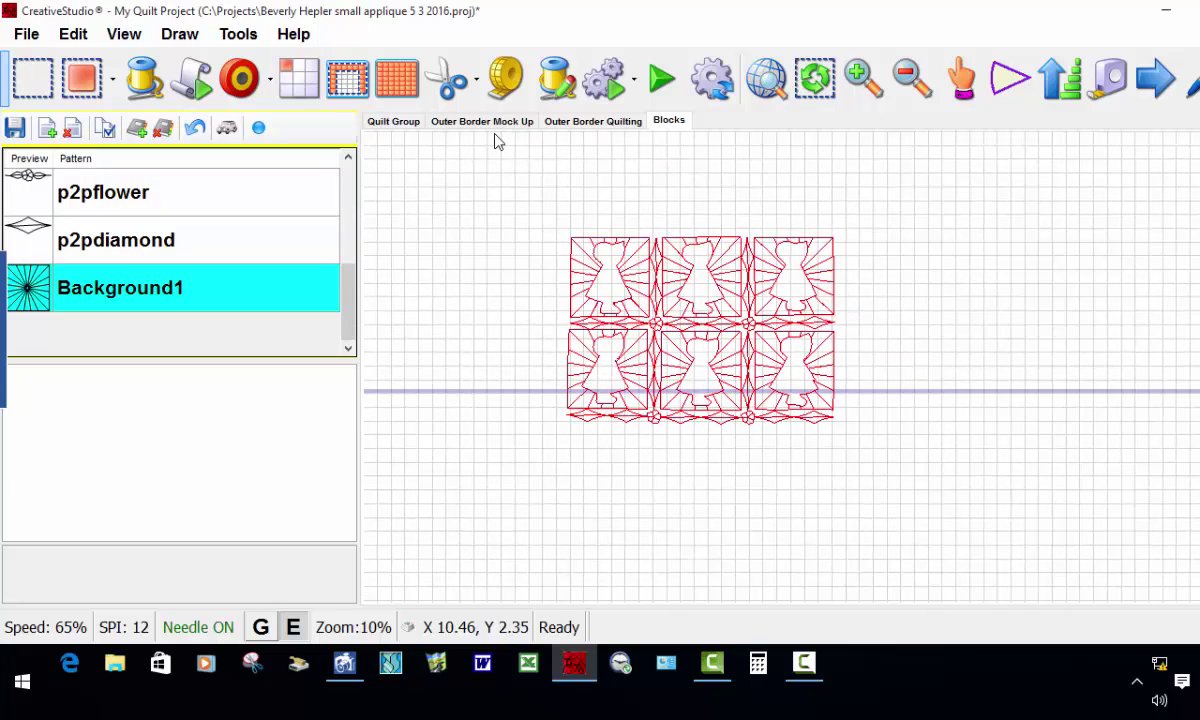
pyautogui.click(476, 124)
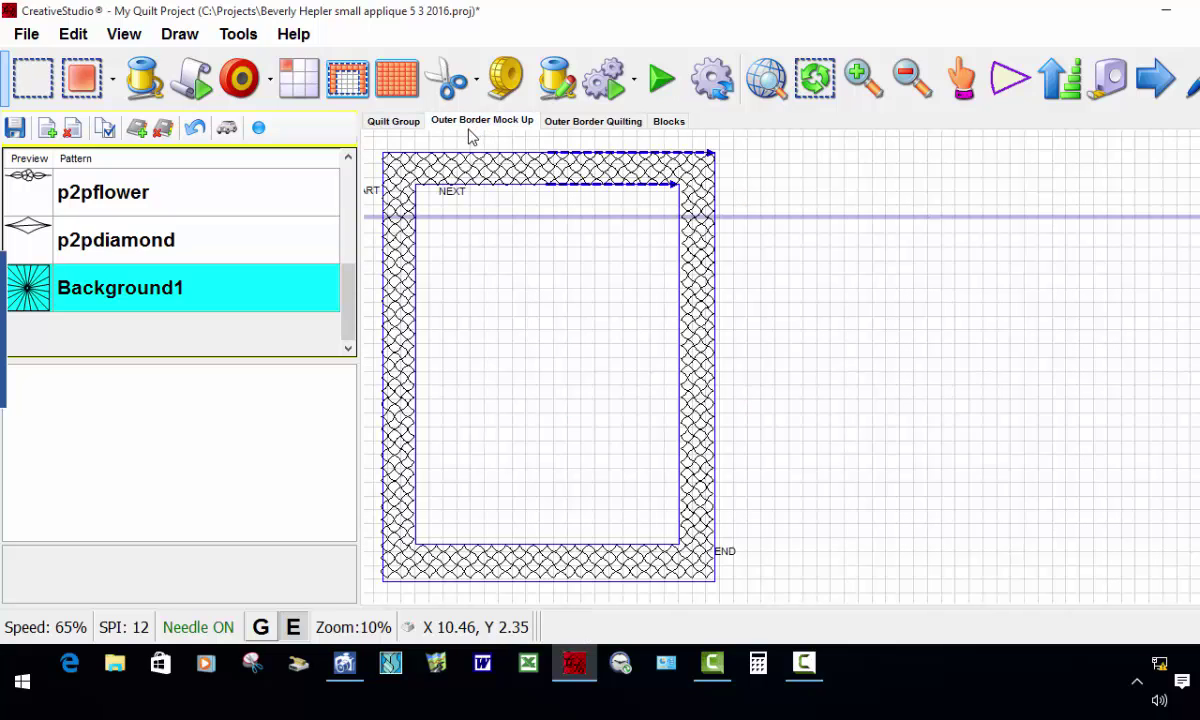
pyautogui.click(548, 122)
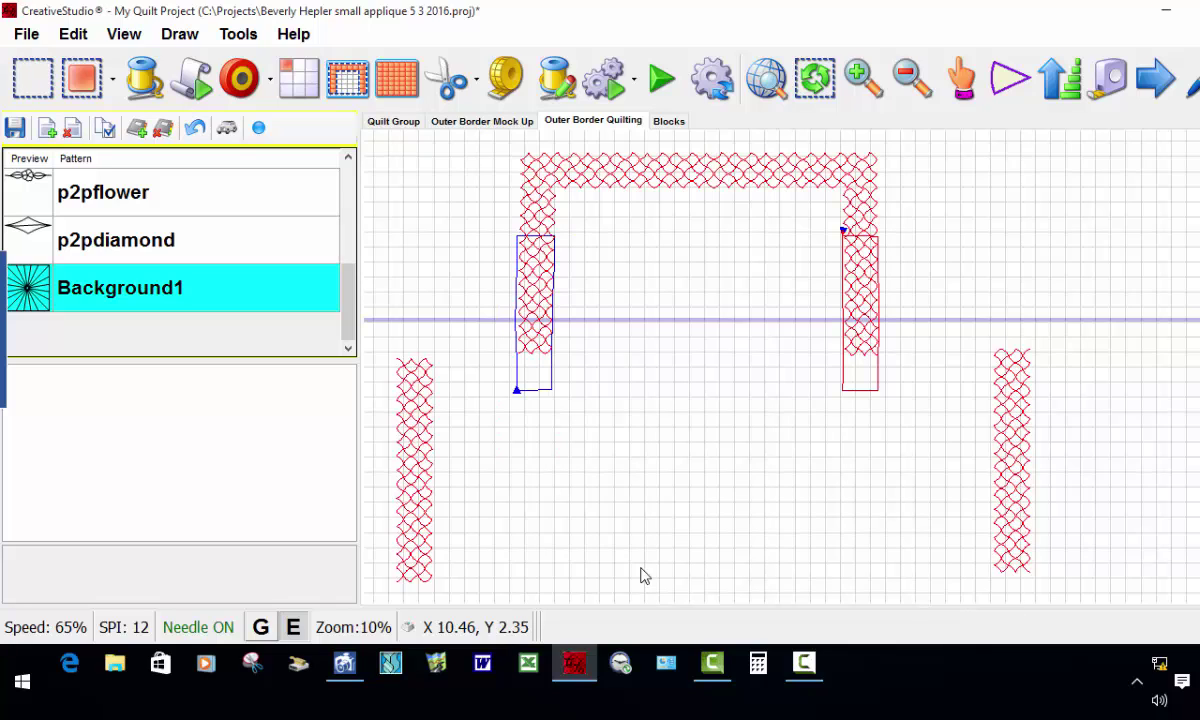
pyautogui.press('super+d')
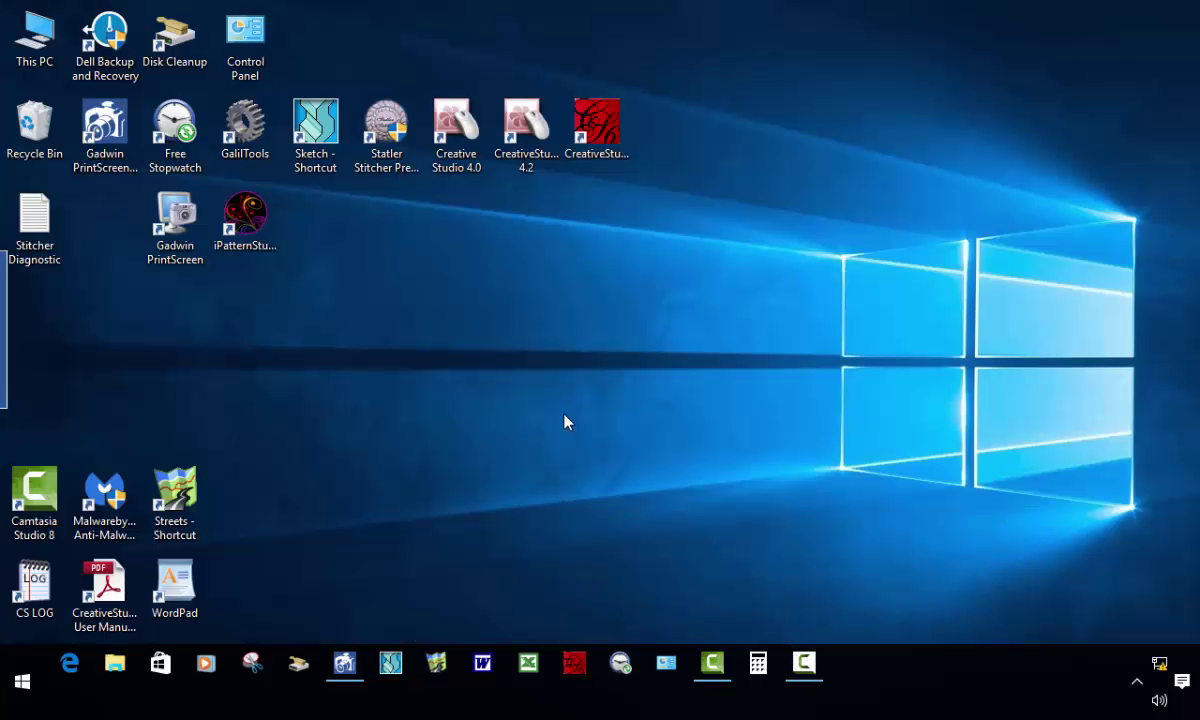